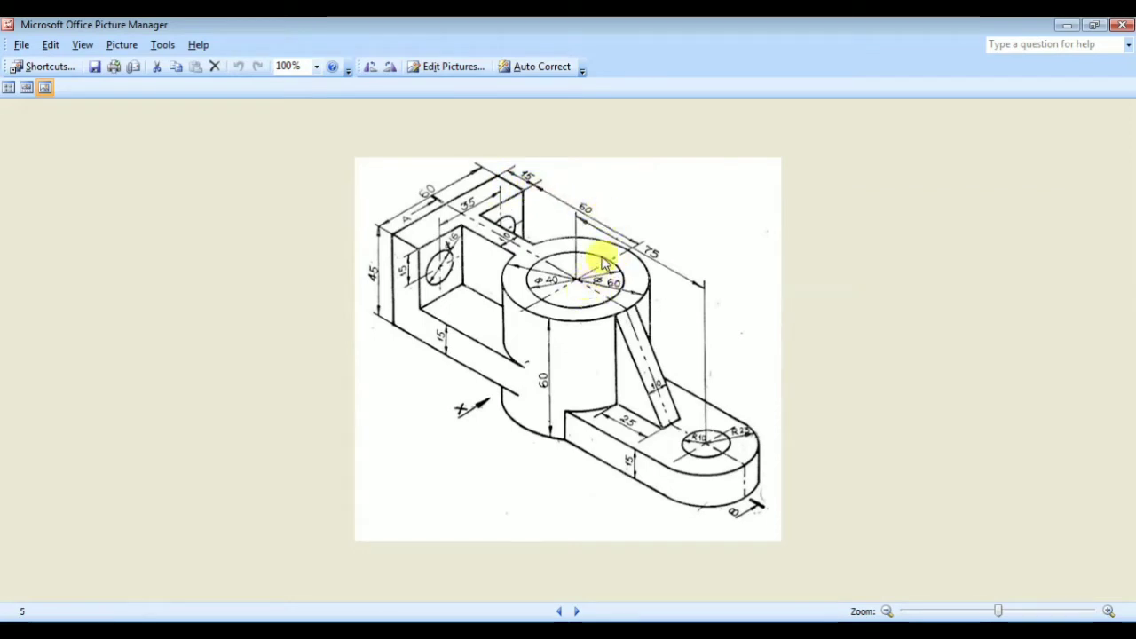
Switch from the reference drawing to NX and create a sketch in the task environment on the existing XY plane.
{"action": "left_click", "coordinate": [737, 186]}
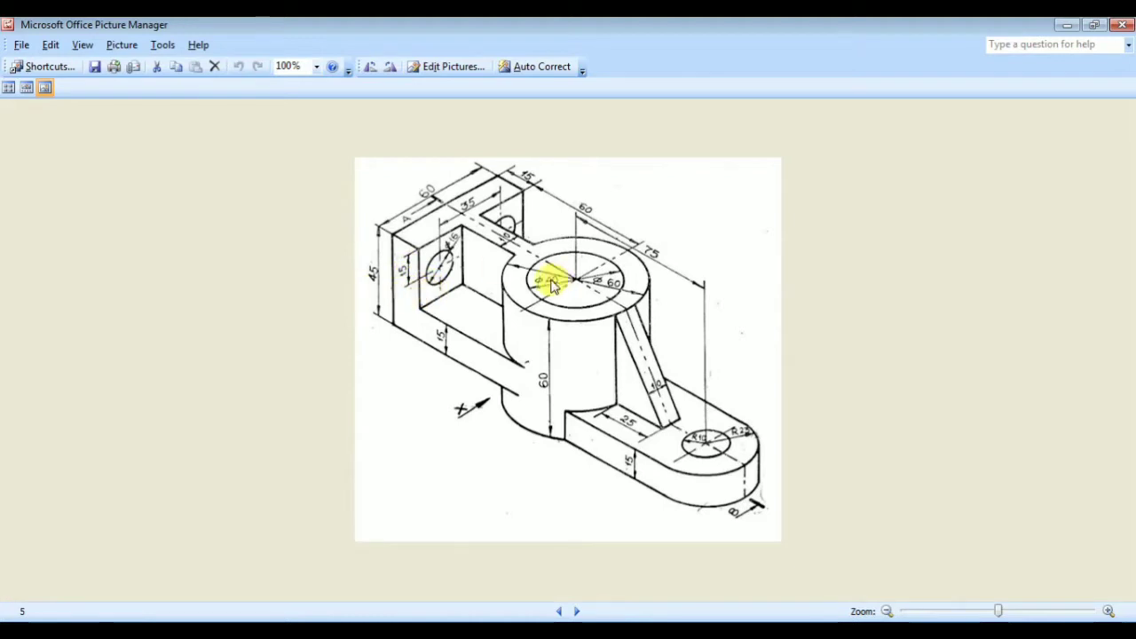
{"action": "scroll", "coordinate": [513, 298], "scroll_direction": "up", "scroll_amount": 1, "text": "ctrl"}
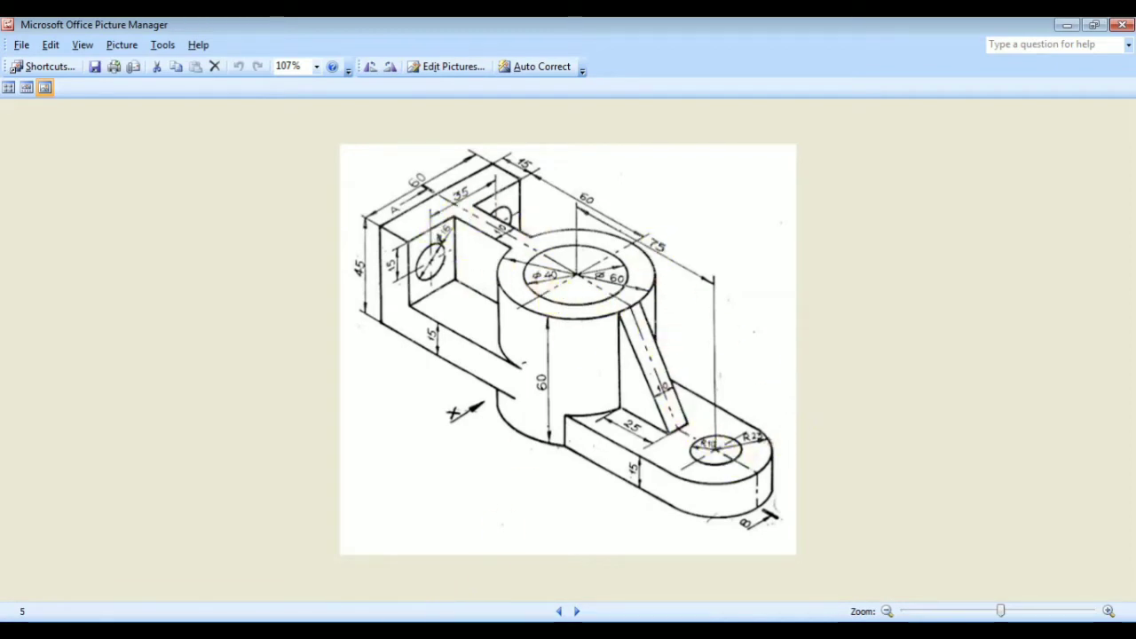
{"action": "key", "text": "alt+Tab"}
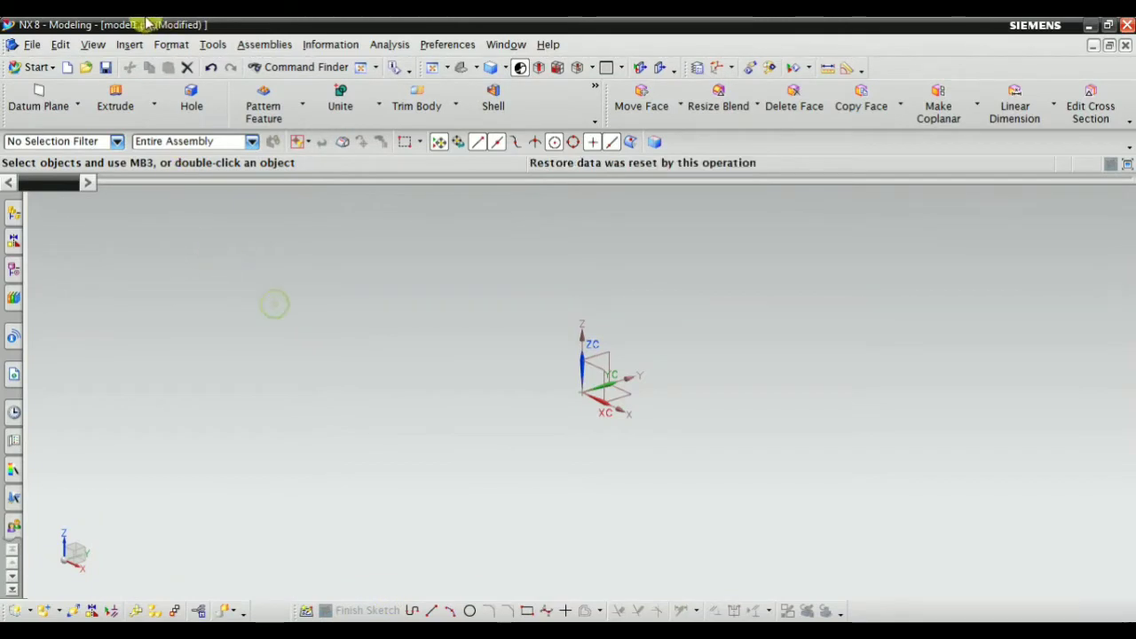
{"action": "left_click", "coordinate": [130, 44]}
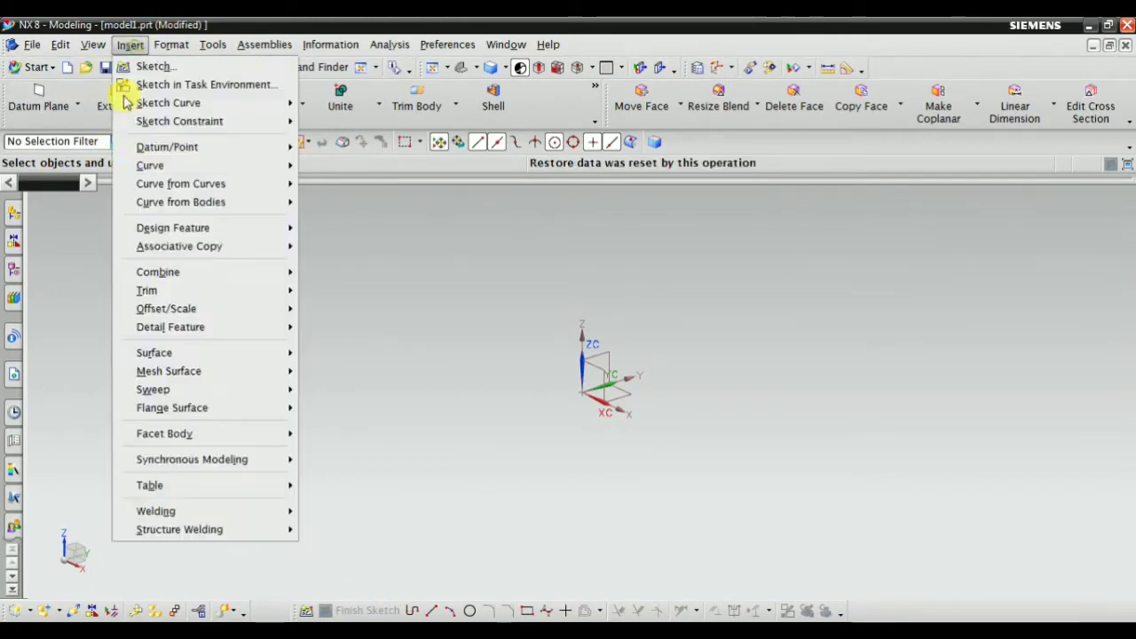
{"action": "left_click", "coordinate": [197, 87]}
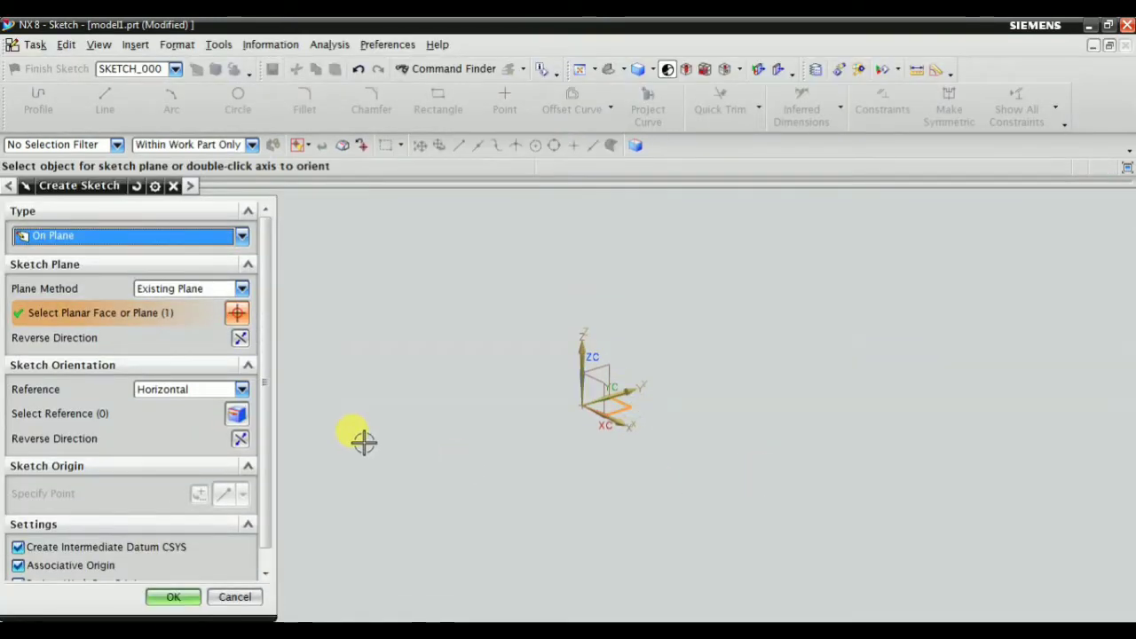
{"action": "scroll", "coordinate": [216, 520], "scroll_direction": "down", "scroll_amount": 1}
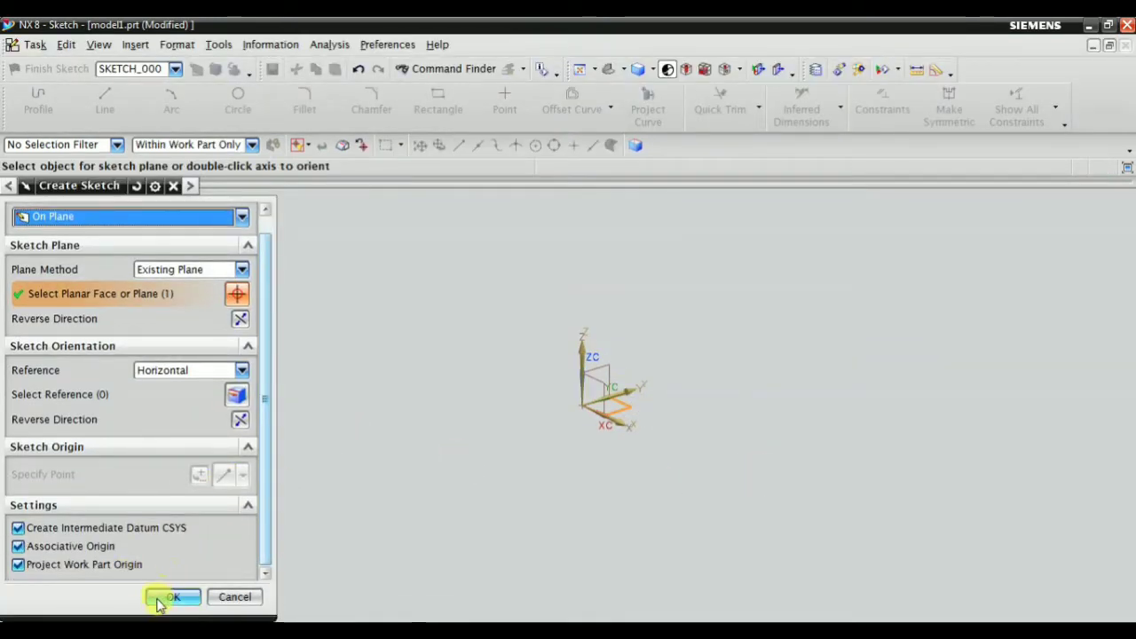
{"action": "left_click", "coordinate": [172, 597]}
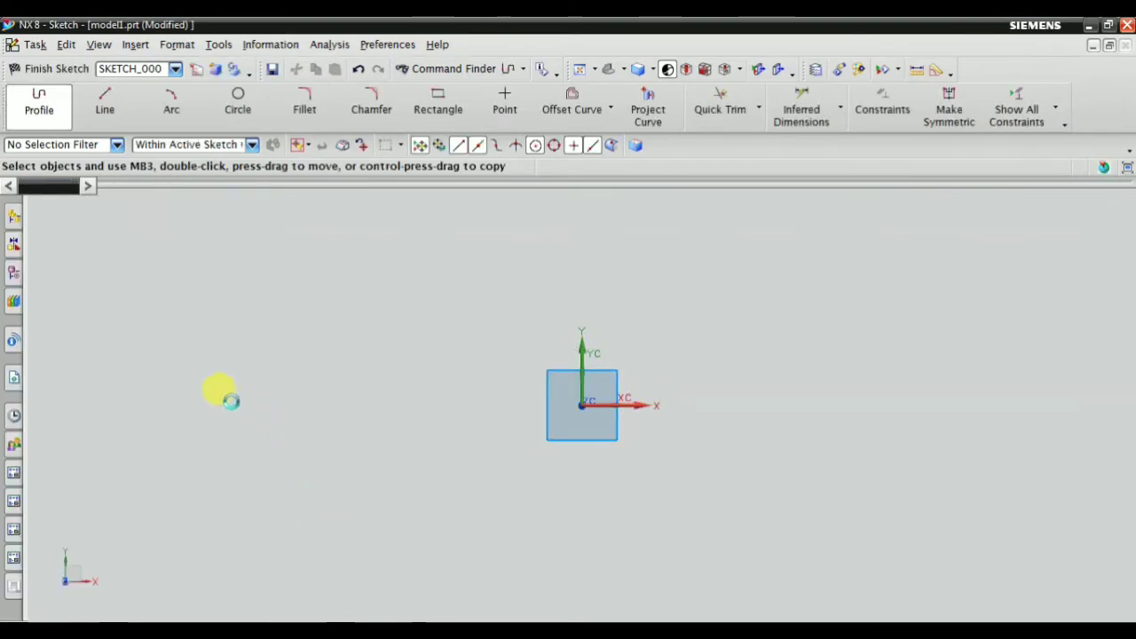
Leave the Profile tool and turn off continuous auto dimensioning in the sketch.
{"action": "left_click", "coordinate": [91, 186]}
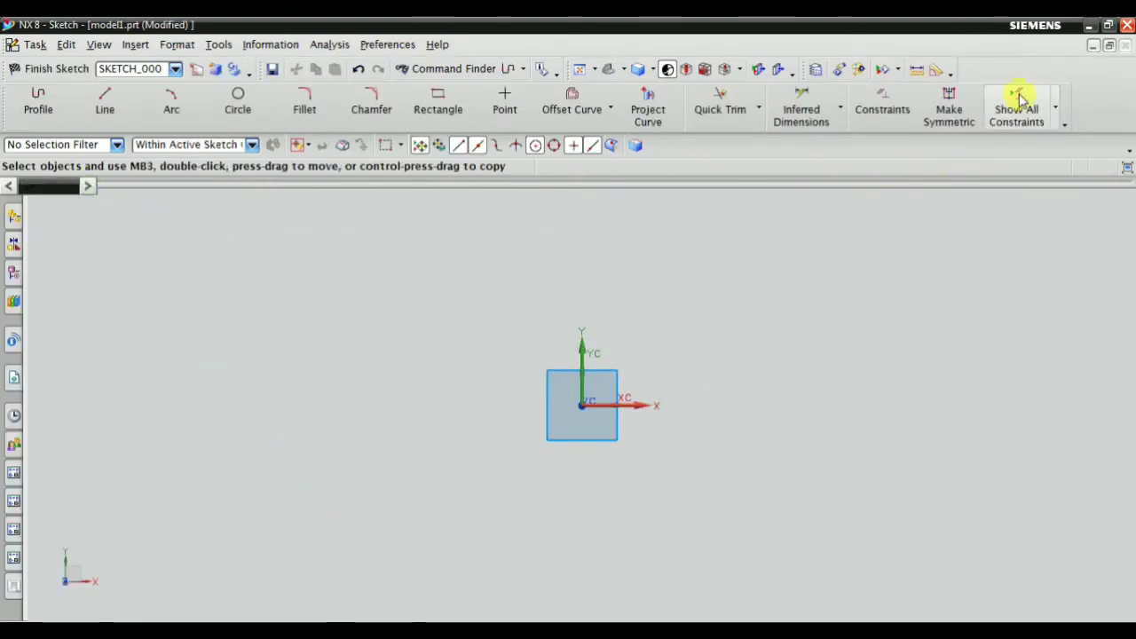
{"action": "left_click", "coordinate": [1063, 124]}
{"action": "left_click", "coordinate": [985, 354]}
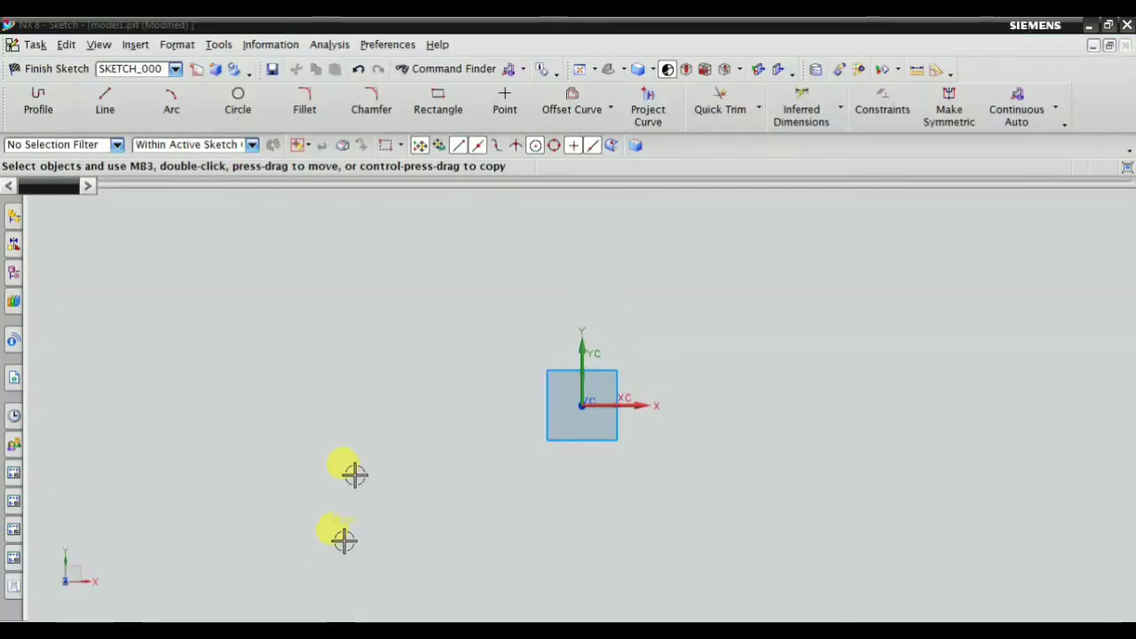
Sketch a circle about 47 mm in diameter centred on the sketch origin.
{"action": "left_click", "coordinate": [234, 99]}
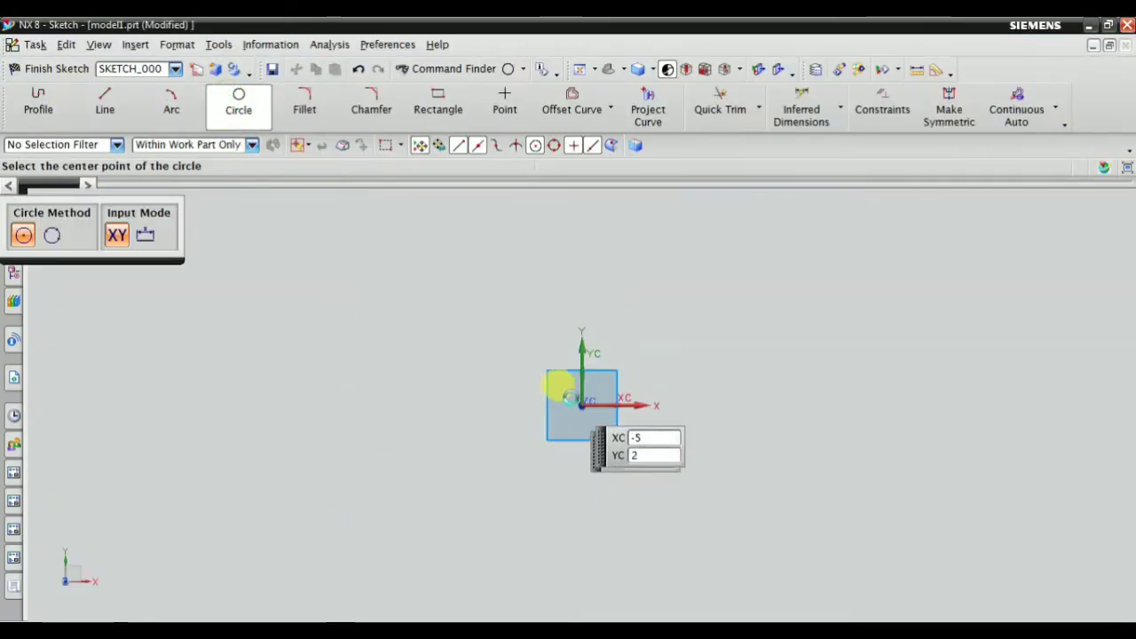
{"action": "left_click", "coordinate": [581, 405]}
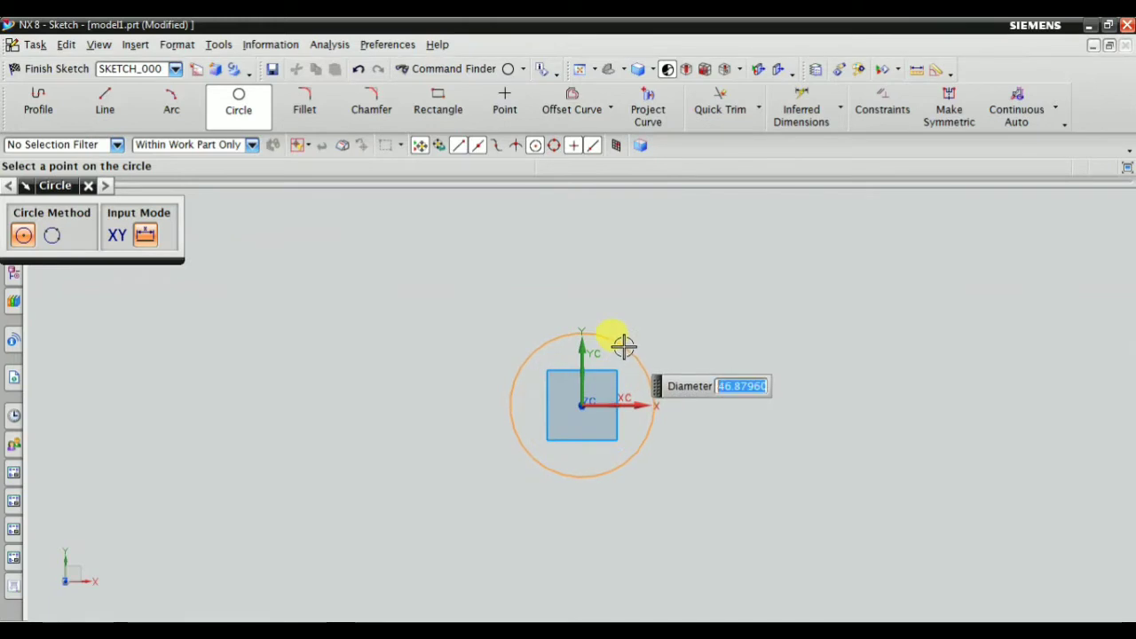
{"action": "left_click", "coordinate": [624, 345]}
{"action": "key", "text": "Escape"}
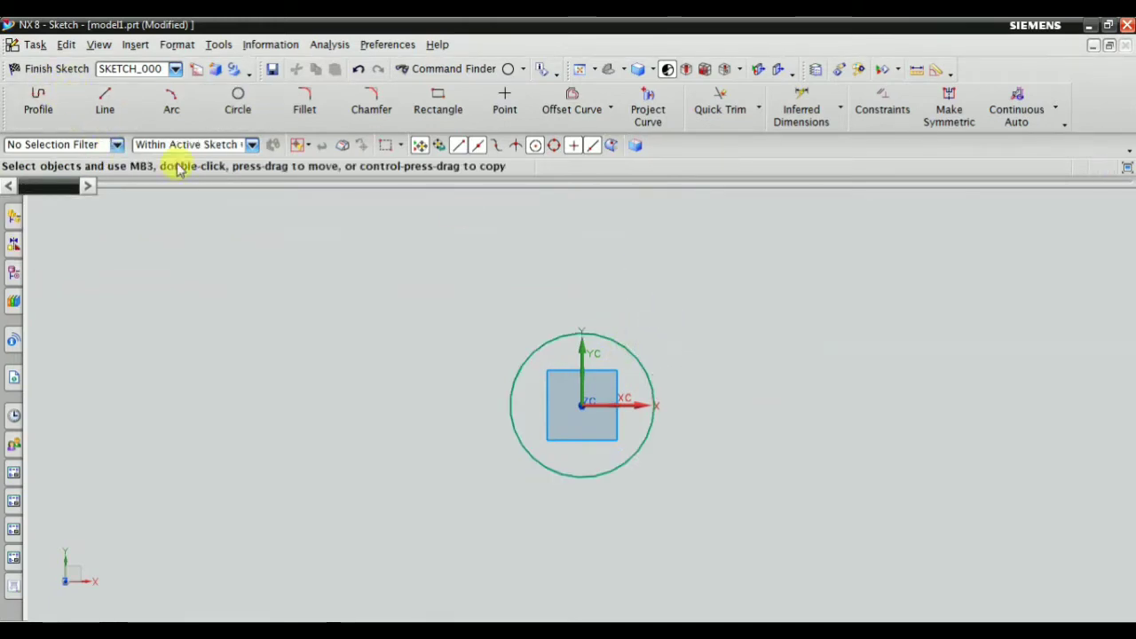
Dimension the circle's diameter and set it to 60 mm.
{"action": "left_click", "coordinate": [801, 107]}
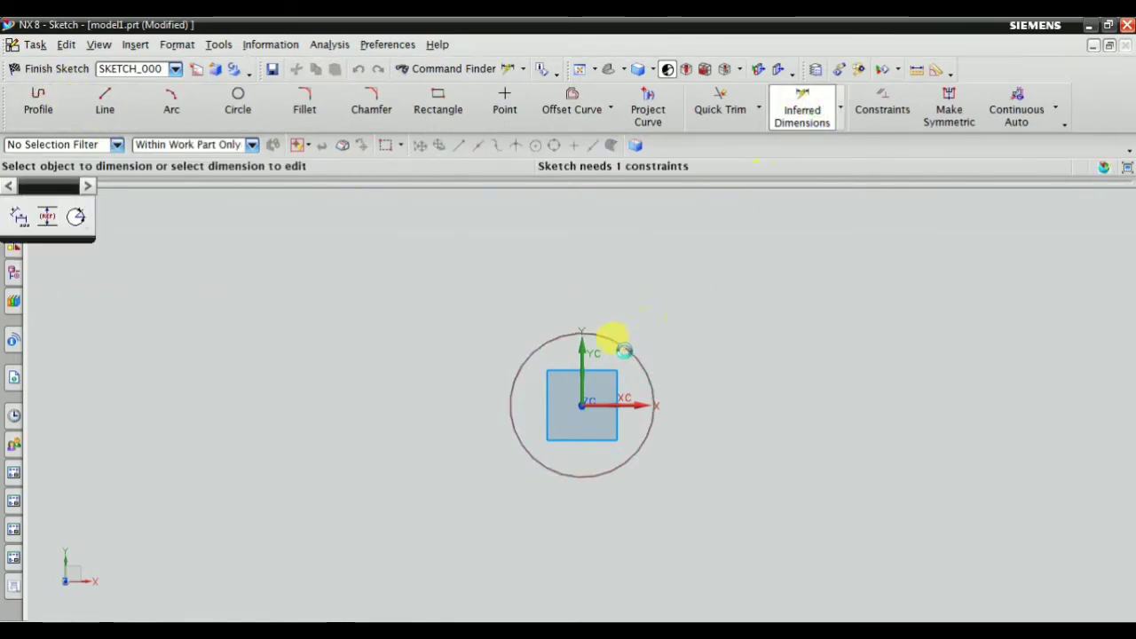
{"action": "left_click", "coordinate": [623, 343]}
{"action": "left_click", "coordinate": [657, 305]}
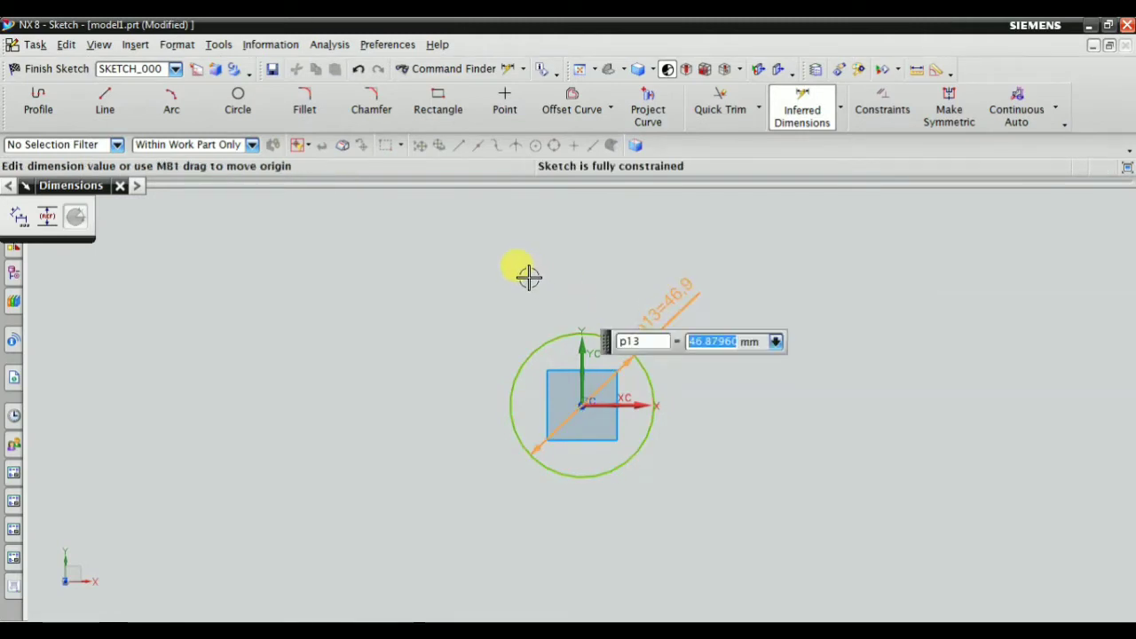
{"action": "type", "text": "60"}
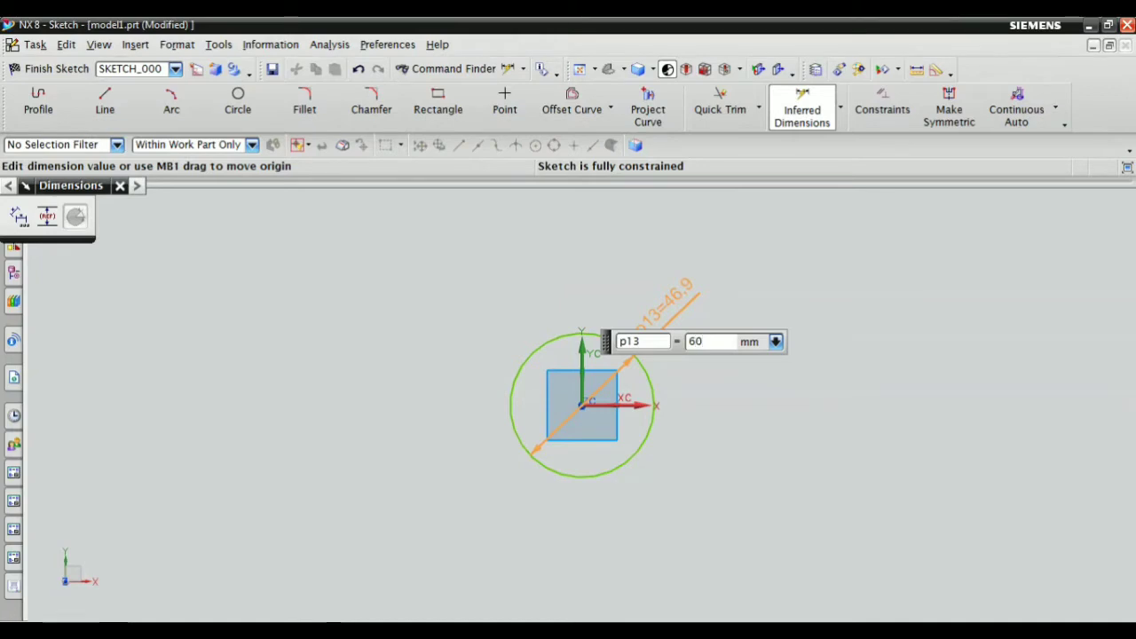
{"action": "key", "text": "Return"}
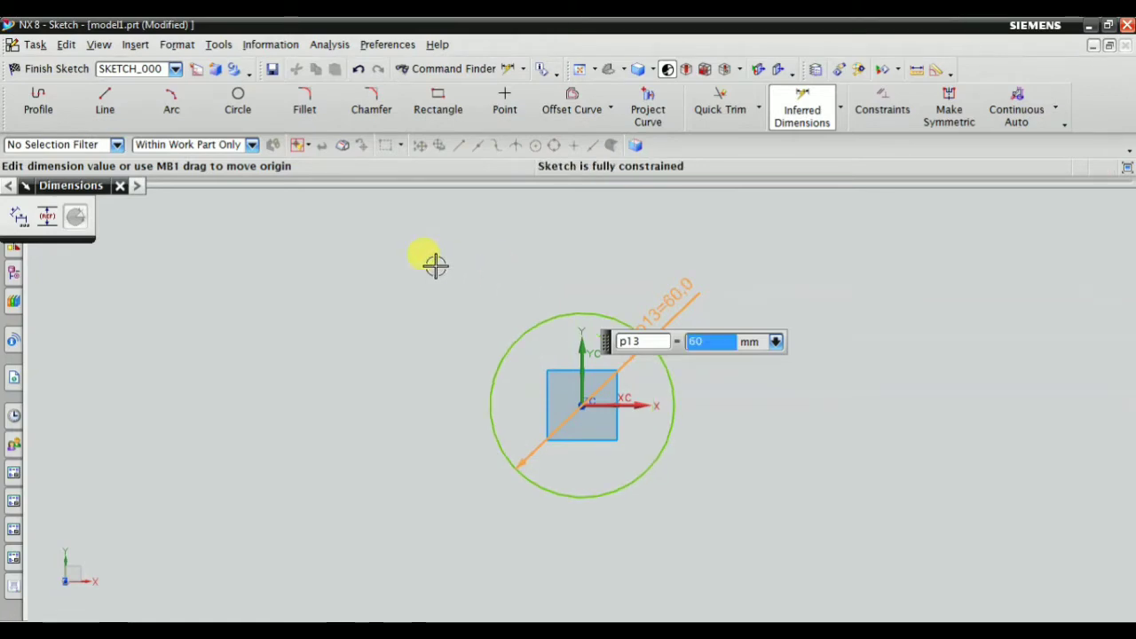
{"action": "key", "text": "Escape"}
Check the reference drawing and sketch a concentric inner circle about 41 mm in diameter at the origin.
{"action": "key", "text": "alt+Tab"}
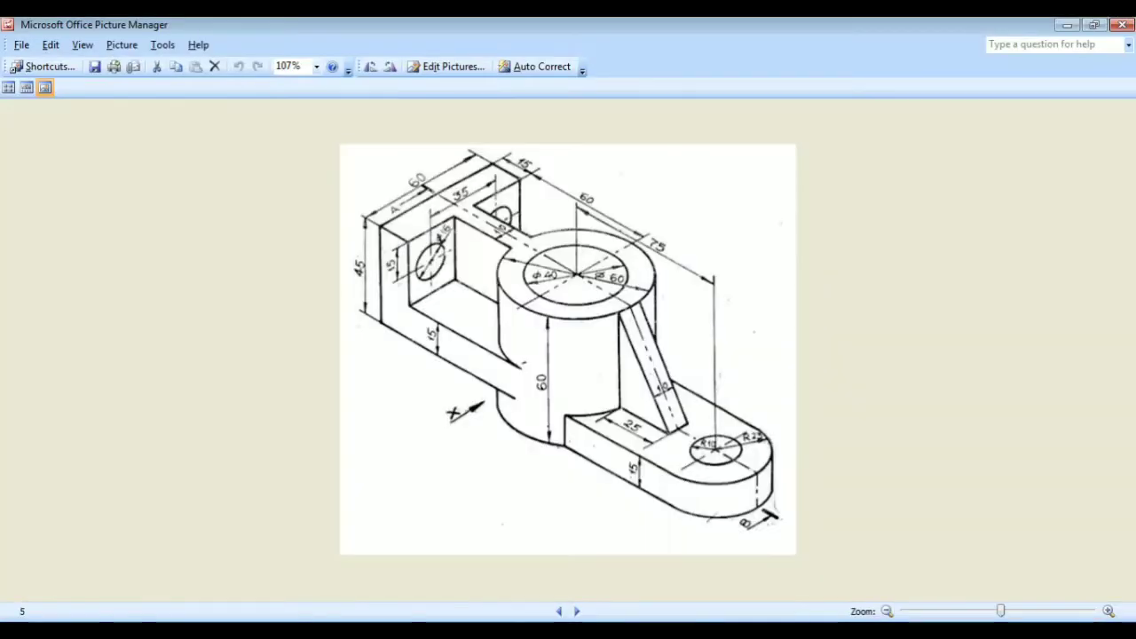
{"action": "key", "text": "alt+Tab"}
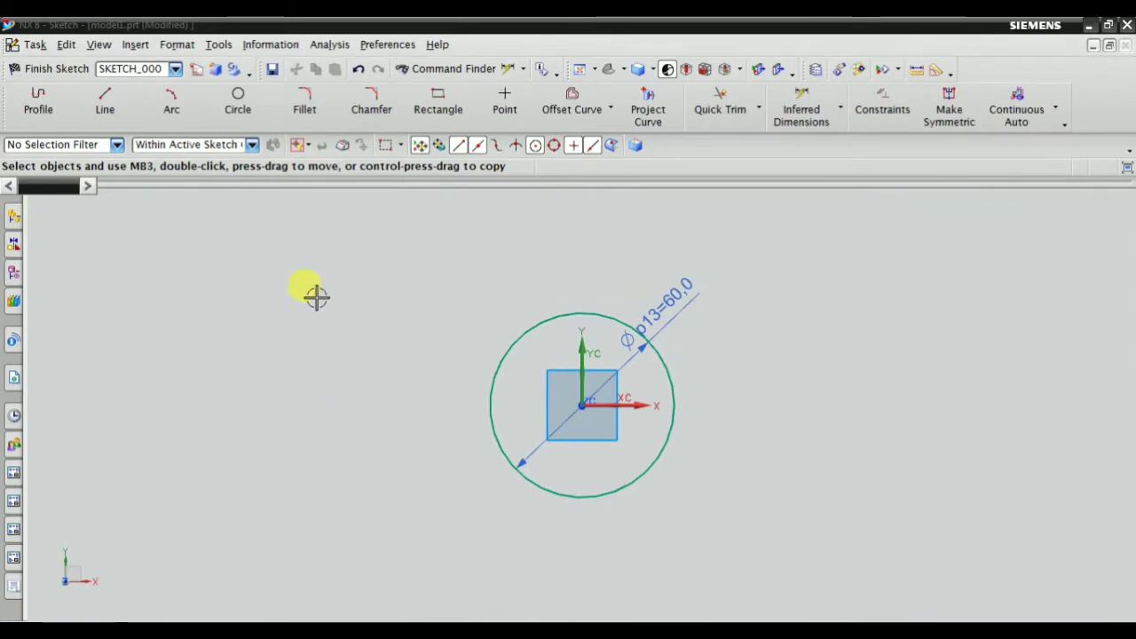
{"action": "left_click", "coordinate": [234, 100]}
{"action": "scroll", "coordinate": [621, 373], "scroll_direction": "up", "scroll_amount": 2}
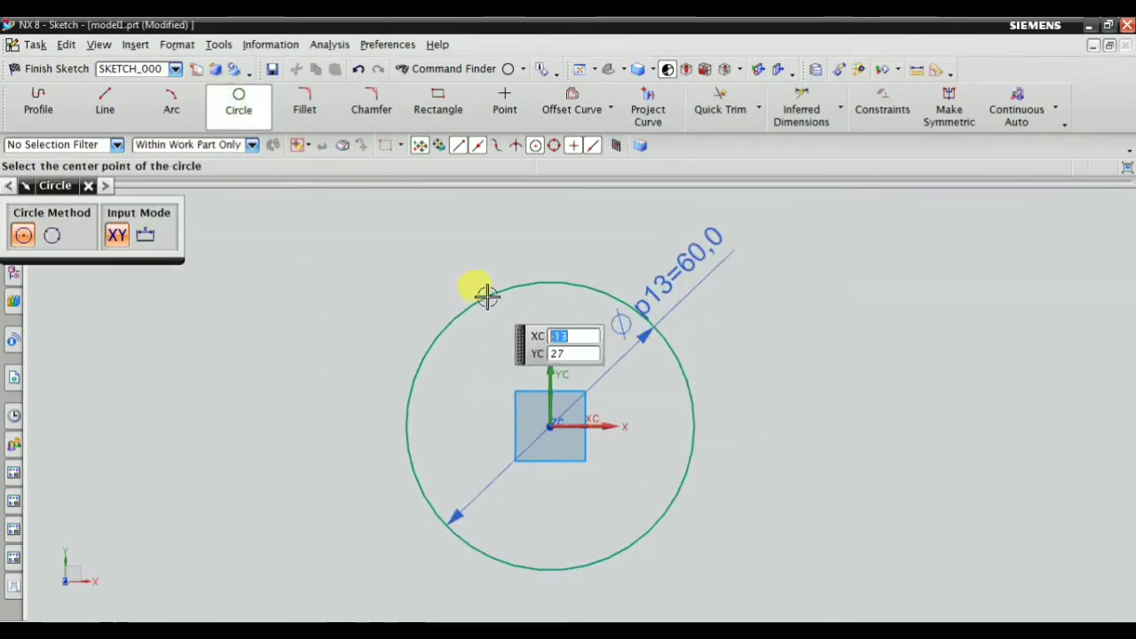
{"action": "left_click", "coordinate": [485, 296]}
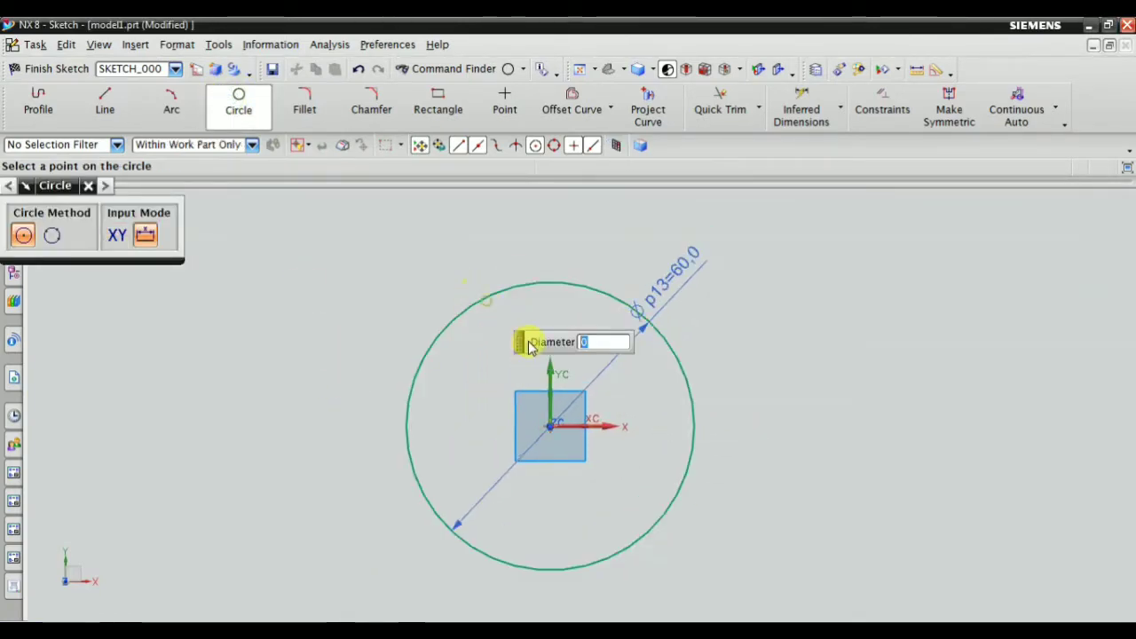
{"action": "left_click", "coordinate": [493, 341]}
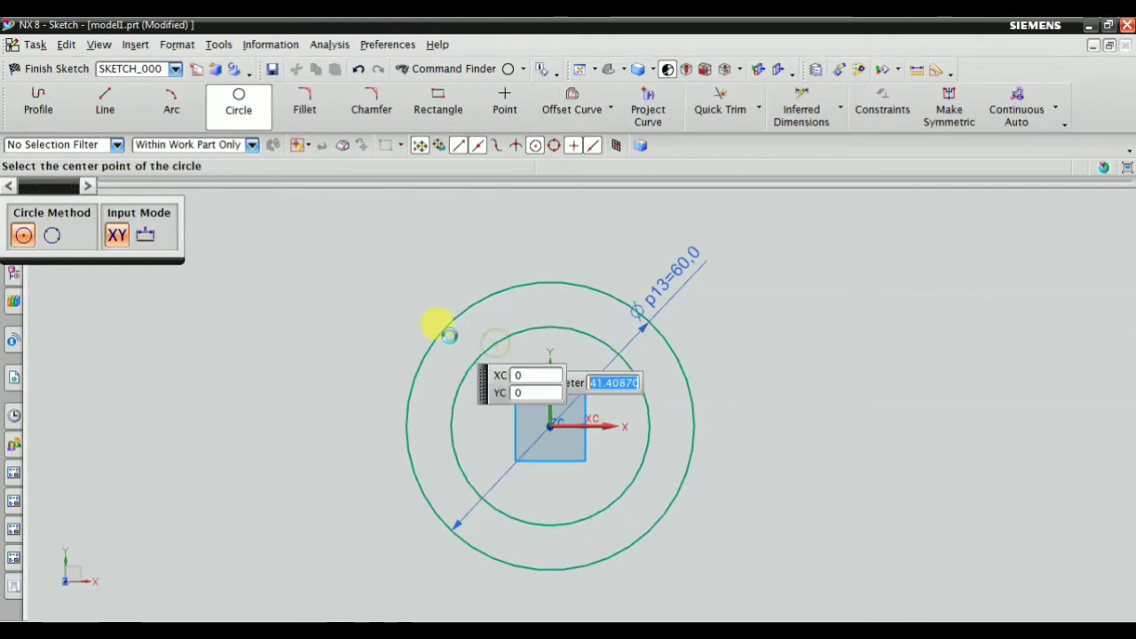
{"action": "key", "text": "Escape"}
Dimension the inner circle's diameter and set it to 40 mm.
{"action": "left_click", "coordinate": [802, 111]}
{"action": "left_click", "coordinate": [492, 347]}
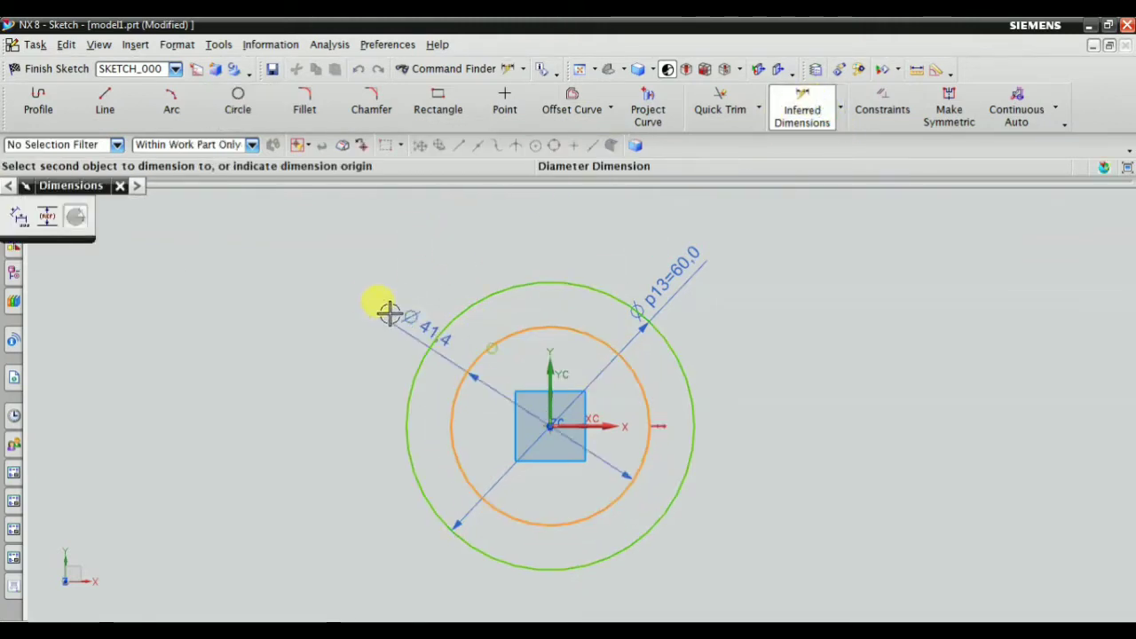
{"action": "left_click", "coordinate": [306, 301]}
{"action": "left_click_drag", "start_coordinate": [403, 332], "coordinate": [489, 341]}
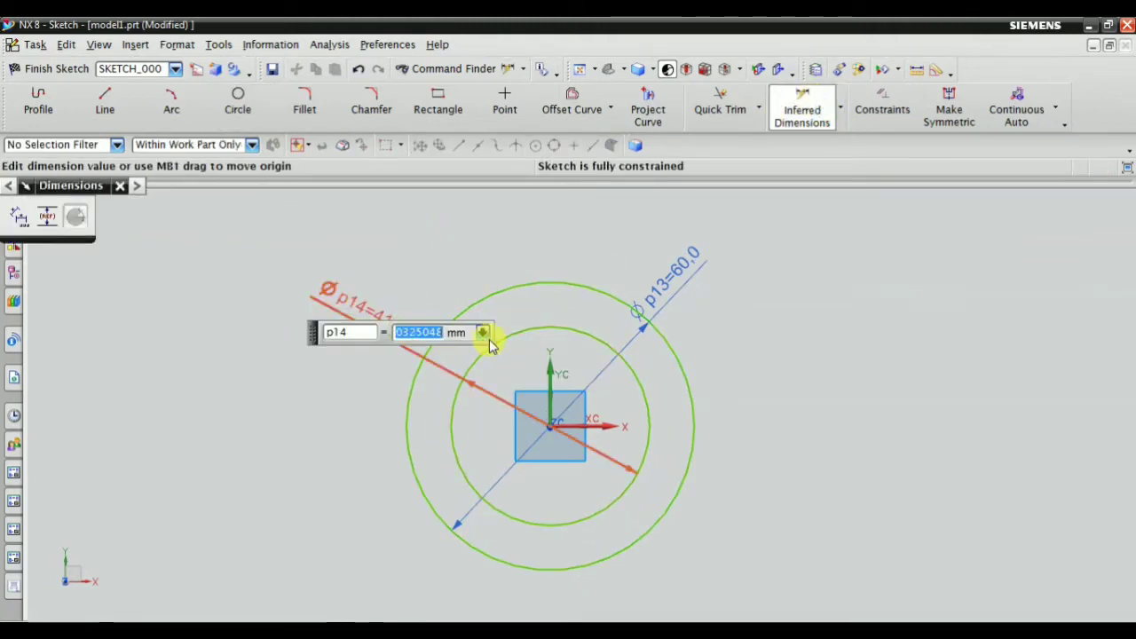
{"action": "type", "text": "40"}
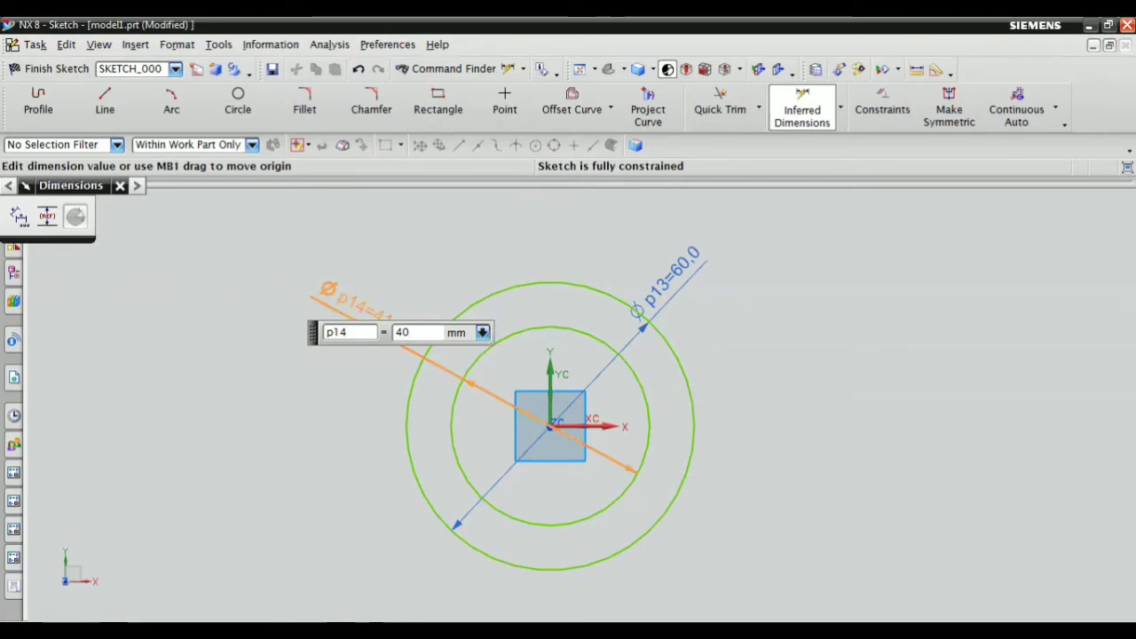
{"action": "key", "text": "Return"}
{"action": "middle_click", "coordinate": [178, 286]}
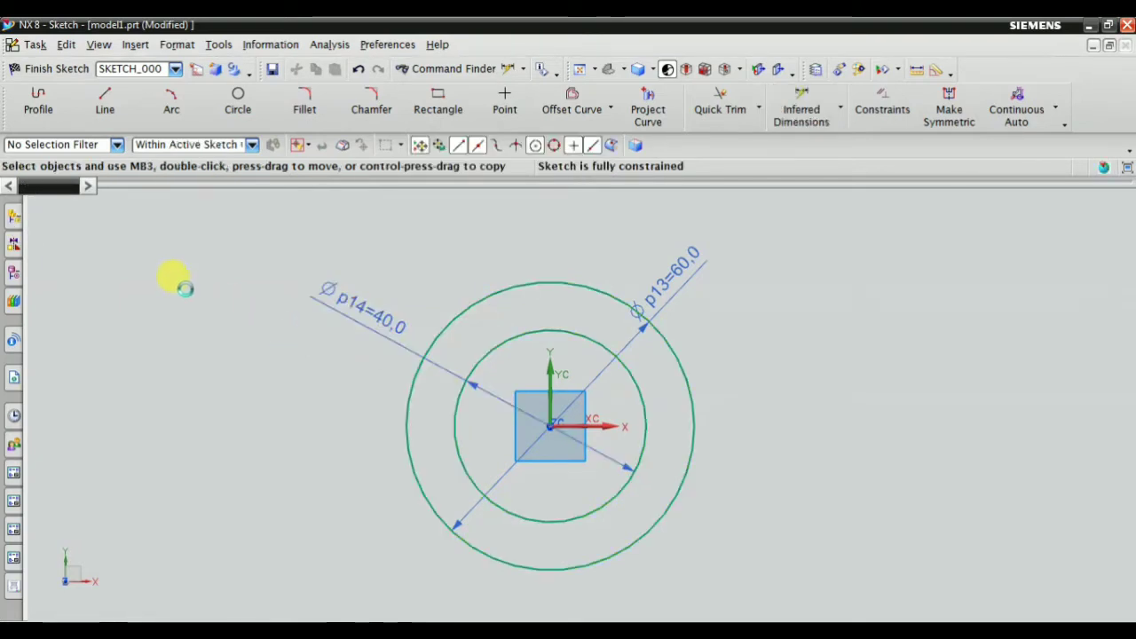
Change the sketch style's dimension label from Expression to Value.
{"action": "scroll", "coordinate": [438, 314], "scroll_direction": "down", "scroll_amount": 3}
{"action": "scroll", "coordinate": [373, 322], "scroll_direction": "up", "scroll_amount": 2}
{"action": "left_click_drag", "start_coordinate": [408, 296], "coordinate": [376, 284]}
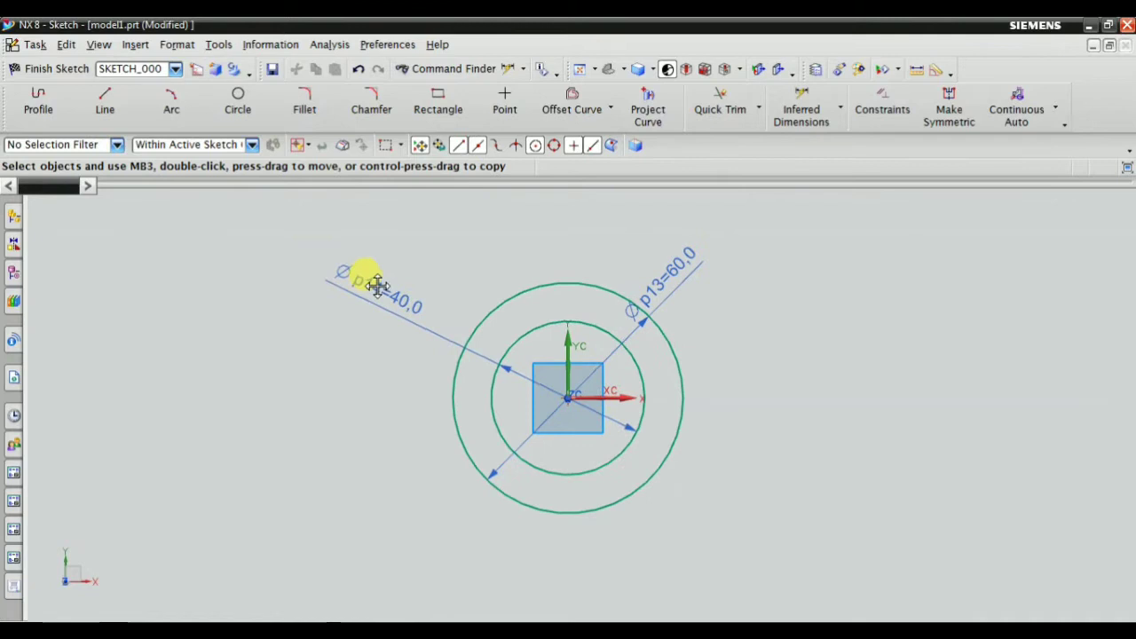
{"action": "left_click", "coordinate": [33, 44]}
{"action": "left_click", "coordinate": [99, 124]}
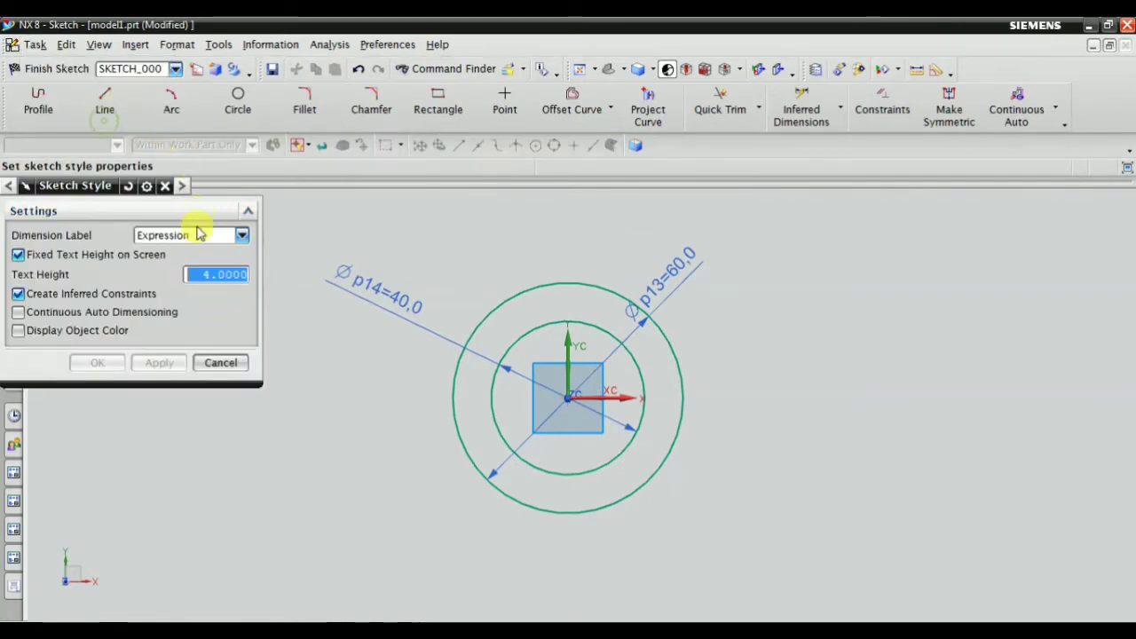
{"action": "left_click", "coordinate": [203, 234]}
{"action": "left_click", "coordinate": [168, 280]}
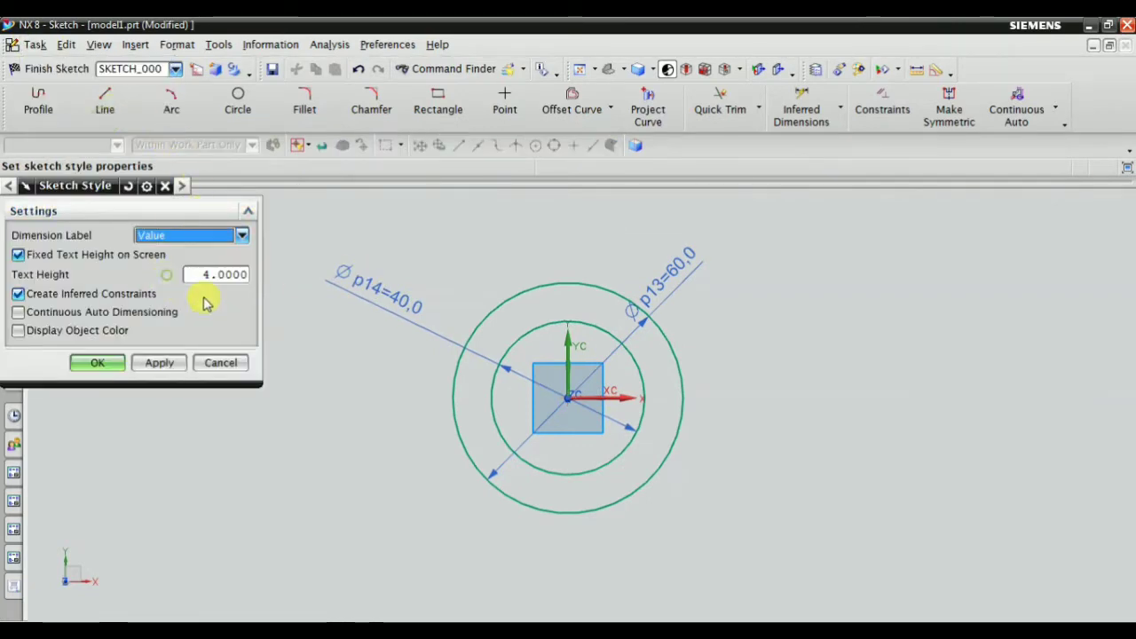
{"action": "left_click", "coordinate": [104, 367]}
Reposition the 40 mm and 60 mm diameter dimensions outside the circles.
{"action": "mouse_move", "coordinate": [391, 295]}
{"action": "left_mouse_down"}
{"action": "mouse_move", "coordinate": [385, 309]}
{"action": "mouse_move", "coordinate": [398, 297]}
{"action": "left_mouse_up"}
{"action": "left_click_drag", "start_coordinate": [642, 289], "coordinate": [689, 258]}
{"action": "scroll", "coordinate": [524, 359], "scroll_direction": "down", "scroll_amount": 3}
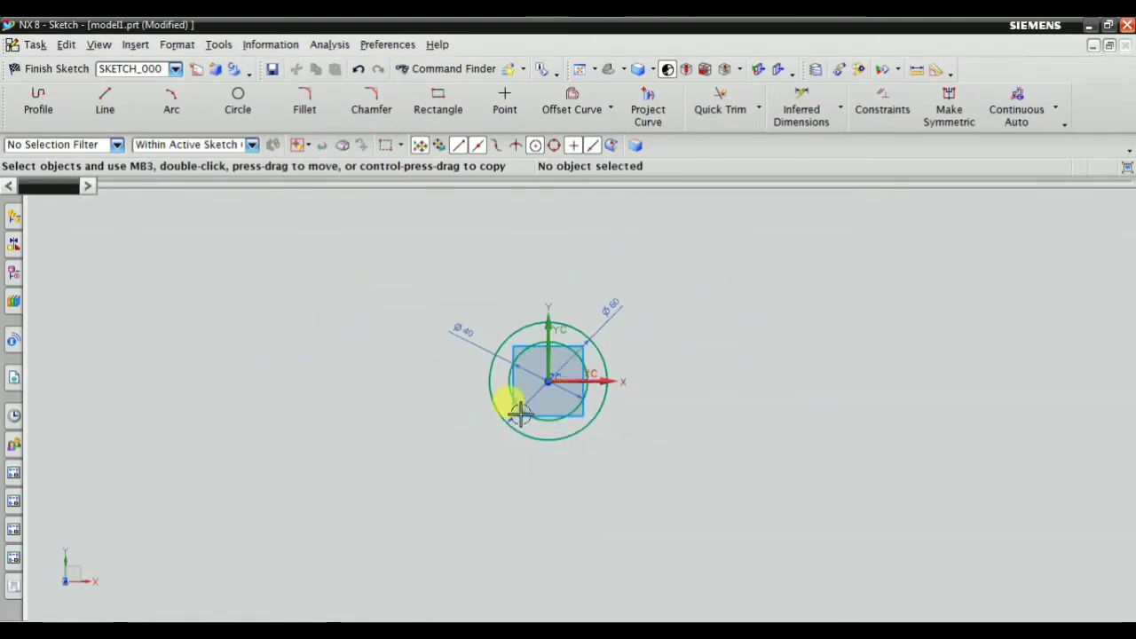
{"action": "scroll", "coordinate": [460, 450], "scroll_direction": "up", "scroll_amount": 2}
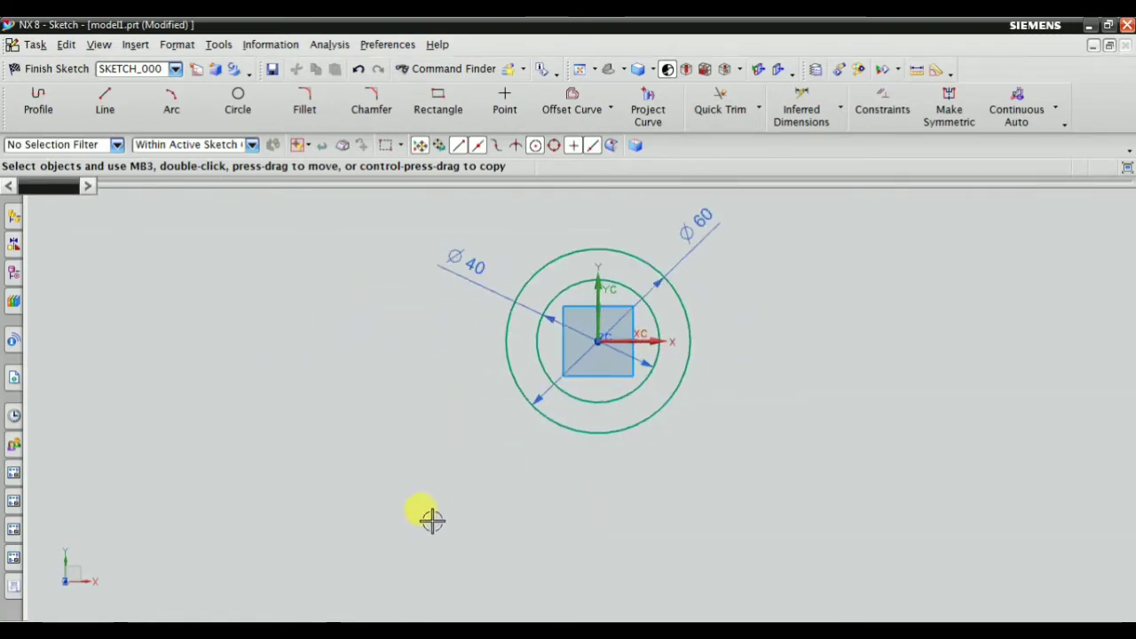
Consult the reference drawing and sketch a narrow upright rectangle about 65 mm tall to the left of the circles.
{"action": "left_click", "coordinate": [329, 628]}
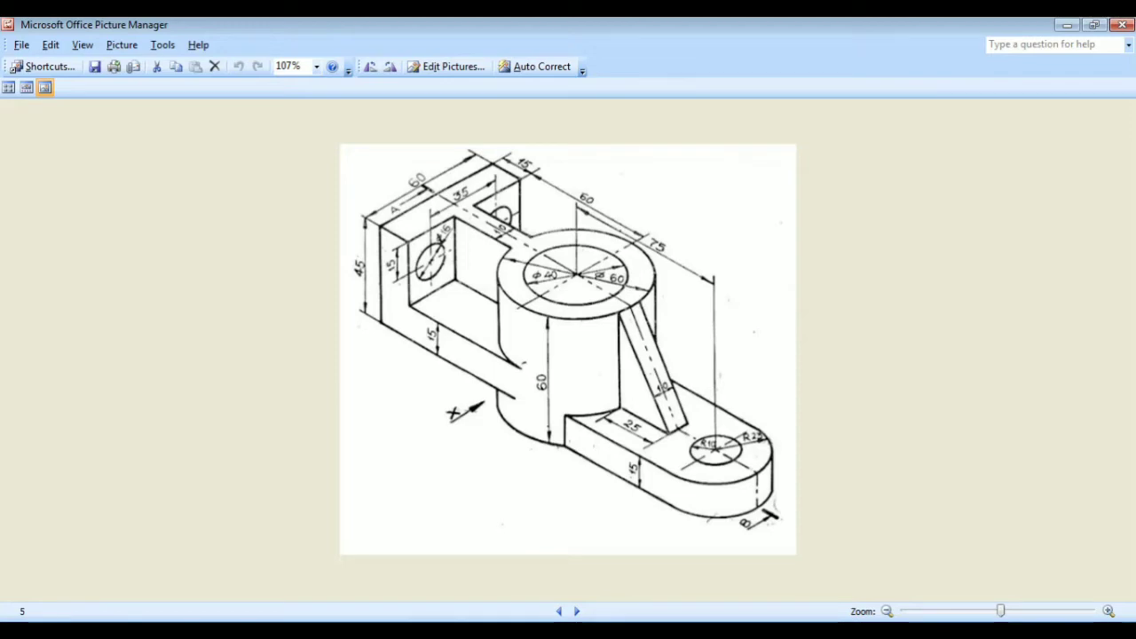
{"action": "key", "text": "alt+Tab"}
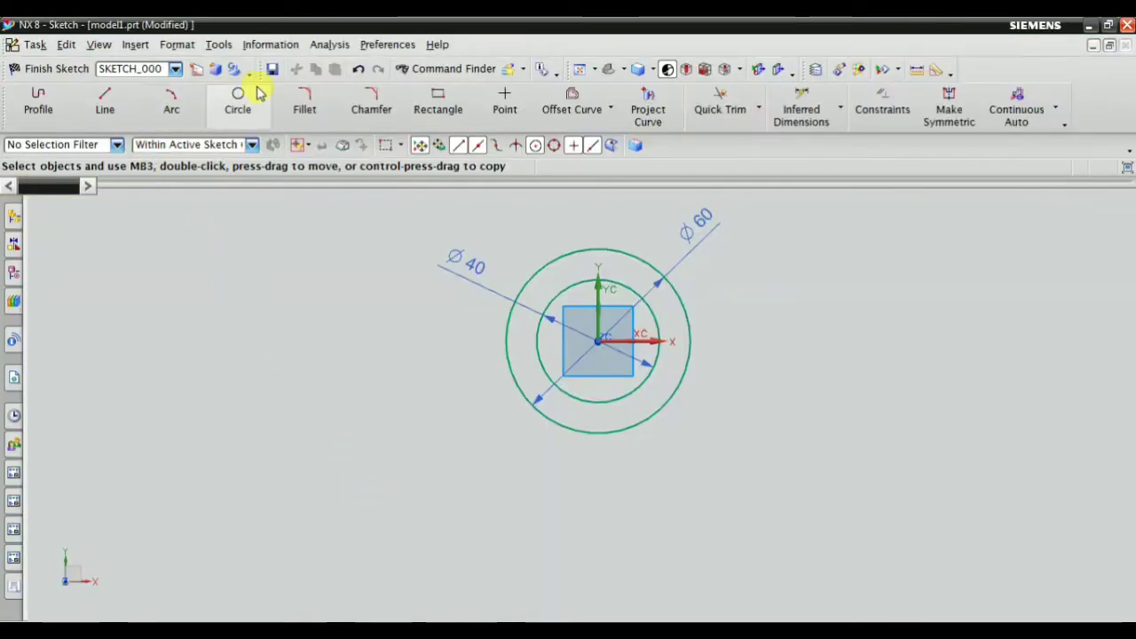
{"action": "left_click", "coordinate": [438, 102]}
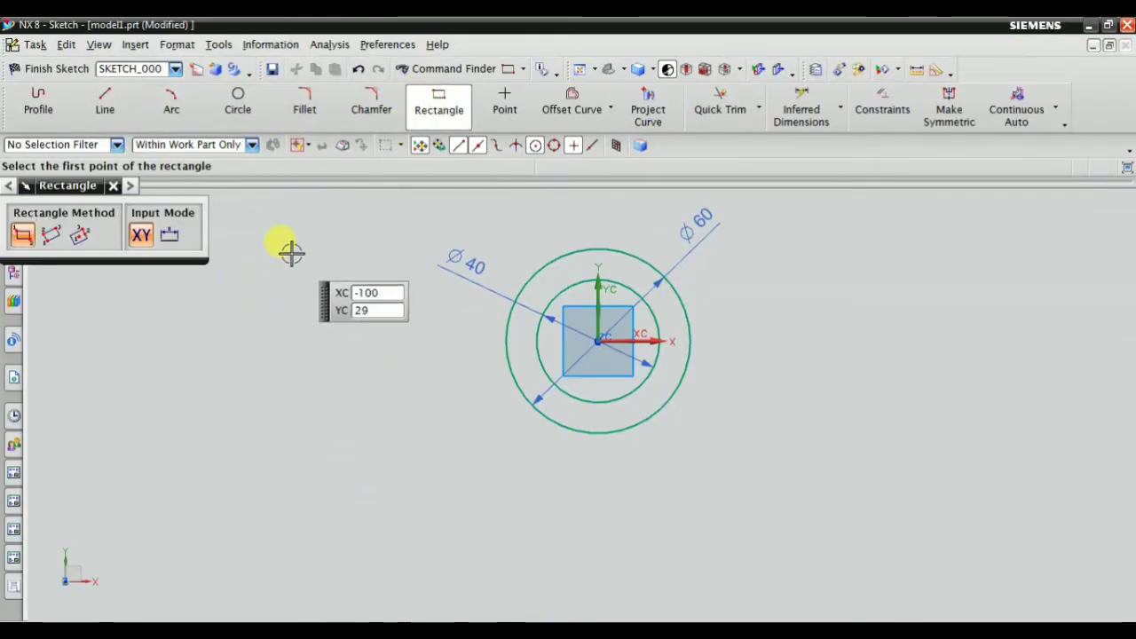
{"action": "left_click", "coordinate": [292, 252]}
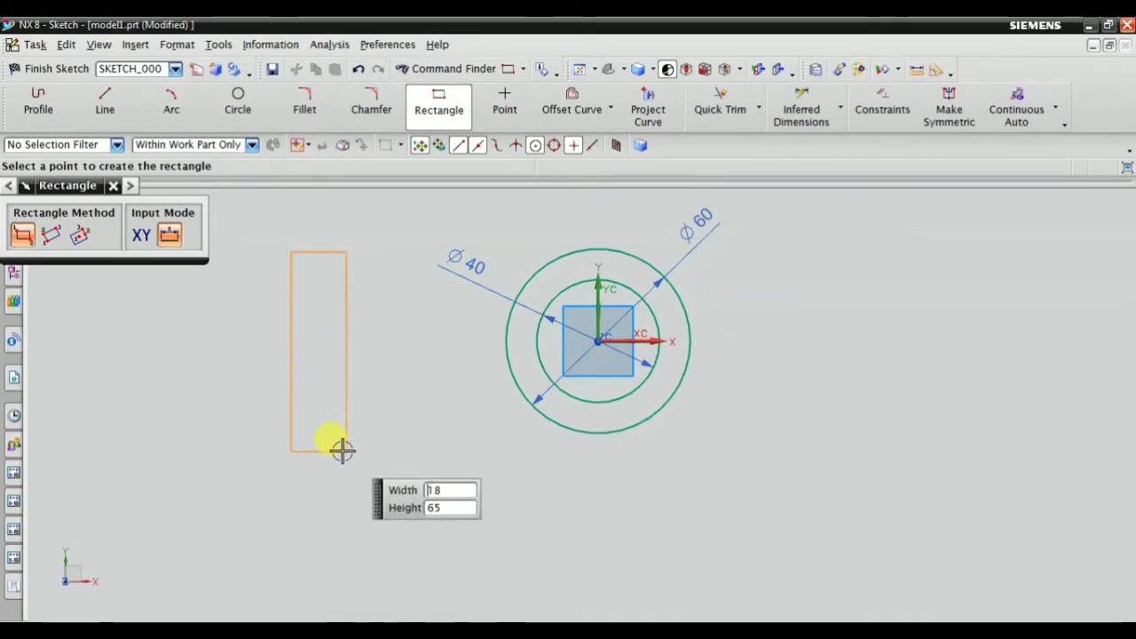
{"action": "left_click", "coordinate": [341, 448]}
{"action": "key", "text": "Escape"}
Sketch a horizontal rectangle about 15 mm high between the upright rectangle and the circles, overlapping the upright rectangle's inner edge.
{"action": "left_click", "coordinate": [438, 102]}
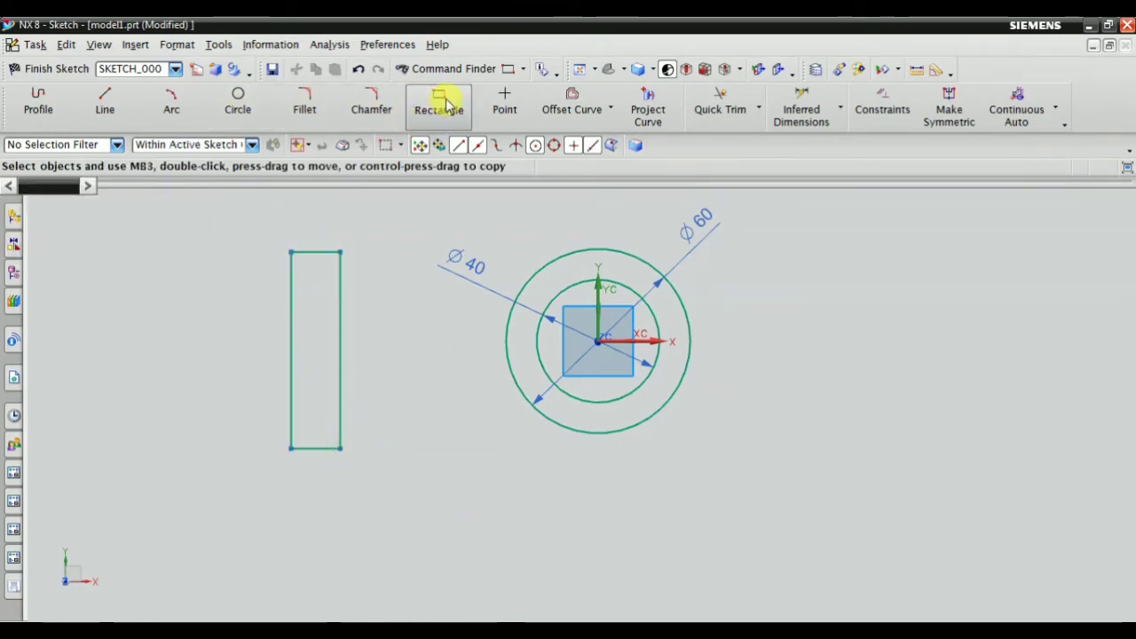
{"action": "left_click", "coordinate": [312, 320]}
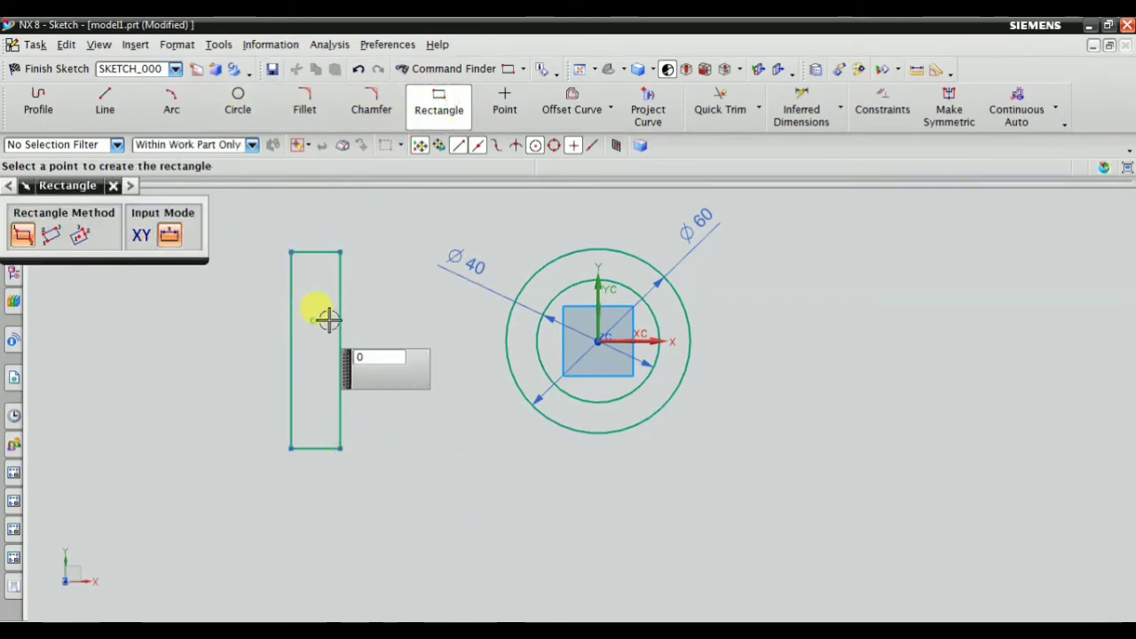
{"action": "left_click", "coordinate": [462, 365]}
{"action": "key", "text": "Escape"}
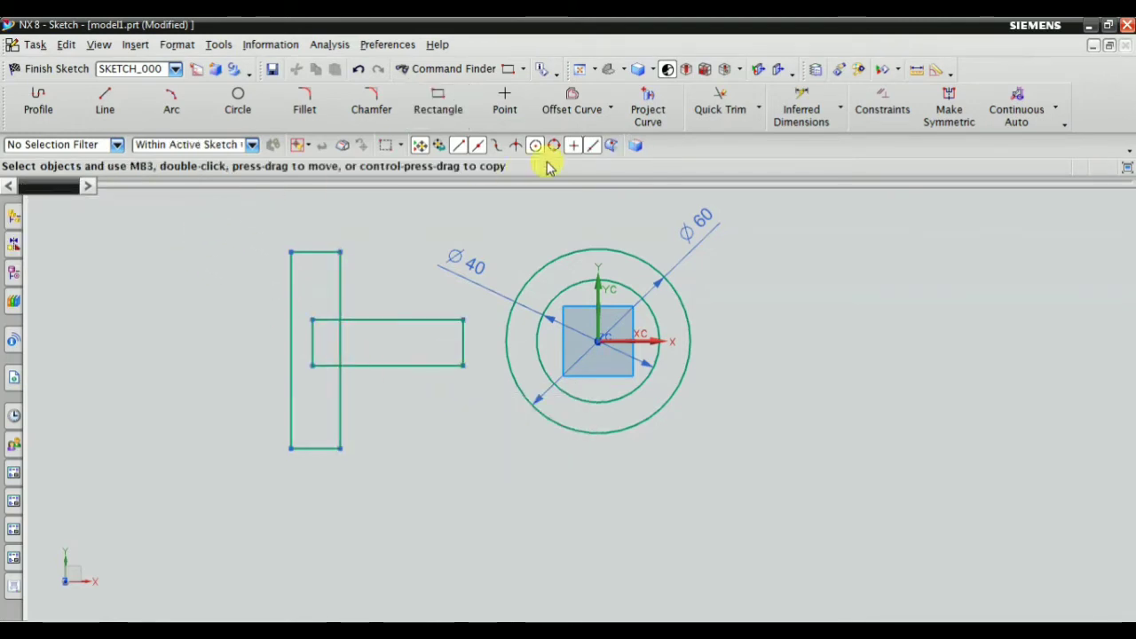
Trim the overlapping segments where the horizontal and upright rectangles cross, leaving one joined T-shaped outline.
{"action": "left_click", "coordinate": [719, 102]}
{"action": "scroll", "coordinate": [297, 339], "scroll_direction": "up", "scroll_amount": 3}
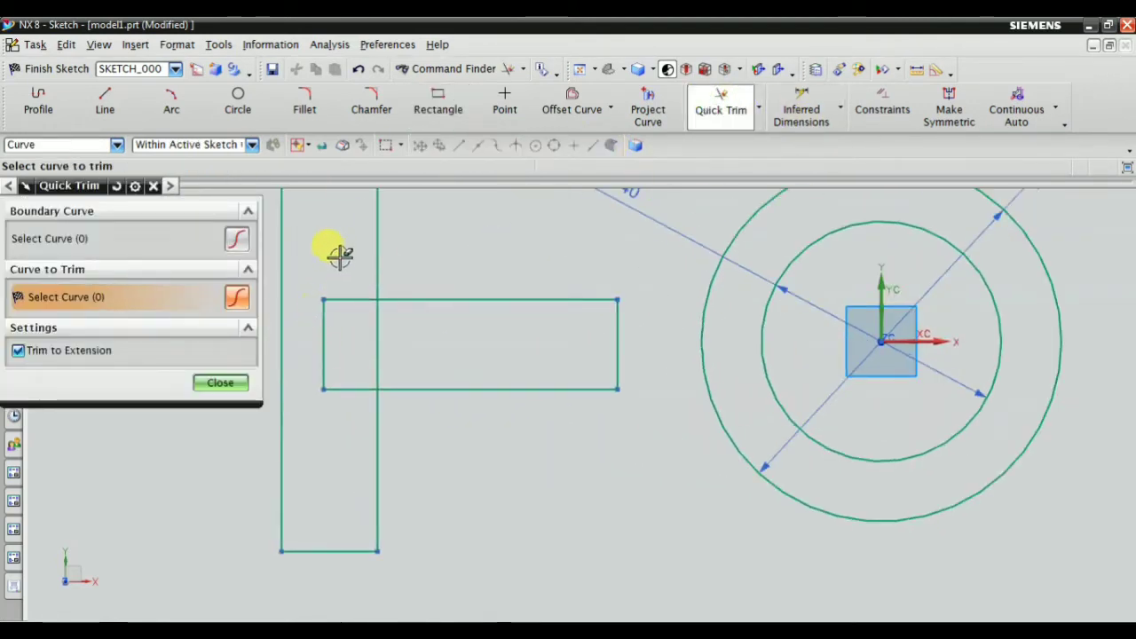
{"action": "mouse_move", "coordinate": [318, 330]}
{"action": "left_mouse_down"}
{"action": "mouse_move", "coordinate": [325, 364]}
{"action": "mouse_move", "coordinate": [345, 377]}
{"action": "mouse_move", "coordinate": [405, 351]}
{"action": "left_mouse_up"}
{"action": "key", "text": "Escape"}
{"action": "scroll", "coordinate": [408, 333], "scroll_direction": "down", "scroll_amount": 2}
{"action": "scroll", "coordinate": [499, 299], "scroll_direction": "up", "scroll_amount": 2}
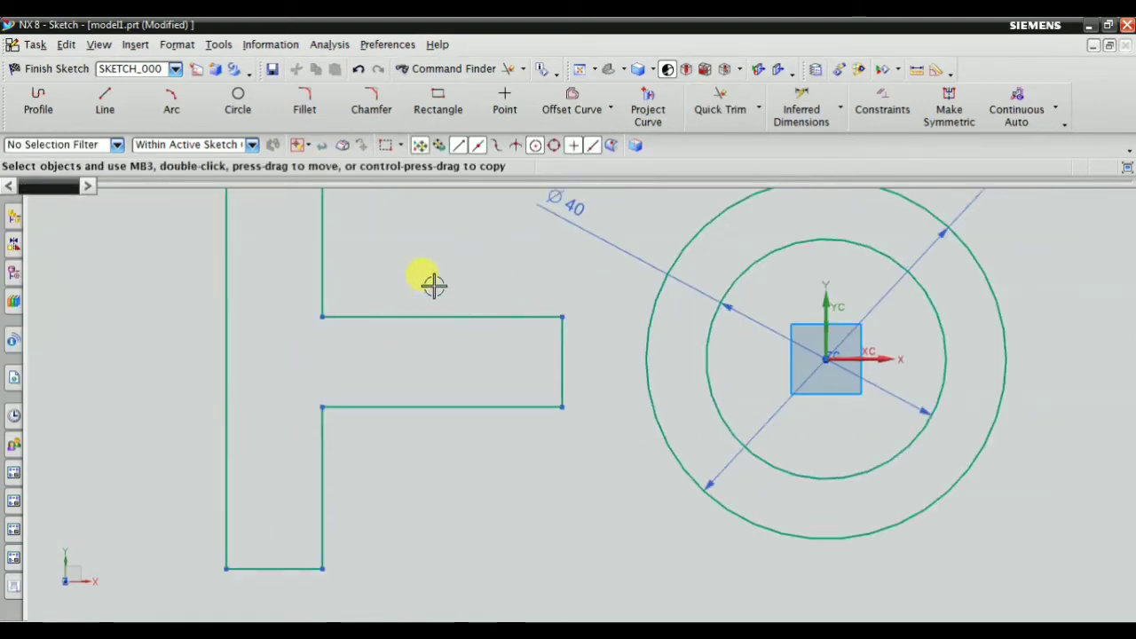
{"action": "scroll", "coordinate": [380, 417], "scroll_direction": "down", "scroll_amount": 2}
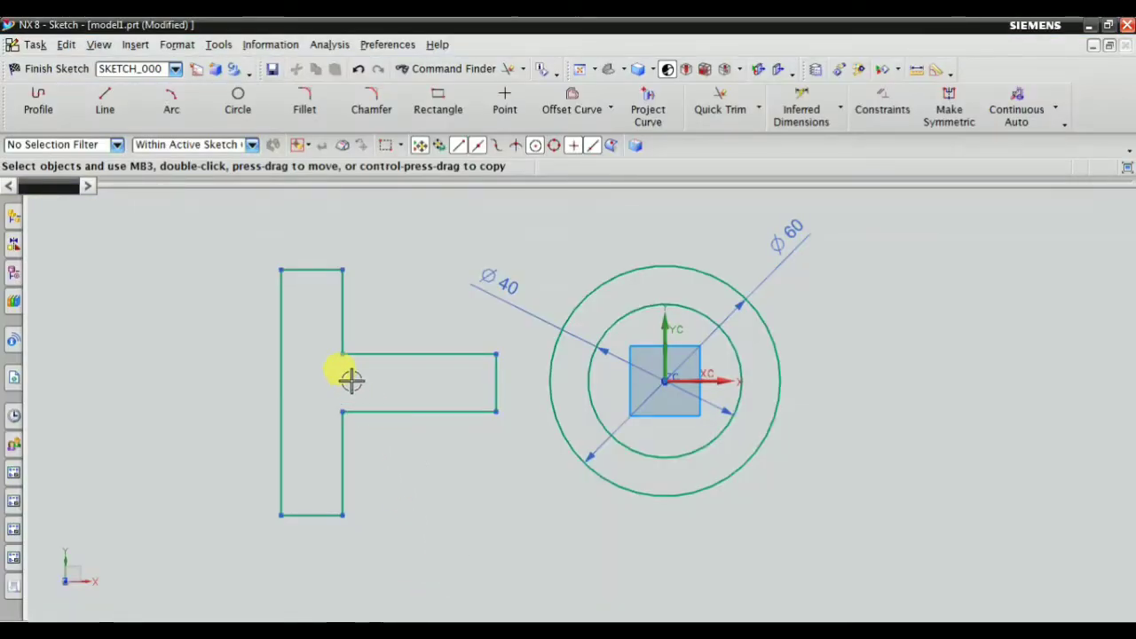
Constrain the upright rectangle's upper and lower edges tangent to the outer 60 mm circle.
{"action": "left_click", "coordinate": [882, 104]}
{"action": "left_click", "coordinate": [301, 268]}
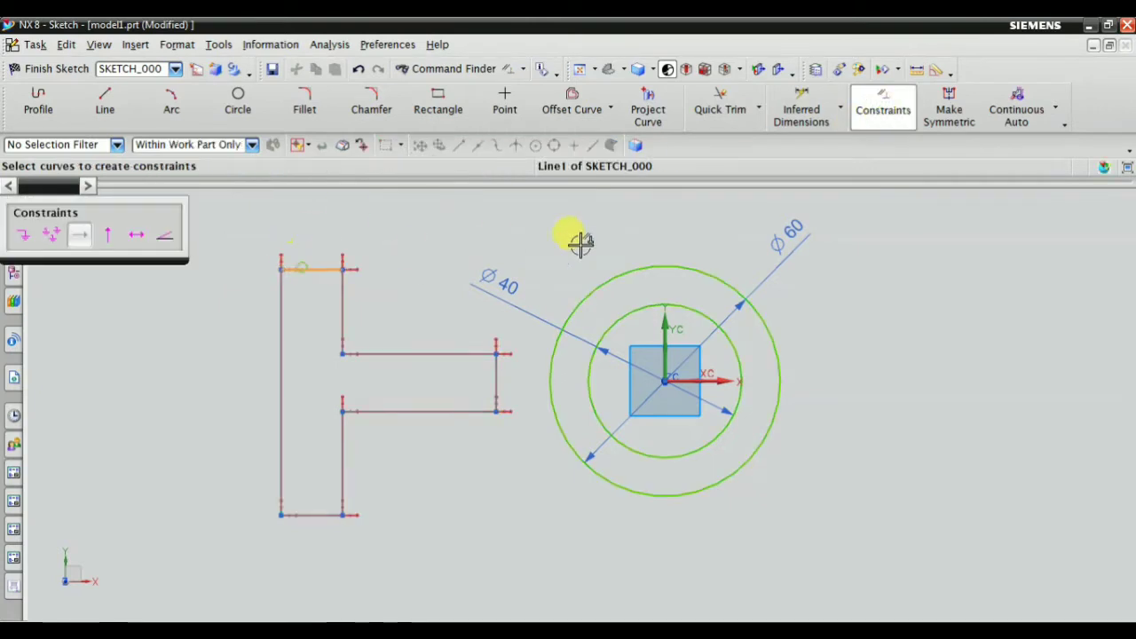
{"action": "left_click", "coordinate": [652, 267]}
{"action": "left_click", "coordinate": [108, 235]}
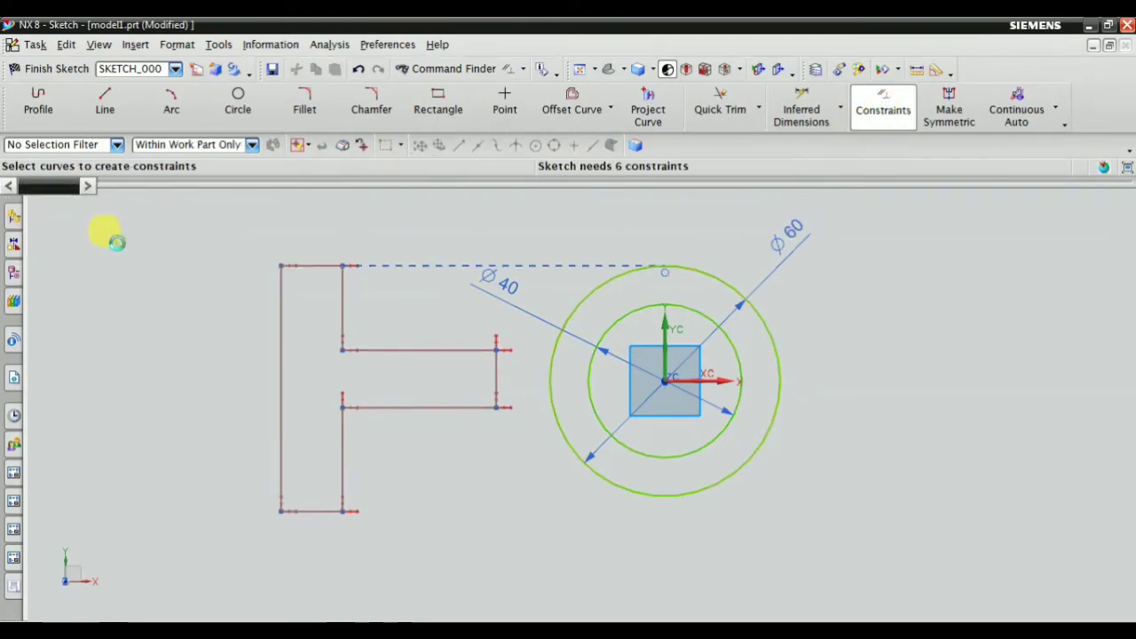
{"action": "left_click", "coordinate": [313, 512]}
{"action": "left_click", "coordinate": [698, 495]}
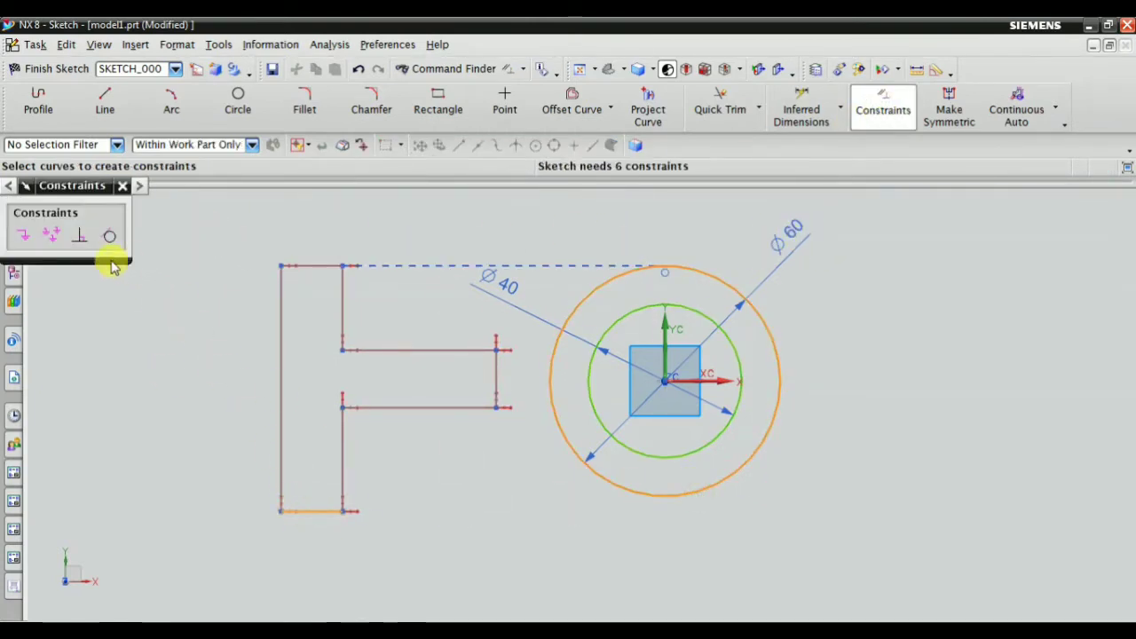
{"action": "left_click", "coordinate": [108, 235]}
{"action": "key", "text": "Escape"}
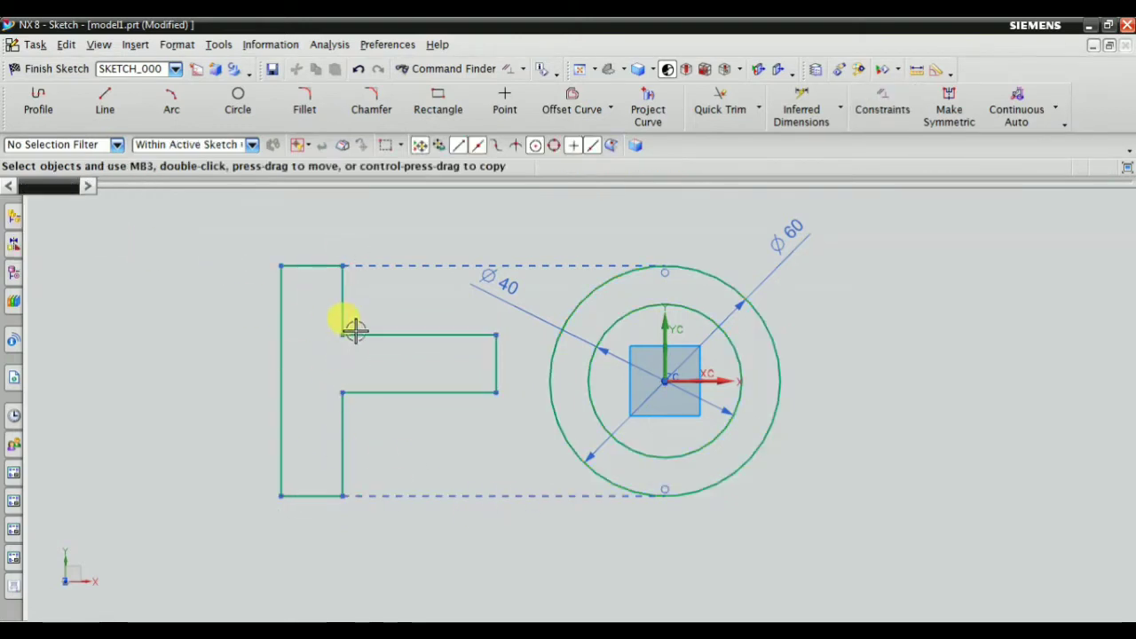
Dimension the distance between the horizontal bar's two long edges and set it to 10 mm.
{"action": "left_click", "coordinate": [801, 108]}
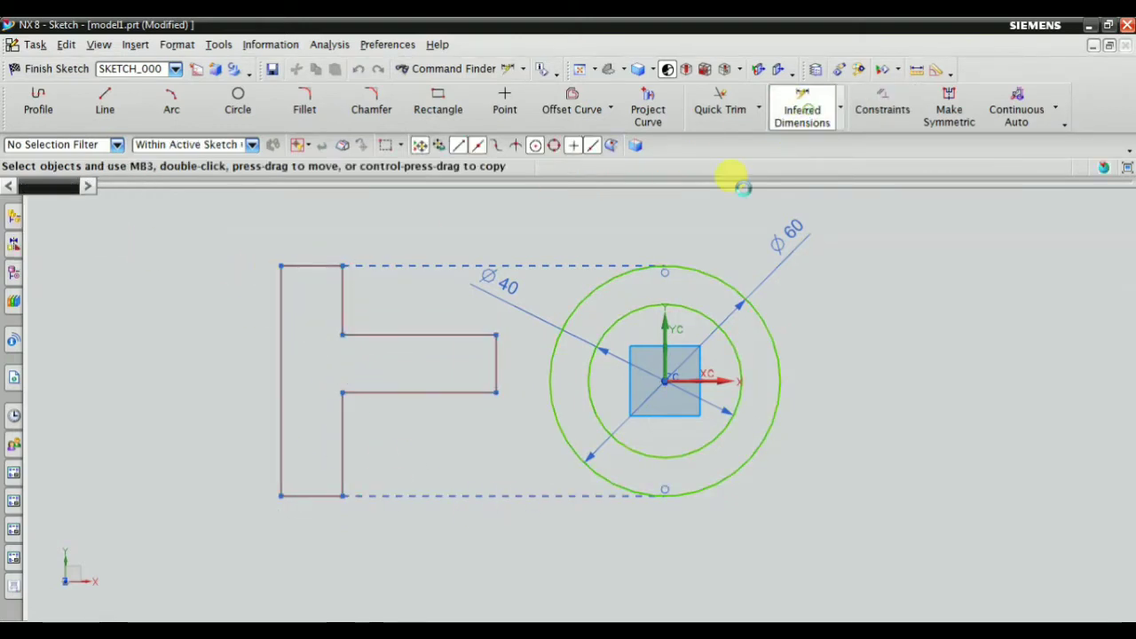
{"action": "left_click", "coordinate": [413, 391]}
{"action": "left_click", "coordinate": [434, 338]}
{"action": "left_click", "coordinate": [232, 362]}
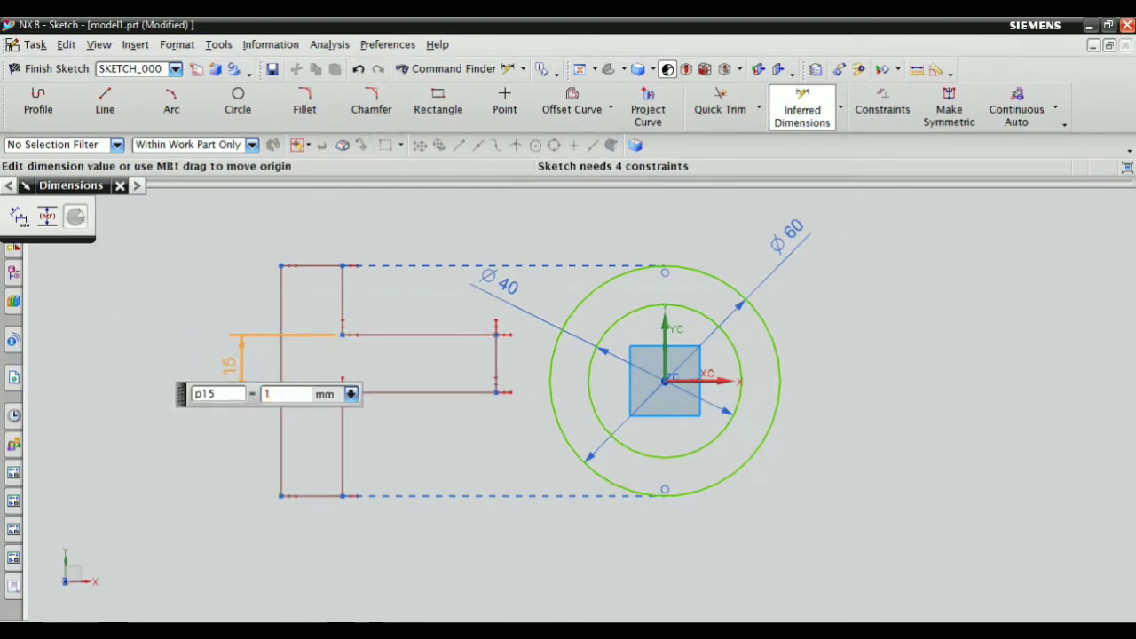
{"action": "key", "text": "Return"}
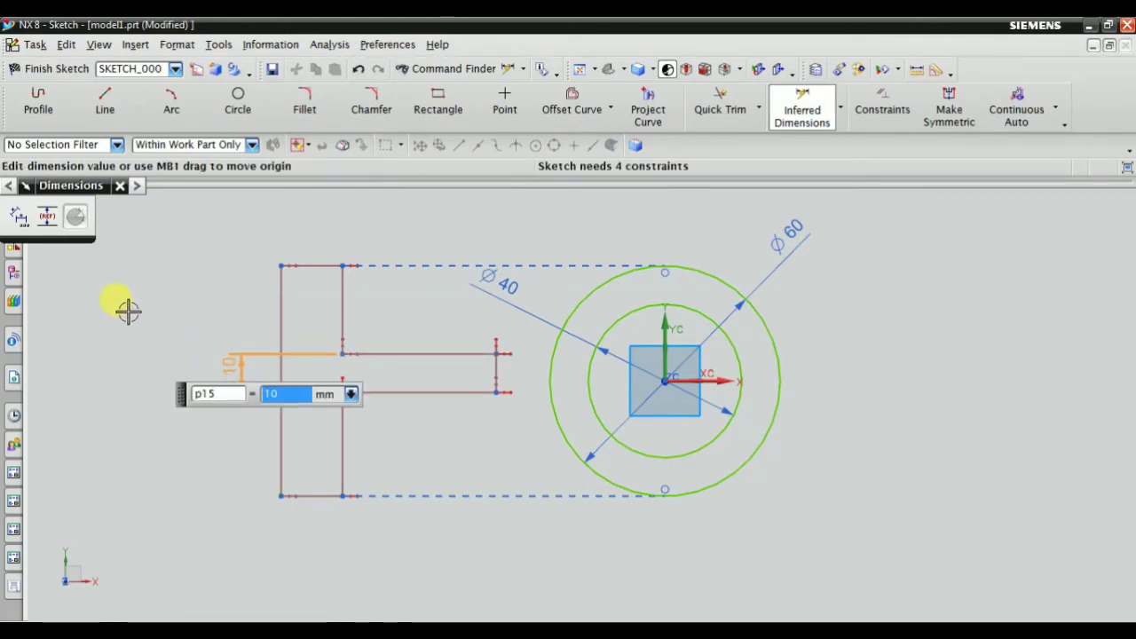
{"action": "scroll", "coordinate": [118, 300], "scroll_direction": "down", "scroll_amount": 1}
{"action": "middle_click", "coordinate": [119, 300]}
{"action": "scroll", "coordinate": [237, 362], "scroll_direction": "up", "scroll_amount": 2}
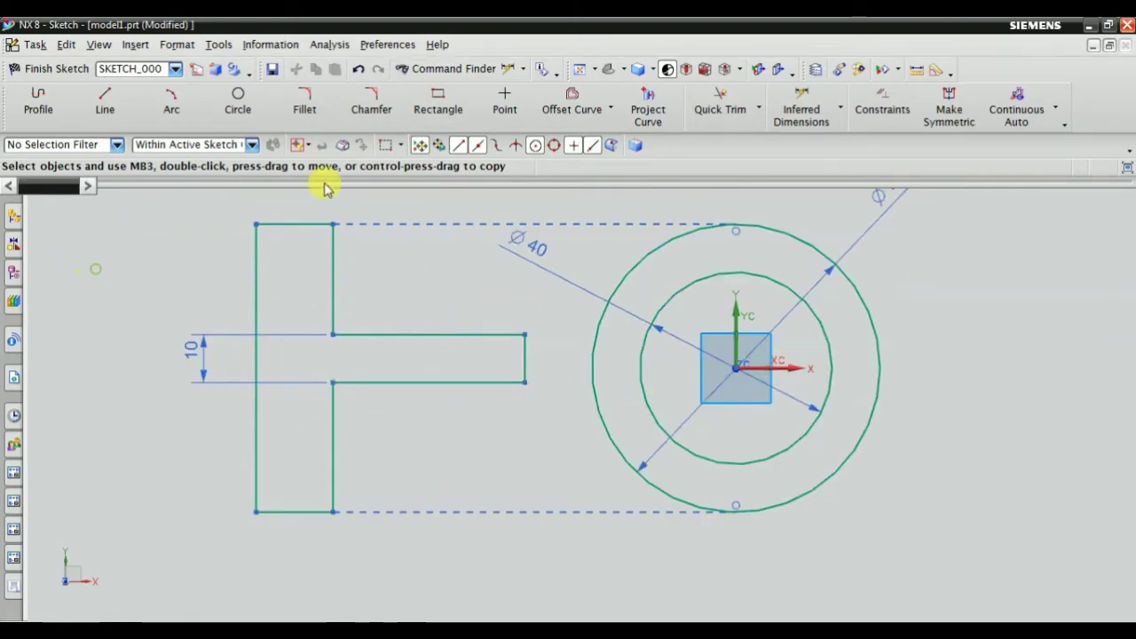
Make the horizontal bar's two long edges symmetric about the sketch's X axis.
{"action": "left_click", "coordinate": [946, 107]}
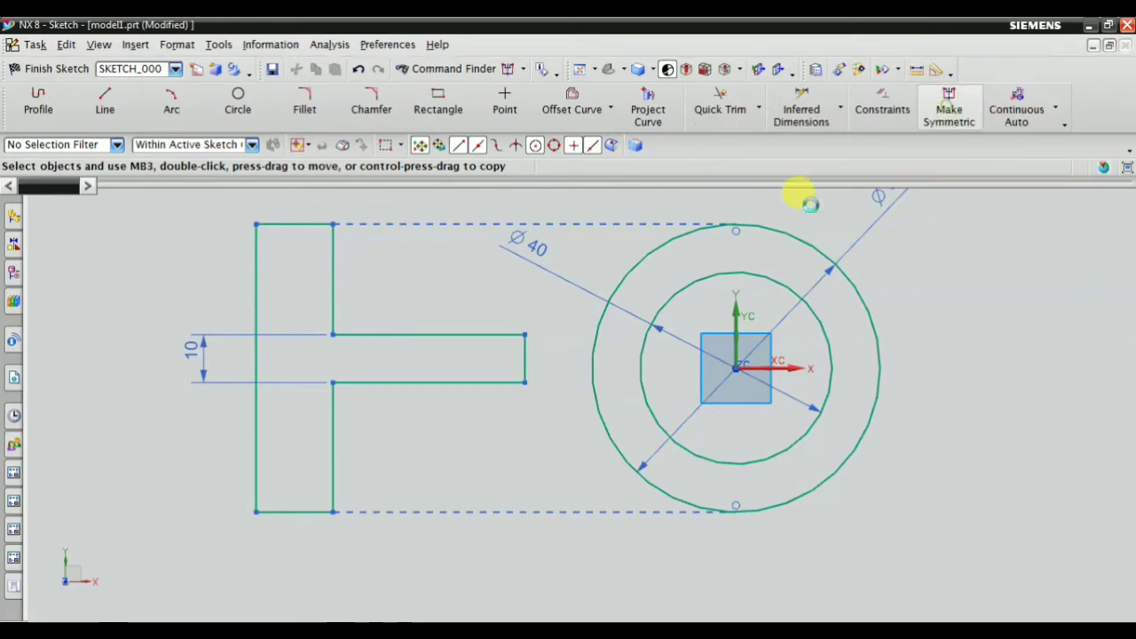
{"action": "left_click", "coordinate": [331, 380]}
{"action": "scroll", "coordinate": [337, 346], "scroll_direction": "up", "scroll_amount": 3}
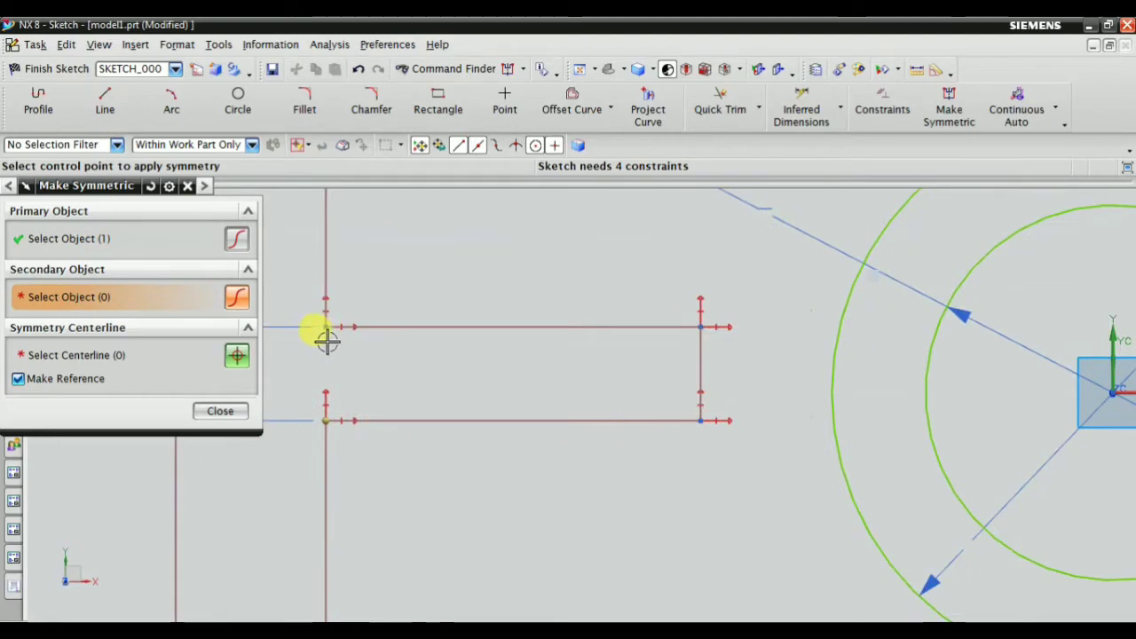
{"action": "left_click", "coordinate": [431, 417]}
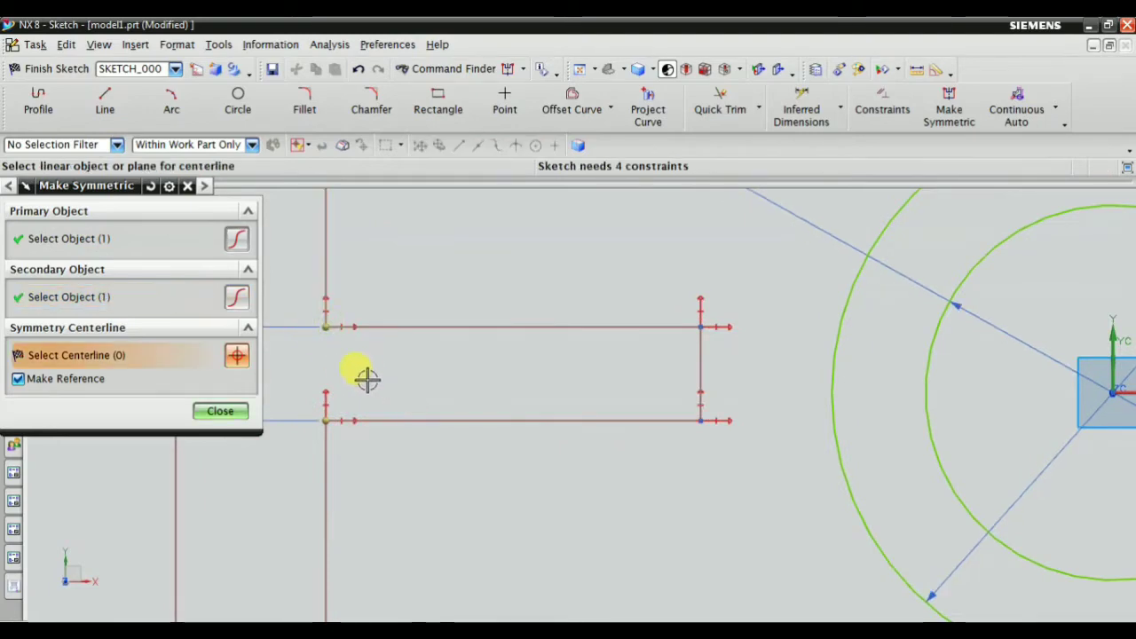
{"action": "scroll", "coordinate": [487, 375], "scroll_direction": "down", "scroll_amount": 3}
{"action": "left_click", "coordinate": [871, 382]}
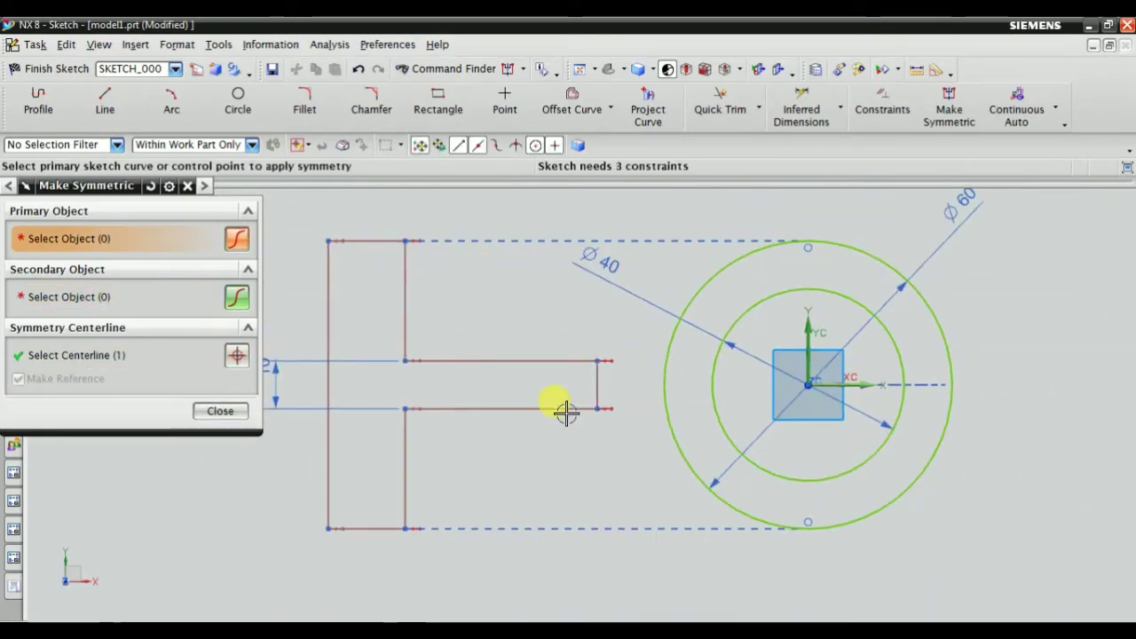
{"action": "left_click", "coordinate": [220, 411]}
Stretch the free end of the horizontal bar until it lies between the outer and inner circles.
{"action": "scroll", "coordinate": [595, 357], "scroll_direction": "up", "scroll_amount": 2}
{"action": "scroll", "coordinate": [629, 406], "scroll_direction": "up", "scroll_amount": 2}
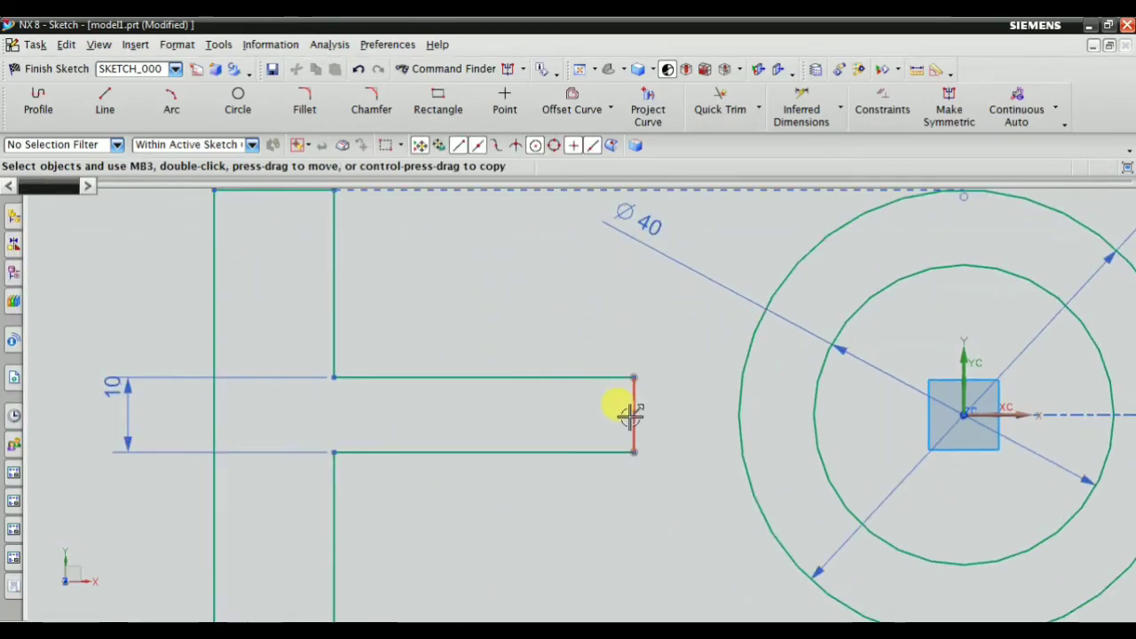
{"action": "left_click_drag", "start_coordinate": [631, 407], "coordinate": [776, 409]}
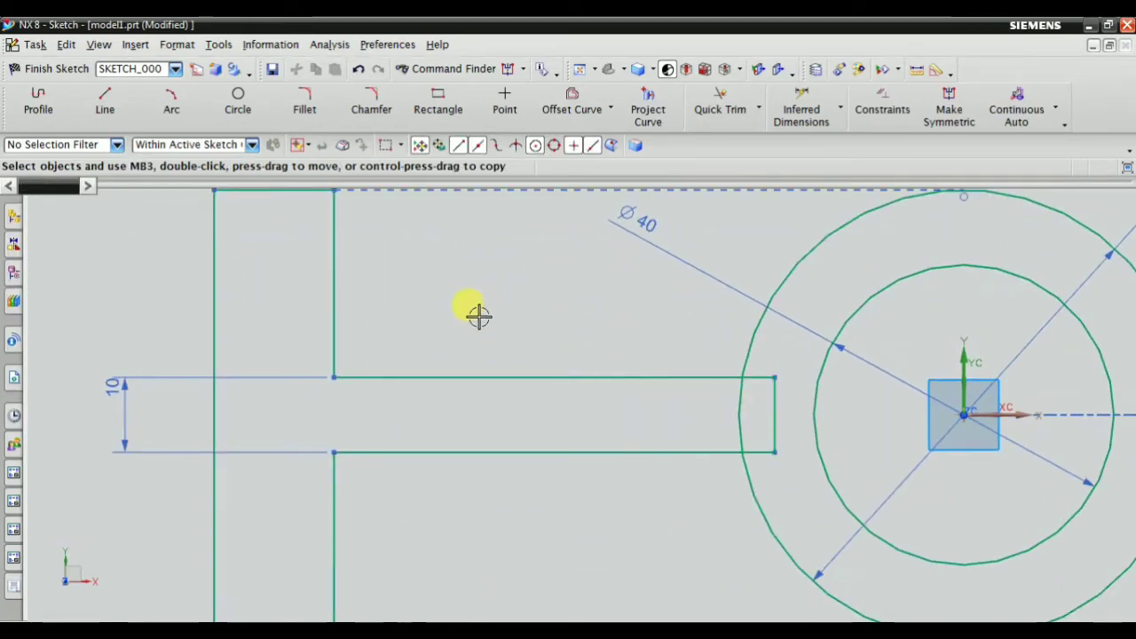
{"action": "scroll", "coordinate": [497, 328], "scroll_direction": "down", "scroll_amount": 3}
{"action": "scroll", "coordinate": [612, 359], "scroll_direction": "up", "scroll_amount": 4}
{"action": "scroll", "coordinate": [492, 367], "scroll_direction": "down", "scroll_amount": 2}
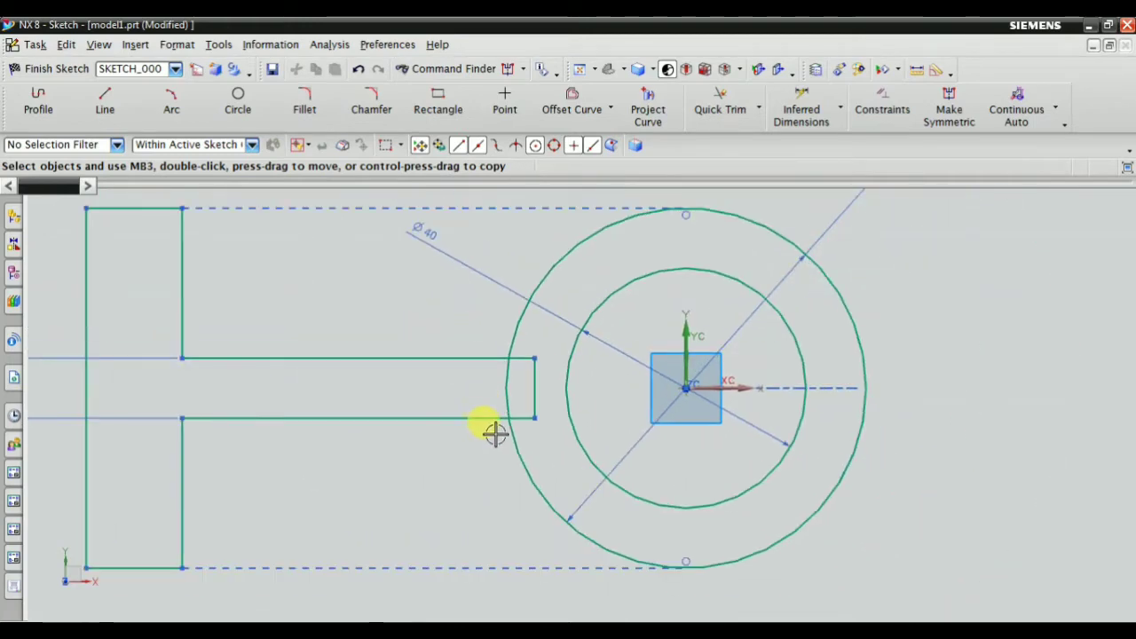
Consult the reference drawing and trim the bar's end and the outer circle's arc where they overlap.
{"action": "key", "text": "alt+Tab"}
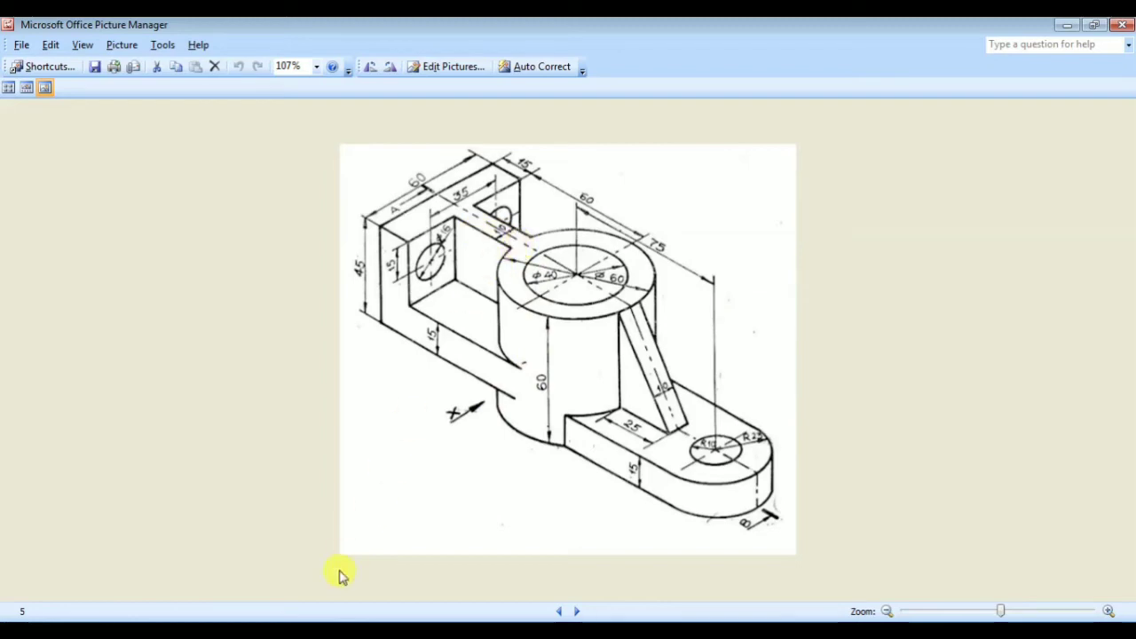
{"action": "key", "text": "alt+Tab"}
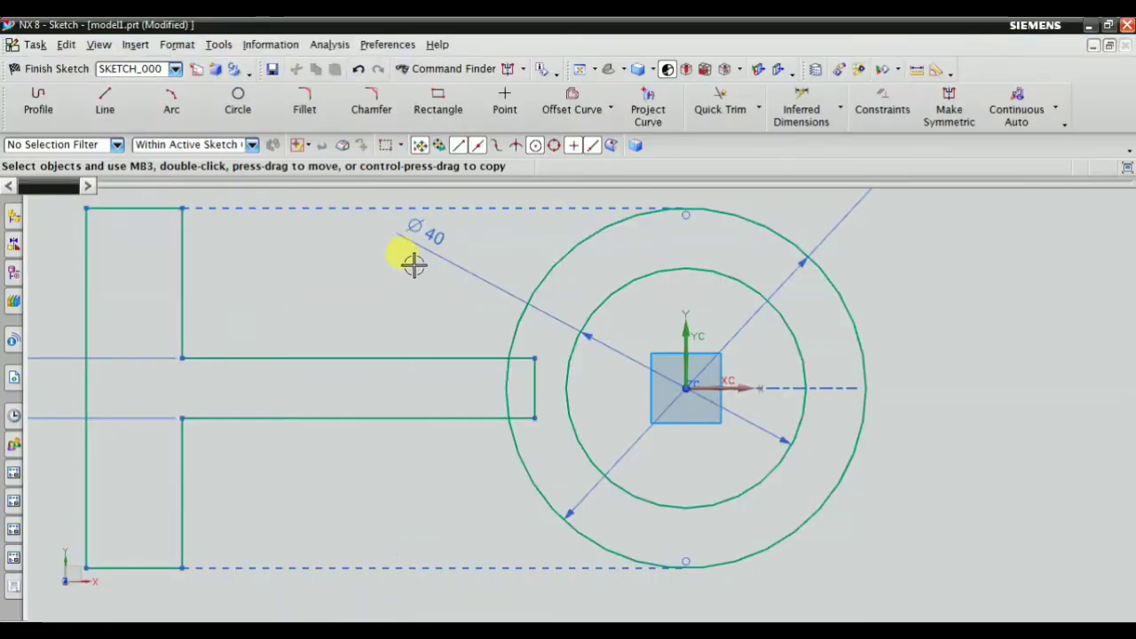
{"action": "left_click", "coordinate": [720, 102]}
{"action": "scroll", "coordinate": [471, 355], "scroll_direction": "up", "scroll_amount": 3}
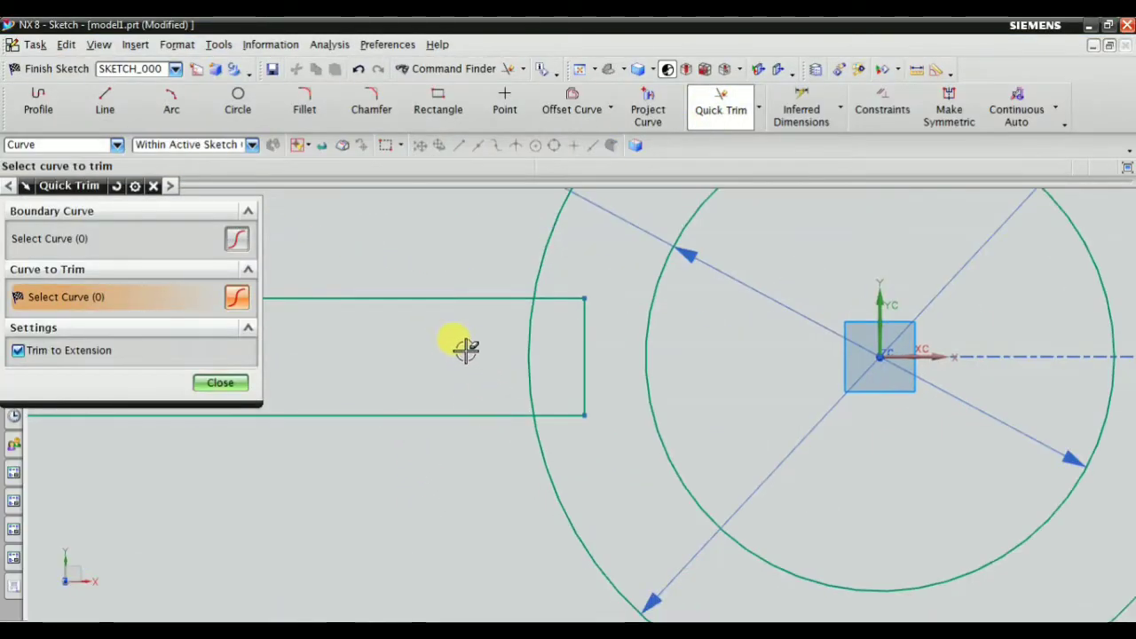
{"action": "mouse_move", "coordinate": [459, 349]}
{"action": "left_mouse_down"}
{"action": "mouse_move", "coordinate": [540, 309]}
{"action": "mouse_move", "coordinate": [567, 276]}
{"action": "mouse_move", "coordinate": [560, 363]}
{"action": "mouse_move", "coordinate": [574, 400]}
{"action": "mouse_move", "coordinate": [578, 351]}
{"action": "mouse_move", "coordinate": [593, 345]}
{"action": "left_mouse_up"}
{"action": "left_click", "coordinate": [215, 391]}
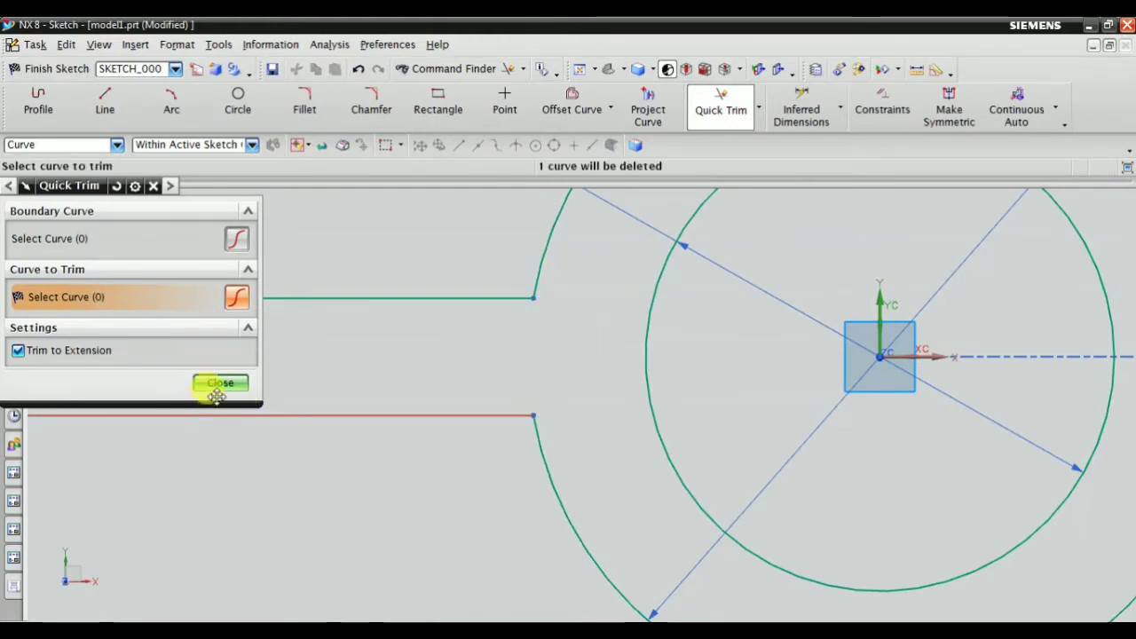
{"action": "scroll", "coordinate": [376, 385], "scroll_direction": "down", "scroll_amount": 5}
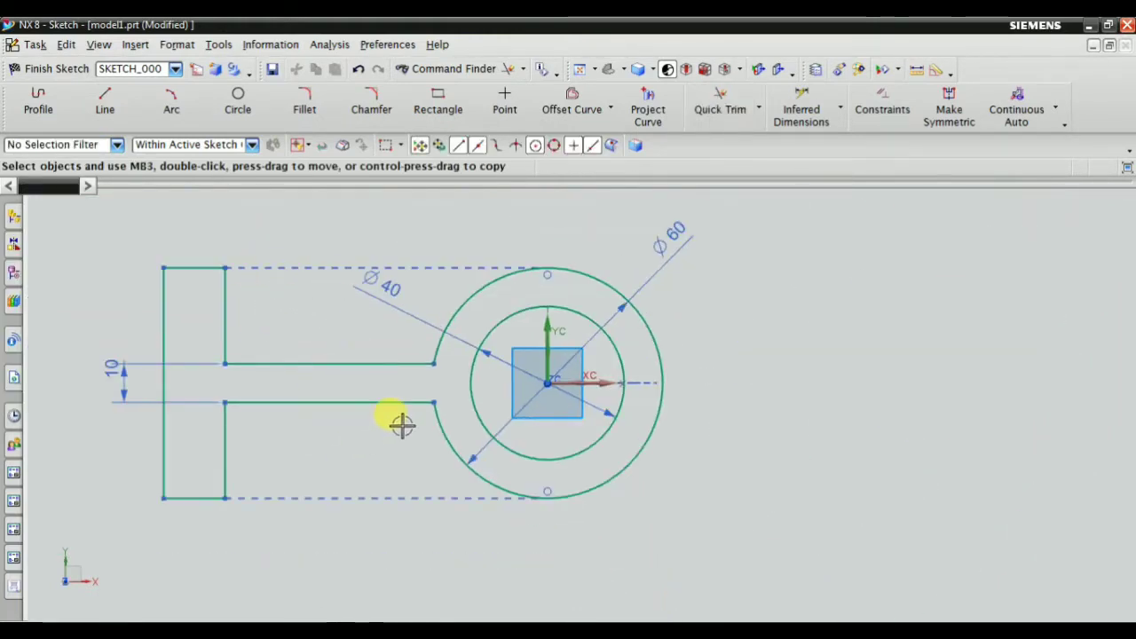
Consult the reference drawing, dimension the upright rectangle's width and set it to 15 mm.
{"action": "left_click", "coordinate": [882, 109]}
{"action": "scroll", "coordinate": [838, 255], "scroll_direction": "down", "scroll_amount": 2}
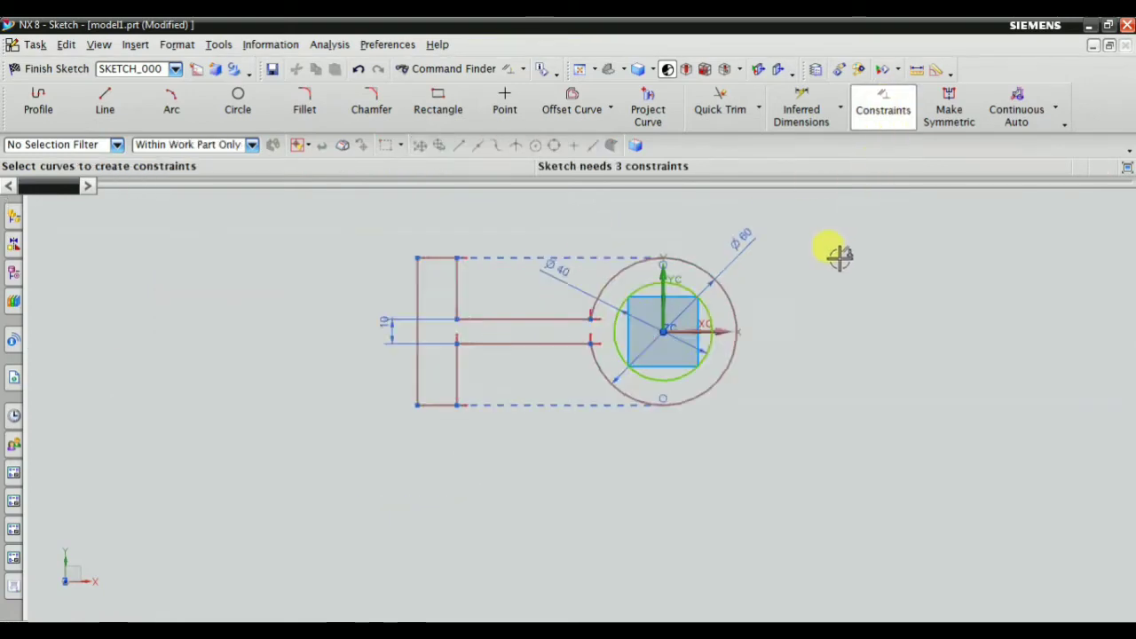
{"action": "scroll", "coordinate": [538, 343], "scroll_direction": "up", "scroll_amount": 2}
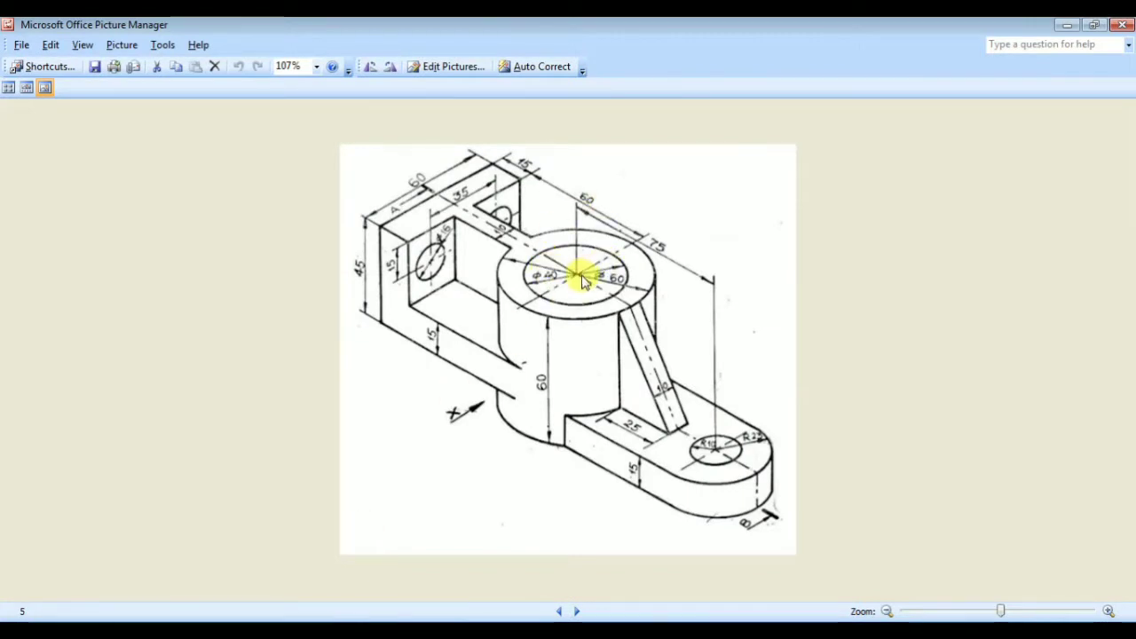
{"action": "key", "text": "alt+Tab"}
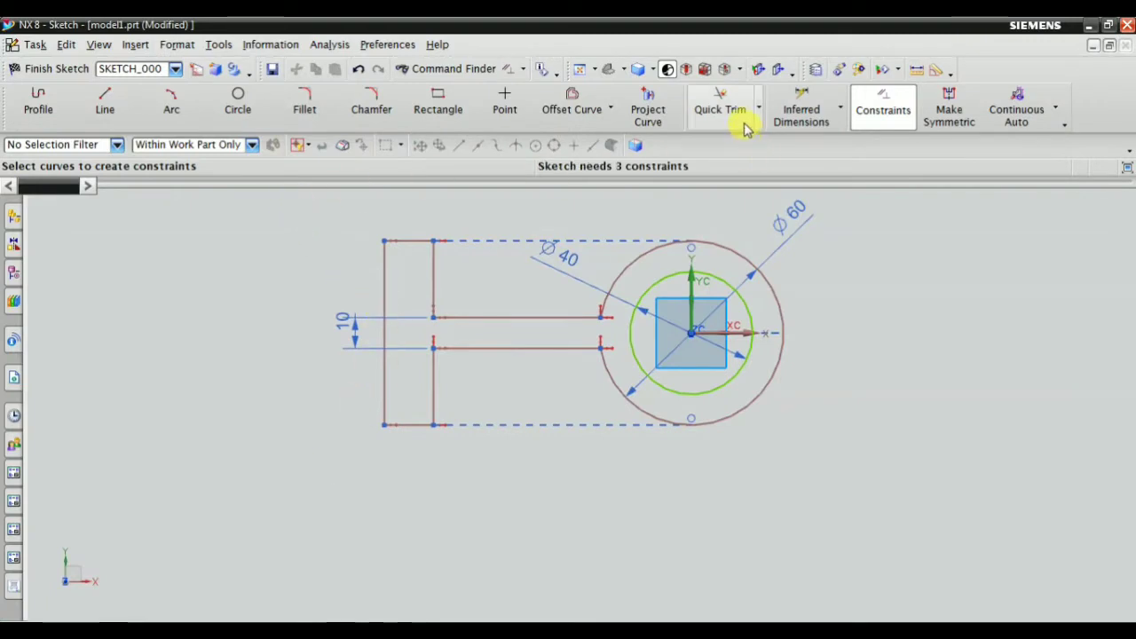
{"action": "left_click", "coordinate": [799, 106]}
{"action": "left_click", "coordinate": [387, 255]}
{"action": "left_click", "coordinate": [433, 248]}
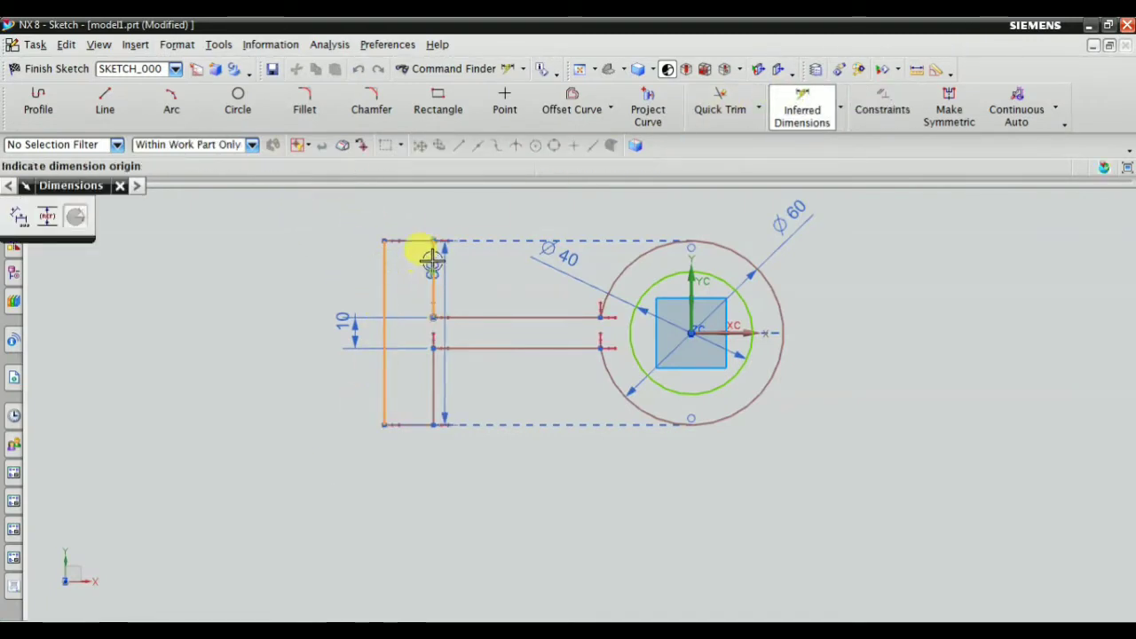
{"action": "scroll", "coordinate": [400, 204], "scroll_direction": "down", "scroll_amount": 3}
{"action": "scroll", "coordinate": [401, 199], "scroll_direction": "up", "scroll_amount": 5}
{"action": "left_click", "coordinate": [354, 227]}
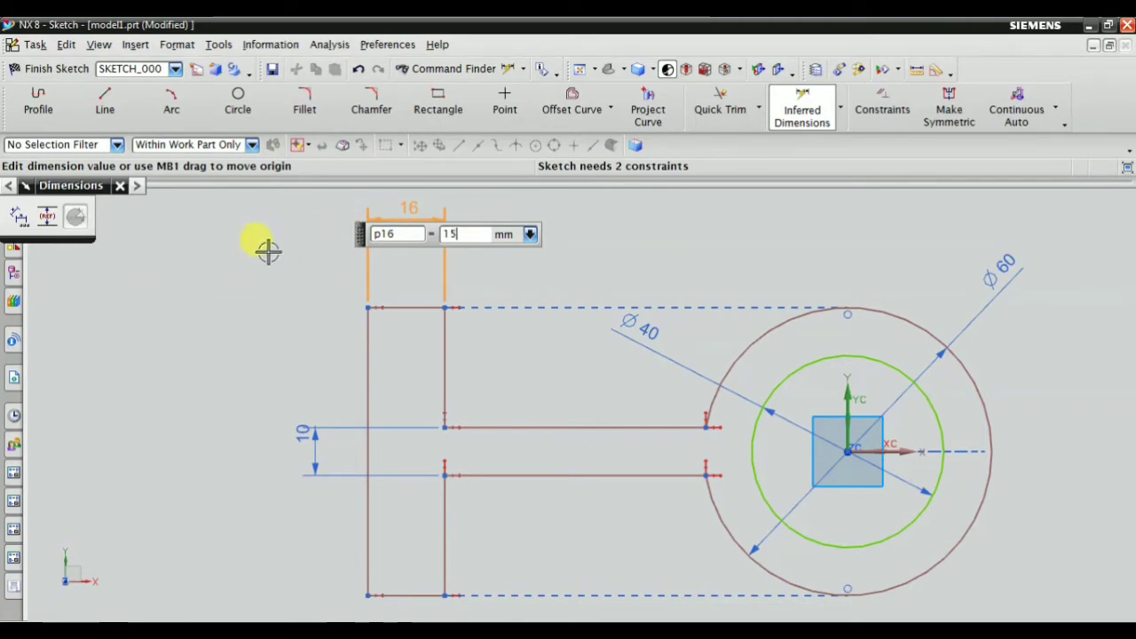
{"action": "type", "text": "15"}
{"action": "key", "text": "Return"}
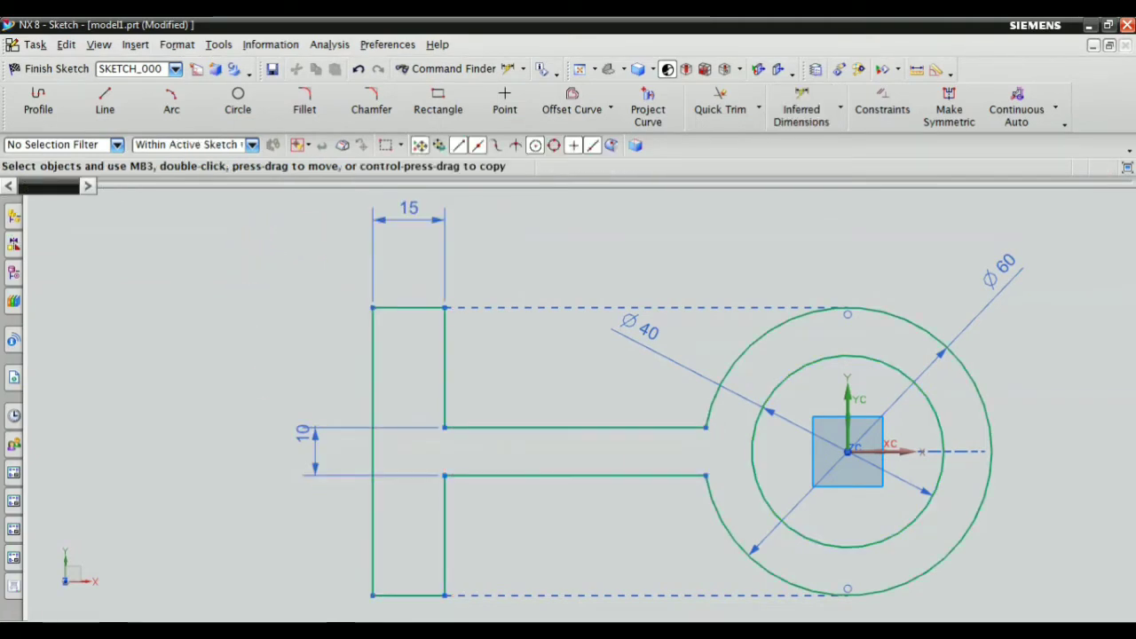
Consult the reference drawing, dimension the distance from the upright rectangle's inner edge to the circles' centre and set it to 60 mm.
{"action": "key", "text": "alt+Tab"}
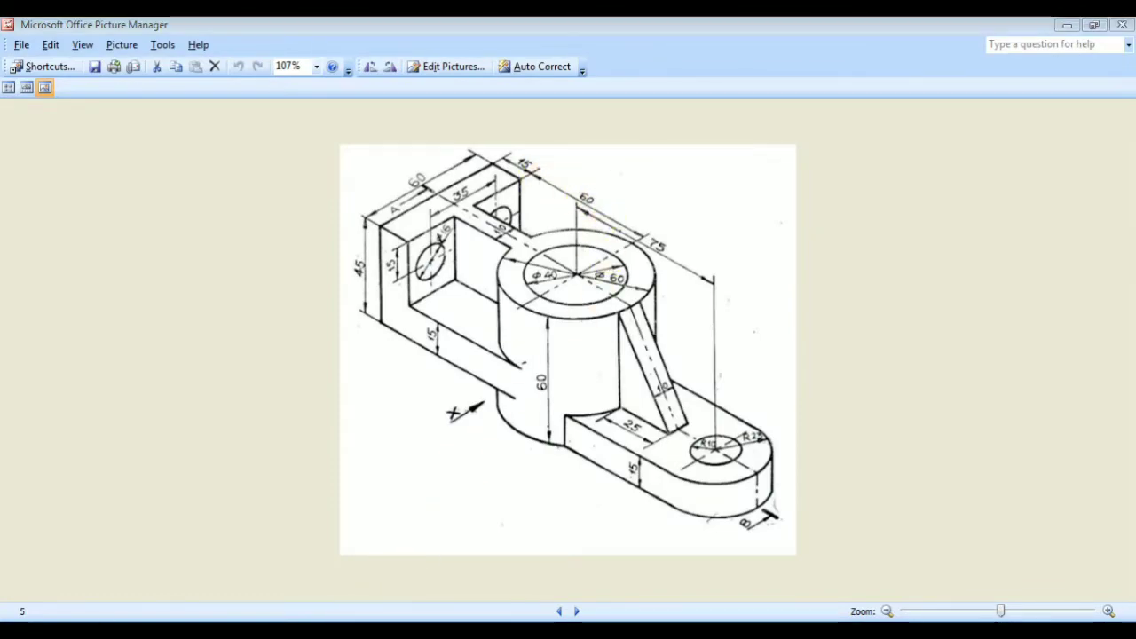
{"action": "key", "text": "alt+Tab"}
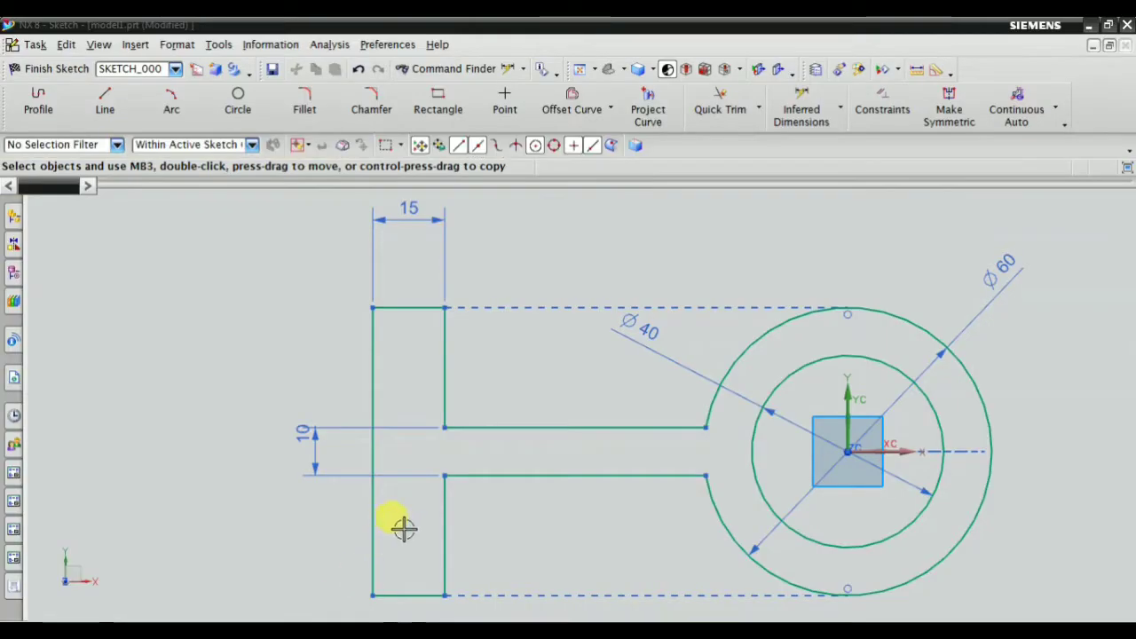
{"action": "left_click", "coordinate": [800, 111]}
{"action": "left_click", "coordinate": [444, 364]}
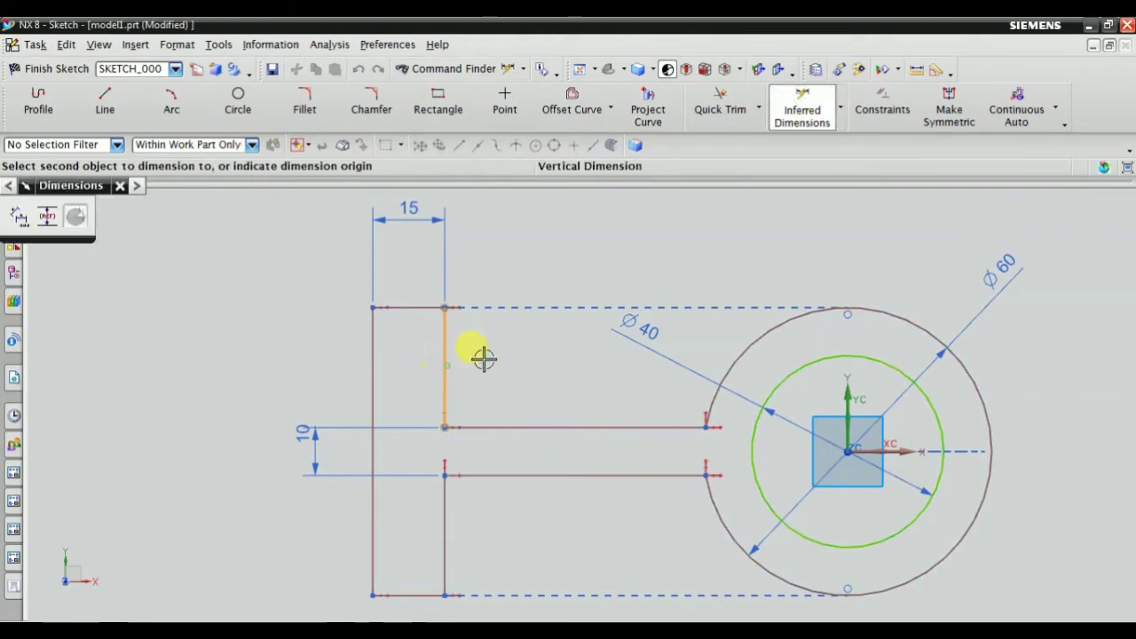
{"action": "left_click", "coordinate": [836, 442]}
{"action": "left_click", "coordinate": [716, 235]}
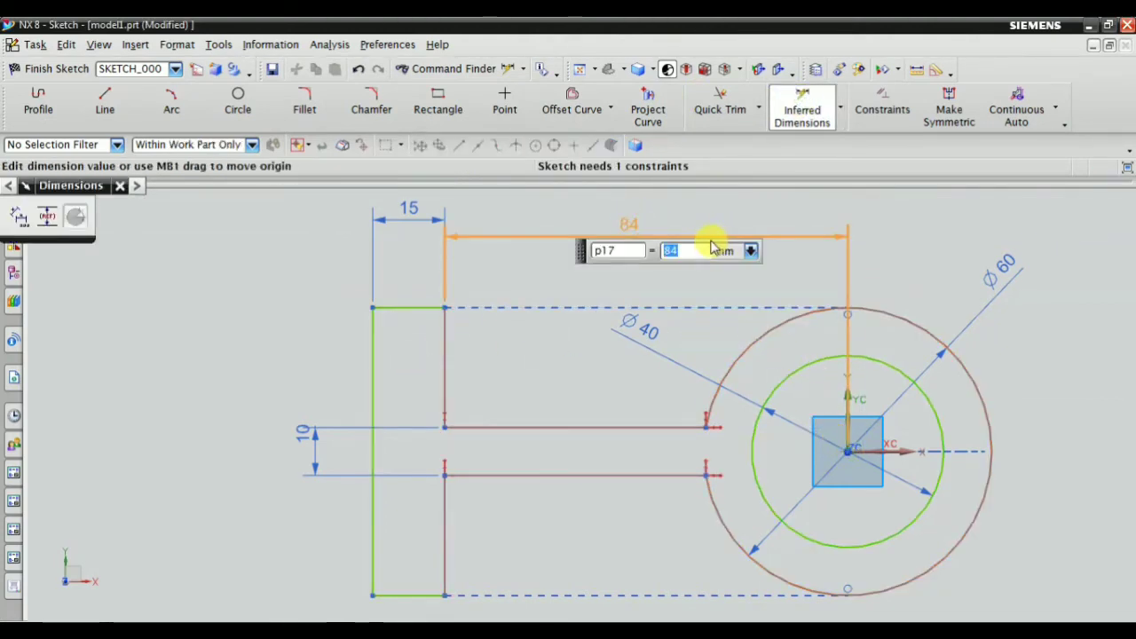
{"action": "key", "text": "Return"}
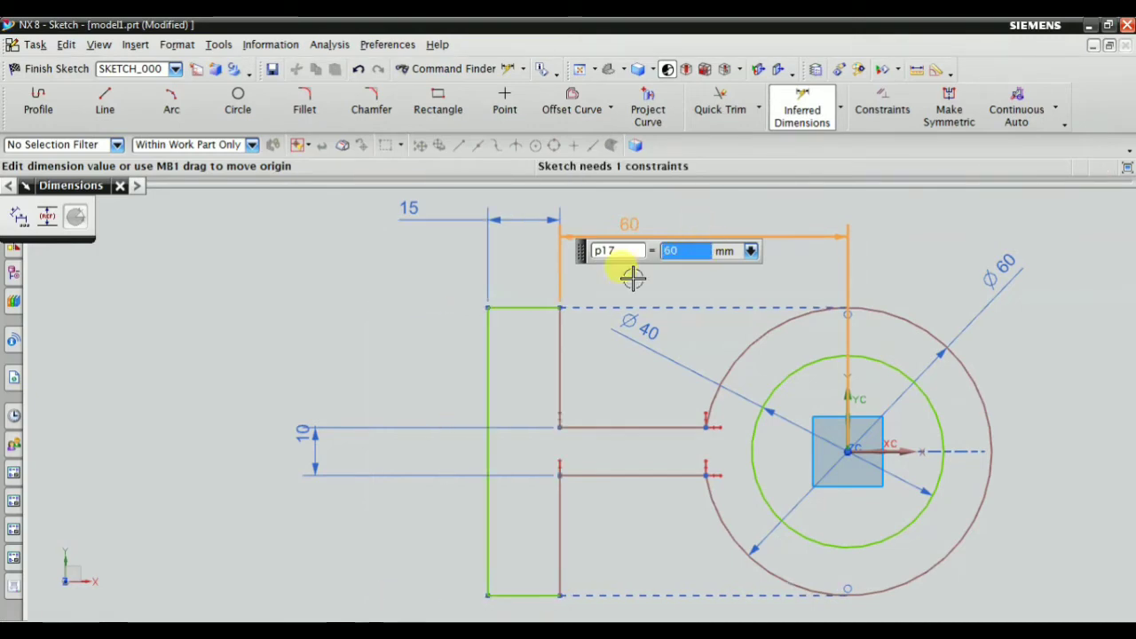
{"action": "middle_click", "coordinate": [321, 303]}
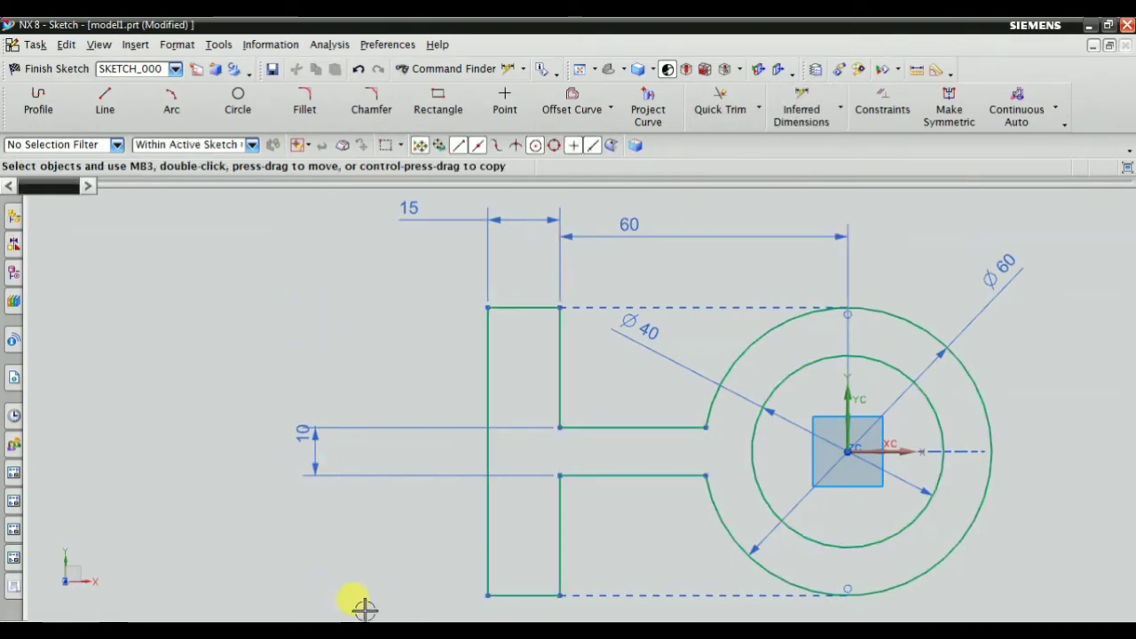
Pull the horizontal bar's upper long edge slightly upward to test which sketch geometry can still move.
{"action": "scroll", "coordinate": [353, 382], "scroll_direction": "down", "scroll_amount": 4}
{"action": "scroll", "coordinate": [536, 402], "scroll_direction": "up", "scroll_amount": 3}
{"action": "scroll", "coordinate": [367, 340], "scroll_direction": "up", "scroll_amount": 2}
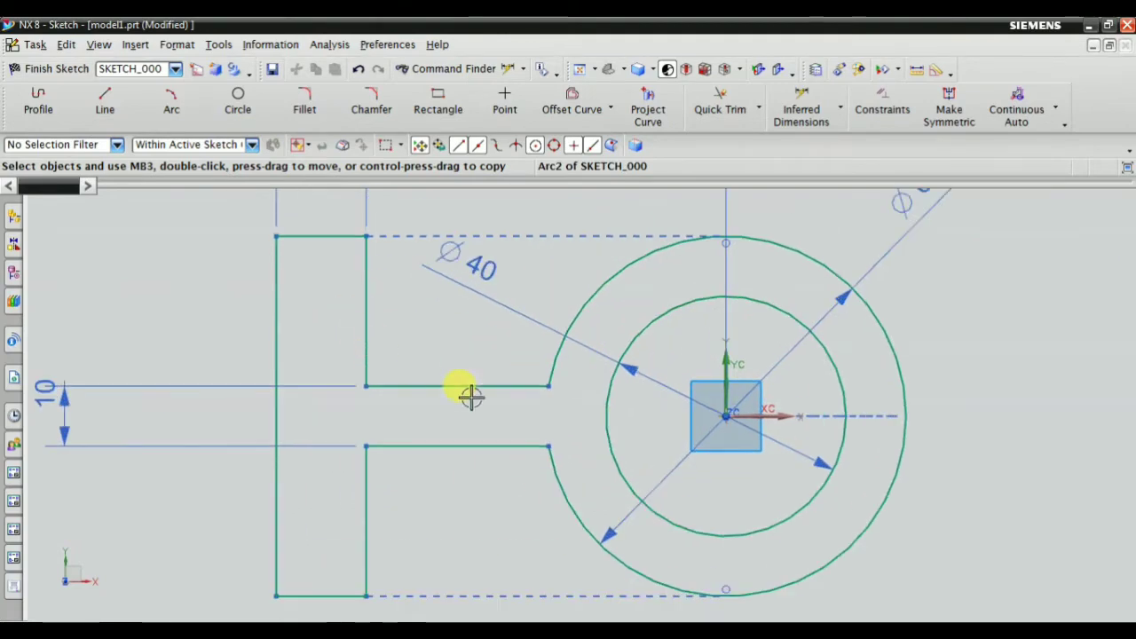
{"action": "scroll", "coordinate": [493, 405], "scroll_direction": "down", "scroll_amount": 1}
{"action": "scroll", "coordinate": [479, 391], "scroll_direction": "down", "scroll_amount": 1}
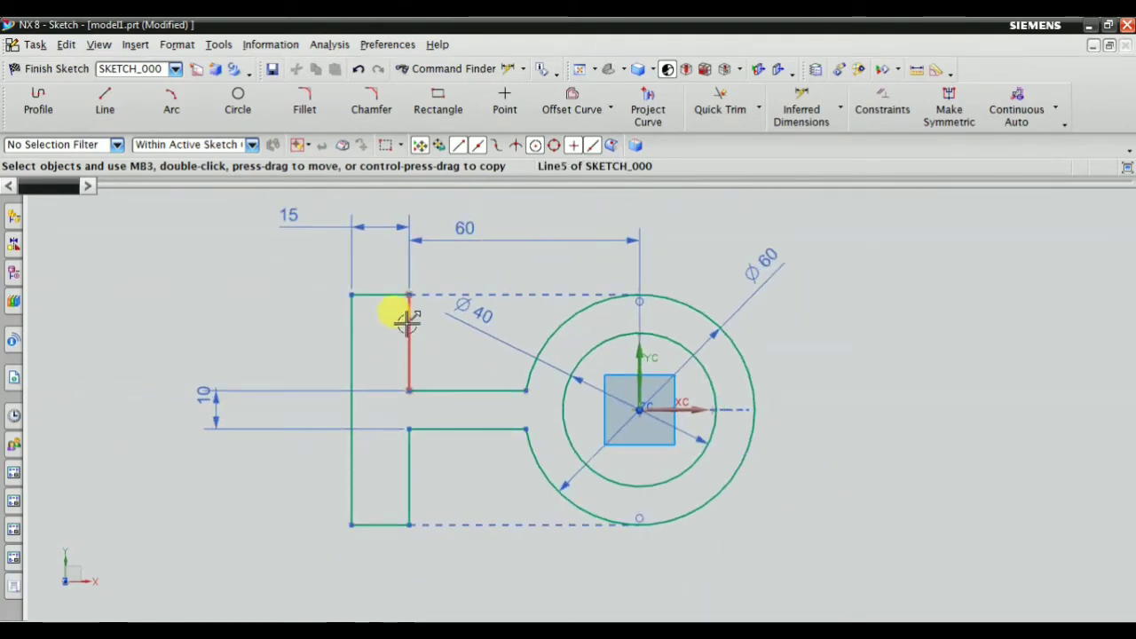
{"action": "left_click", "coordinate": [883, 111]}
{"action": "key", "text": "Escape"}
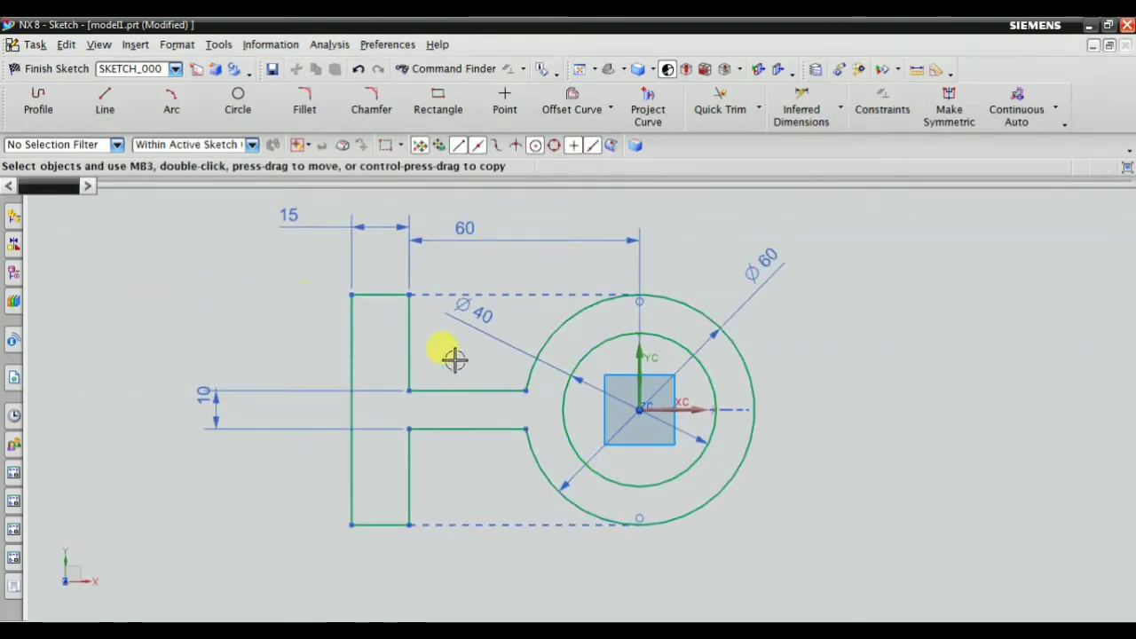
{"action": "left_click_drag", "start_coordinate": [470, 391], "coordinate": [480, 382]}
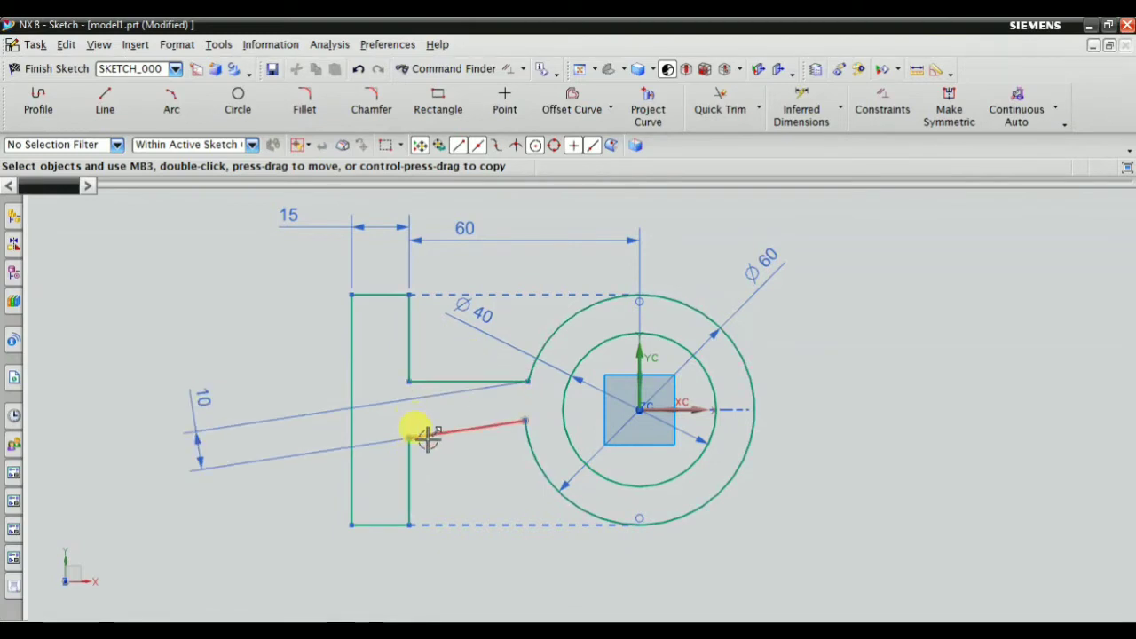
Apply a horizontal constraint to the bar's lower long edge and check the sketch's constraint status.
{"action": "left_click", "coordinate": [882, 105]}
{"action": "left_click", "coordinate": [424, 381]}
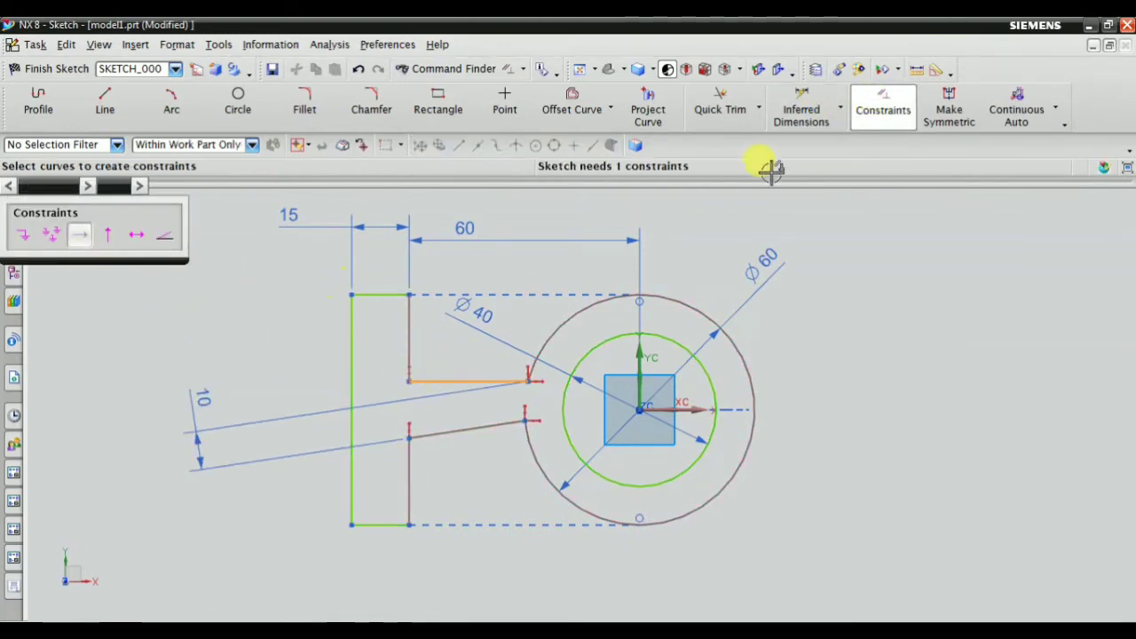
{"action": "left_click", "coordinate": [882, 104]}
{"action": "left_click", "coordinate": [464, 429]}
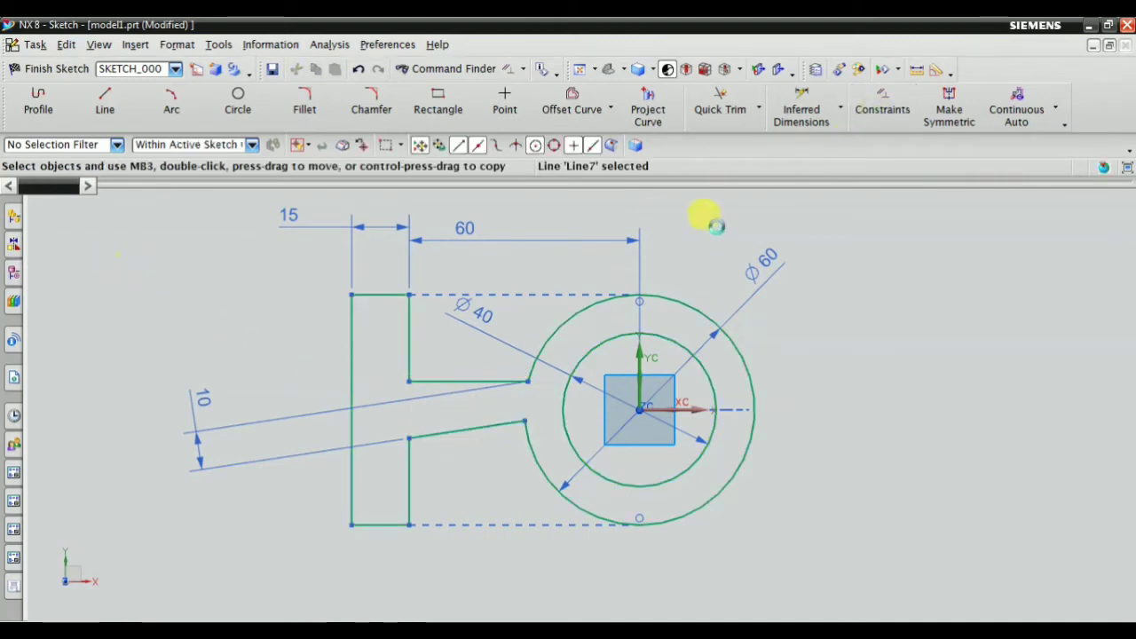
{"action": "left_click", "coordinate": [882, 105]}
{"action": "left_click", "coordinate": [448, 431]}
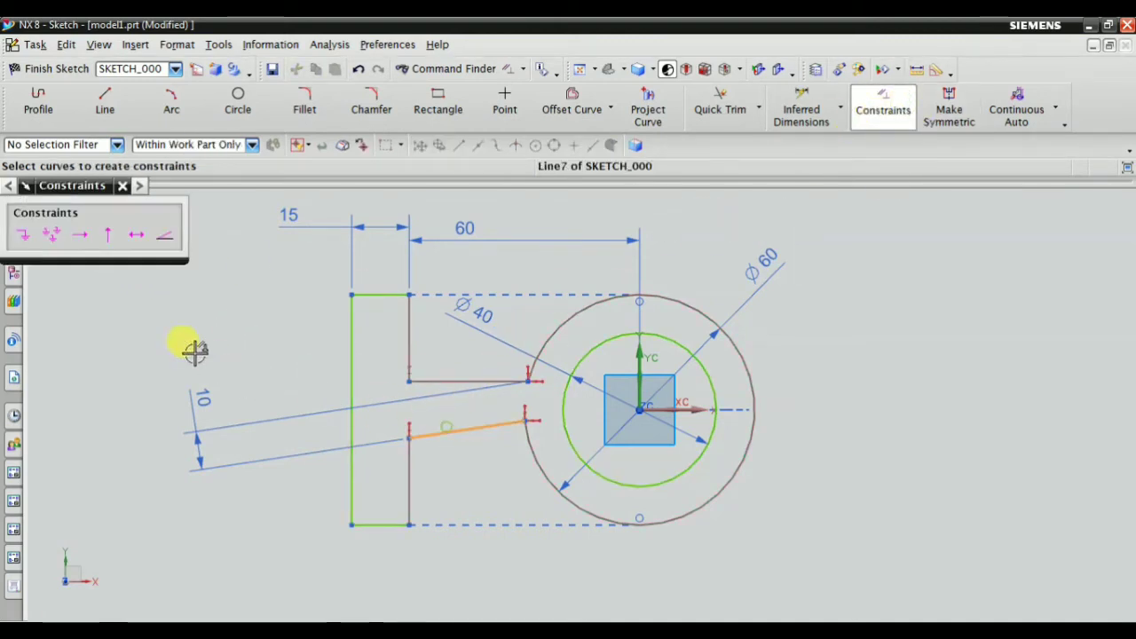
{"action": "left_click", "coordinate": [89, 235]}
{"action": "key", "text": "Escape"}
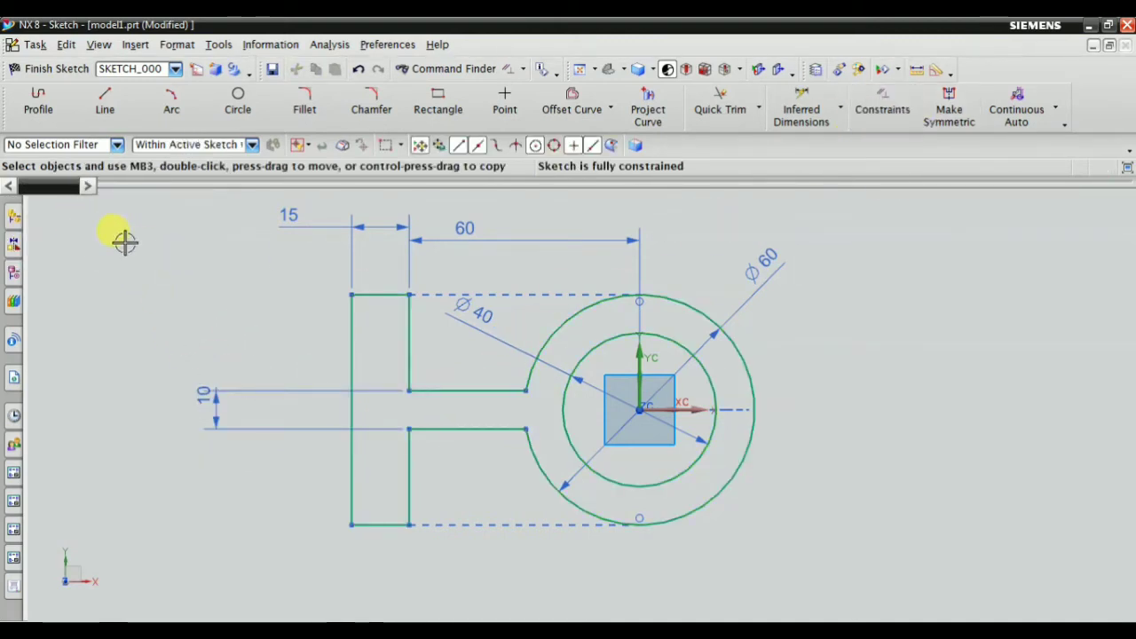
{"action": "left_click", "coordinate": [896, 104]}
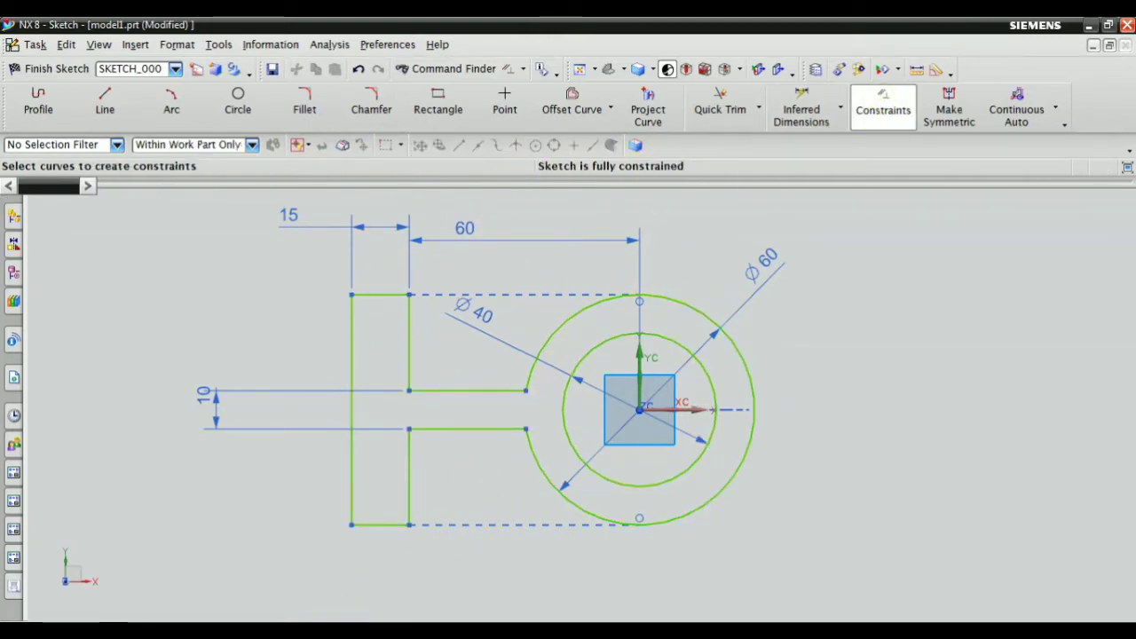
Consult the reference drawing and sketch a circle of about 13 mm radius near the X axis, about 92 mm to the right of the origin.
{"action": "left_click", "coordinate": [334, 628]}
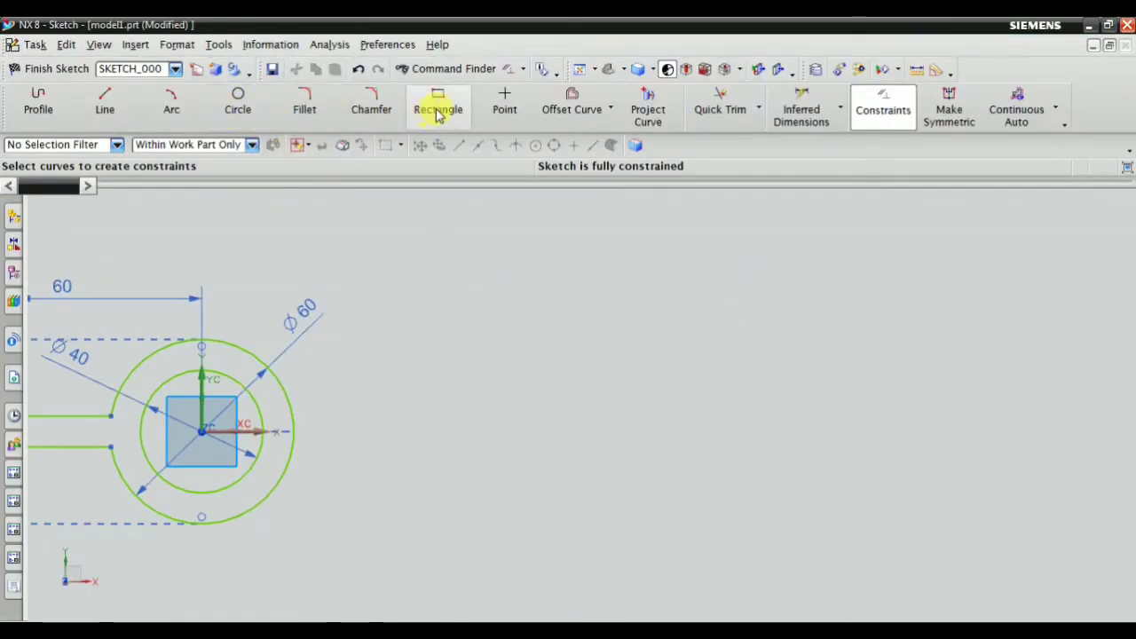
{"action": "left_click", "coordinate": [250, 115]}
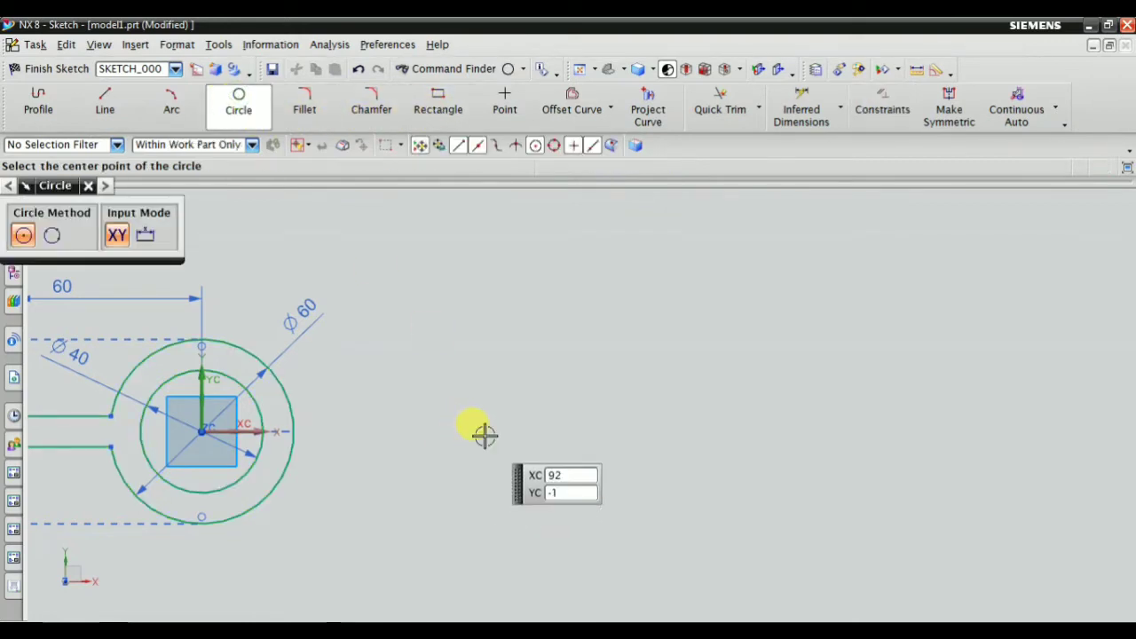
{"action": "left_click", "coordinate": [484, 435]}
{"action": "left_click", "coordinate": [509, 467]}
{"action": "key", "text": "Escape"}
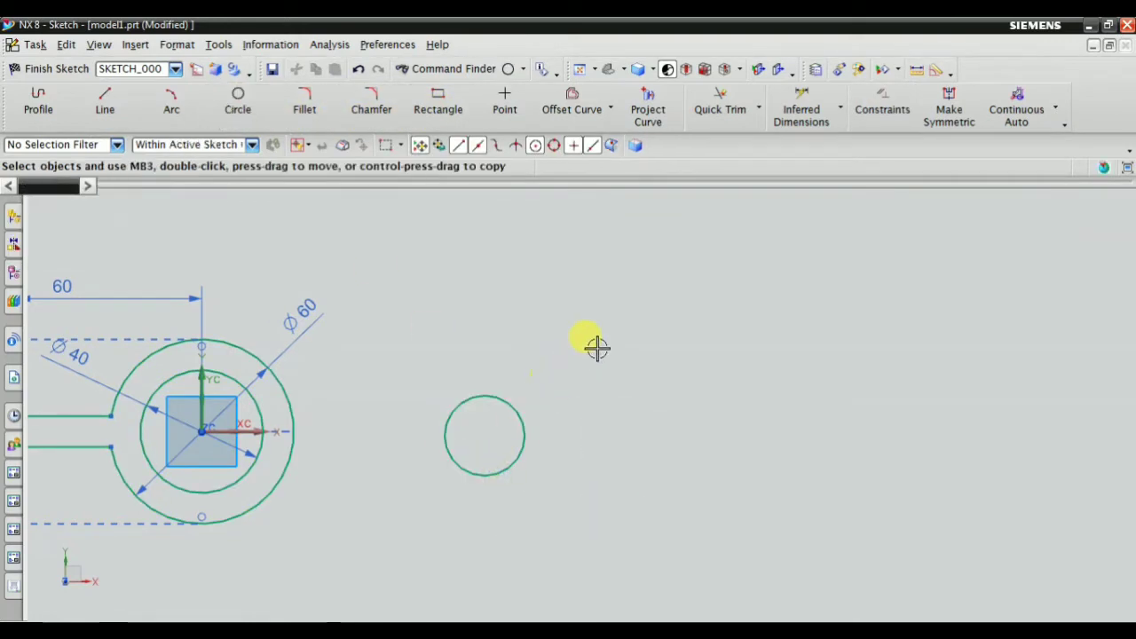
Dimension the horizontal distance between the 60 mm circle's centre and the new circle's centre and set it to 75 mm.
{"action": "key", "text": "ctrl+f"}
{"action": "left_click", "coordinate": [802, 107]}
{"action": "scroll", "coordinate": [448, 437], "scroll_direction": "up", "scroll_amount": 3}
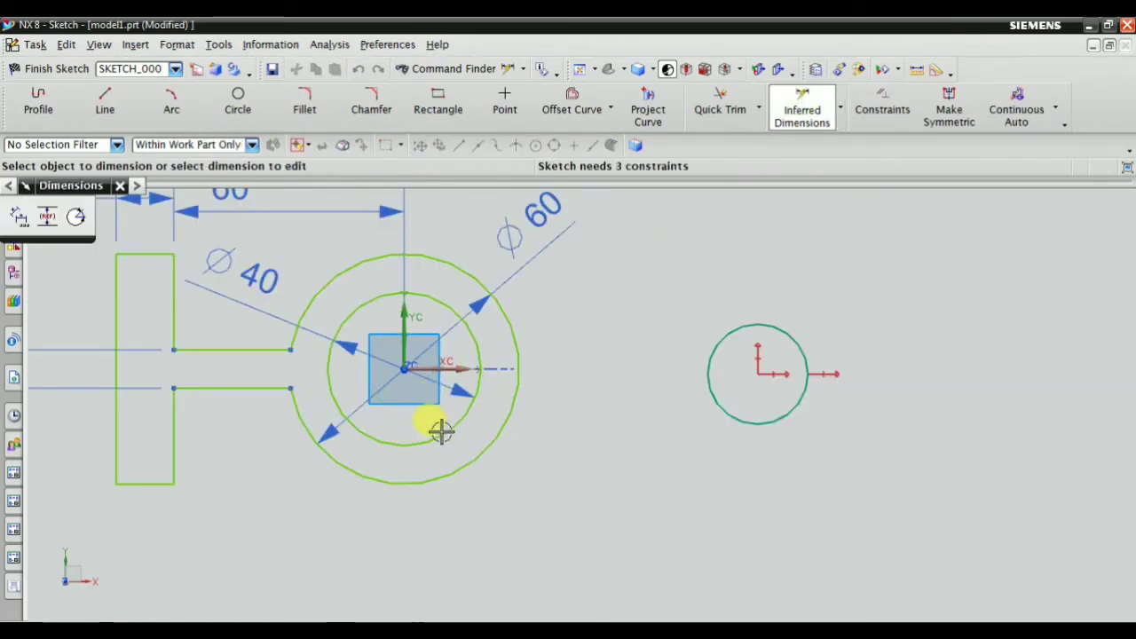
{"action": "left_click", "coordinate": [403, 370]}
{"action": "scroll", "coordinate": [383, 402], "scroll_direction": "down", "scroll_amount": 1}
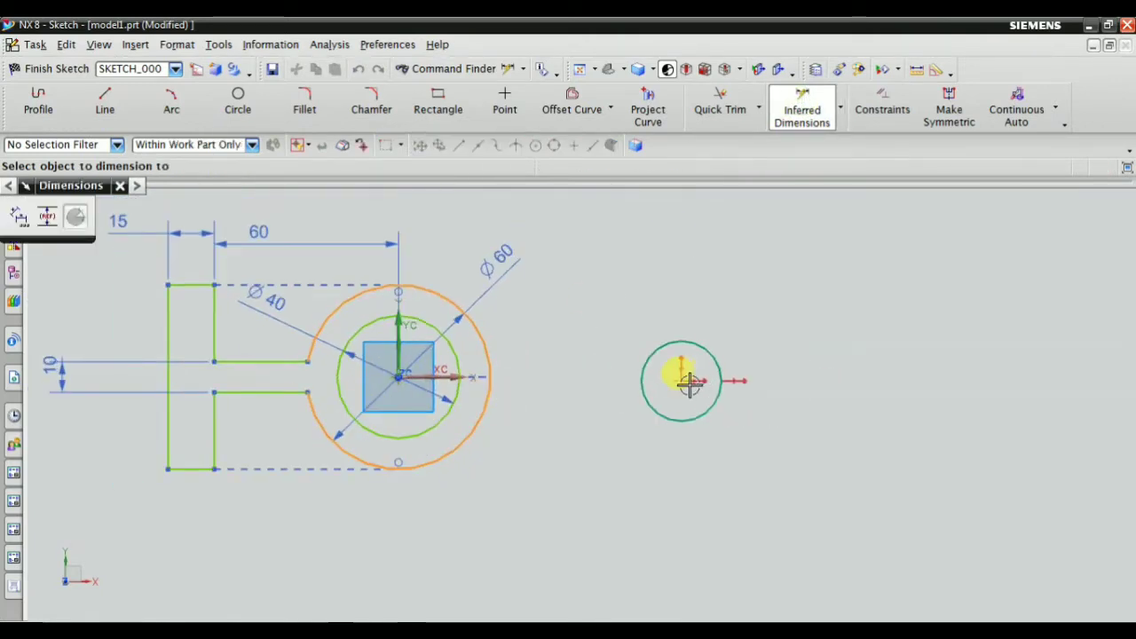
{"action": "left_click", "coordinate": [679, 376]}
{"action": "left_click", "coordinate": [485, 470]}
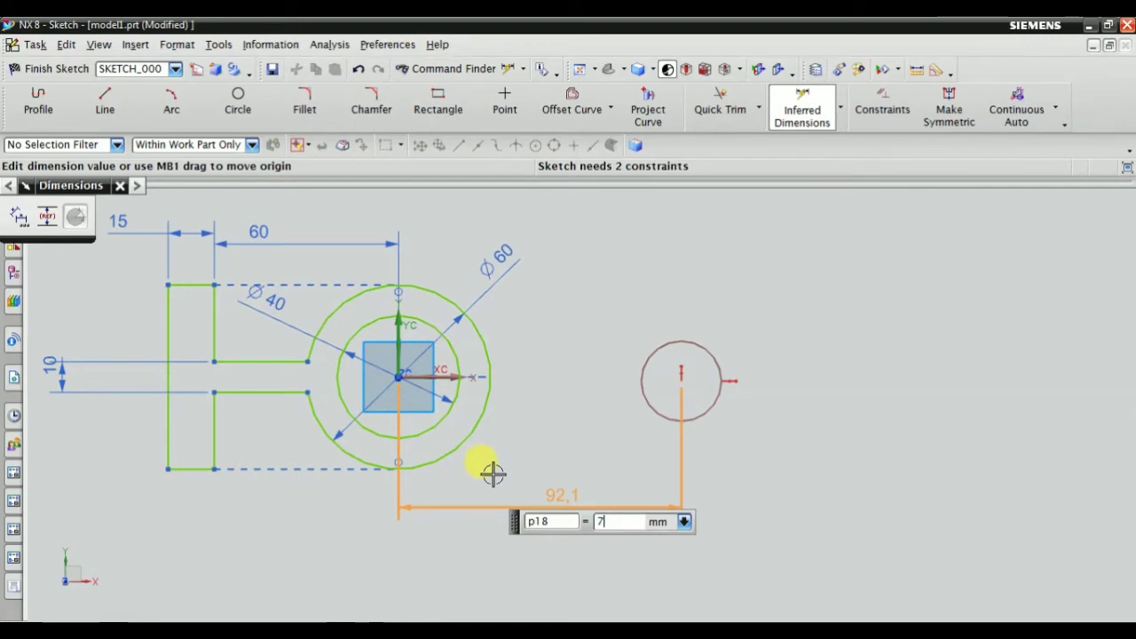
{"action": "key", "text": "Return"}
{"action": "key", "text": "Escape"}
Consult the reference drawing, add a radius dimension to the separate circle on the right and set it to 23 mm.
{"action": "left_click", "coordinate": [598, 354]}
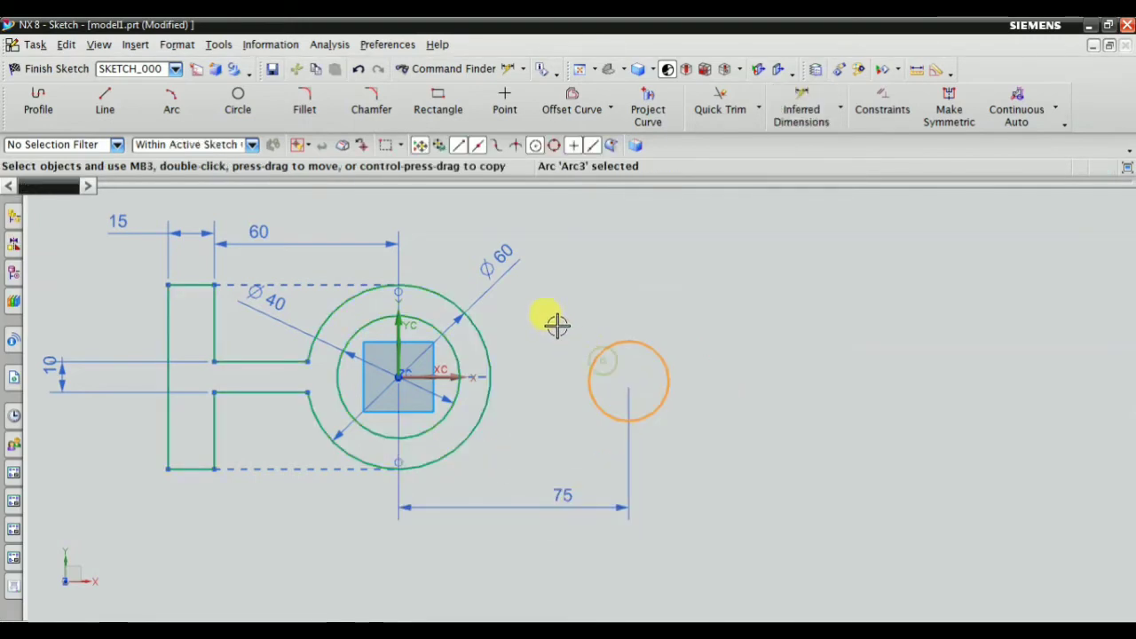
{"action": "scroll", "coordinate": [549, 305], "scroll_direction": "up", "scroll_amount": 2}
{"action": "left_click", "coordinate": [329, 621]}
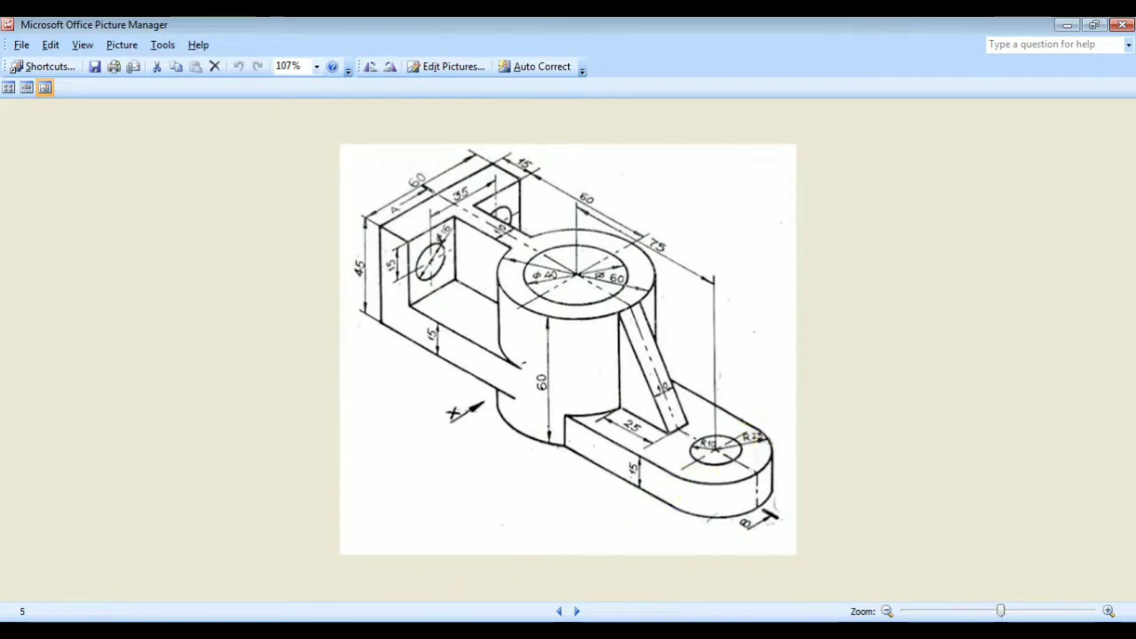
{"action": "left_click", "coordinate": [423, 621]}
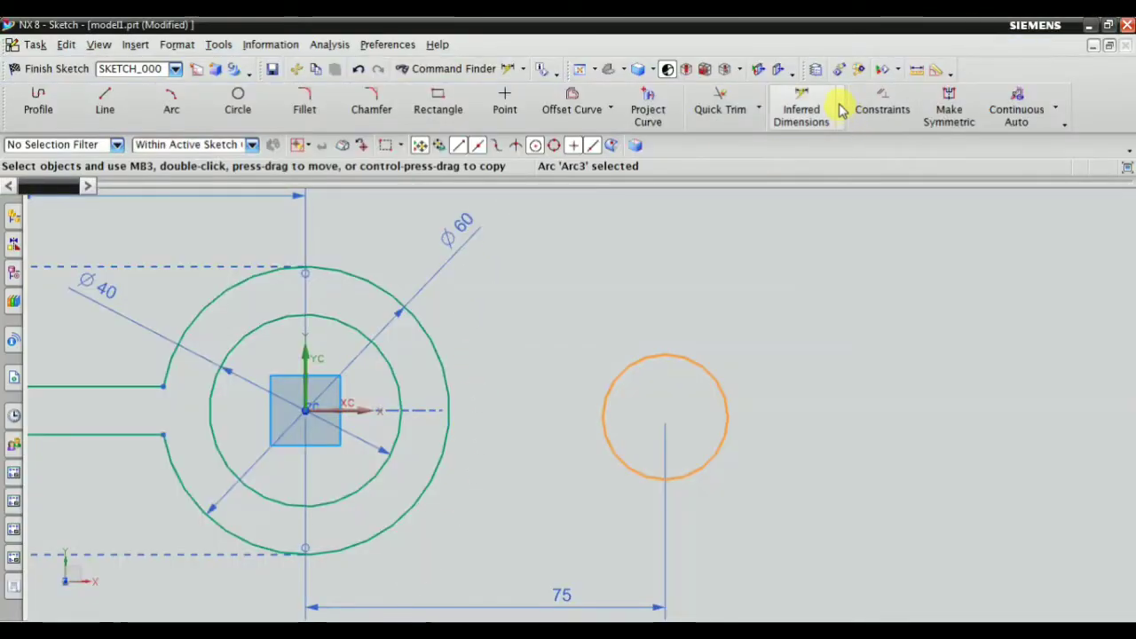
{"action": "left_click", "coordinate": [838, 107]}
{"action": "left_click", "coordinate": [820, 271]}
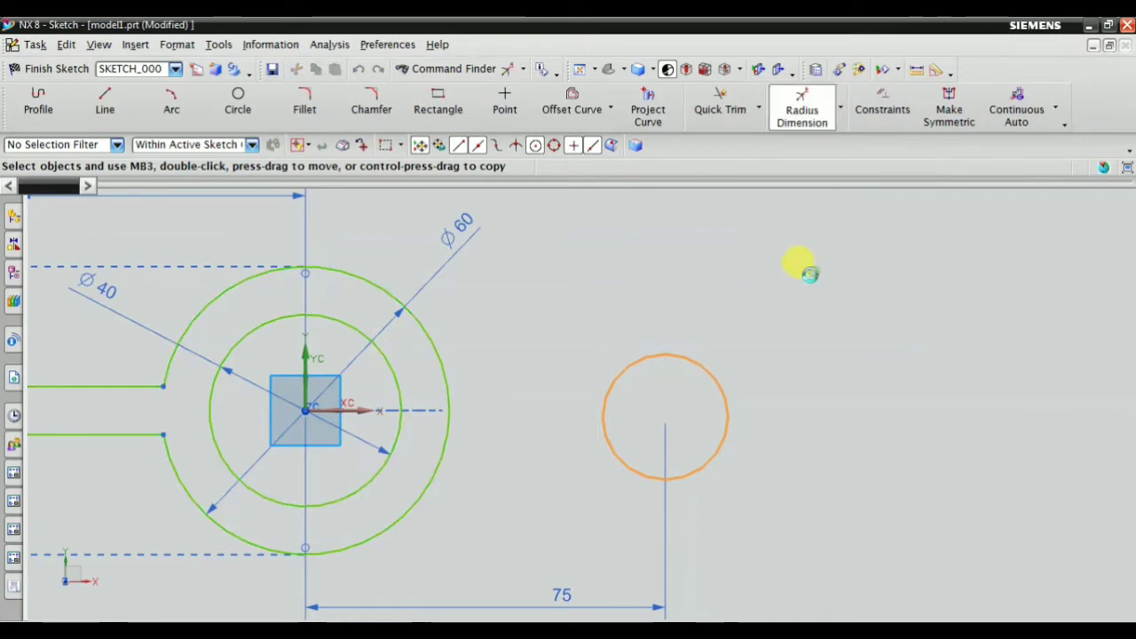
{"action": "left_click", "coordinate": [680, 339]}
{"action": "left_click", "coordinate": [714, 326]}
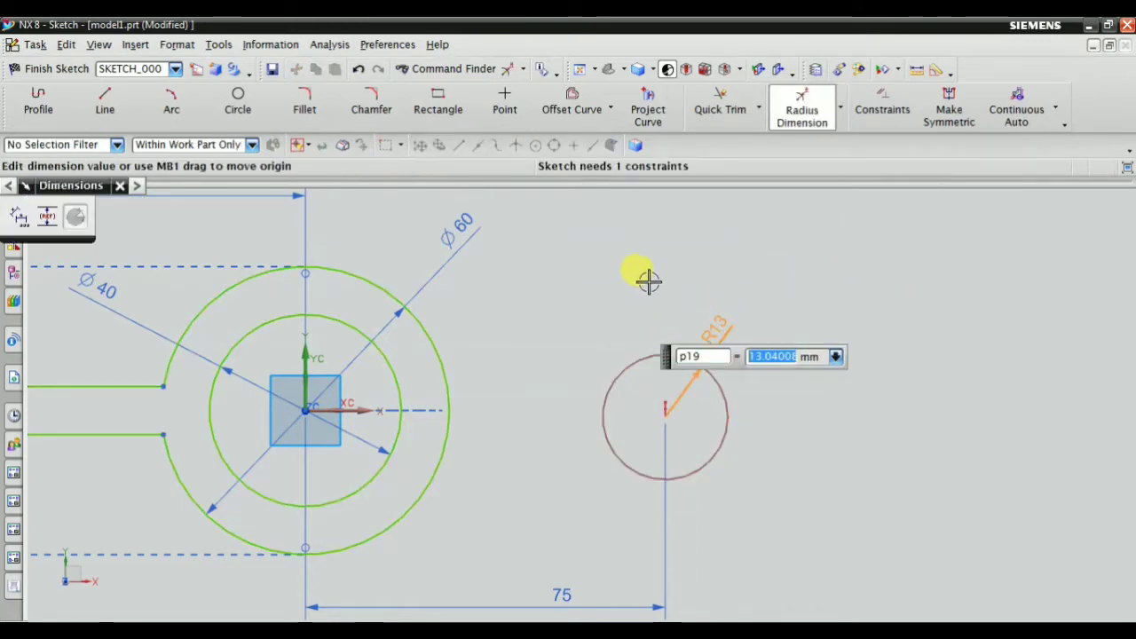
{"action": "type", "text": "23"}
{"action": "key", "text": "Return"}
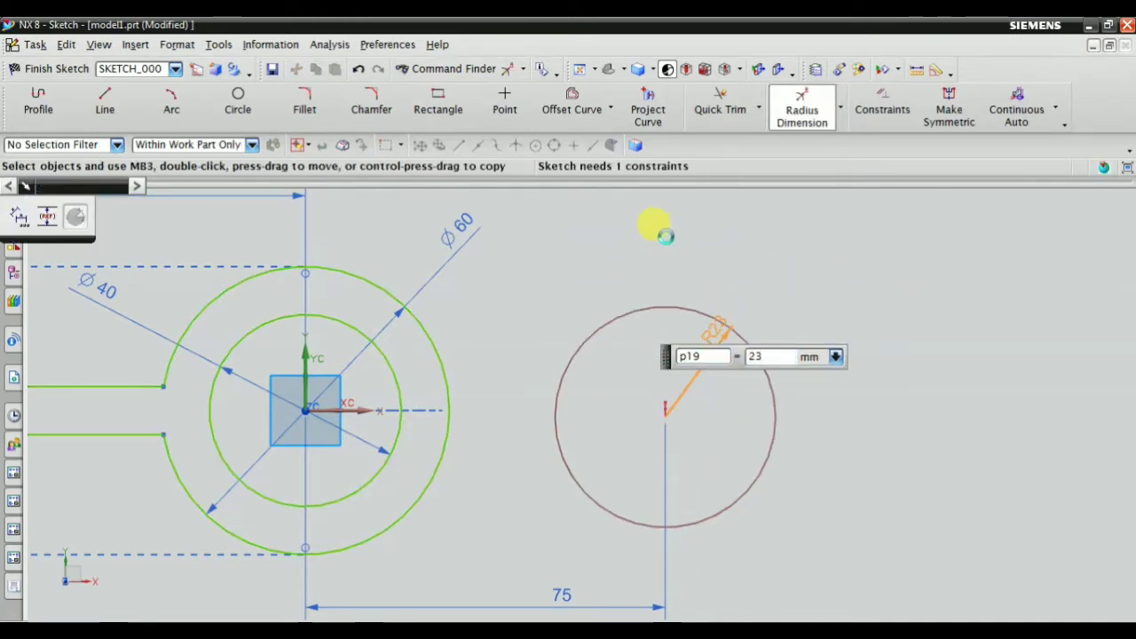
{"action": "scroll", "coordinate": [647, 292], "scroll_direction": "down", "scroll_amount": 4}
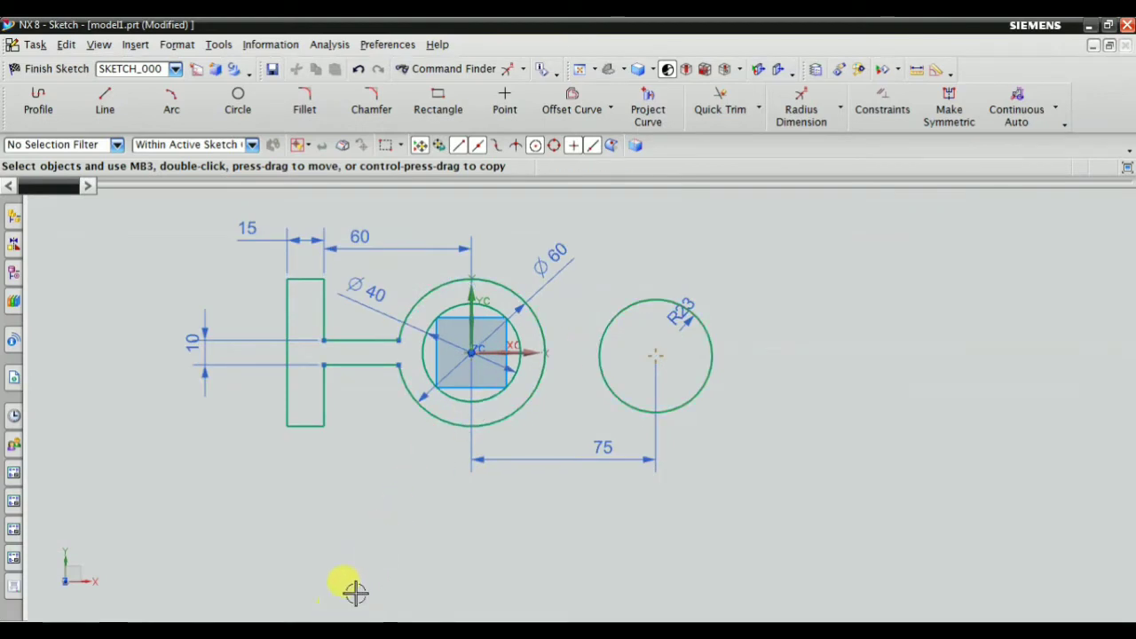
Draw a horizontal line just above the 23 mm radius circle, from beside the 60 mm circle to near the smaller circle's top.
{"action": "scroll", "coordinate": [571, 458], "scroll_direction": "up", "scroll_amount": 2}
{"action": "left_click_drag", "start_coordinate": [540, 444], "coordinate": [530, 485]}
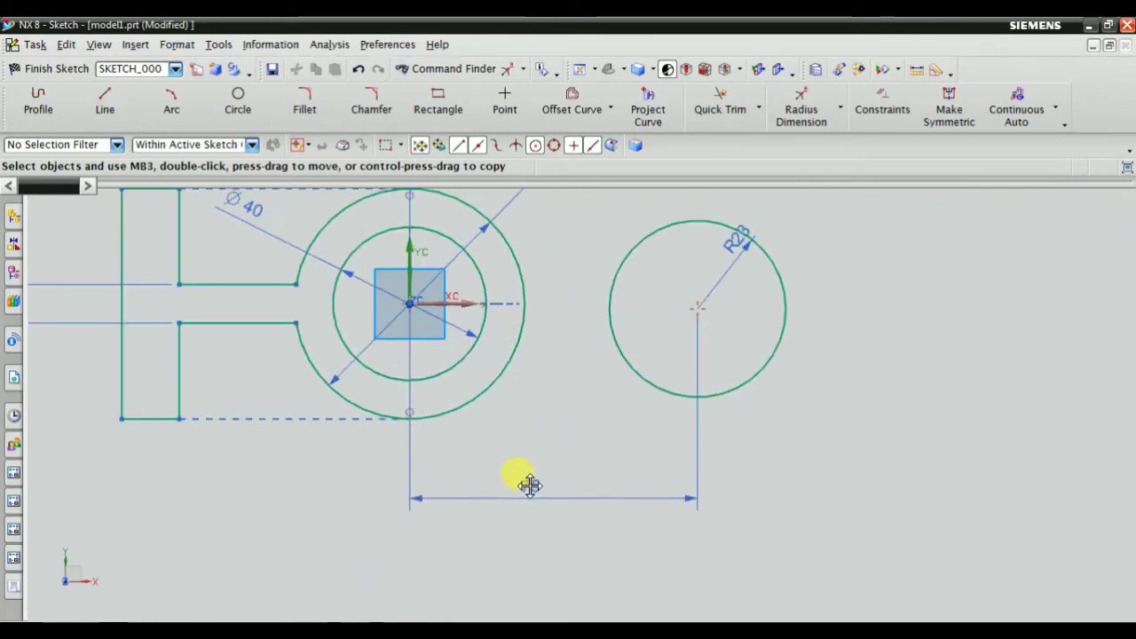
{"action": "left_click", "coordinate": [104, 102]}
{"action": "scroll", "coordinate": [502, 249], "scroll_direction": "down", "scroll_amount": 2}
{"action": "scroll", "coordinate": [470, 249], "scroll_direction": "up", "scroll_amount": 4}
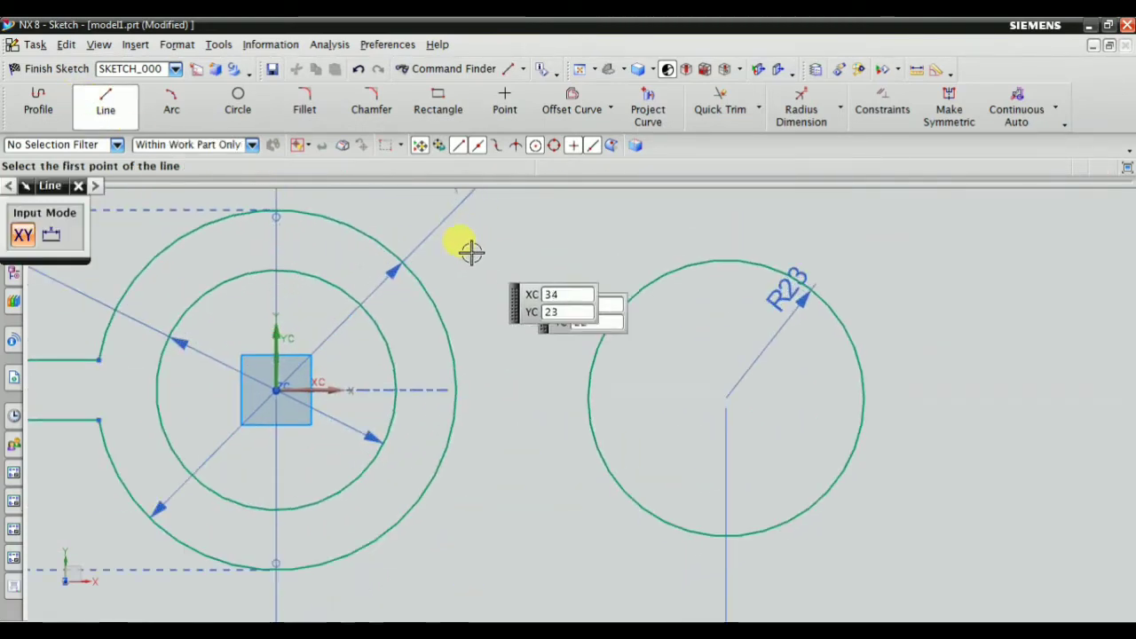
{"action": "left_click", "coordinate": [457, 251]}
{"action": "left_click", "coordinate": [718, 238]}
{"action": "key", "text": "Escape"}
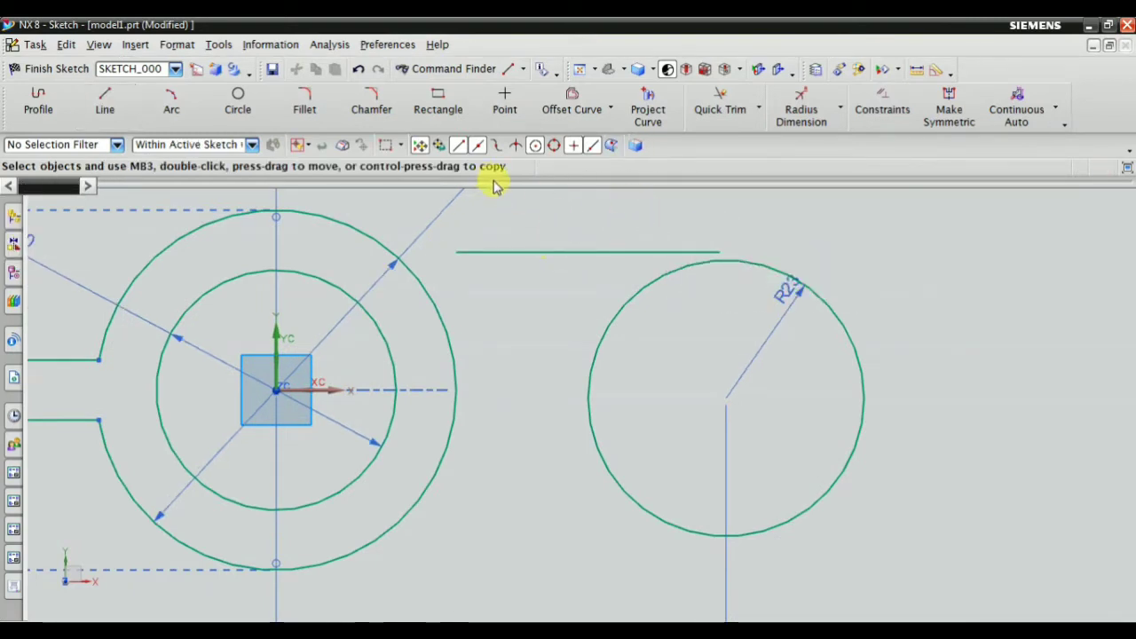
Make the new horizontal line tangent to the 23 mm radius circle and inspect the contact point.
{"action": "left_click", "coordinate": [870, 105]}
{"action": "left_click", "coordinate": [692, 249]}
{"action": "left_click", "coordinate": [669, 272]}
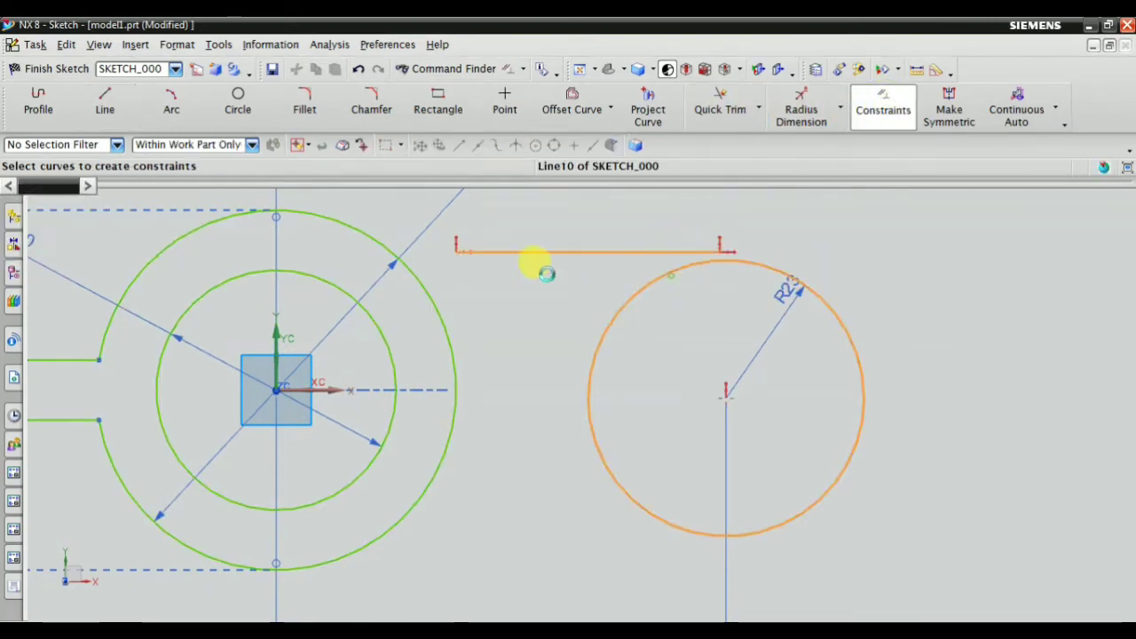
{"action": "left_click", "coordinate": [120, 238]}
{"action": "key", "text": "Escape"}
{"action": "scroll", "coordinate": [692, 258], "scroll_direction": "up", "scroll_amount": 5}
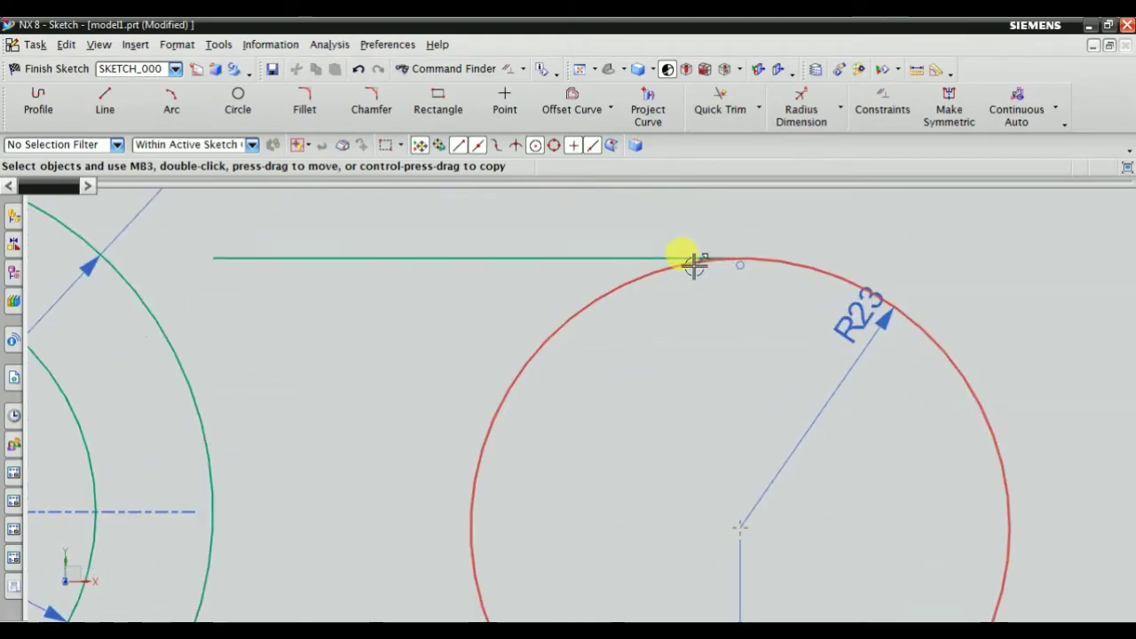
Draw a horizontal line just below the 23 mm radius circle, from beside the 60 mm circle to past the smaller circle's bottom.
{"action": "scroll", "coordinate": [774, 257], "scroll_direction": "down", "scroll_amount": 10}
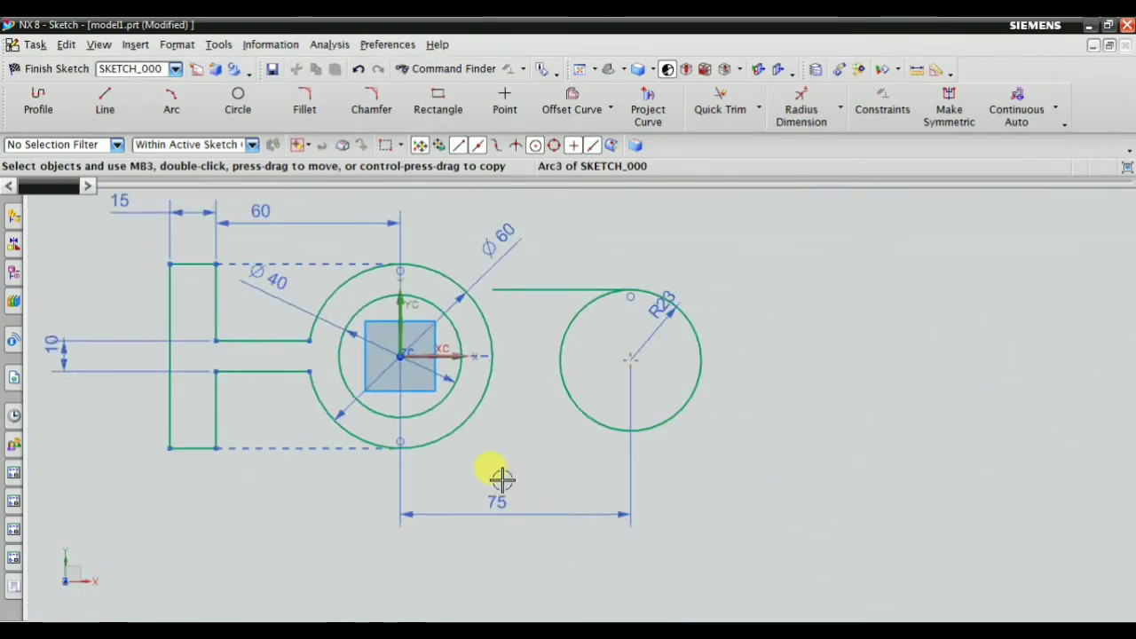
{"action": "left_click", "coordinate": [104, 102]}
{"action": "scroll", "coordinate": [489, 431], "scroll_direction": "up", "scroll_amount": 3}
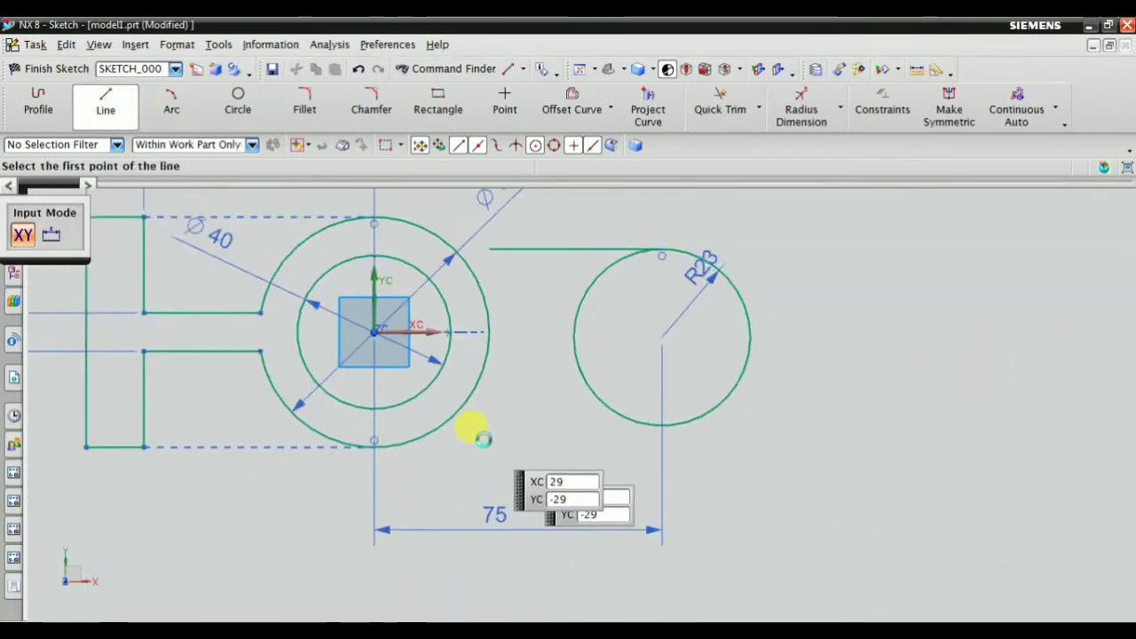
{"action": "left_click", "coordinate": [777, 434]}
{"action": "key", "text": "Escape"}
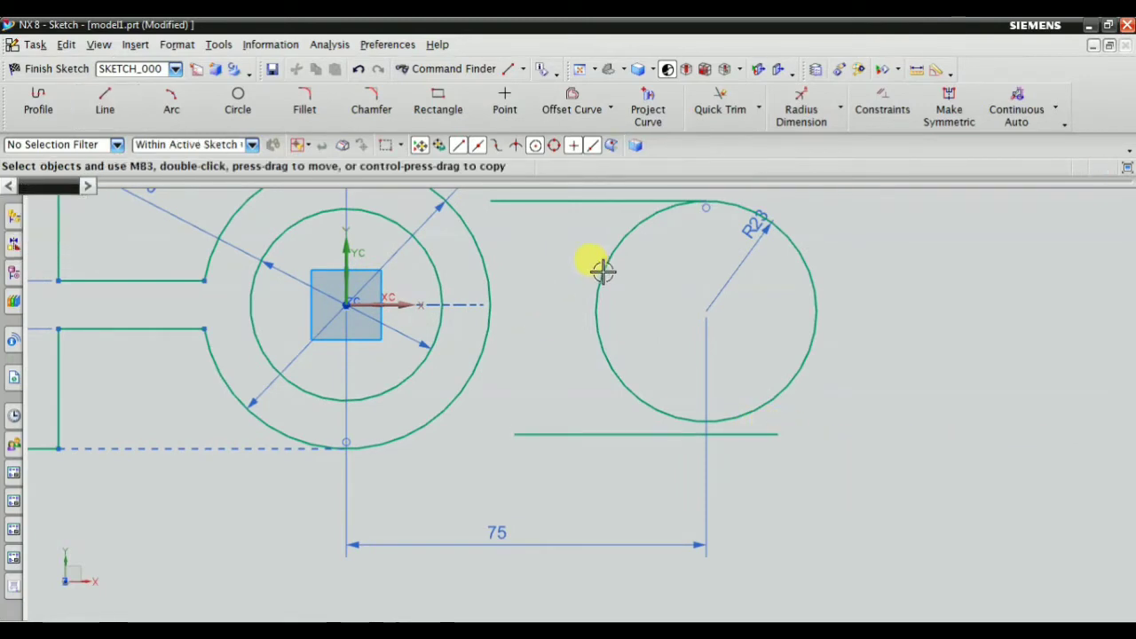
Constrain the right endpoint of the lower horizontal line to lie on the 23 mm radius circle.
{"action": "left_click", "coordinate": [882, 109]}
{"action": "left_click", "coordinate": [772, 434]}
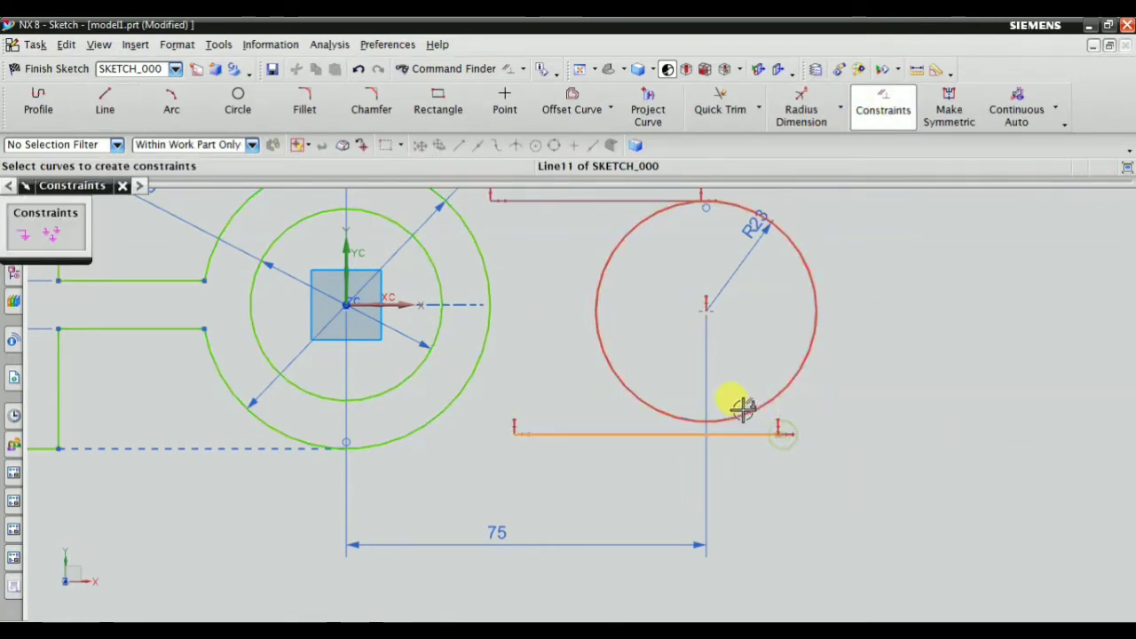
{"action": "left_click", "coordinate": [740, 408]}
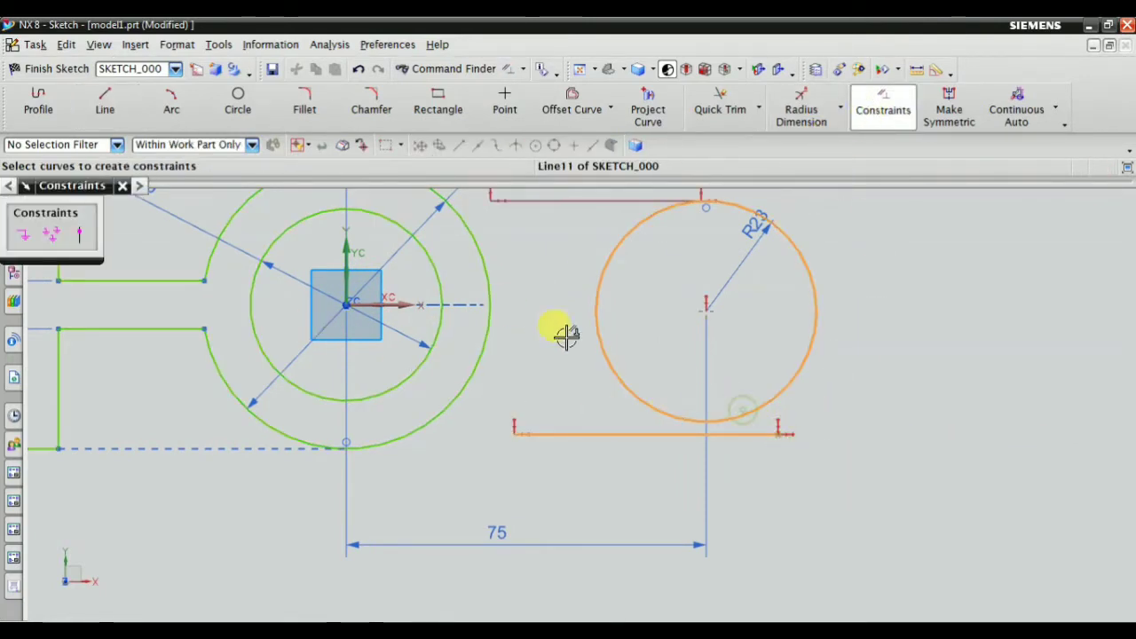
{"action": "left_click", "coordinate": [79, 235]}
Make the lower horizontal line tangent to the bottom of the 23 mm radius circle.
{"action": "left_click", "coordinate": [883, 109]}
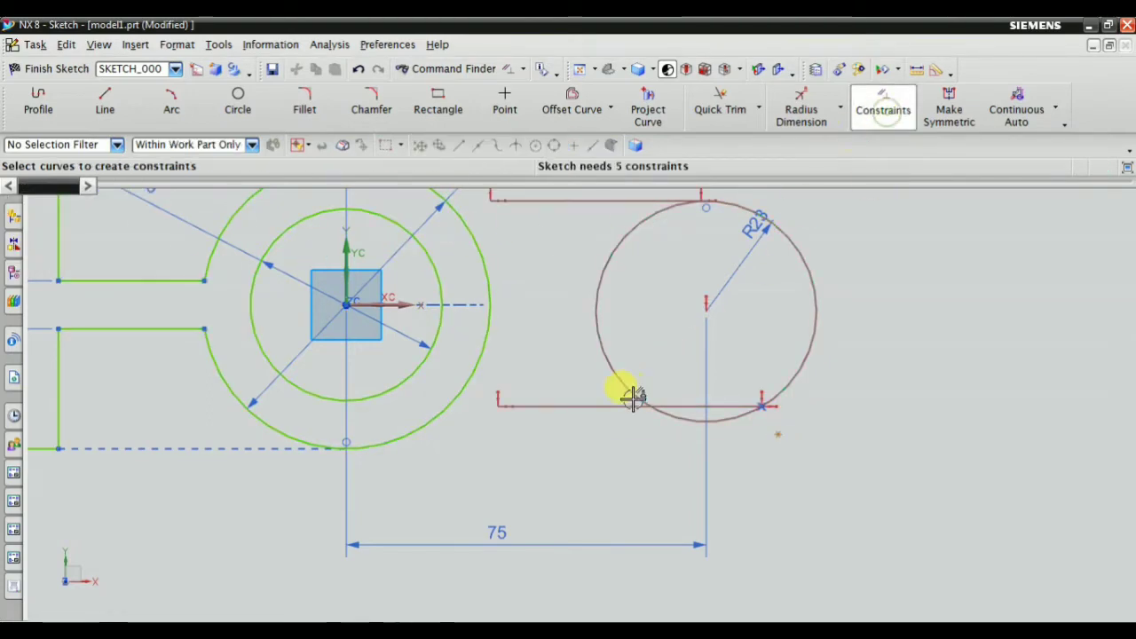
{"action": "left_click", "coordinate": [632, 401]}
{"action": "left_click", "coordinate": [611, 374]}
{"action": "left_click", "coordinate": [102, 236]}
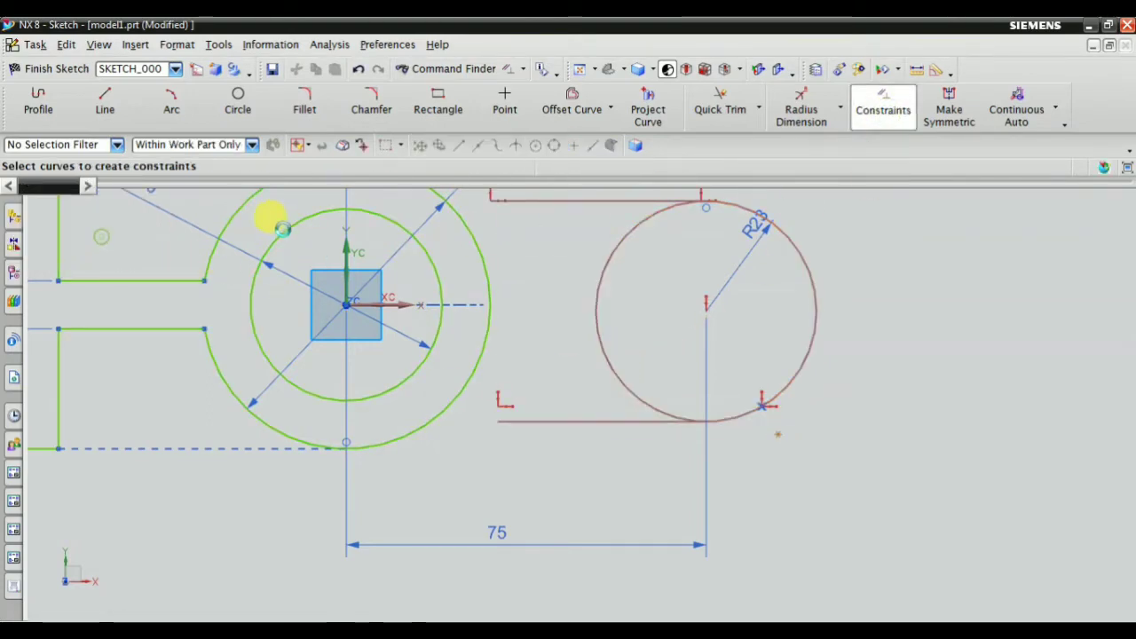
{"action": "key", "text": "Escape"}
{"action": "scroll", "coordinate": [596, 312], "scroll_direction": "down", "scroll_amount": 2}
{"action": "scroll", "coordinate": [502, 268], "scroll_direction": "up", "scroll_amount": 2}
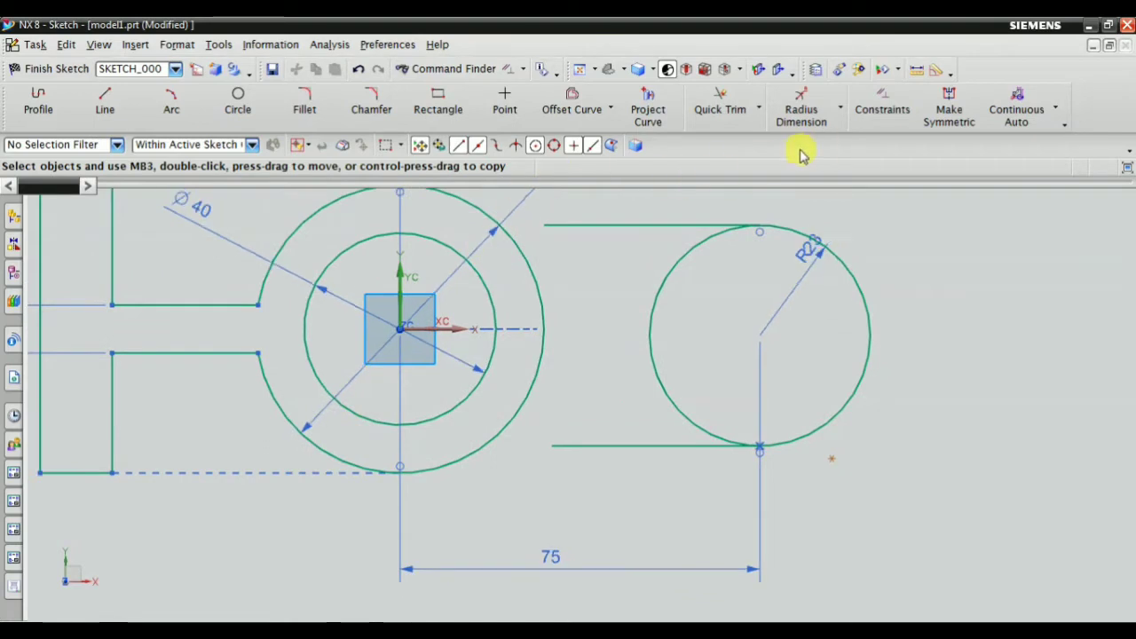
Extend the upper and lower tangent lines to the 60 mm circle with Quick Extend and consult the reference drawing.
{"action": "left_click", "coordinate": [759, 109]}
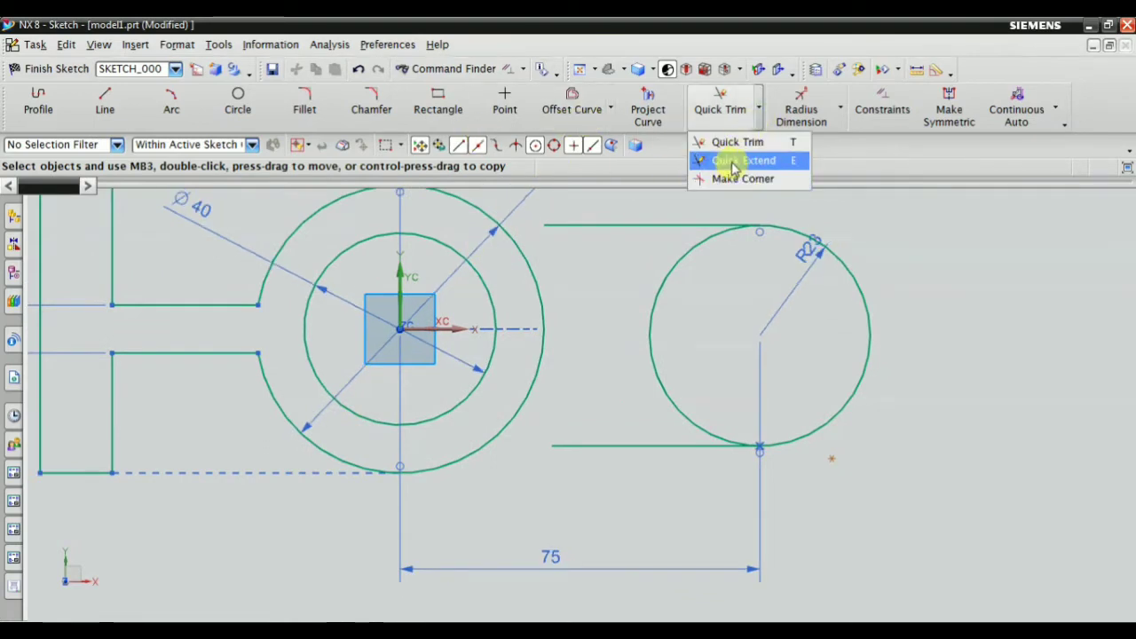
{"action": "left_click", "coordinate": [733, 161]}
{"action": "left_click", "coordinate": [561, 226]}
{"action": "left_click", "coordinate": [565, 447]}
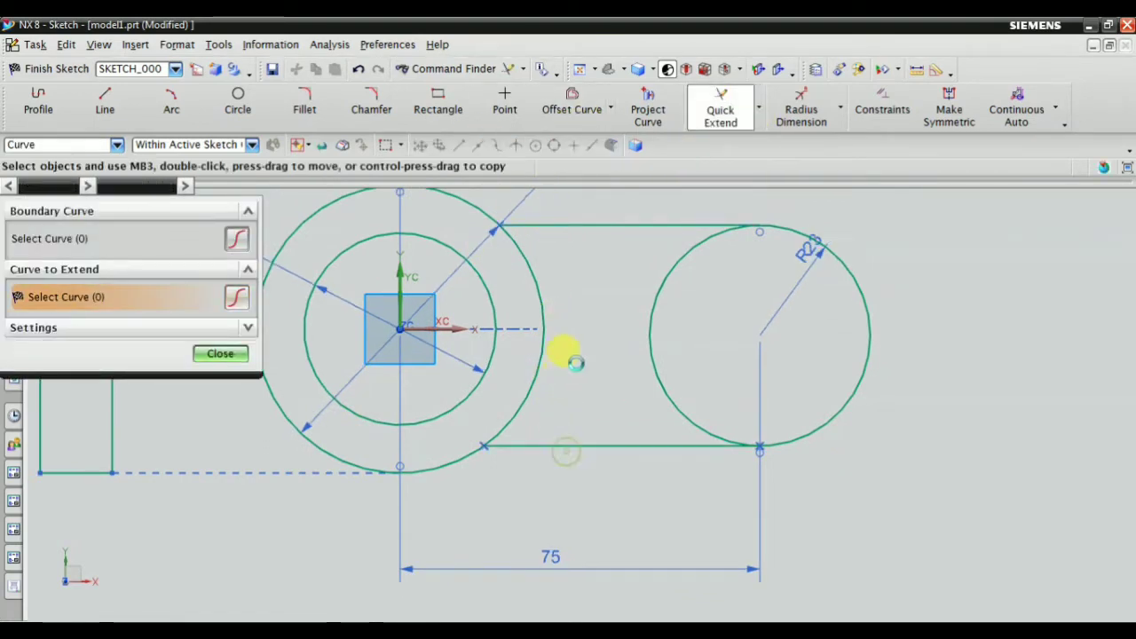
{"action": "middle_click", "coordinate": [601, 342]}
{"action": "key", "text": "alt+Tab"}
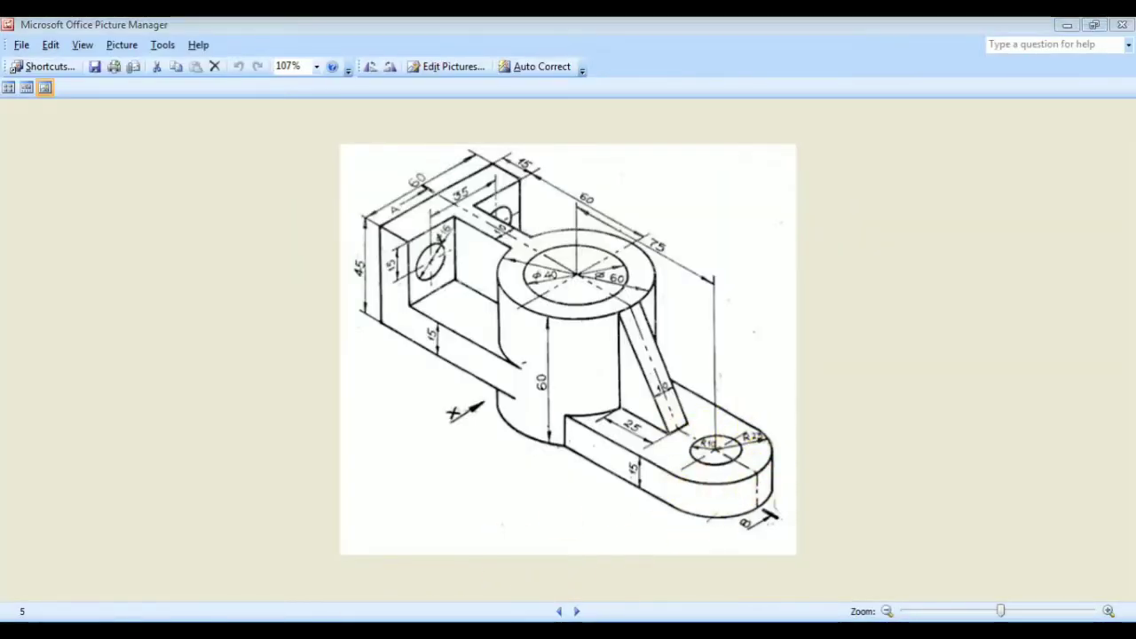
{"action": "key", "text": "alt+Tab"}
{"action": "scroll", "coordinate": [532, 355], "scroll_direction": "down", "scroll_amount": 2}
{"action": "scroll", "coordinate": [682, 279], "scroll_direction": "up", "scroll_amount": 3}
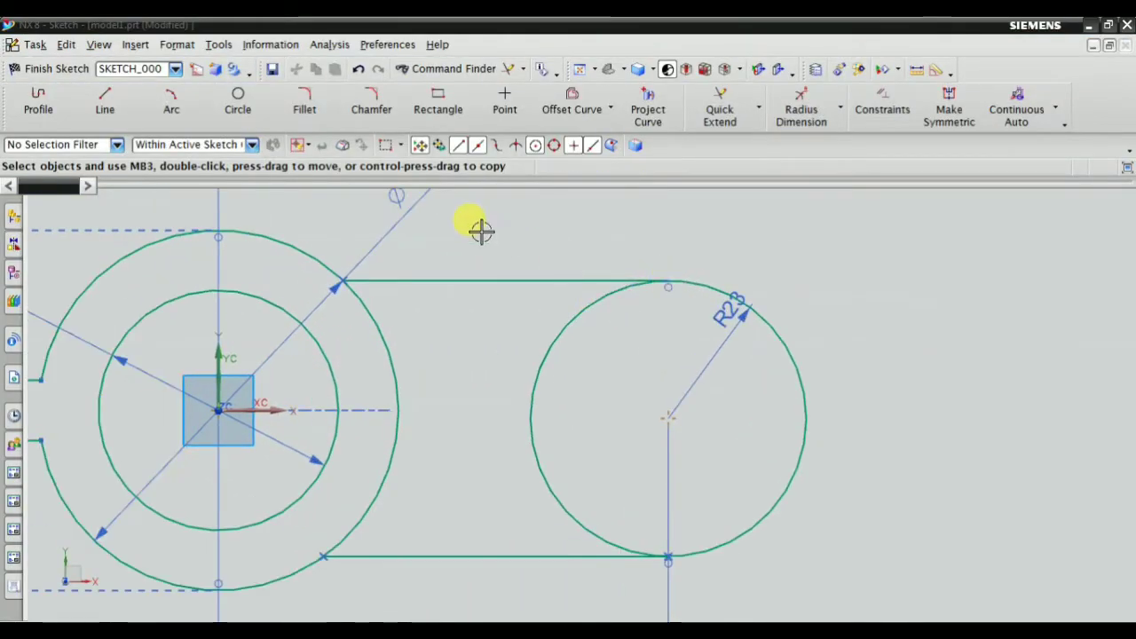
Try to trim the inner part of the 23 mm radius circle with Quick Trim and undo it.
{"action": "left_click", "coordinate": [719, 116]}
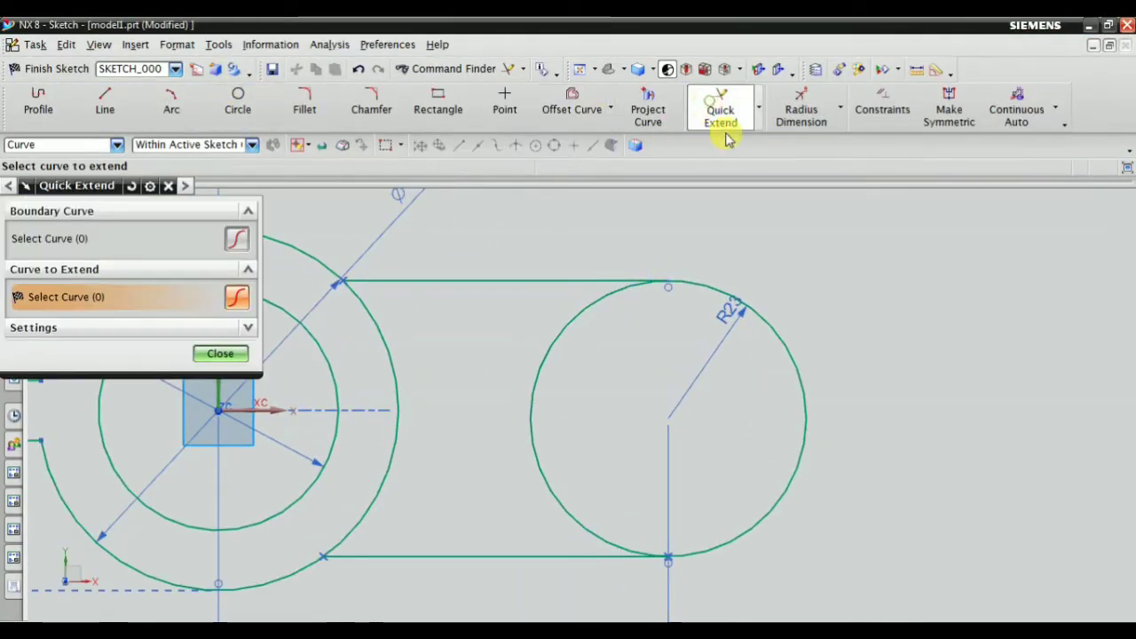
{"action": "left_click", "coordinate": [758, 115]}
{"action": "left_click", "coordinate": [742, 139]}
{"action": "left_click_drag", "start_coordinate": [499, 338], "coordinate": [557, 378]}
{"action": "key", "text": "Escape"}
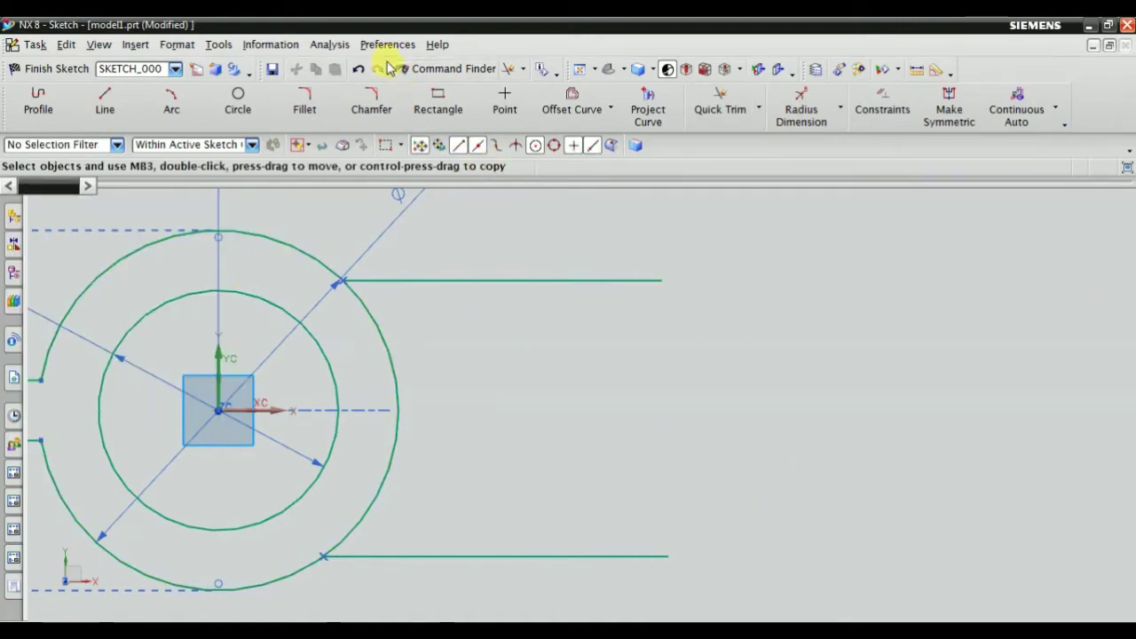
{"action": "left_click", "coordinate": [359, 73]}
Inspect both tangent contact points and extend the upper line to its tangent point on the 23 mm radius circle.
{"action": "scroll", "coordinate": [621, 411], "scroll_direction": "up", "scroll_amount": 4}
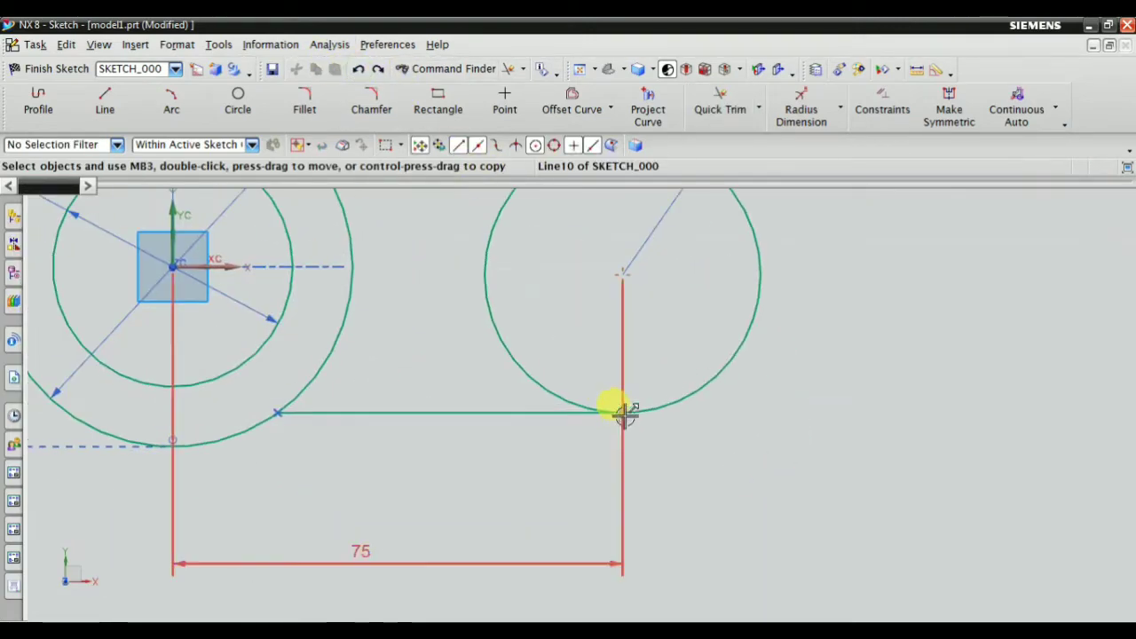
{"action": "scroll", "coordinate": [615, 417], "scroll_direction": "down", "scroll_amount": 4}
{"action": "scroll", "coordinate": [615, 372], "scroll_direction": "up", "scroll_amount": 4}
{"action": "scroll", "coordinate": [621, 441], "scroll_direction": "down", "scroll_amount": 4}
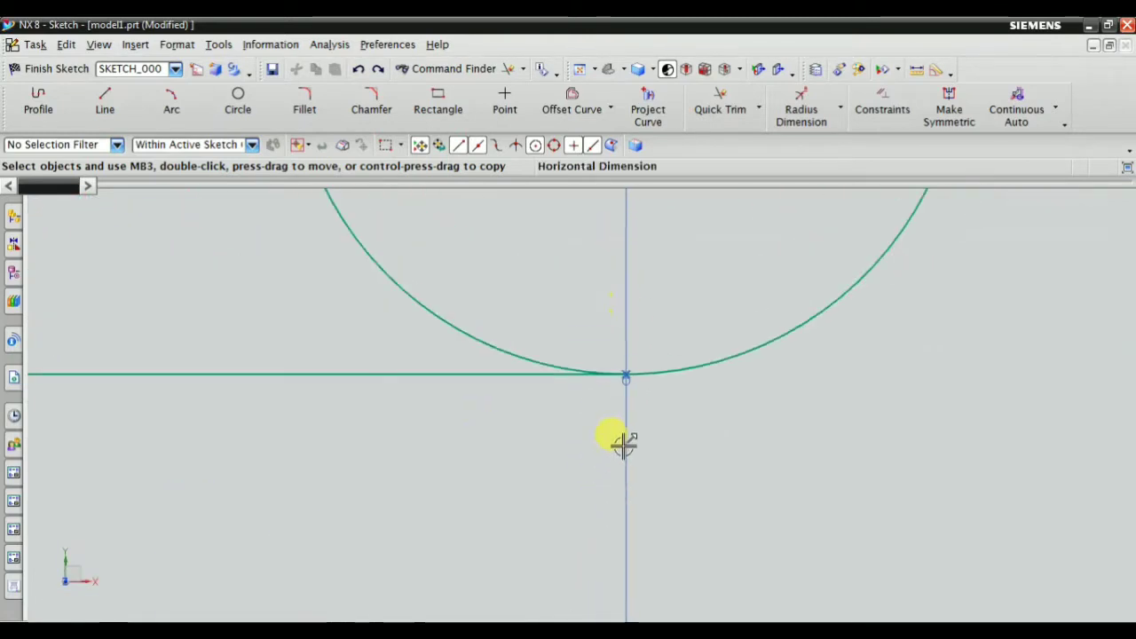
{"action": "scroll", "coordinate": [603, 203], "scroll_direction": "up", "scroll_amount": 6}
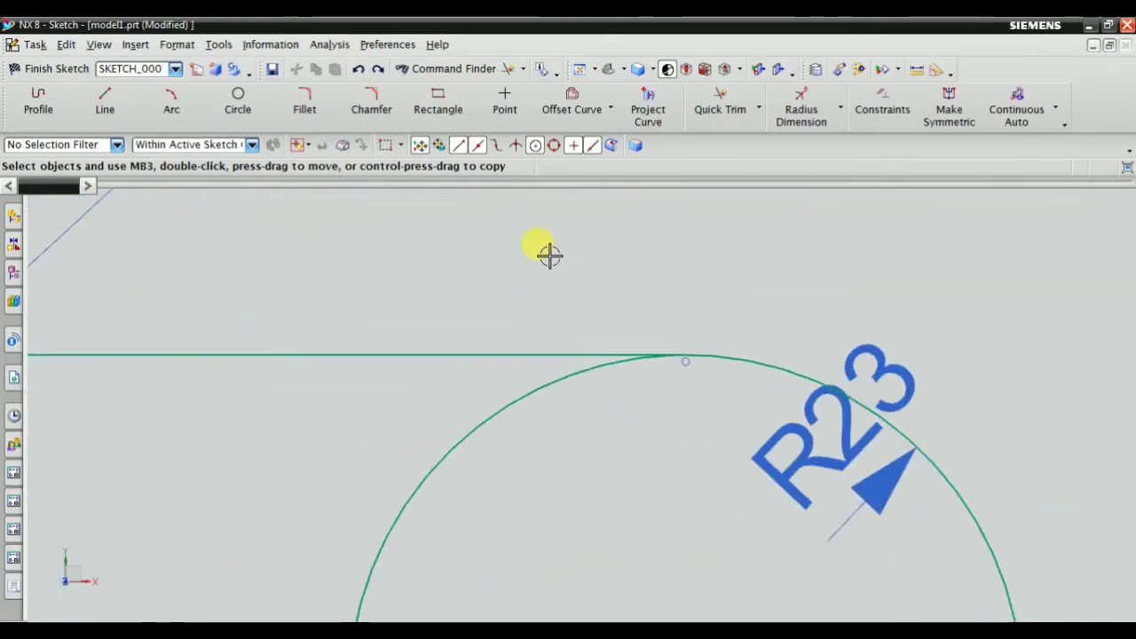
{"action": "left_click", "coordinate": [758, 108]}
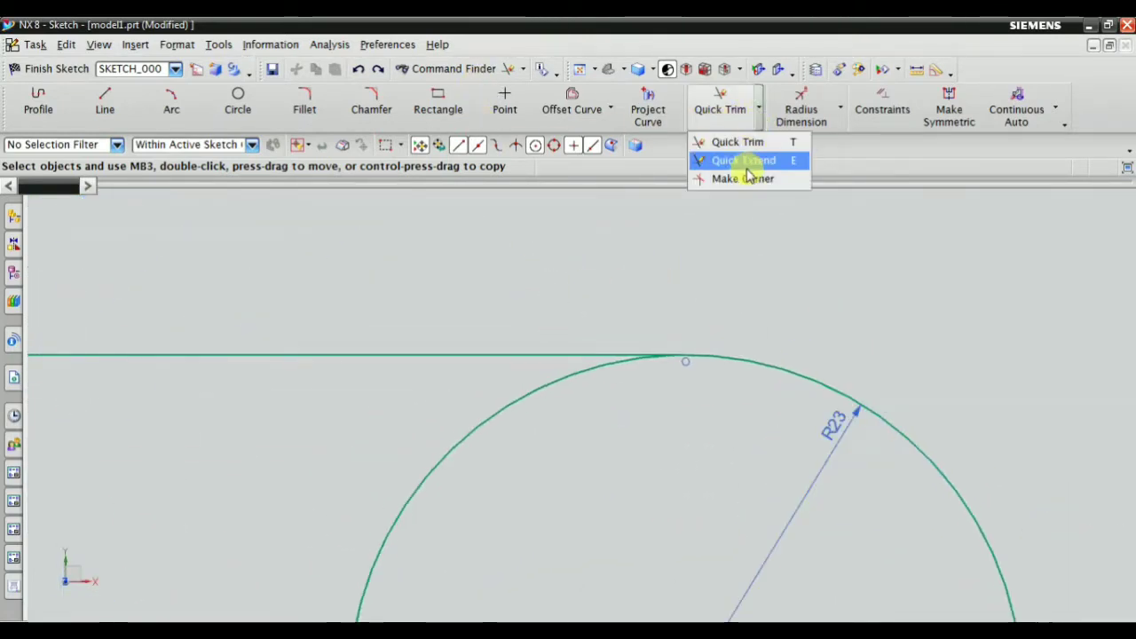
{"action": "left_click", "coordinate": [750, 162]}
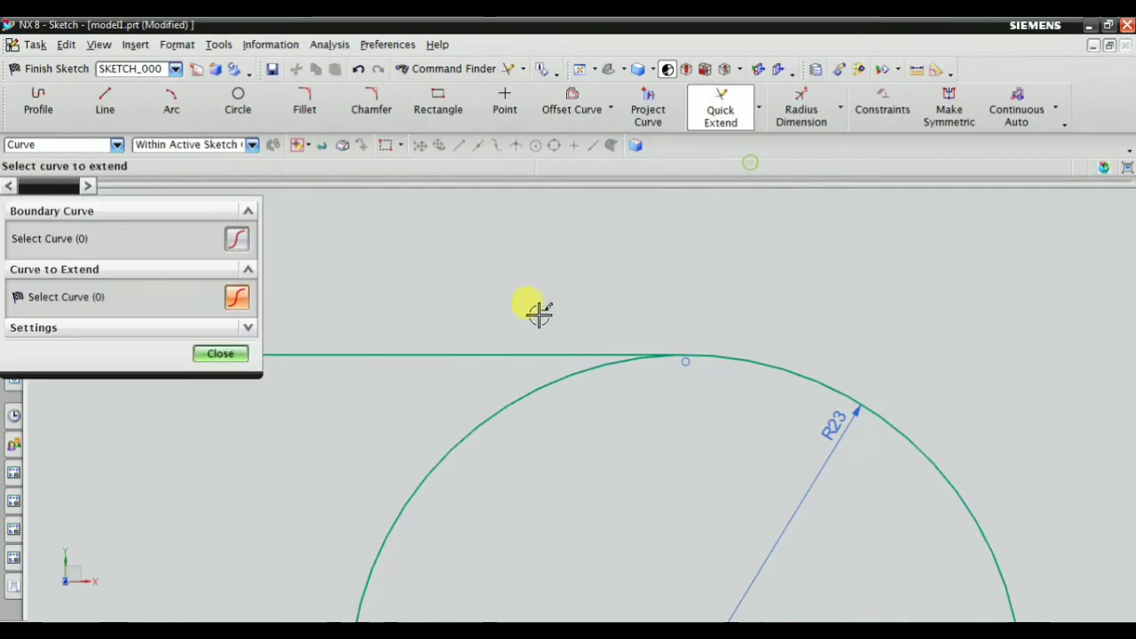
{"action": "left_click", "coordinate": [501, 352]}
{"action": "scroll", "coordinate": [587, 266], "scroll_direction": "down", "scroll_amount": 2}
{"action": "scroll", "coordinate": [652, 360], "scroll_direction": "up", "scroll_amount": 6}
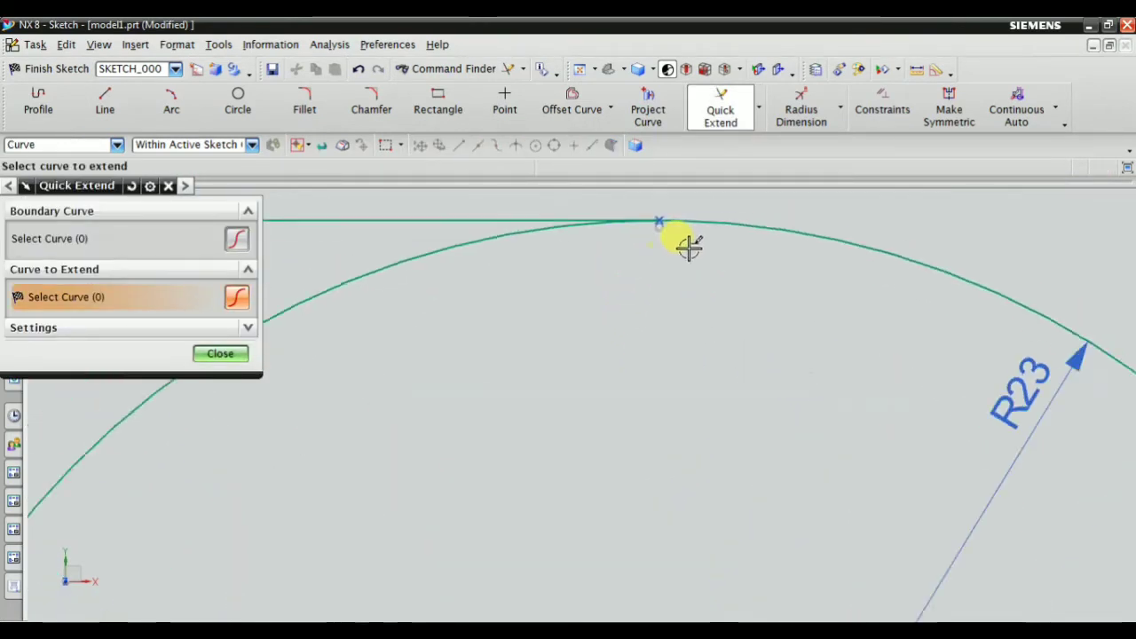
{"action": "scroll", "coordinate": [632, 267], "scroll_direction": "down", "scroll_amount": 5}
{"action": "left_click", "coordinate": [222, 354]}
Trim away the inner half of the 23 mm radius circle between the two tangent lines, leaving the arm's rounded end.
{"action": "scroll", "coordinate": [653, 257], "scroll_direction": "up", "scroll_amount": 3}
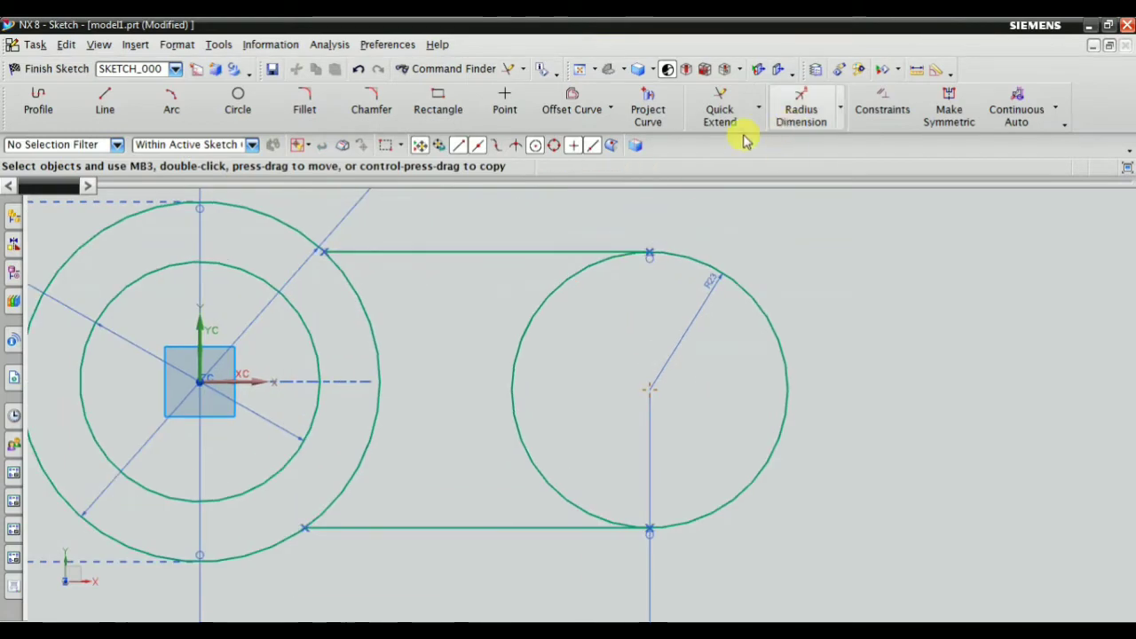
{"action": "left_click", "coordinate": [759, 108]}
{"action": "left_click", "coordinate": [752, 140]}
{"action": "mouse_move", "coordinate": [458, 329]}
{"action": "left_mouse_down"}
{"action": "mouse_move", "coordinate": [545, 323]}
{"action": "mouse_move", "coordinate": [580, 352]}
{"action": "left_mouse_up"}
{"action": "scroll", "coordinate": [577, 367], "scroll_direction": "down", "scroll_amount": 3}
{"action": "left_click", "coordinate": [205, 389]}
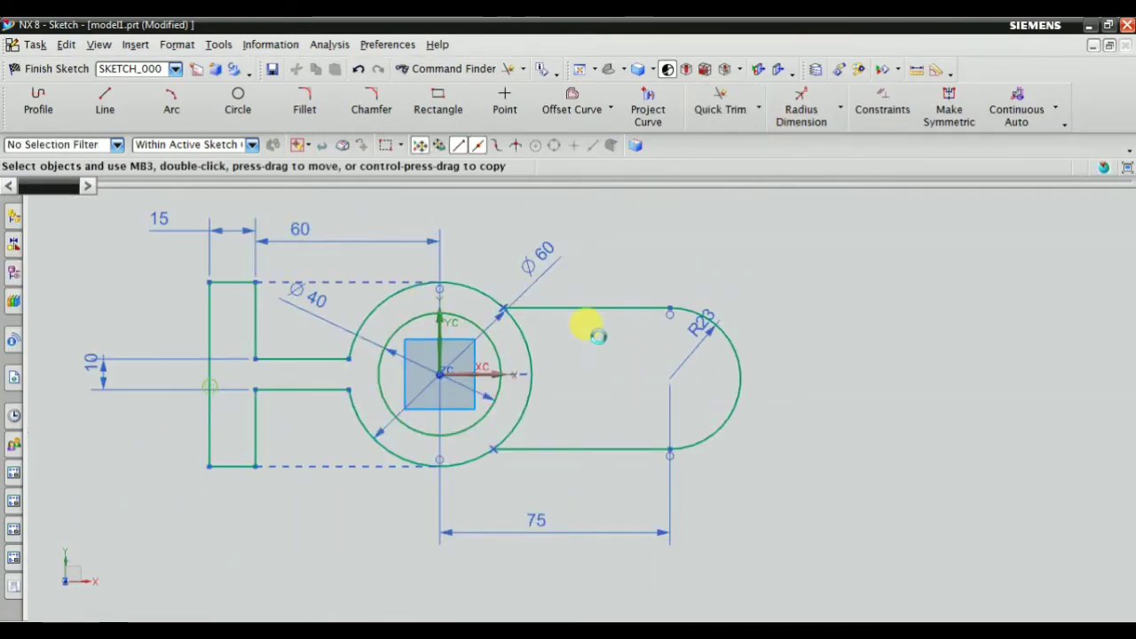
Reposition the R23 dimension outside the rounded end and the 75 mm dimension closer beneath the arm.
{"action": "scroll", "coordinate": [692, 321], "scroll_direction": "up", "scroll_amount": 2}
{"action": "scroll", "coordinate": [648, 447], "scroll_direction": "down", "scroll_amount": 3}
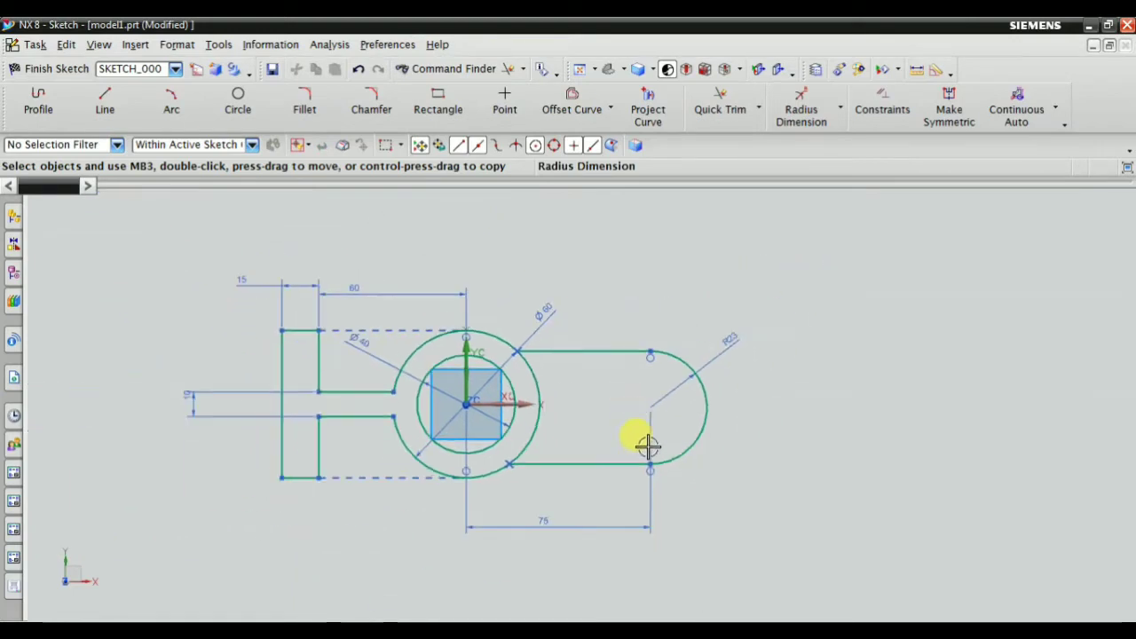
{"action": "left_click_drag", "start_coordinate": [560, 523], "coordinate": [529, 506]}
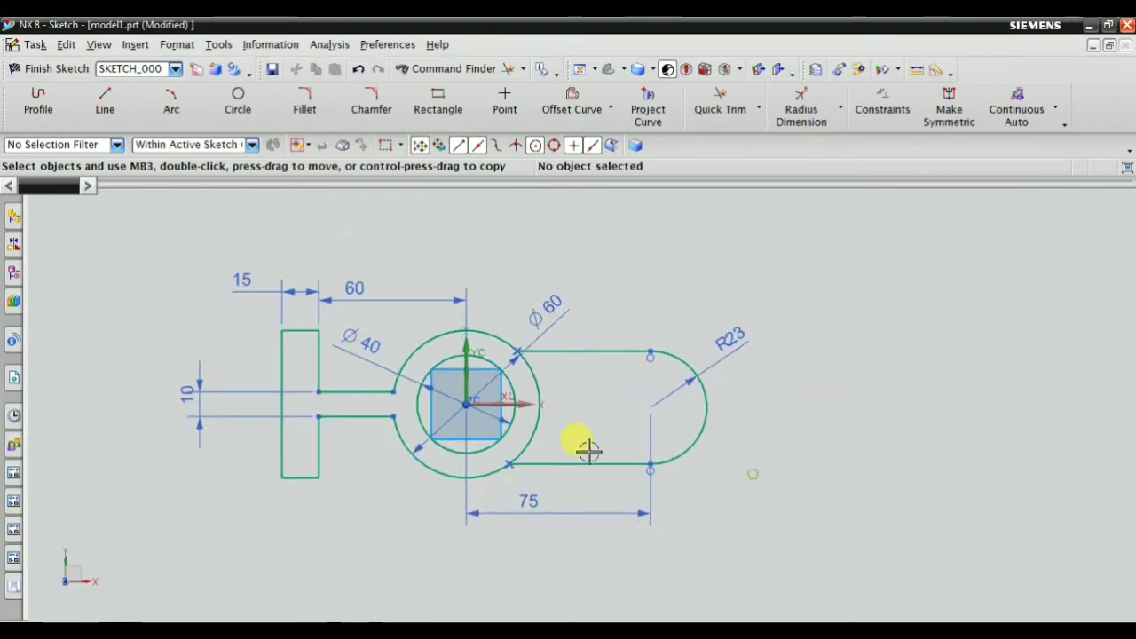
{"action": "scroll", "coordinate": [589, 449], "scroll_direction": "up", "scroll_amount": 2}
Consult the reference drawing and draw a circle about 21.5 mm in diameter at the centre of the arm's rounded end.
{"action": "key", "text": "alt+Tab"}
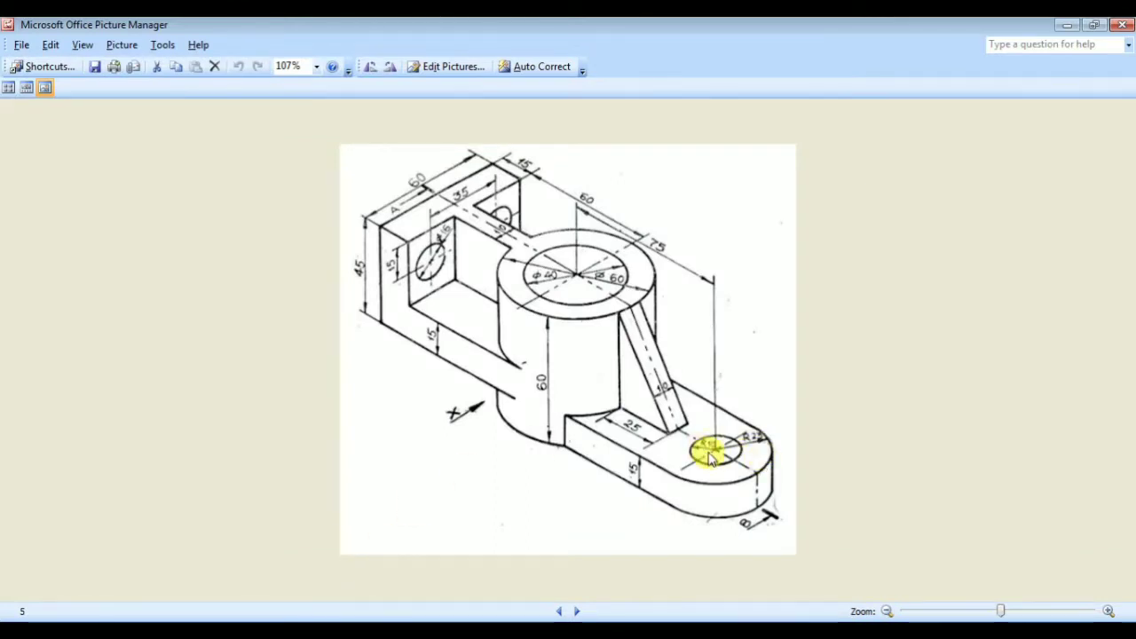
{"action": "key", "text": "alt+Tab"}
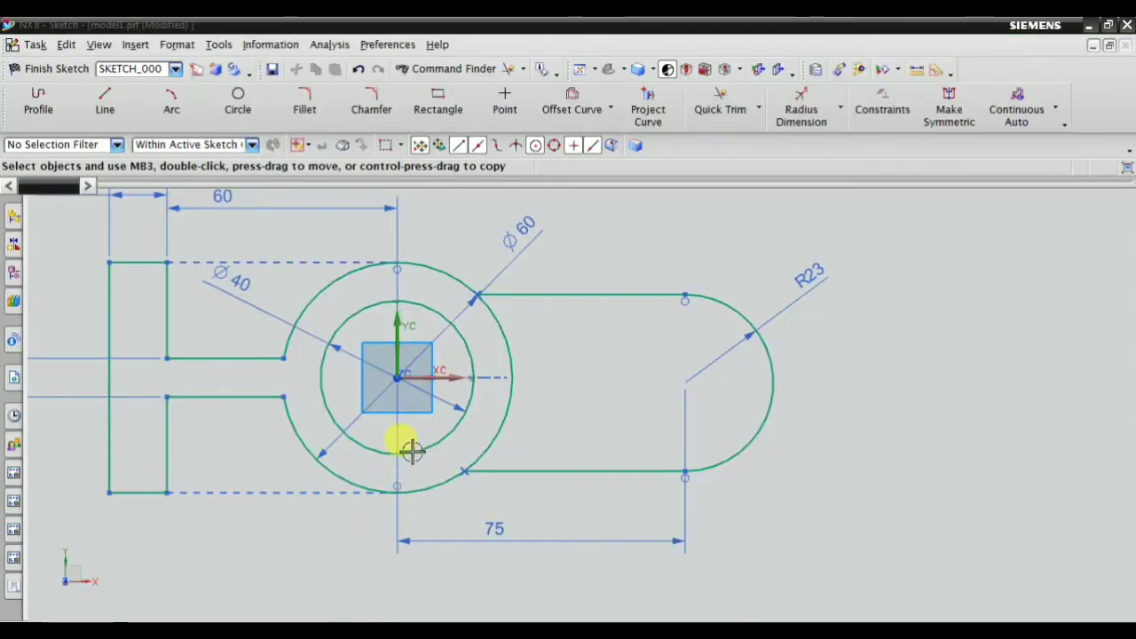
{"action": "left_click", "coordinate": [240, 116]}
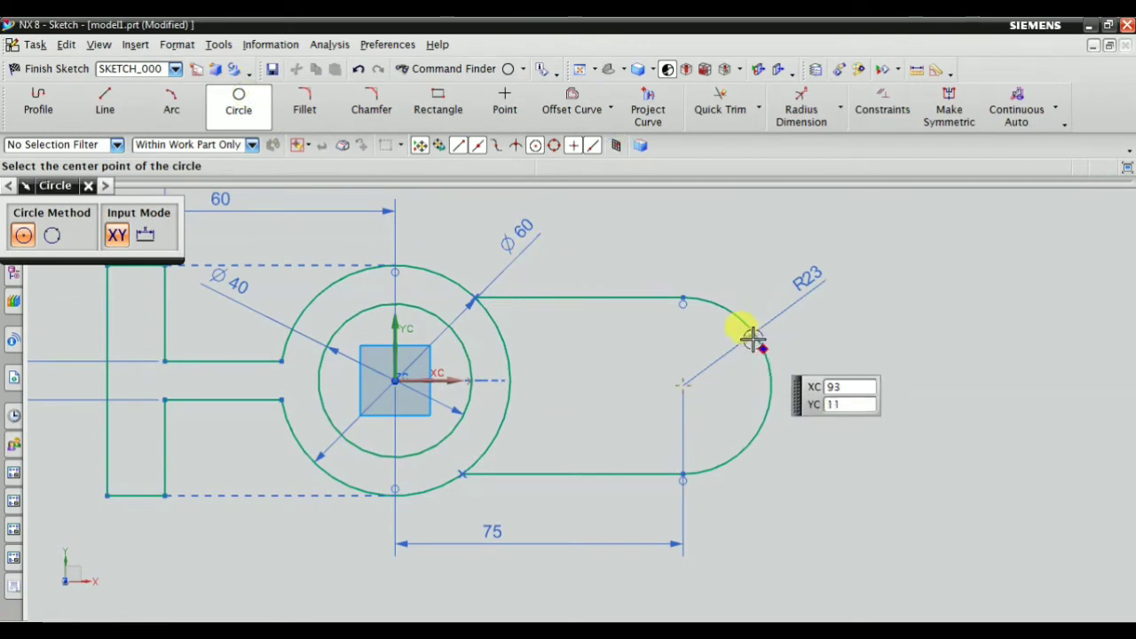
{"action": "left_click", "coordinate": [710, 325]}
{"action": "left_click", "coordinate": [688, 343]}
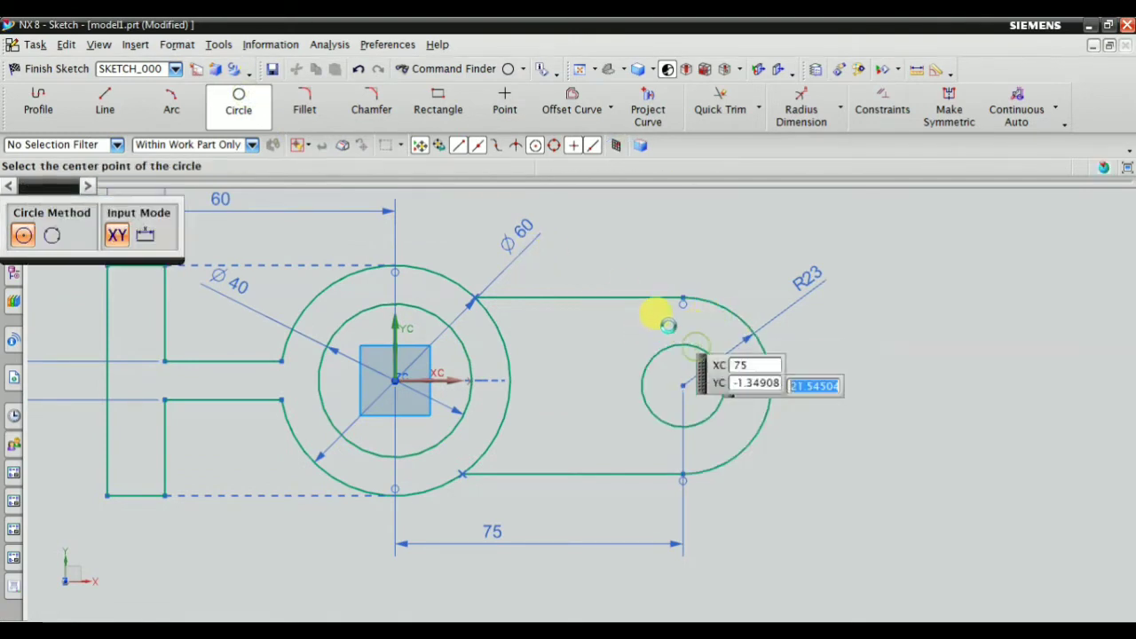
{"action": "key", "text": "Escape"}
Add a radius dimension to the small circle in the arm's rounded end and set it to 10 mm.
{"action": "left_click", "coordinate": [801, 107]}
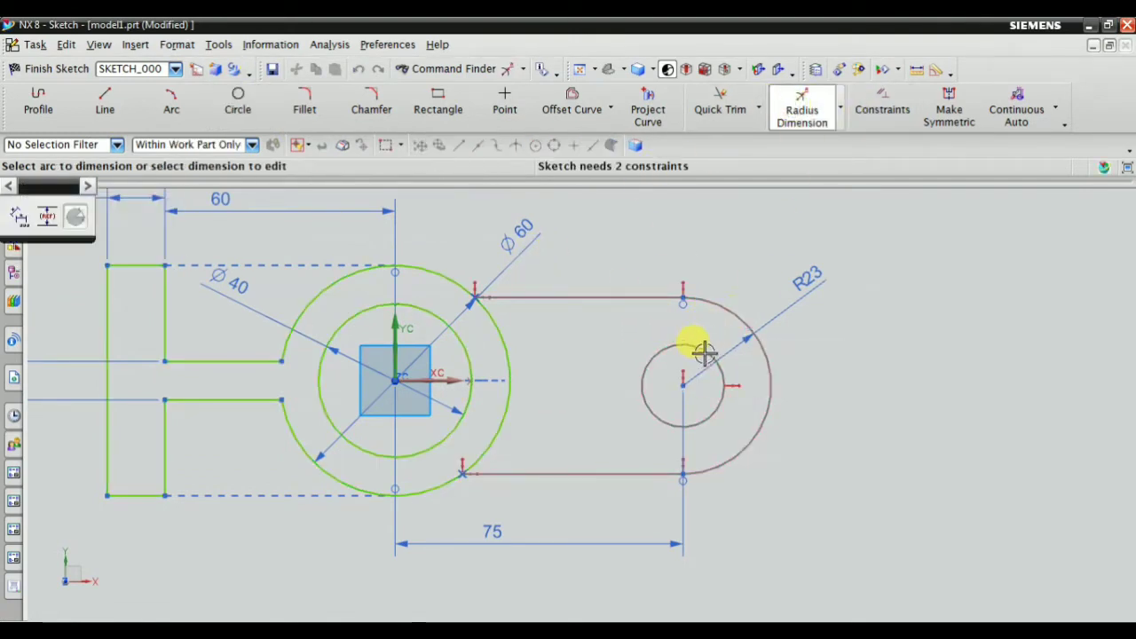
{"action": "left_click", "coordinate": [695, 343]}
{"action": "scroll", "coordinate": [695, 342], "scroll_direction": "up", "scroll_amount": 3}
{"action": "left_click", "coordinate": [892, 382]}
{"action": "type", "text": "10"}
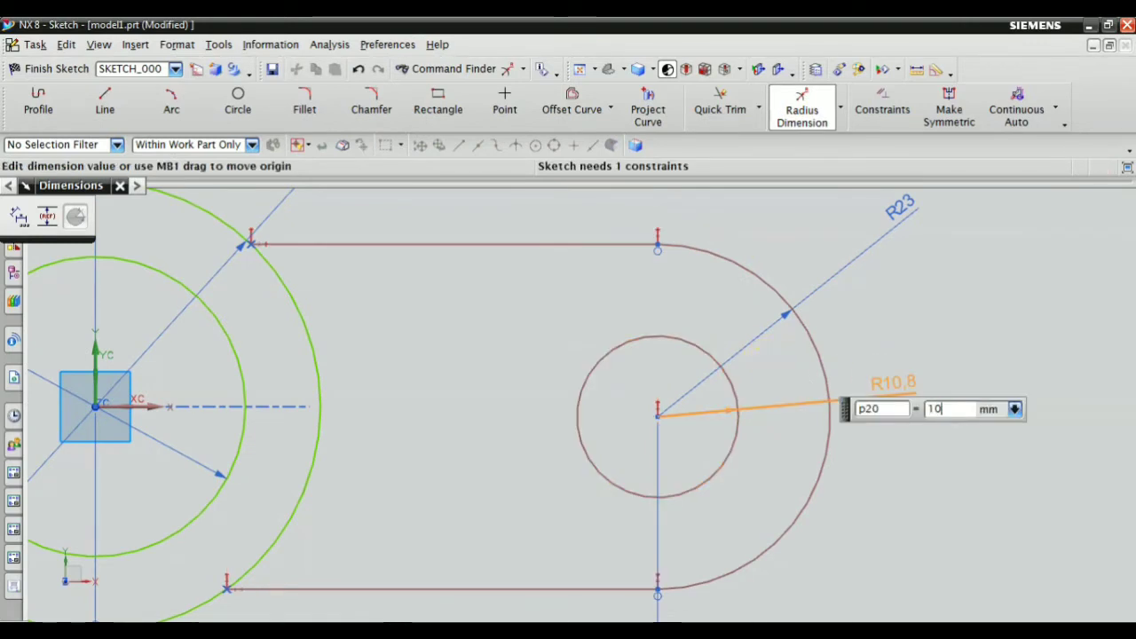
{"action": "key", "text": "Return"}
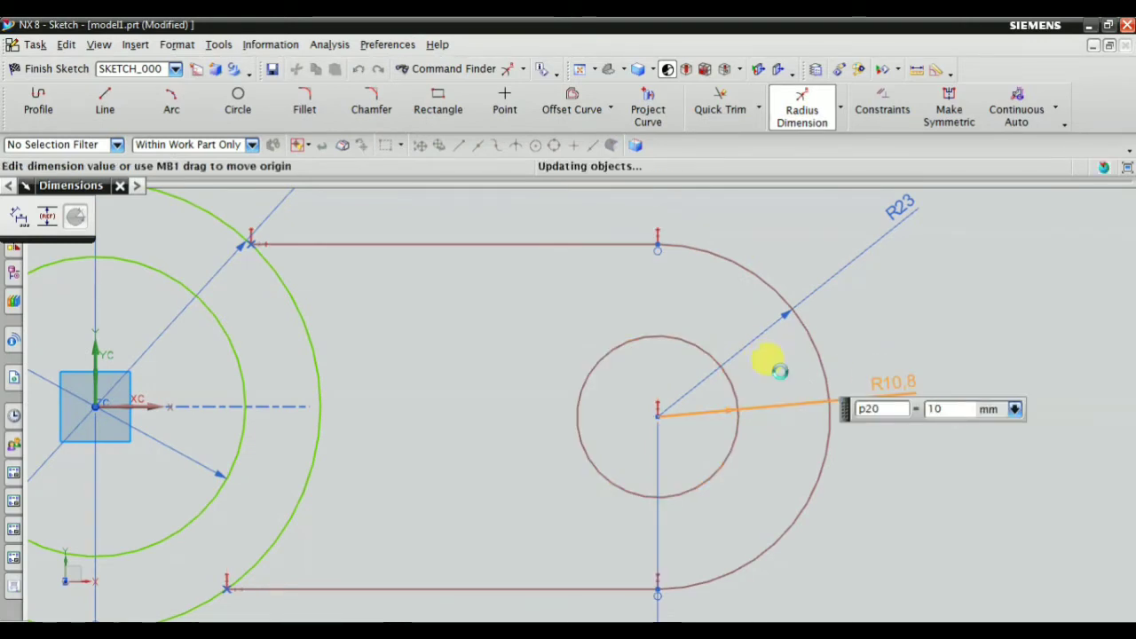
{"action": "key", "text": "Escape"}
{"action": "left_click", "coordinate": [883, 107]}
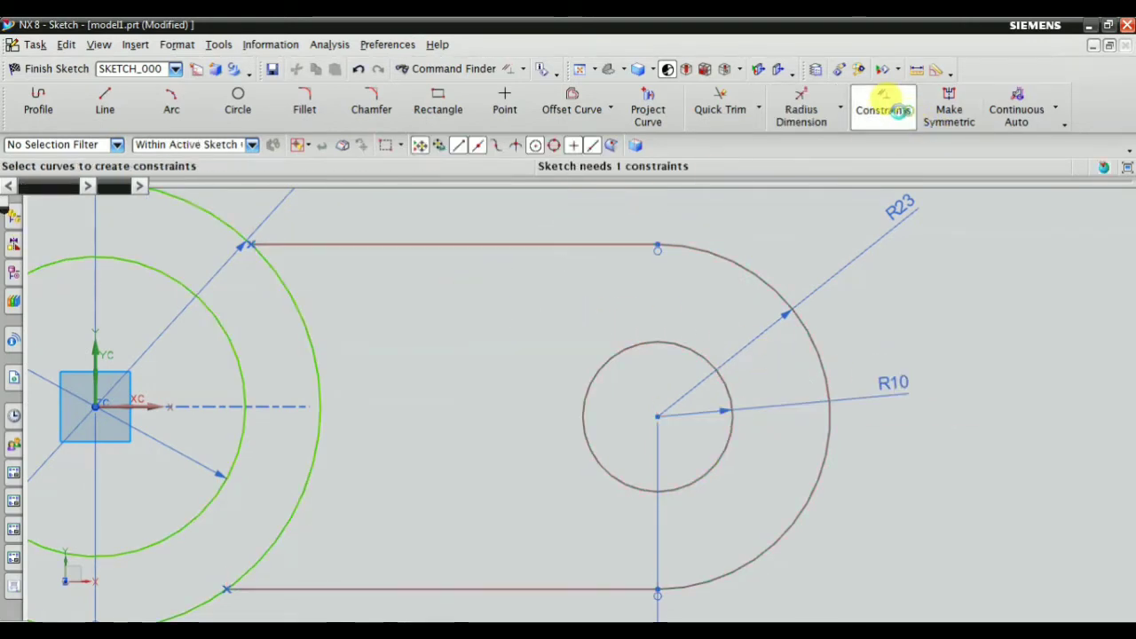
{"action": "scroll", "coordinate": [781, 257], "scroll_direction": "down", "scroll_amount": 4}
{"action": "key", "text": "Escape"}
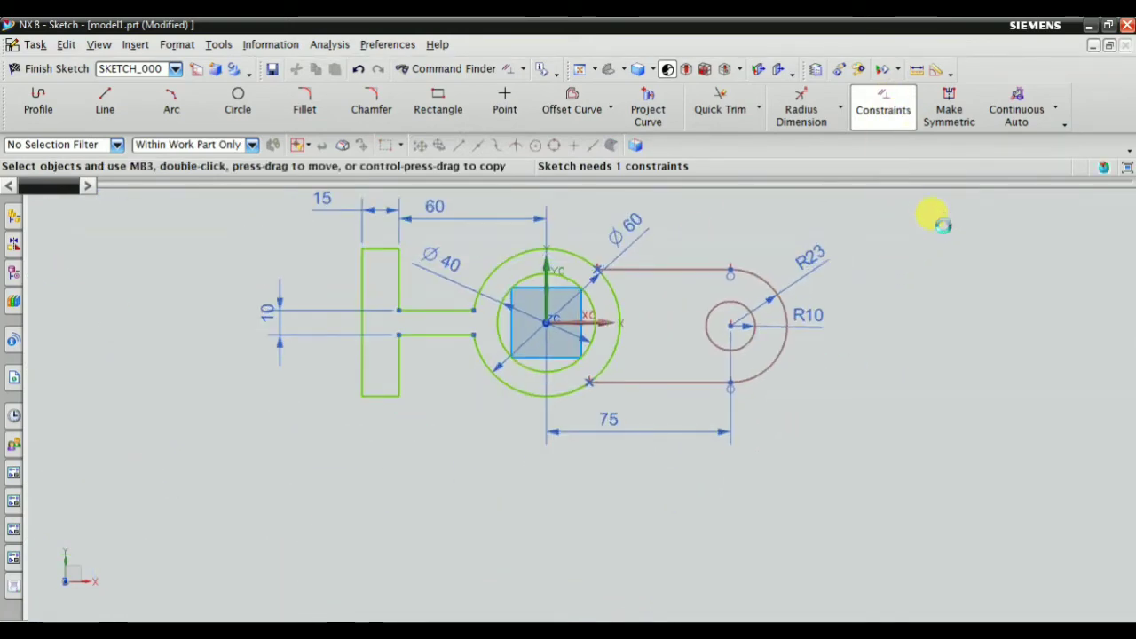
{"action": "scroll", "coordinate": [852, 270], "scroll_direction": "up", "scroll_amount": 3}
{"action": "left_click", "coordinate": [892, 102]}
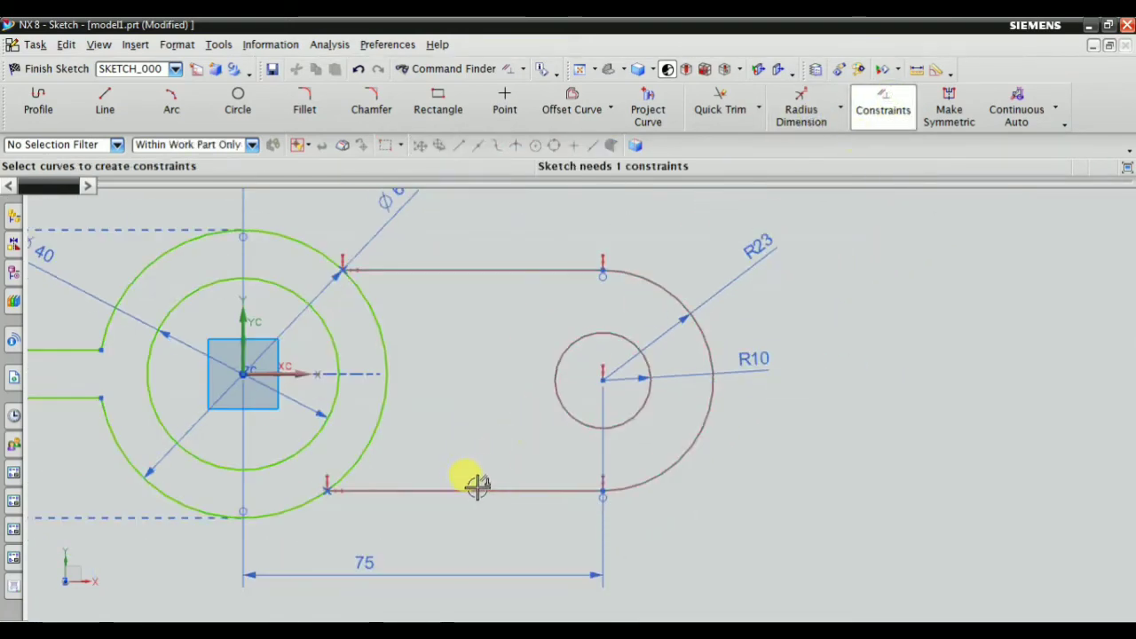
{"action": "left_click", "coordinate": [470, 489]}
{"action": "key", "text": "Escape"}
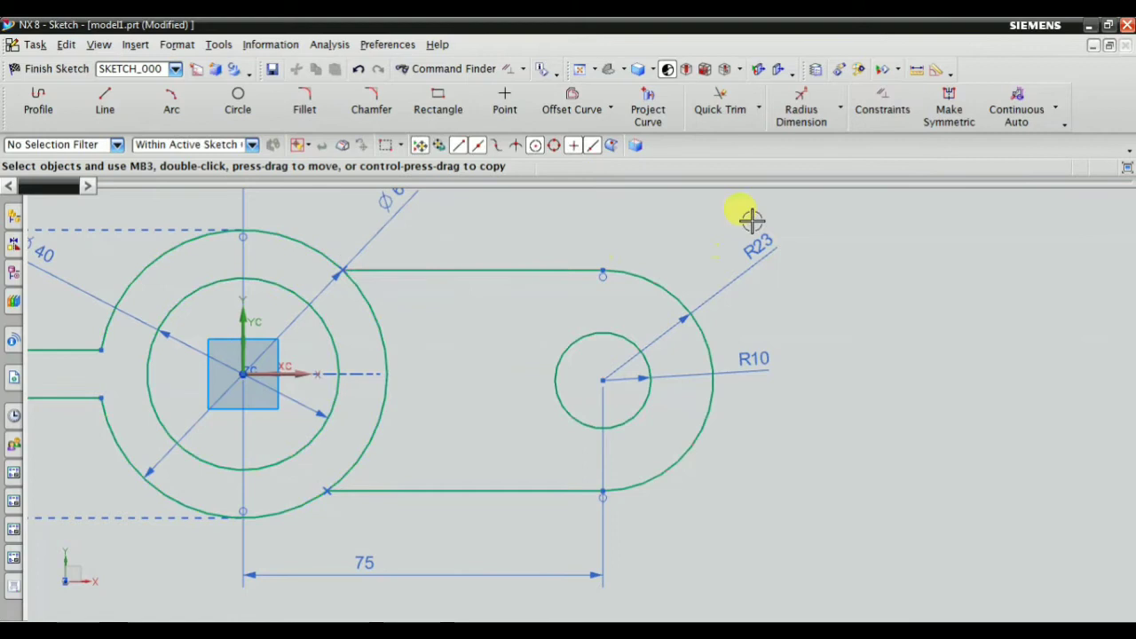
{"action": "left_click", "coordinate": [887, 106]}
{"action": "left_click", "coordinate": [495, 268]}
{"action": "key", "text": "Escape"}
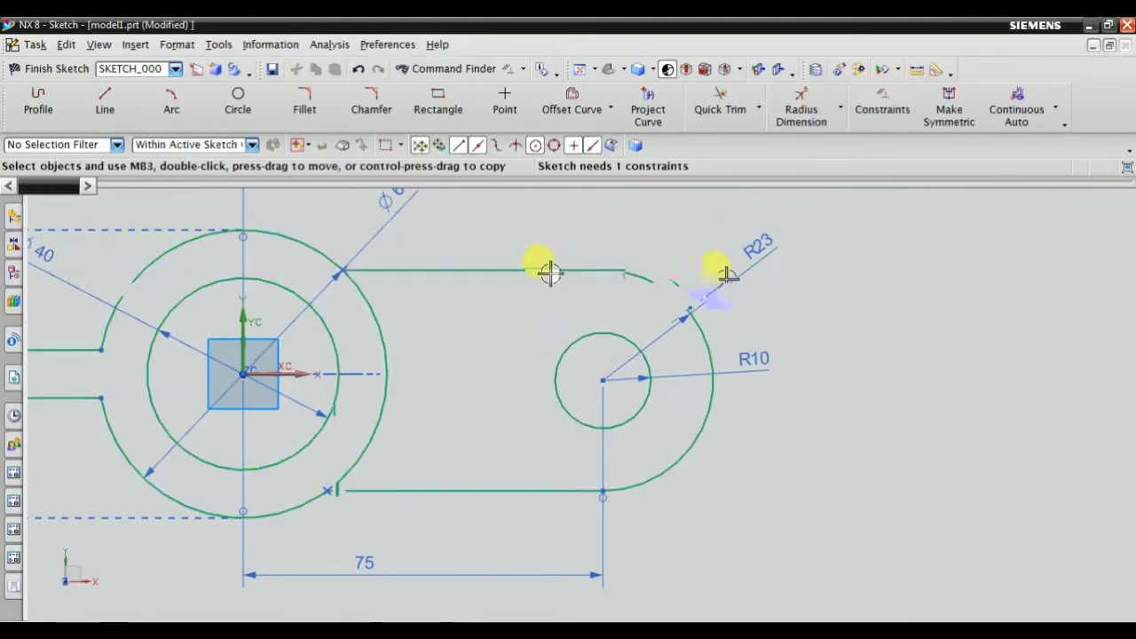
{"action": "scroll", "coordinate": [547, 270], "scroll_direction": "down", "scroll_amount": 1}
{"action": "left_click", "coordinate": [539, 353]}
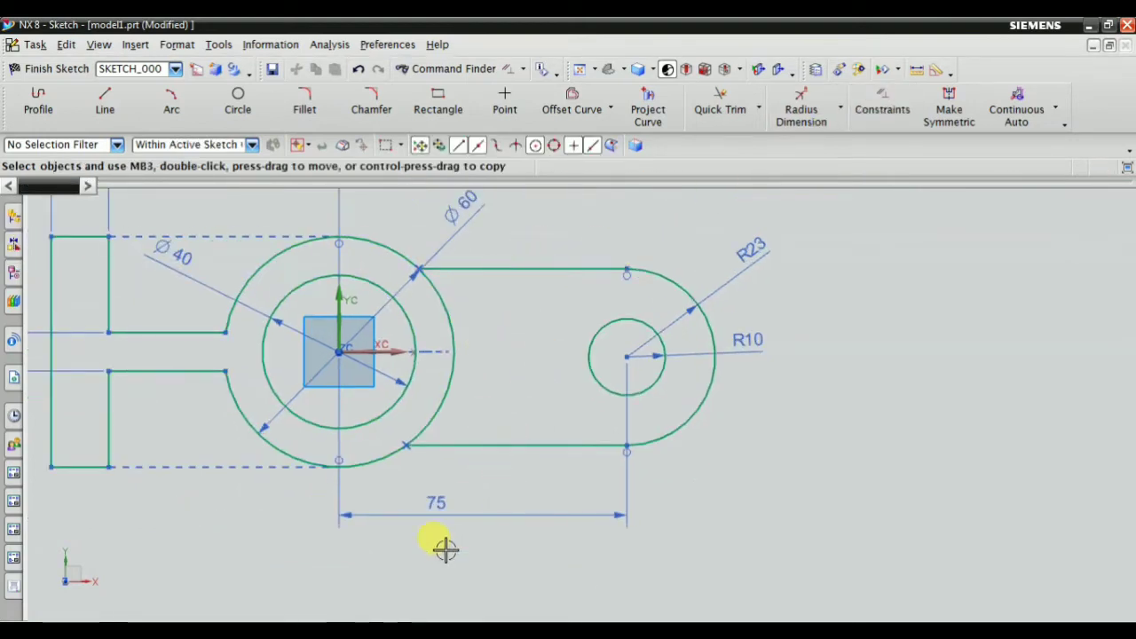
Check the reference drawing, shift the arm slightly upward, and constrain its hole's centre to lie on the horizontal X axis.
{"action": "key", "text": "alt+Tab"}
{"action": "key", "text": "alt+Tab"}
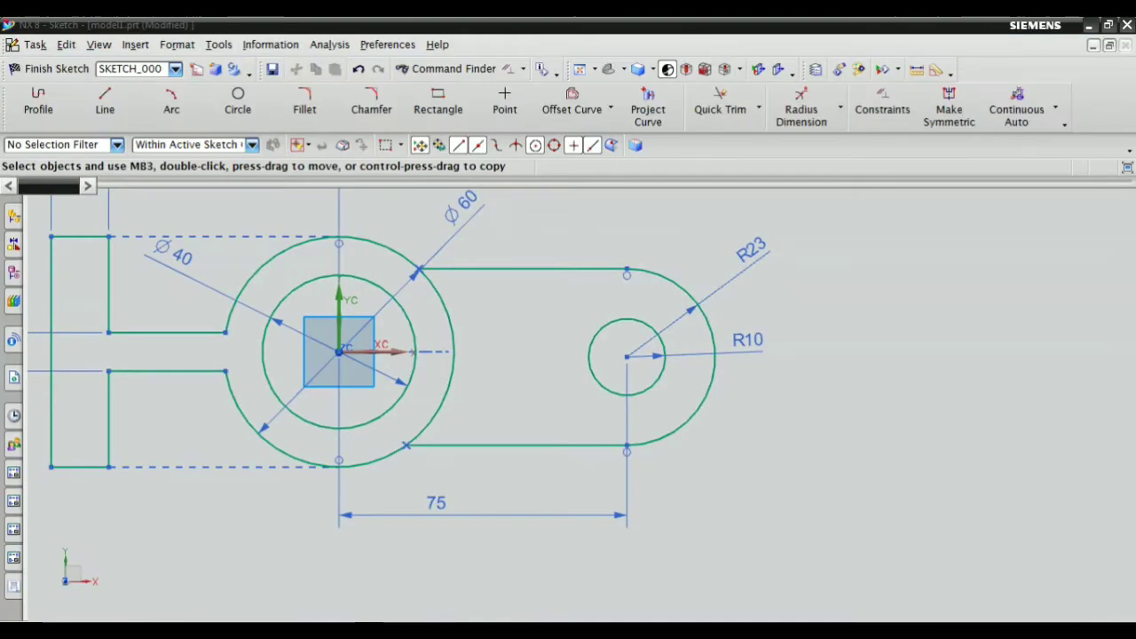
{"action": "left_click", "coordinate": [804, 506]}
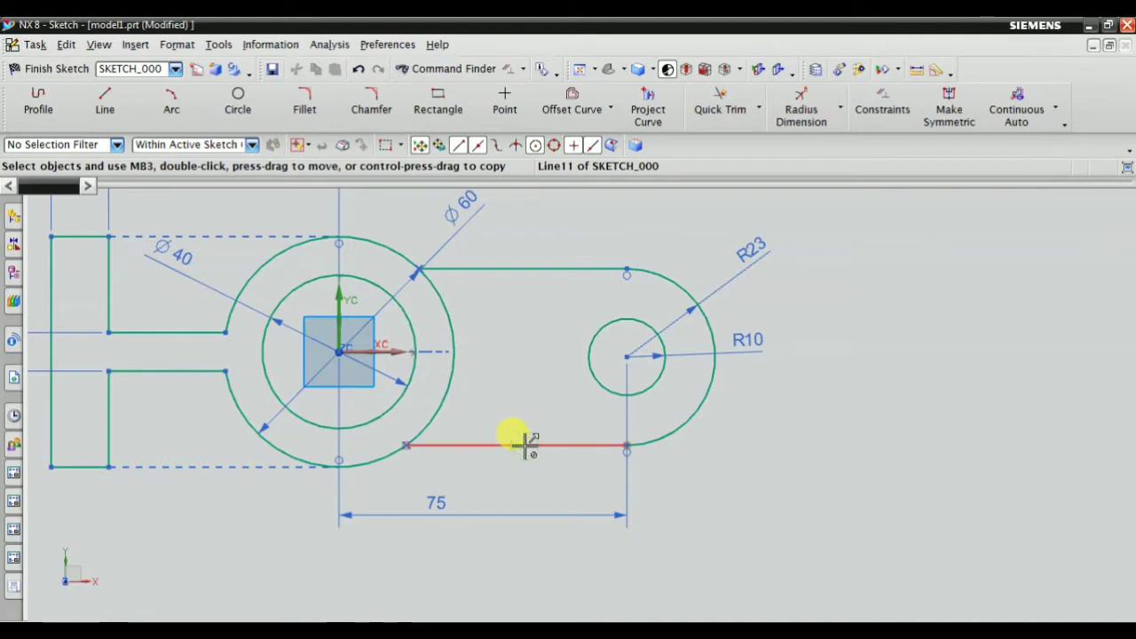
{"action": "left_click_drag", "start_coordinate": [525, 445], "coordinate": [533, 437]}
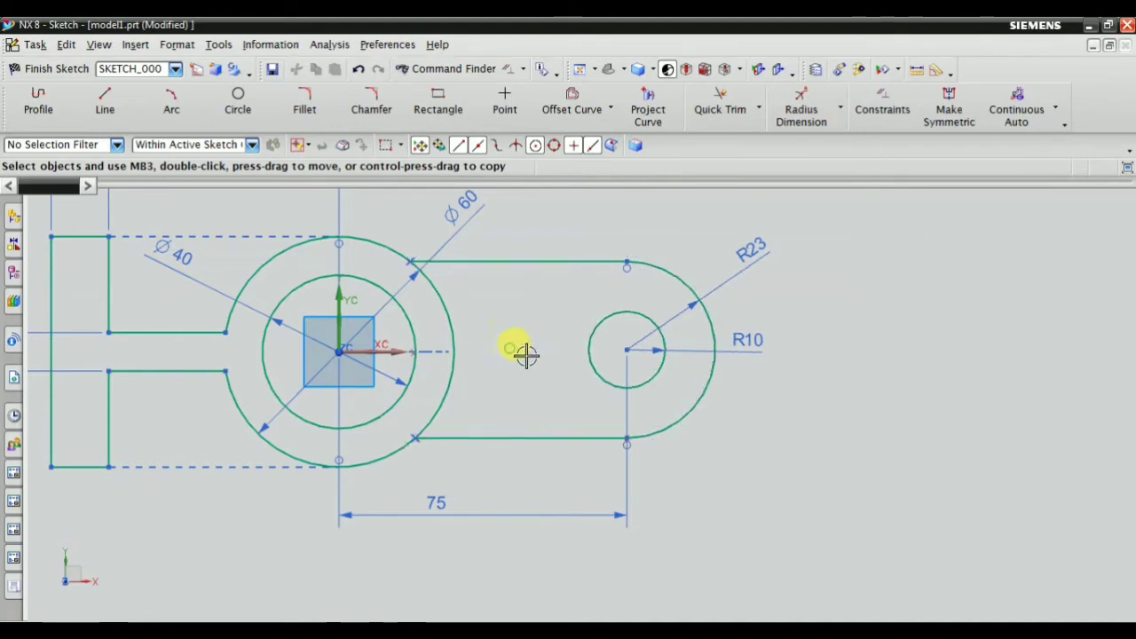
{"action": "left_click", "coordinate": [878, 103]}
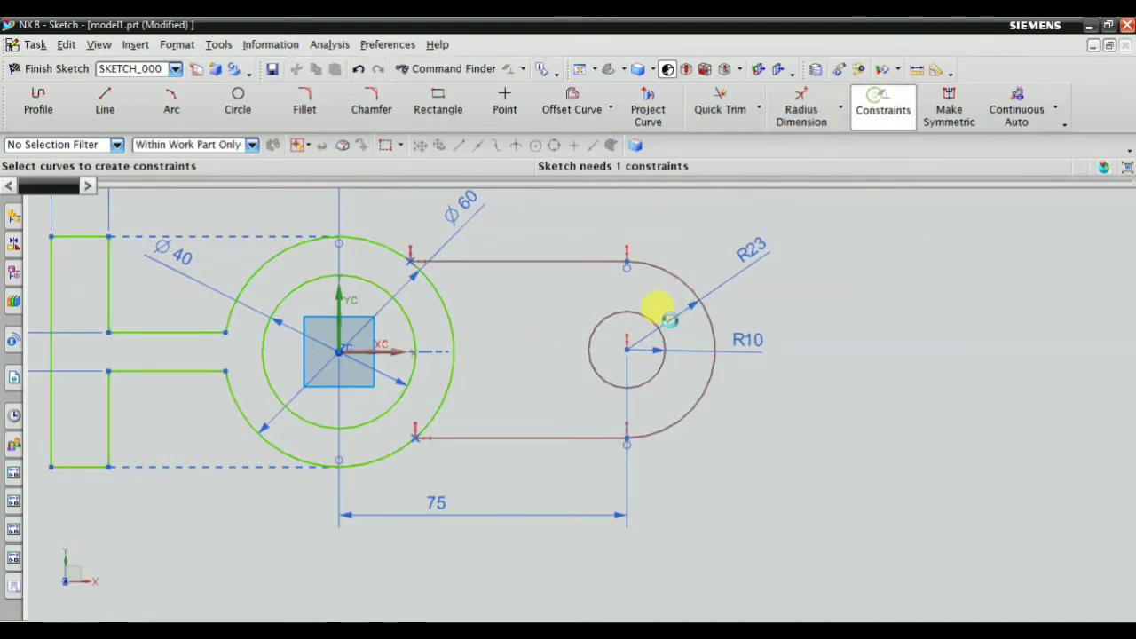
{"action": "left_click", "coordinate": [627, 346]}
{"action": "left_click", "coordinate": [383, 350]}
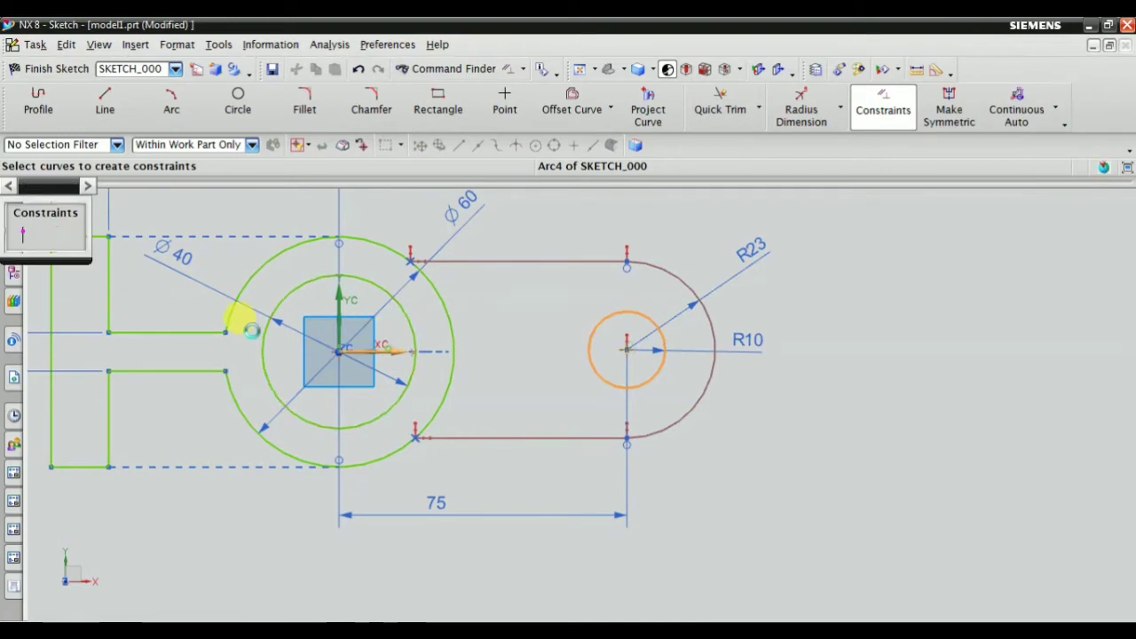
{"action": "left_click", "coordinate": [20, 238]}
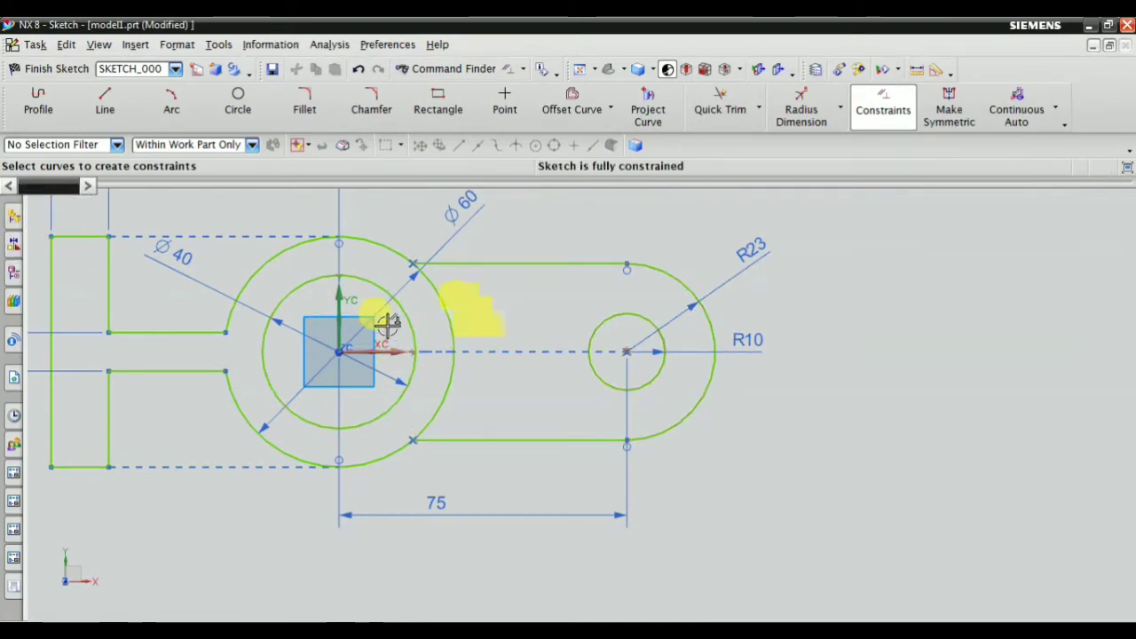
Reposition the Ø60 dimension to the lower-left outside of the hub circle.
{"action": "scroll", "coordinate": [395, 330], "scroll_direction": "down", "scroll_amount": 2}
{"action": "scroll", "coordinate": [395, 330], "scroll_direction": "up", "scroll_amount": 2}
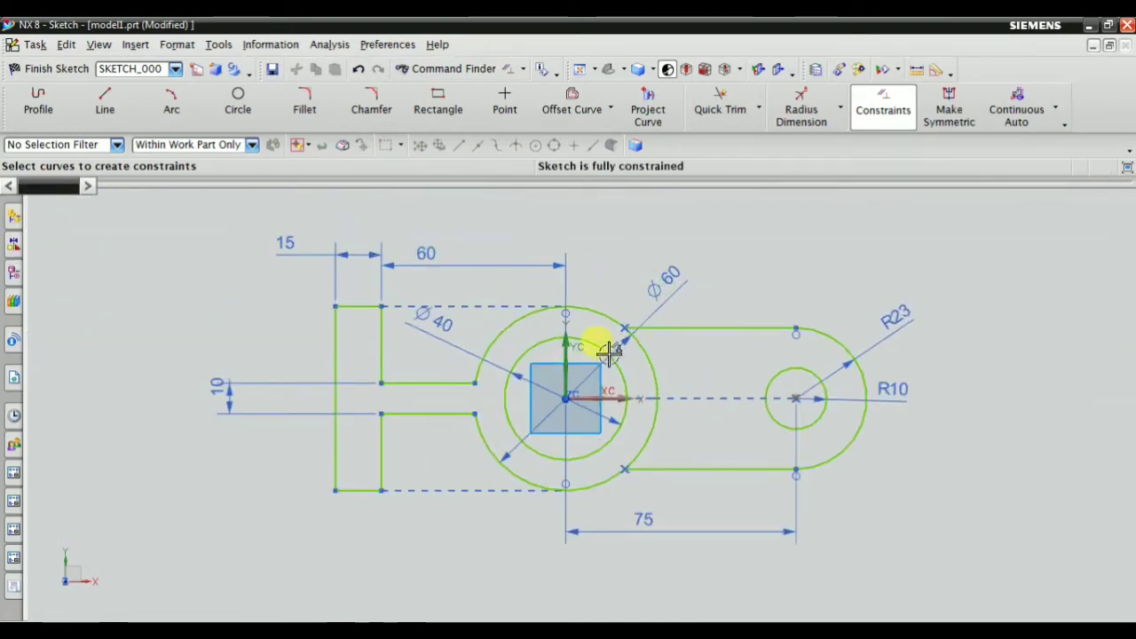
{"action": "left_click_drag", "start_coordinate": [615, 346], "coordinate": [479, 446]}
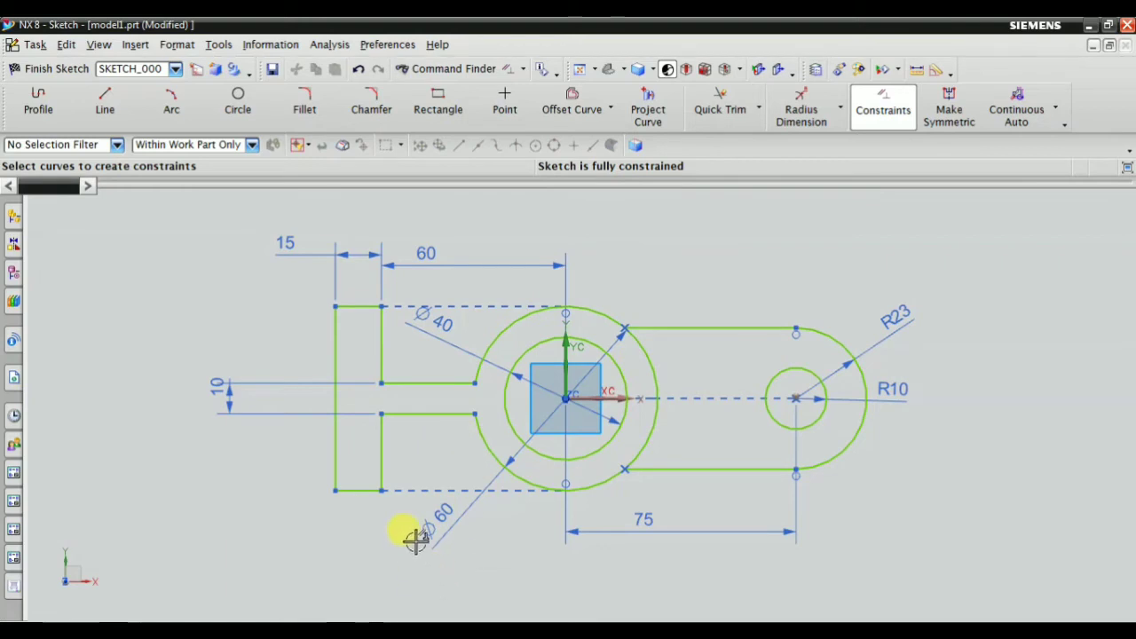
Draw a horizontal line from the T-plate's lower inner corner towards the bottom of the Ø60 circle, stopping short of it.
{"action": "left_click", "coordinate": [347, 626]}
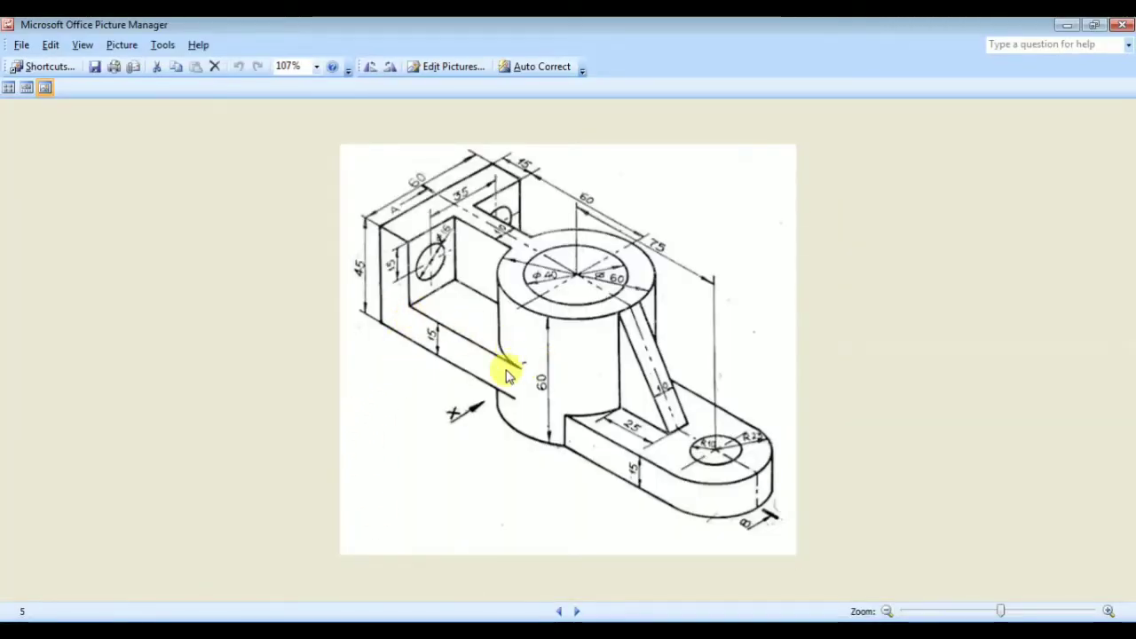
{"action": "left_click", "coordinate": [346, 629]}
{"action": "middle_click_drag", "start_coordinate": [407, 477], "coordinate": [436, 438], "text": "shift"}
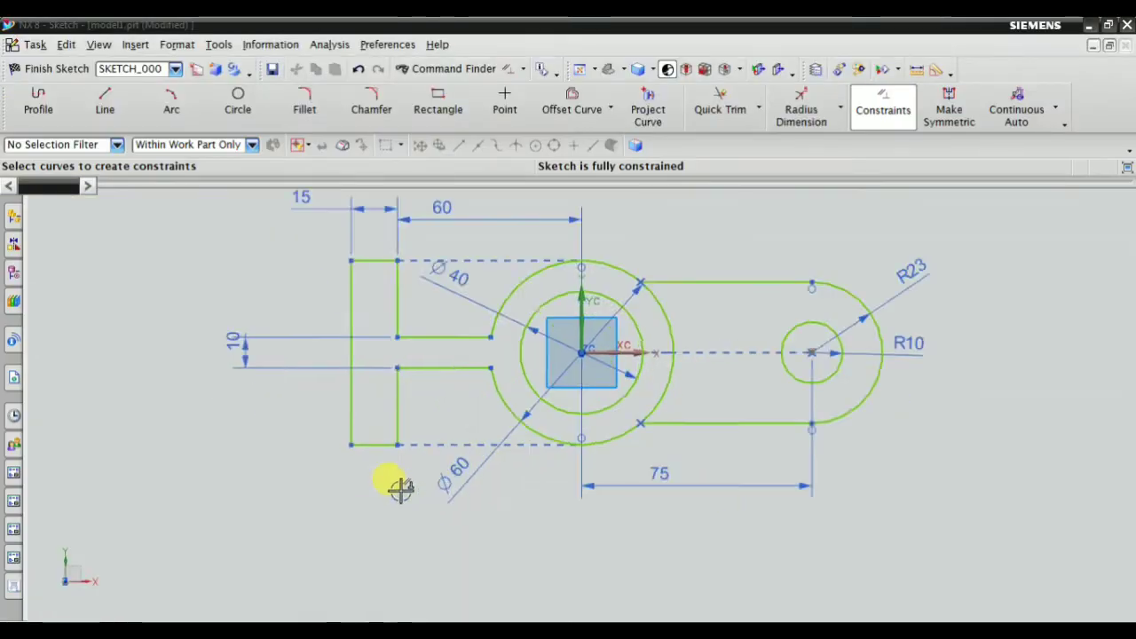
{"action": "scroll", "coordinate": [400, 443], "scroll_direction": "up", "scroll_amount": 5}
{"action": "left_click", "coordinate": [89, 100]}
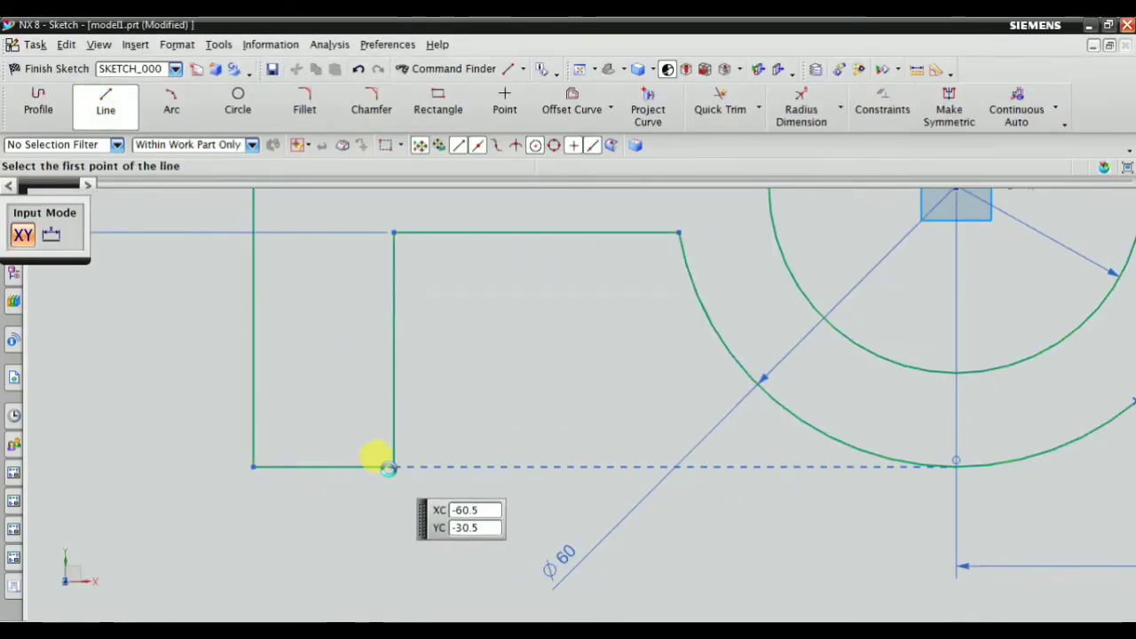
{"action": "left_click", "coordinate": [393, 465]}
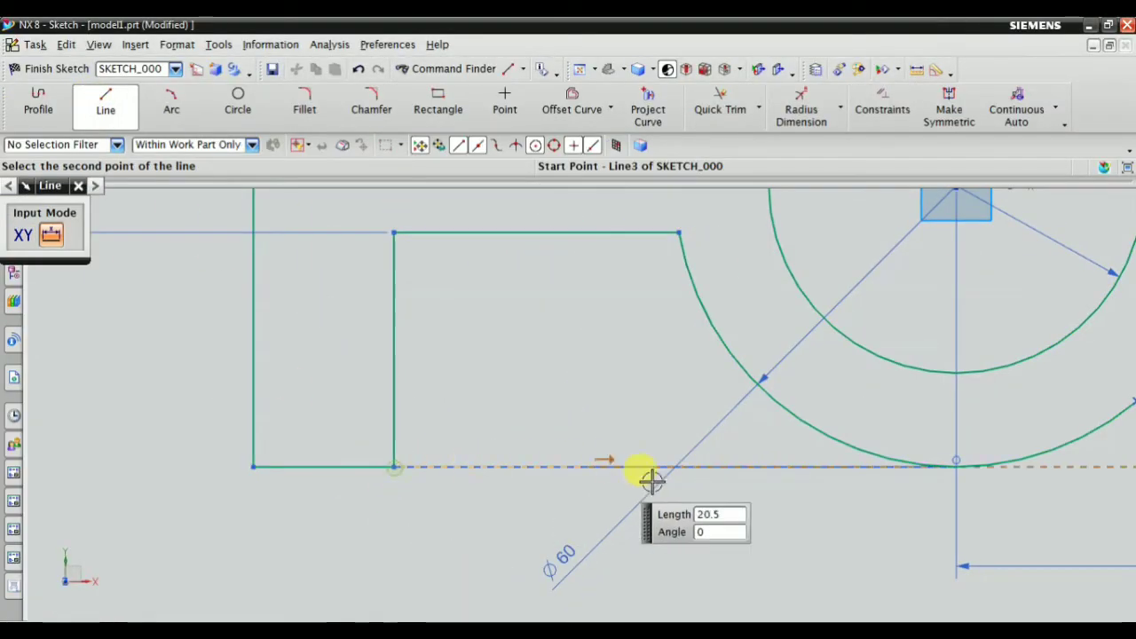
{"action": "left_click", "coordinate": [799, 466]}
{"action": "key", "text": "Escape"}
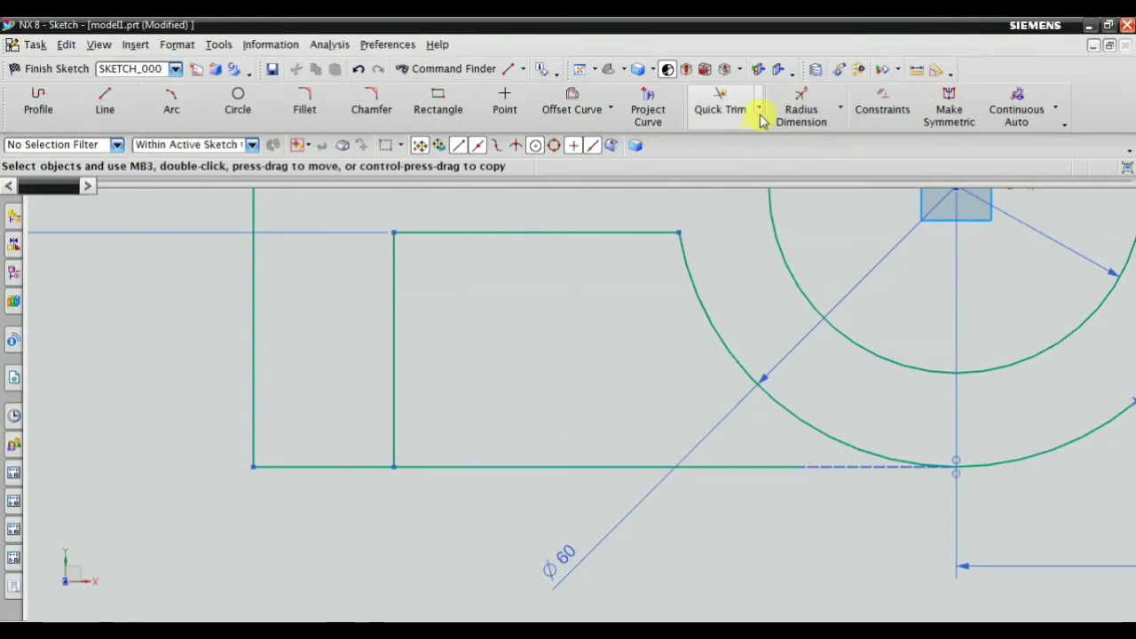
Extend the new lower horizontal line to its tangent point at the bottom of the Ø60 circle.
{"action": "left_click", "coordinate": [759, 107]}
{"action": "left_click", "coordinate": [743, 159]}
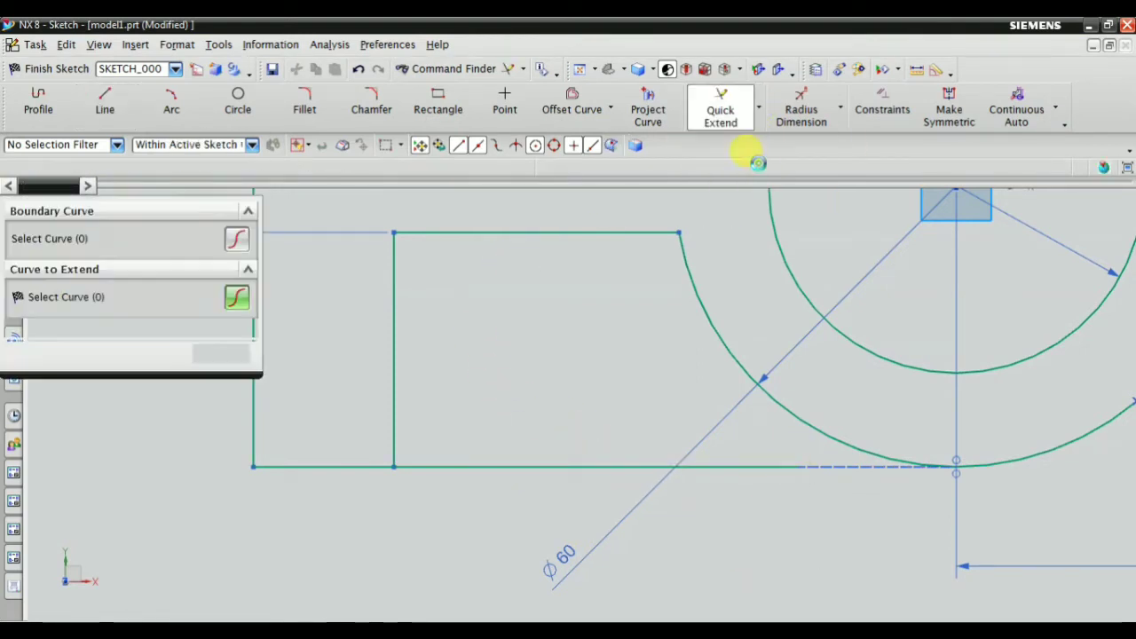
{"action": "left_click", "coordinate": [736, 466]}
{"action": "key", "text": "Escape"}
Mirror the lower horizontal tangent line about the X axis to the upper side of the hub.
{"action": "scroll", "coordinate": [461, 413], "scroll_direction": "down", "scroll_amount": 5}
{"action": "middle_click_drag", "start_coordinate": [552, 221], "coordinate": [497, 309], "text": "shift"}
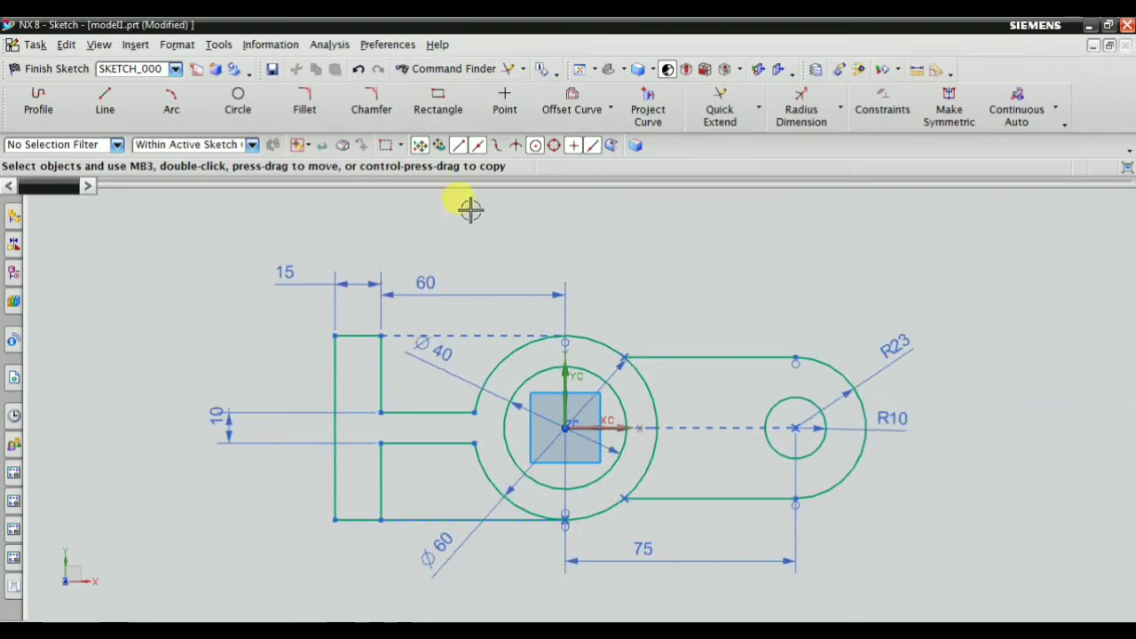
{"action": "left_click", "coordinate": [613, 109]}
{"action": "left_click", "coordinate": [581, 177]}
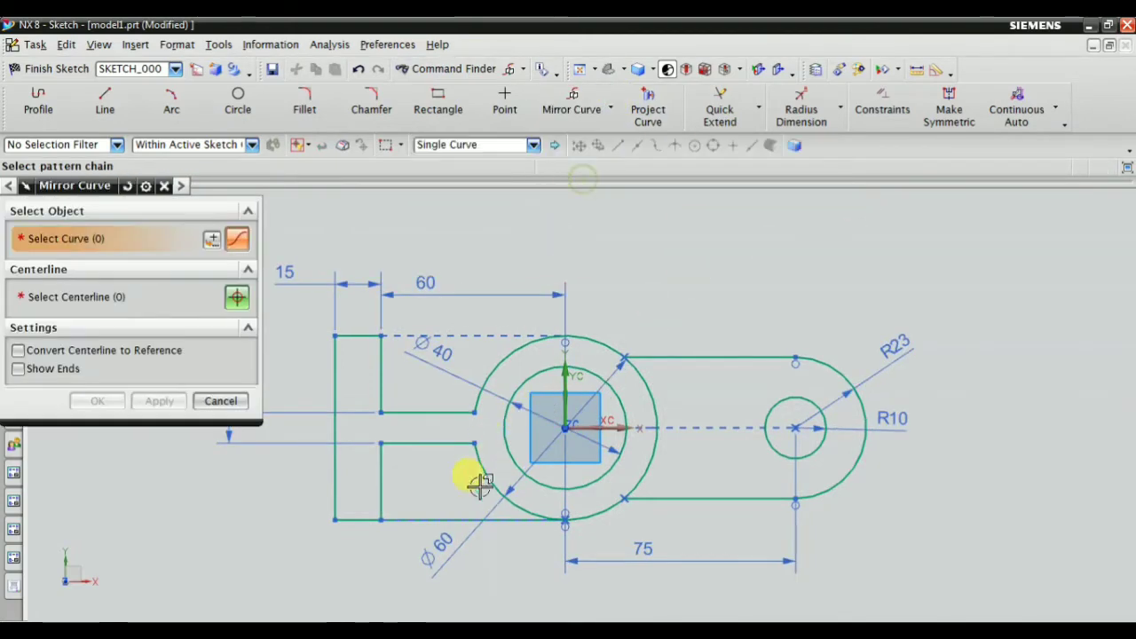
{"action": "left_click", "coordinate": [434, 518]}
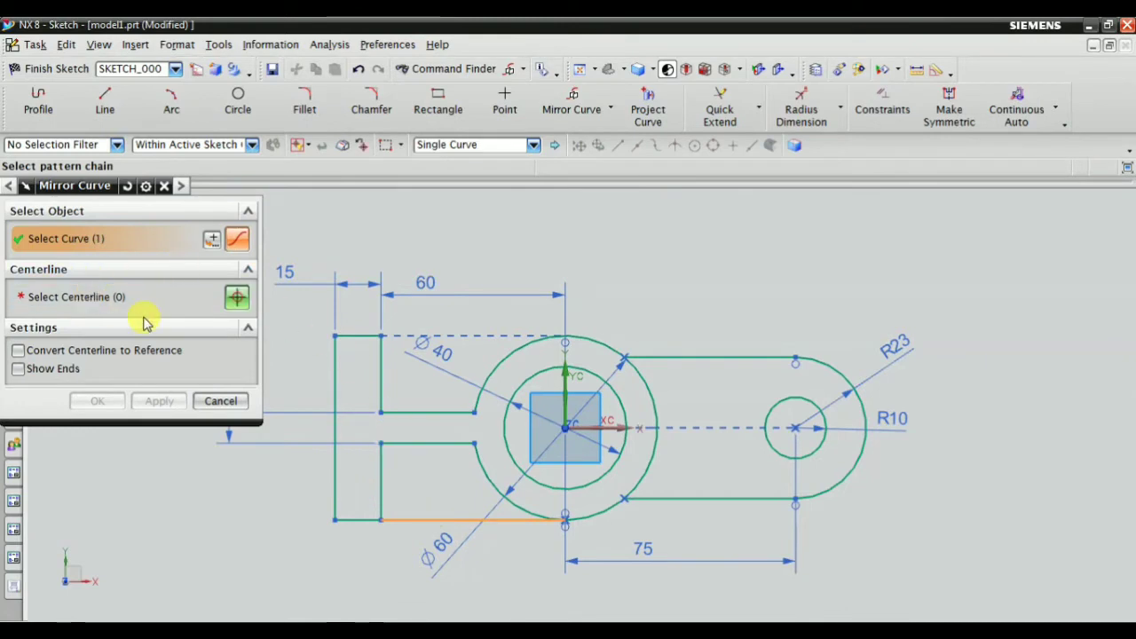
{"action": "left_click", "coordinate": [97, 306]}
{"action": "left_click", "coordinate": [621, 426]}
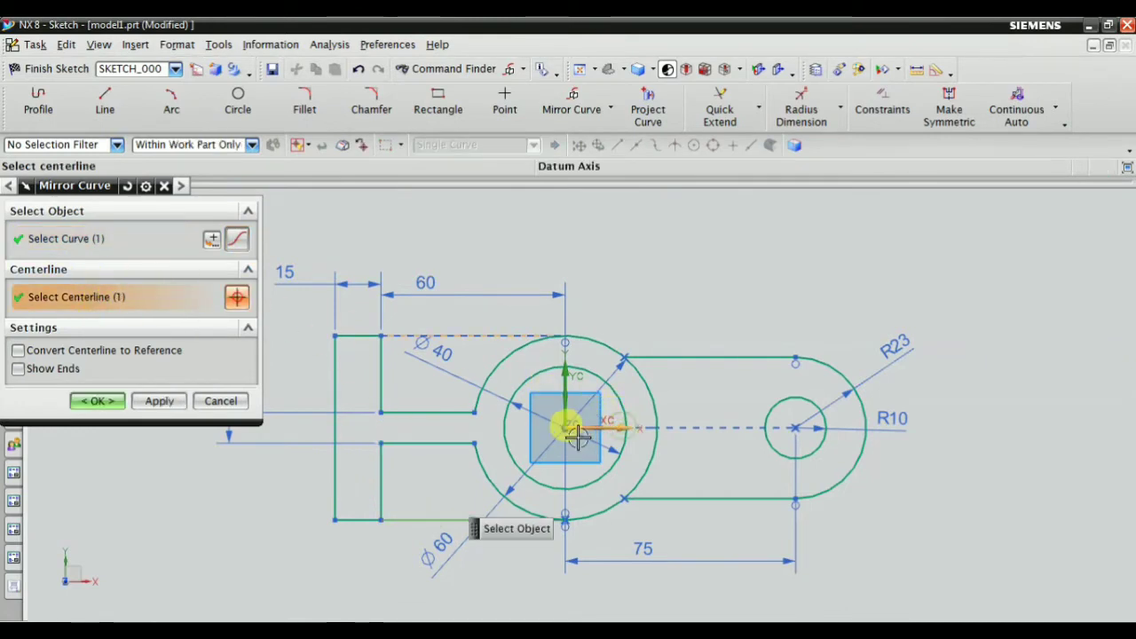
{"action": "left_click", "coordinate": [98, 402]}
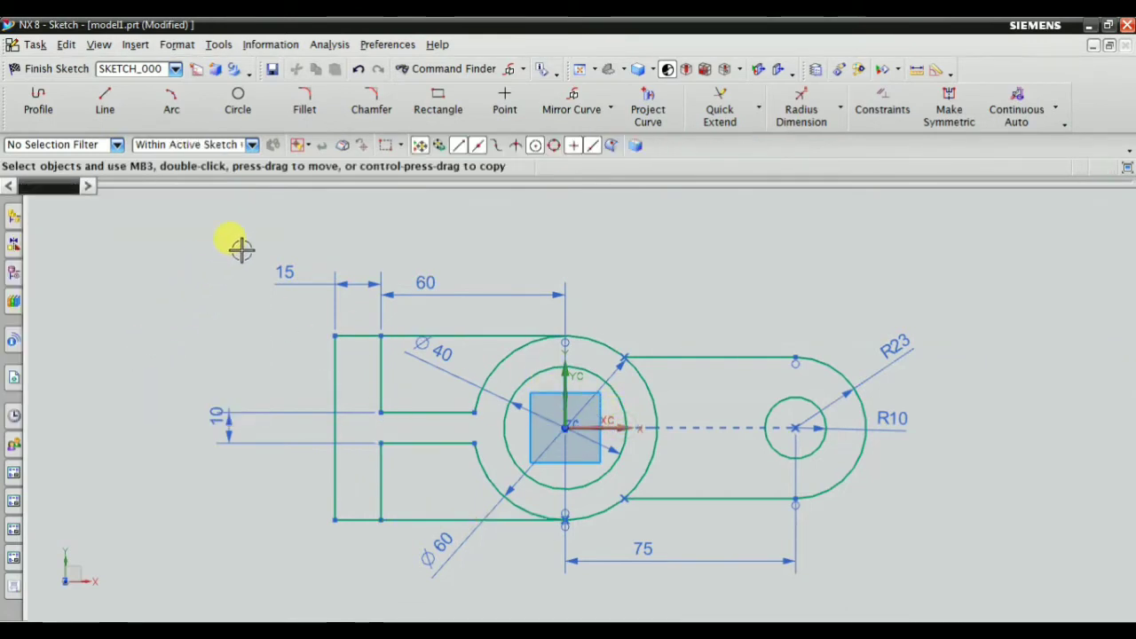
Check the sketch's constraint status and finish the sketch.
{"action": "left_click", "coordinate": [878, 102]}
{"action": "scroll", "coordinate": [577, 249], "scroll_direction": "up", "scroll_amount": 3}
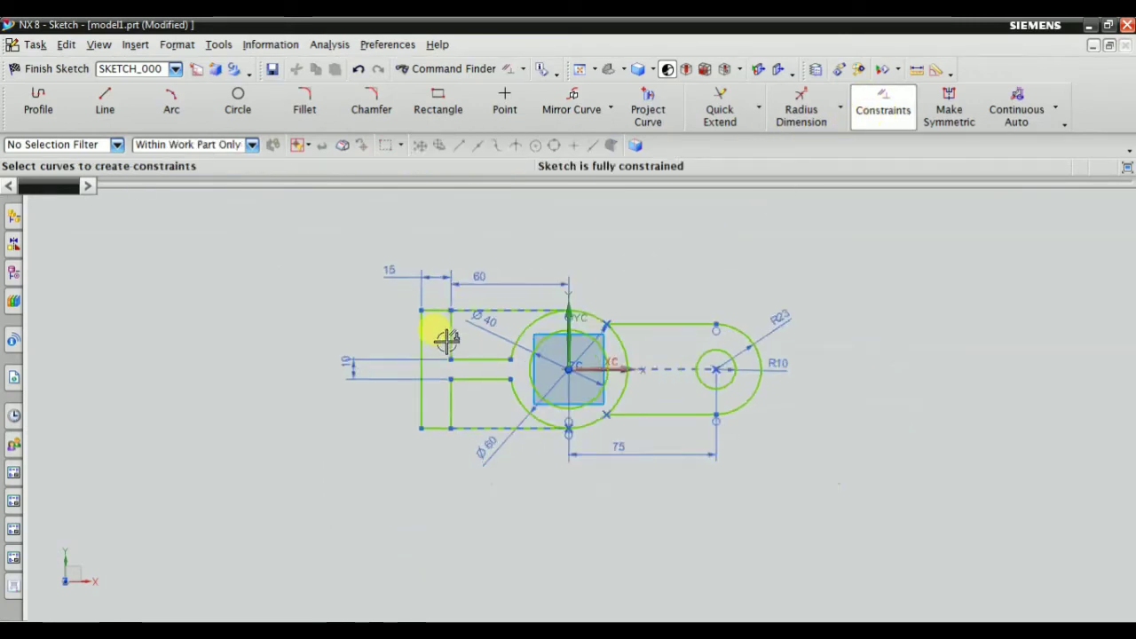
{"action": "scroll", "coordinate": [497, 306], "scroll_direction": "down", "scroll_amount": 3}
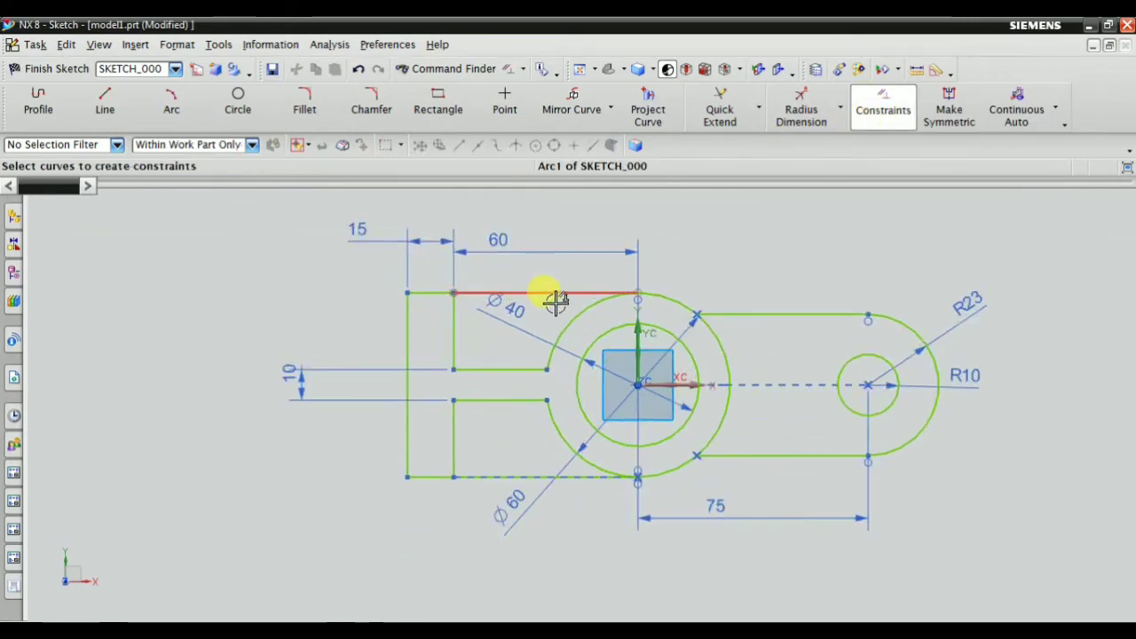
{"action": "left_click", "coordinate": [42, 69]}
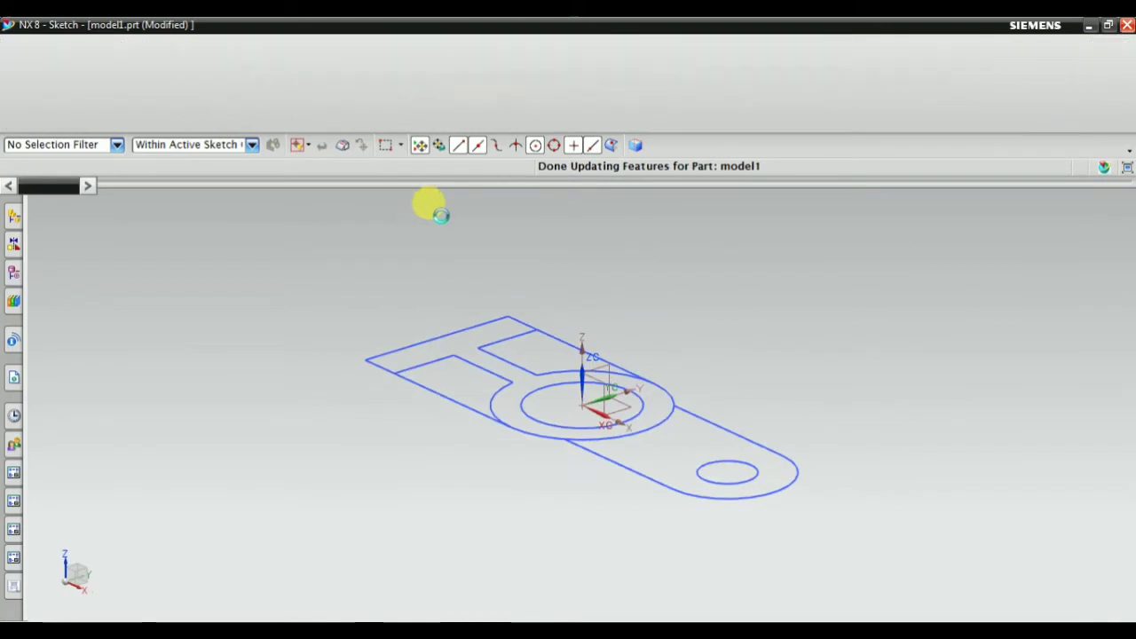
Hide the Datum Coordinate System in the model history.
{"action": "left_click", "coordinate": [13, 273]}
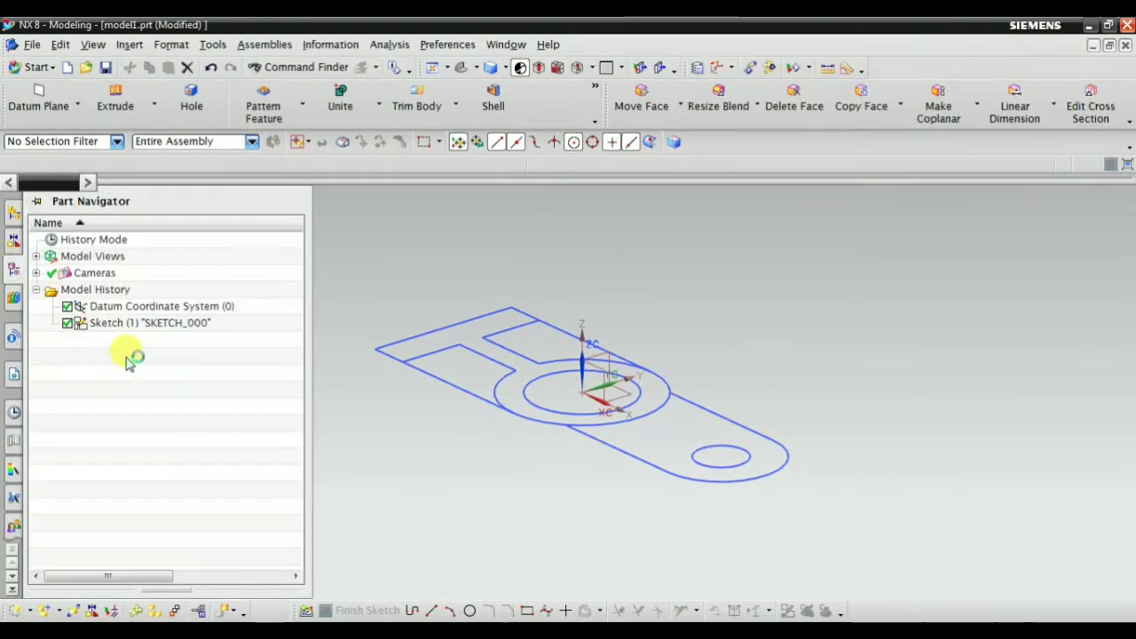
{"action": "right_click", "coordinate": [156, 306]}
{"action": "left_click", "coordinate": [204, 318]}
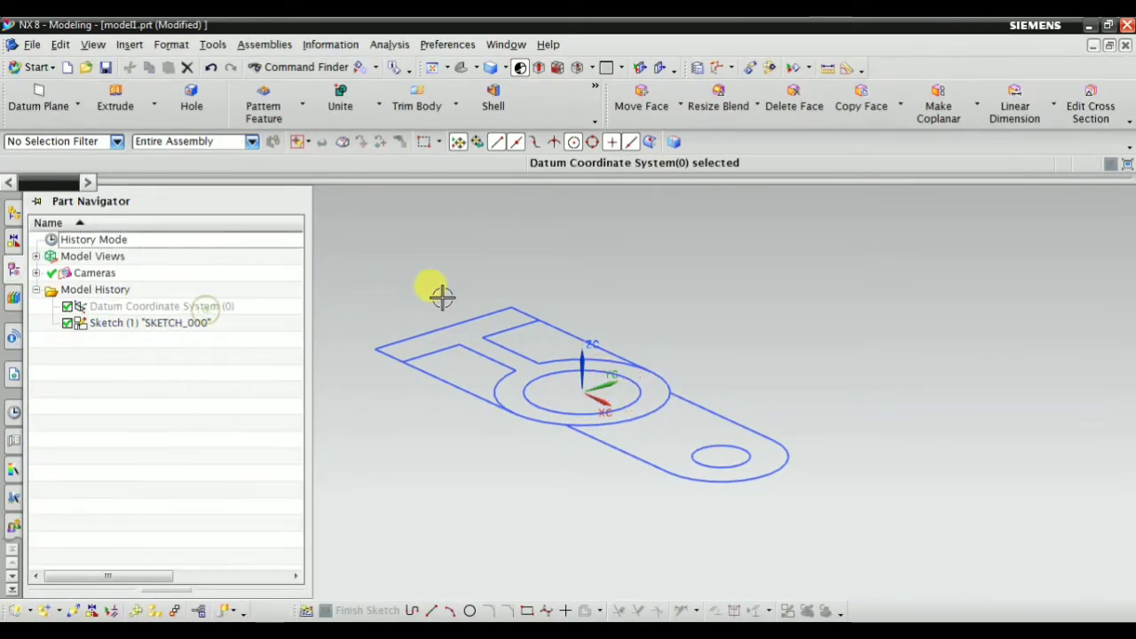
Orient the sketch in an isometric-like view and examine the reference drawing for the bracket's heights and thicknesses.
{"action": "mouse_move", "coordinate": [773, 292]}
{"action": "middle_mouse_down"}
{"action": "mouse_move", "coordinate": [761, 286]}
{"action": "mouse_move", "coordinate": [761, 318]}
{"action": "mouse_move", "coordinate": [764, 300]}
{"action": "mouse_move", "coordinate": [741, 294]}
{"action": "mouse_move", "coordinate": [763, 289]}
{"action": "middle_mouse_up"}
{"action": "right_click", "coordinate": [779, 292]}
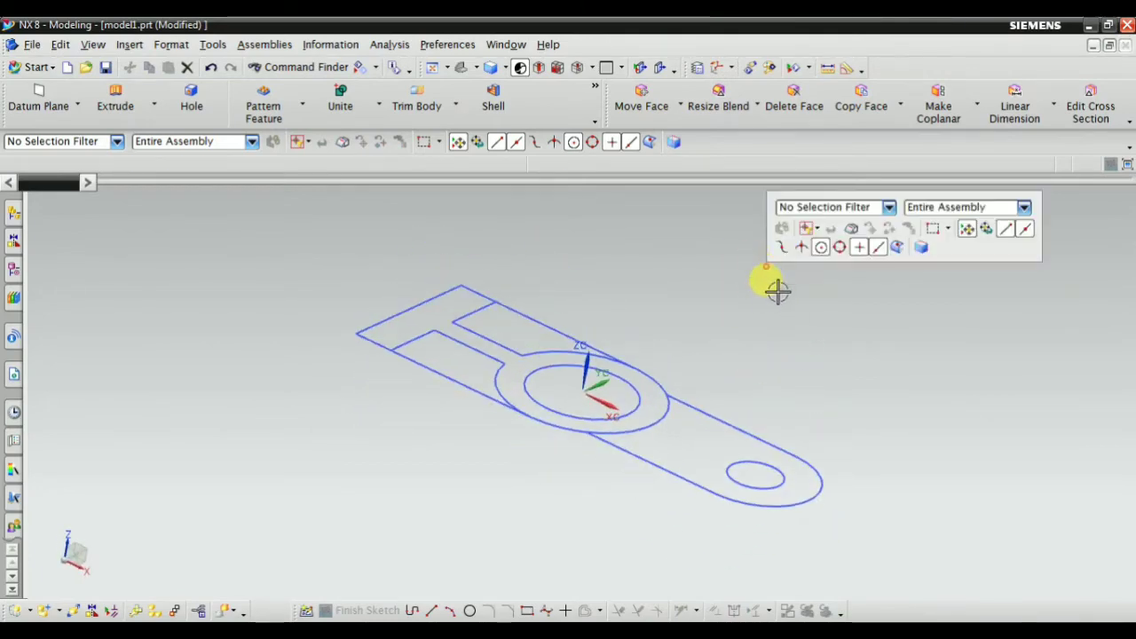
{"action": "left_click", "coordinate": [811, 312]}
{"action": "middle_click_drag", "start_coordinate": [834, 296], "coordinate": [799, 299]}
{"action": "scroll", "coordinate": [799, 299], "scroll_direction": "down", "scroll_amount": 4}
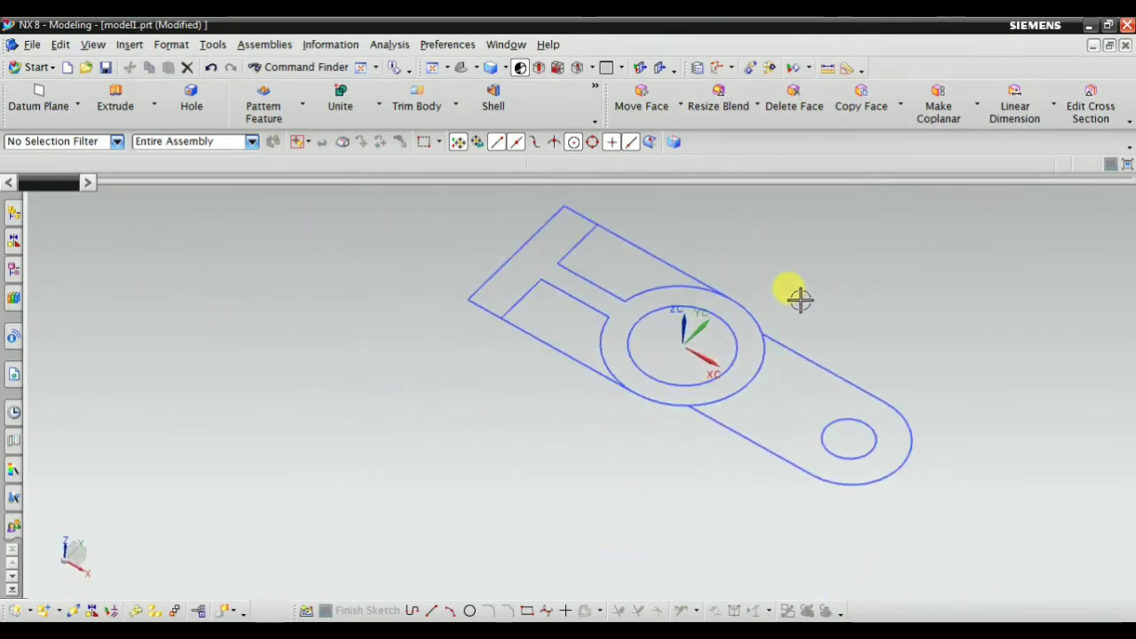
{"action": "scroll", "coordinate": [840, 282], "scroll_direction": "up", "scroll_amount": 1}
{"action": "middle_click_drag", "start_coordinate": [877, 284], "coordinate": [908, 254]}
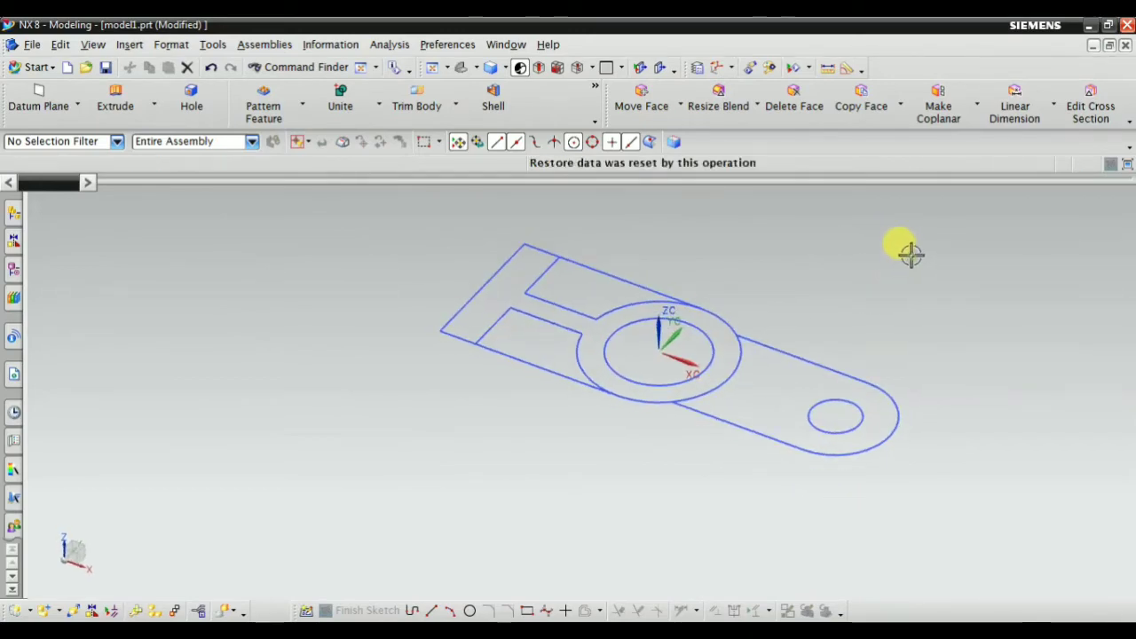
{"action": "key", "text": "alt+Tab"}
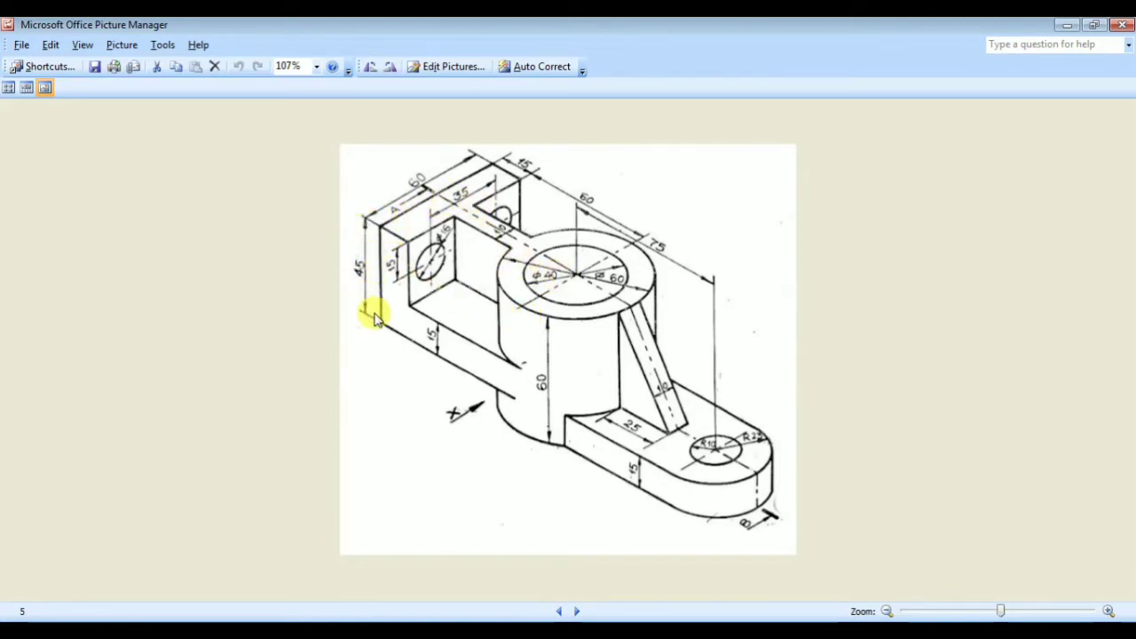
{"action": "left_click", "coordinate": [327, 622]}
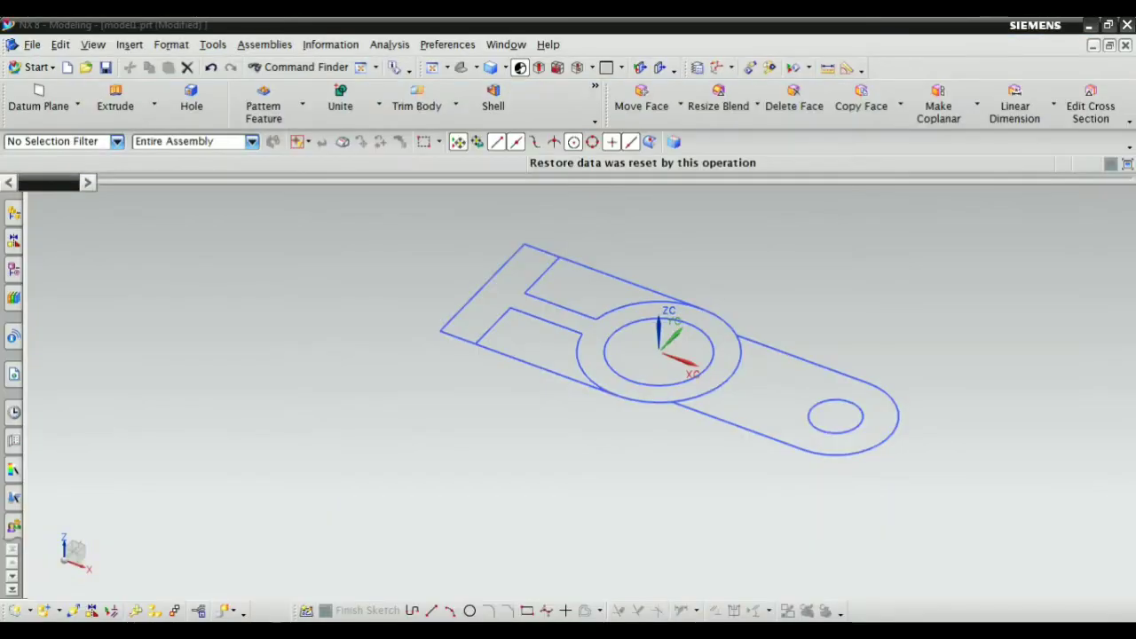
{"action": "left_click", "coordinate": [348, 621]}
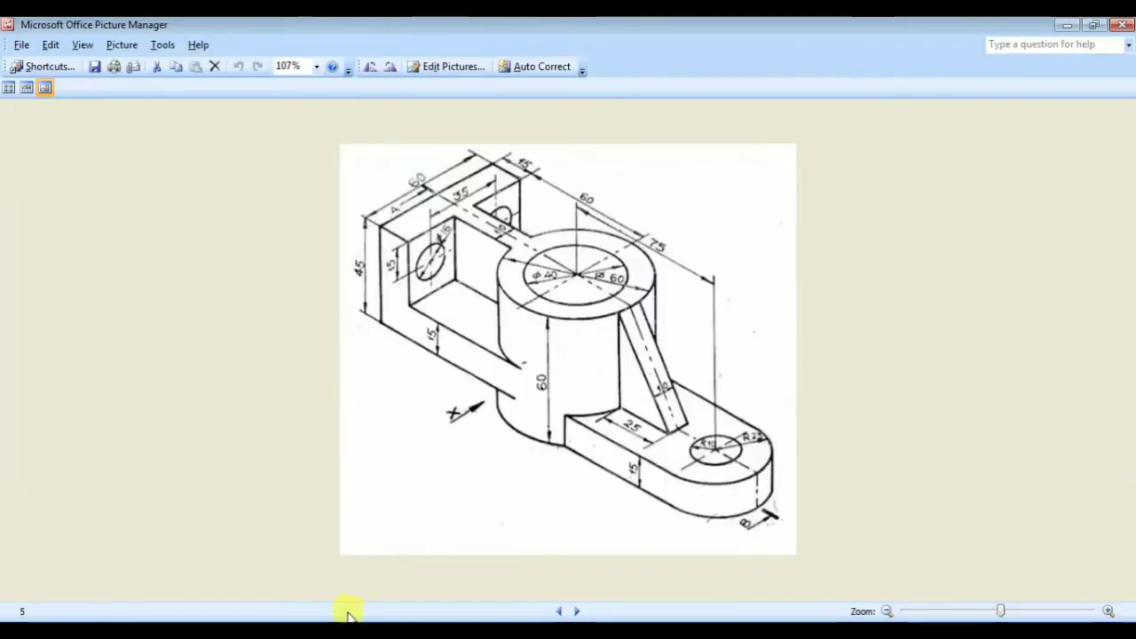
{"action": "left_click", "coordinate": [348, 620]}
{"action": "left_click", "coordinate": [362, 425]}
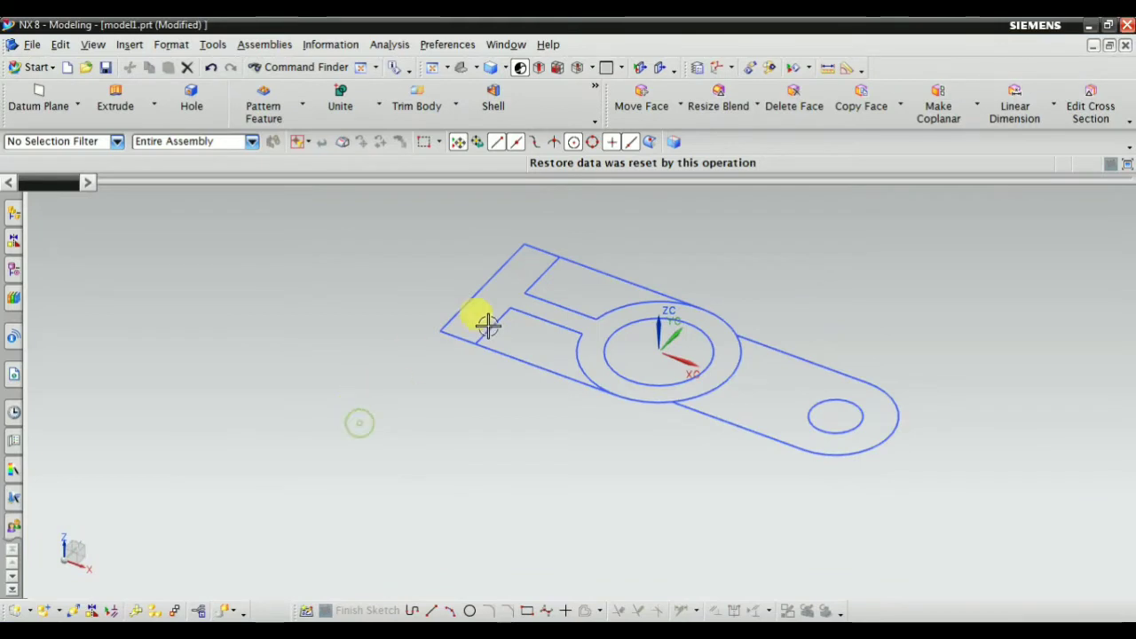
Start an Extrude with Region Boundary Curves selection and select the T-plate, web and hub ring region as its section.
{"action": "left_click", "coordinate": [117, 106]}
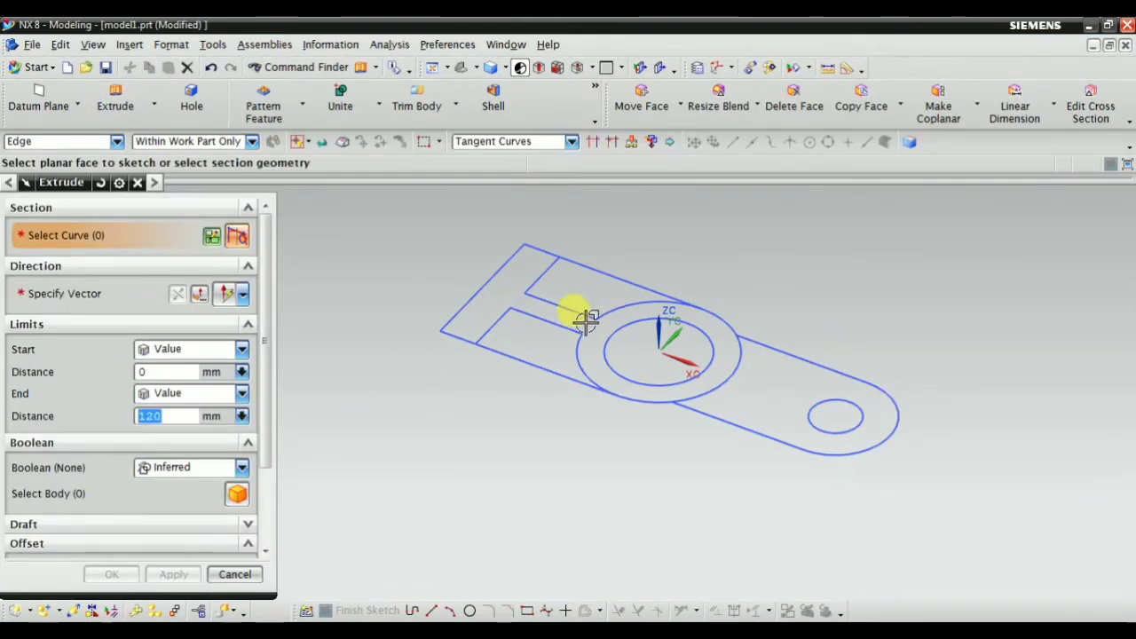
{"action": "left_click", "coordinate": [506, 142]}
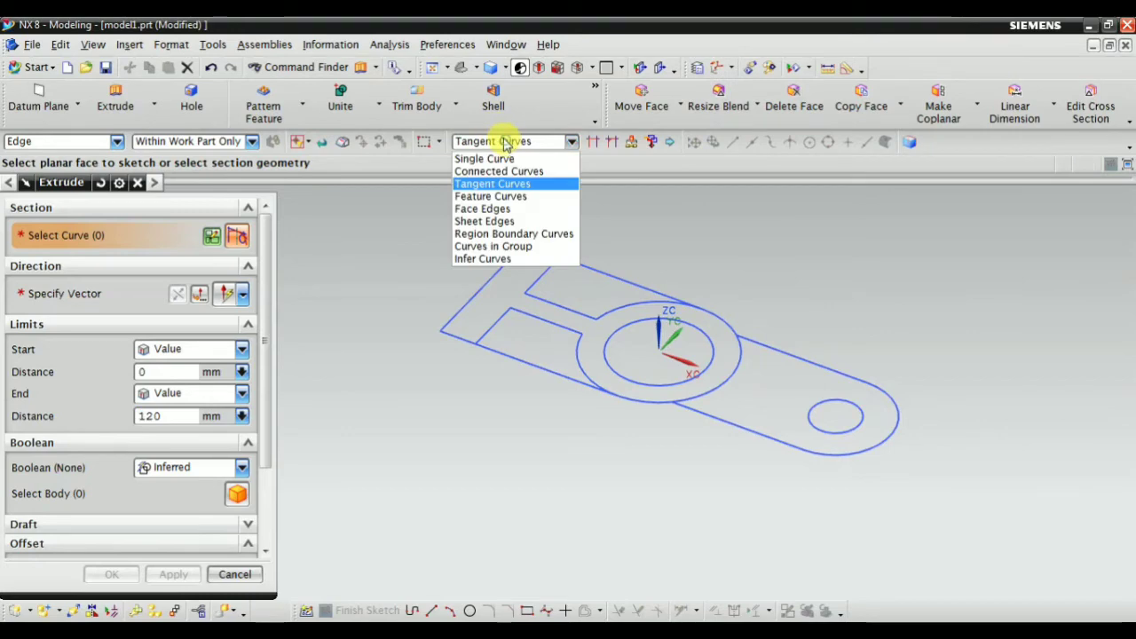
{"action": "left_click", "coordinate": [497, 234]}
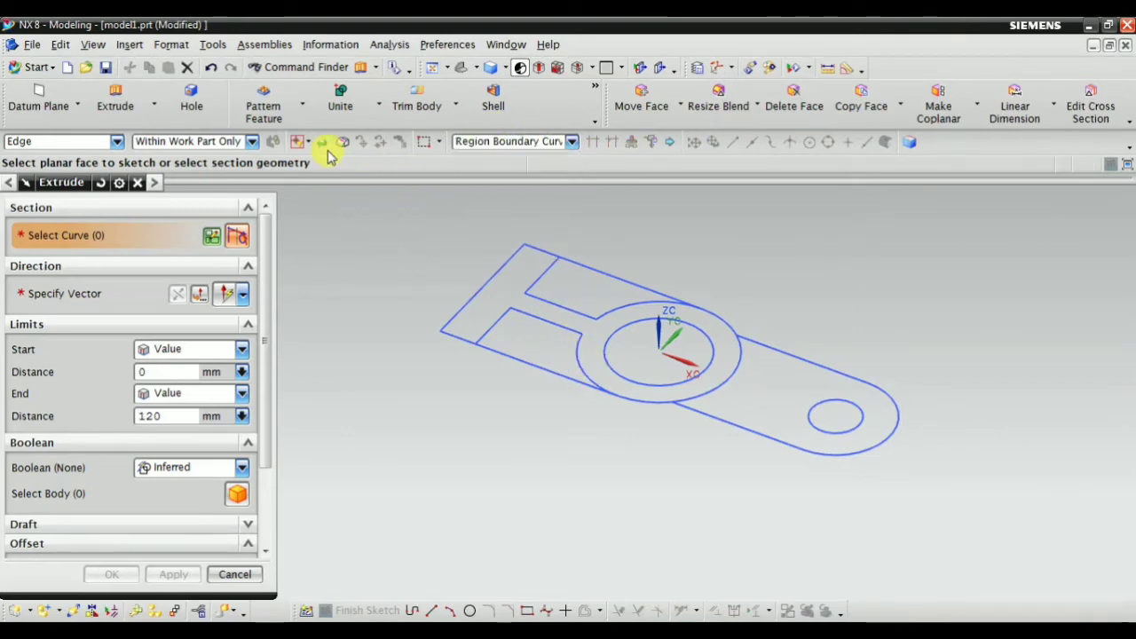
{"action": "mouse_move", "coordinate": [497, 357]}
{"action": "middle_mouse_down"}
{"action": "mouse_move", "coordinate": [524, 331]}
{"action": "mouse_move", "coordinate": [523, 352]}
{"action": "mouse_move", "coordinate": [585, 359]}
{"action": "middle_mouse_up"}
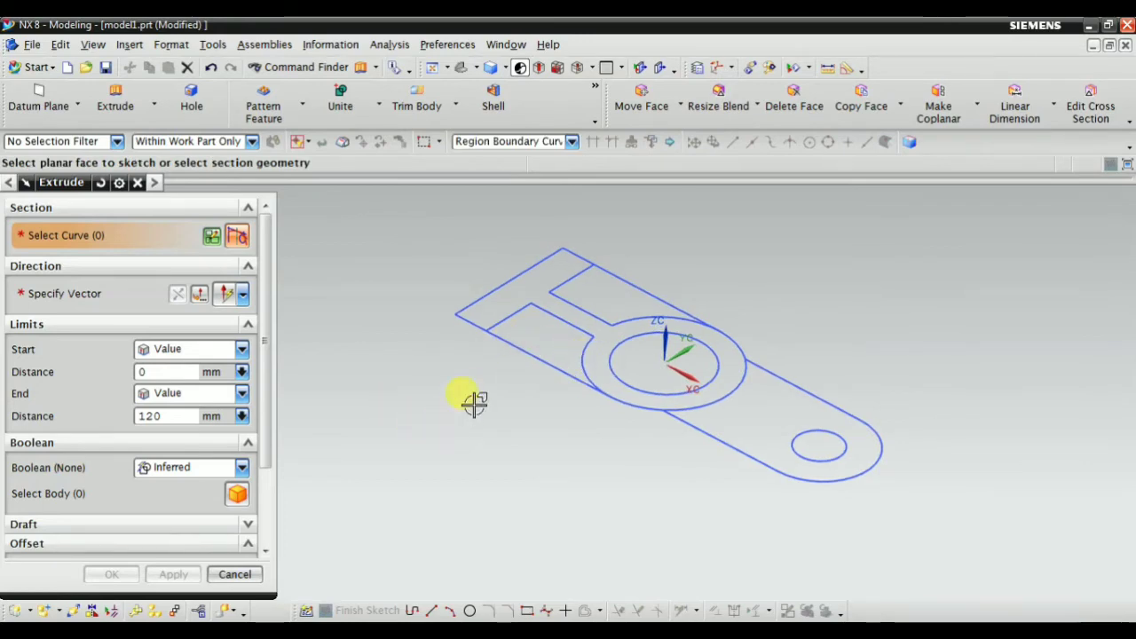
{"action": "middle_click_drag", "start_coordinate": [467, 443], "coordinate": [471, 415]}
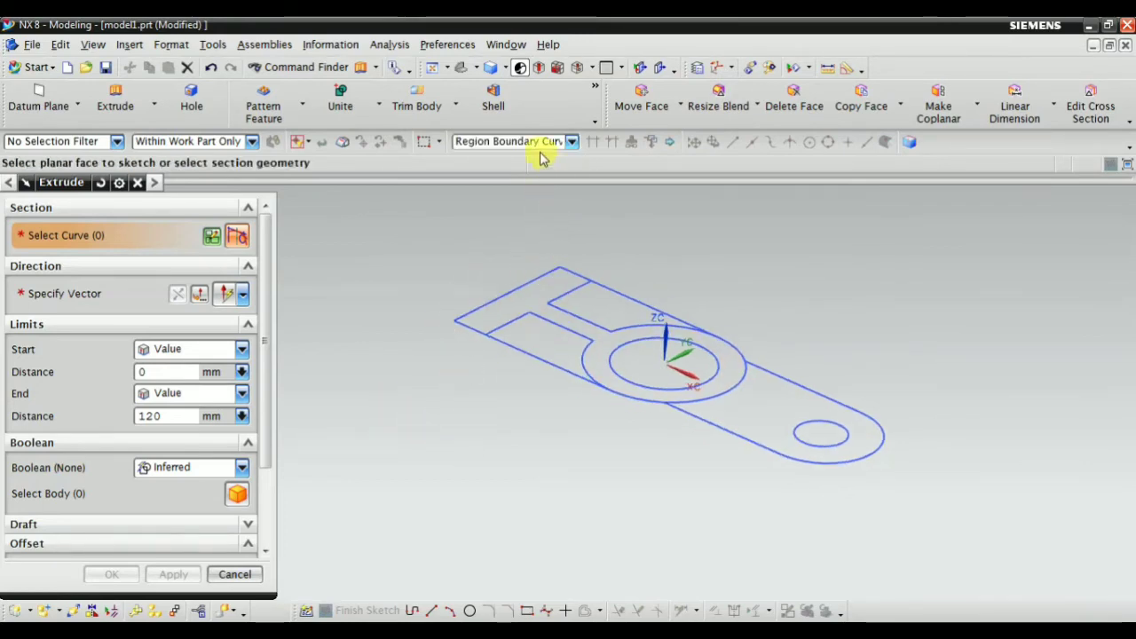
{"action": "left_click", "coordinate": [612, 377]}
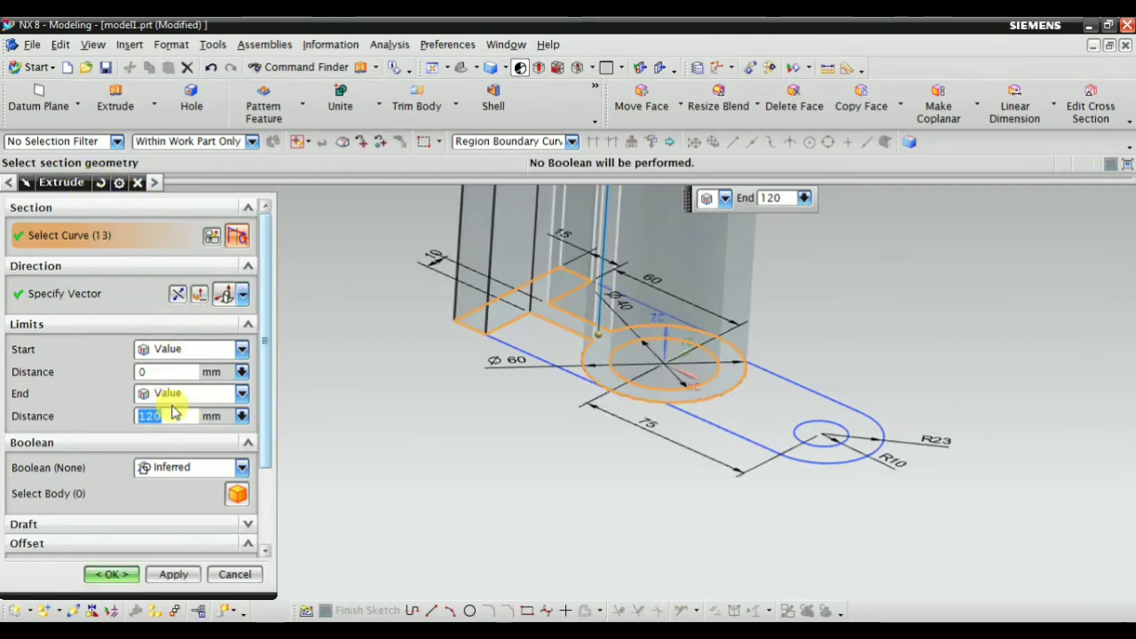
Check the plate height in the reference drawing and extrude the selected region from 0 to 45 mm with Boolean None.
{"action": "key", "text": "alt+Tab"}
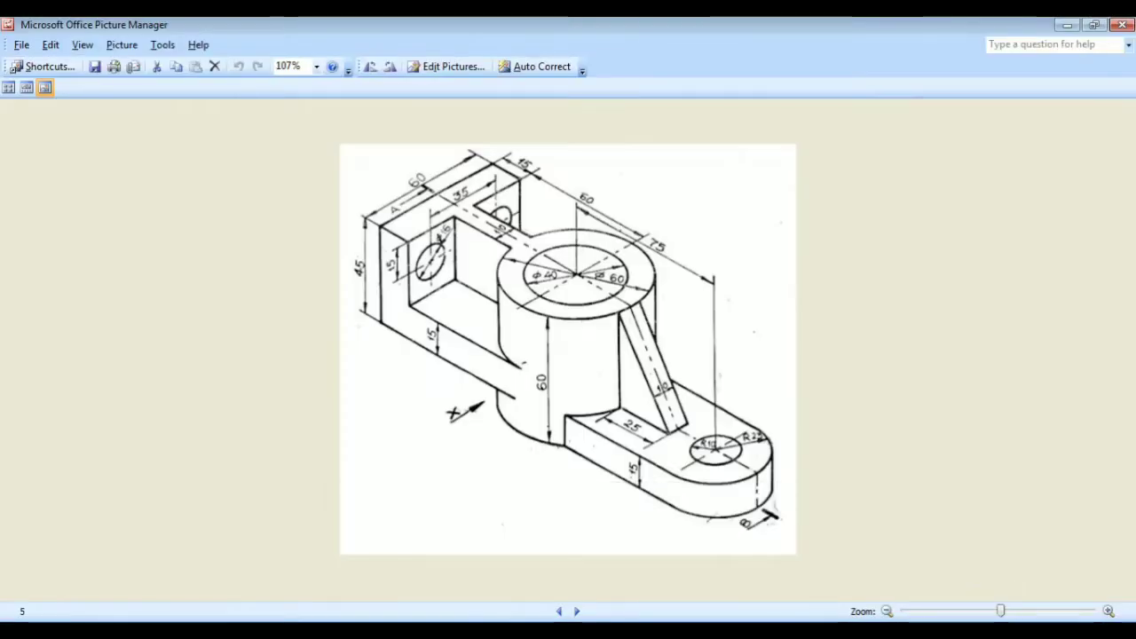
{"action": "key", "text": "alt+Tab"}
{"action": "key", "text": "alt+Tab"}
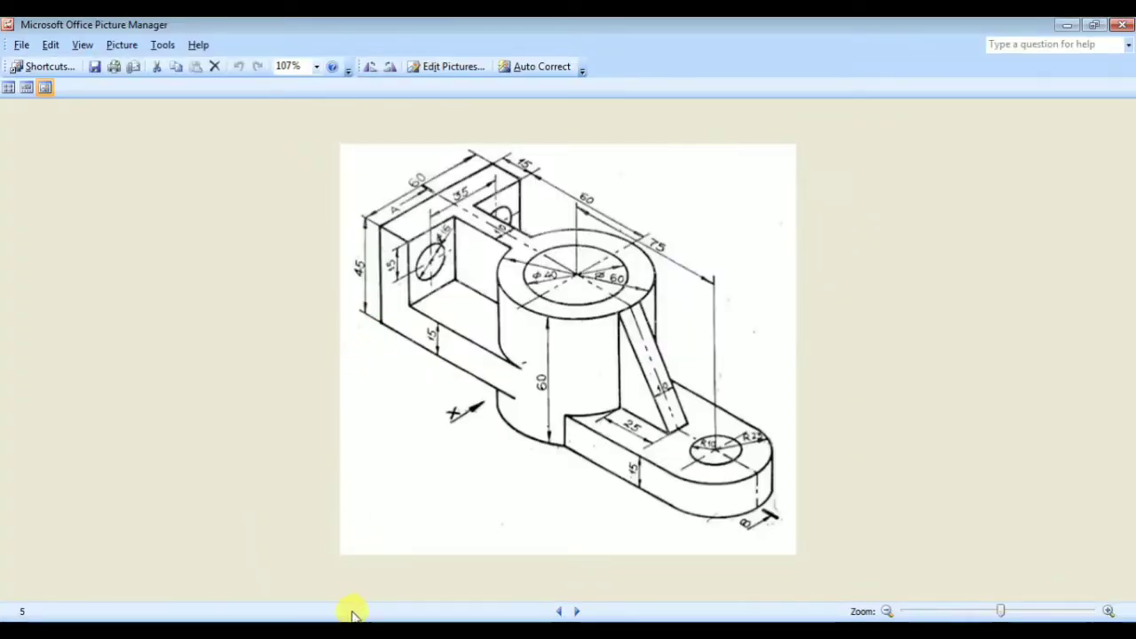
{"action": "key", "text": "alt+Tab"}
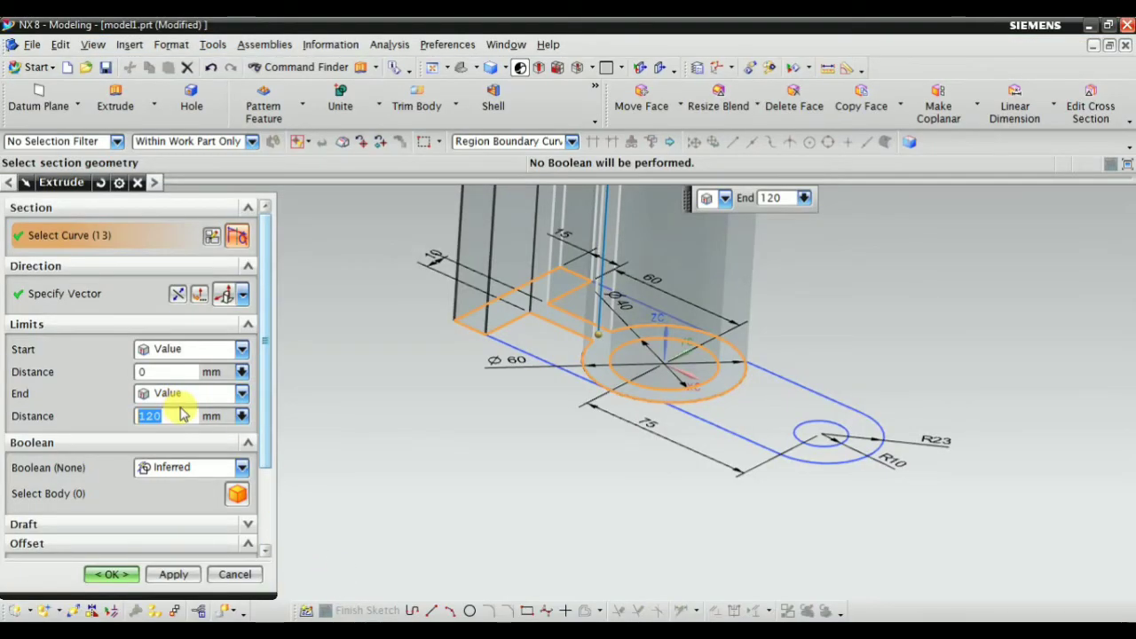
{"action": "key", "text": "Return"}
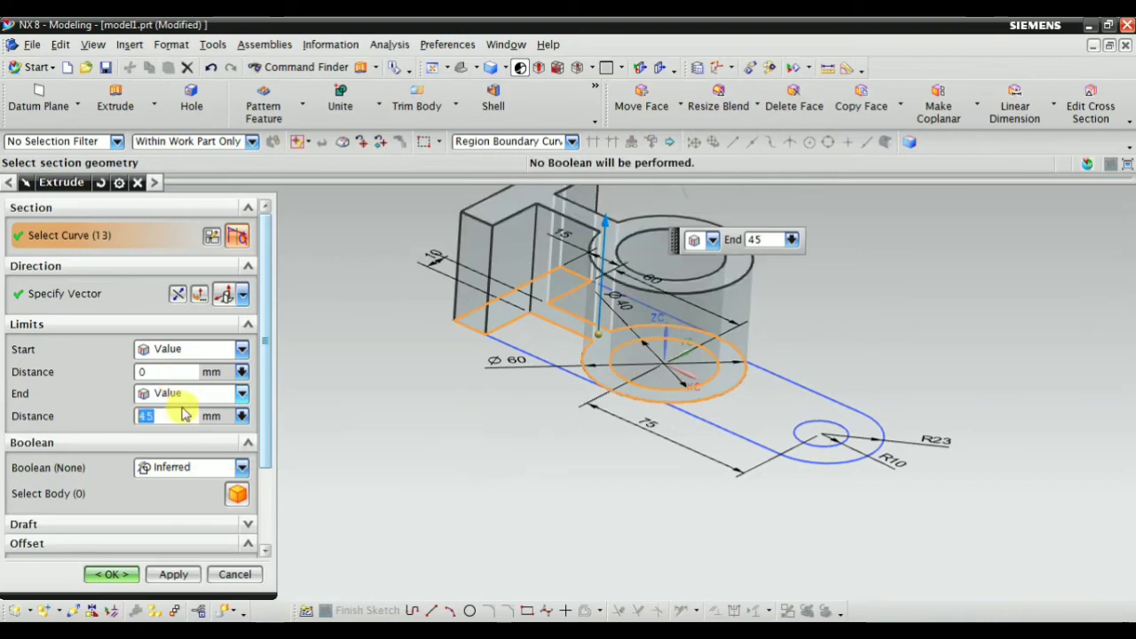
{"action": "left_click", "coordinate": [178, 467]}
{"action": "left_click", "coordinate": [161, 486]}
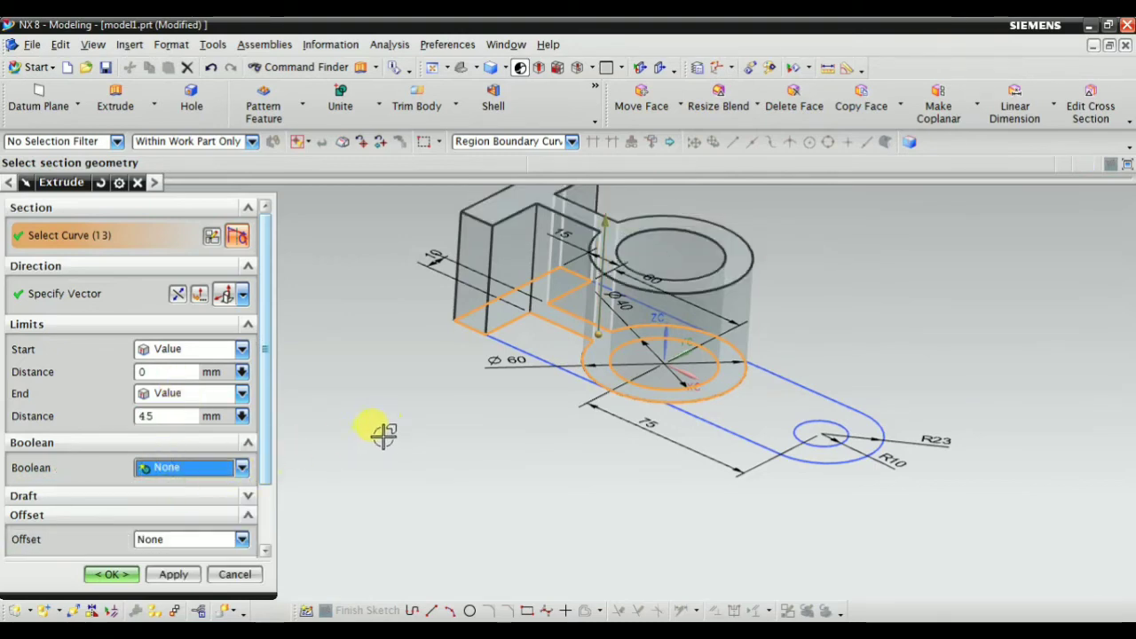
{"action": "left_click", "coordinate": [174, 575]}
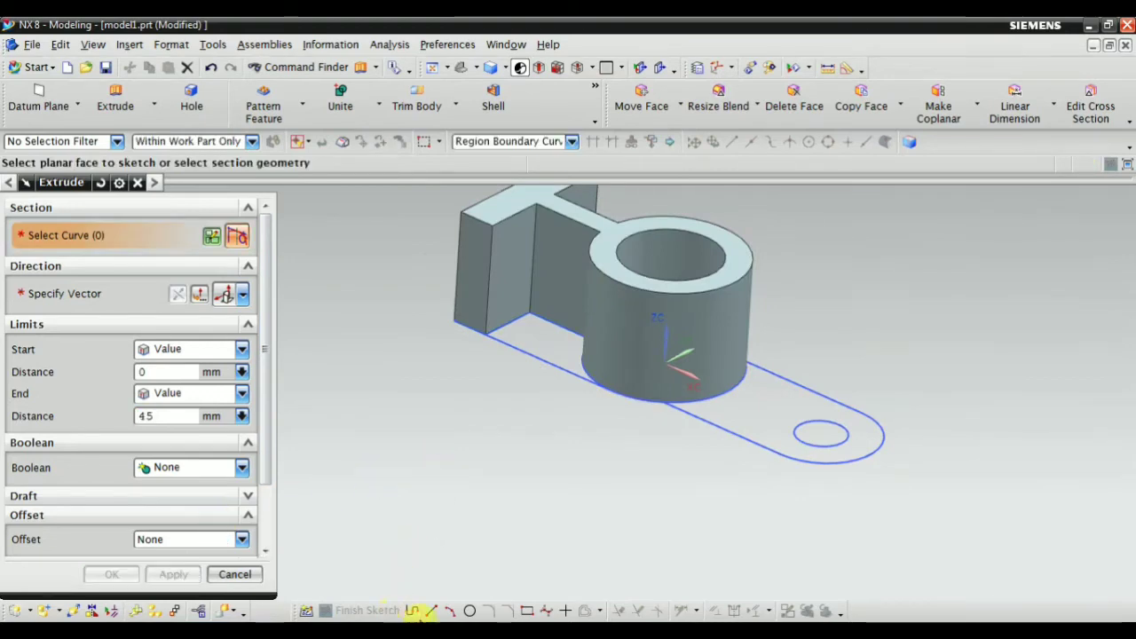
Compare the extruded body with the reference drawing, examining the hub and web heights, and close Extrude.
{"action": "key", "text": "alt+Tab"}
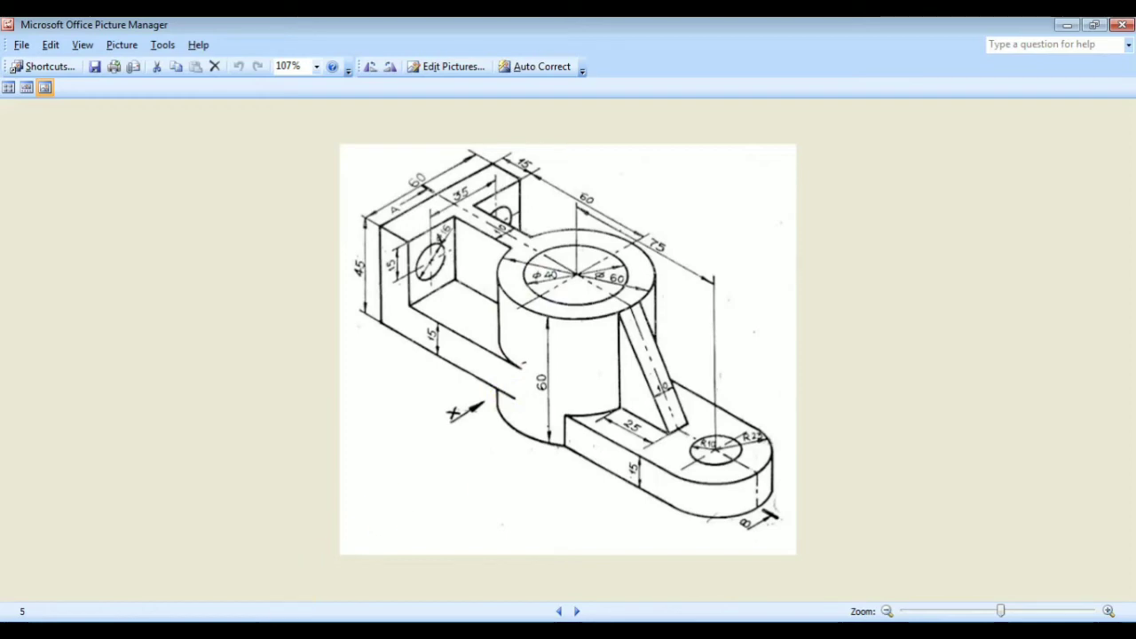
{"action": "key", "text": "alt+Tab"}
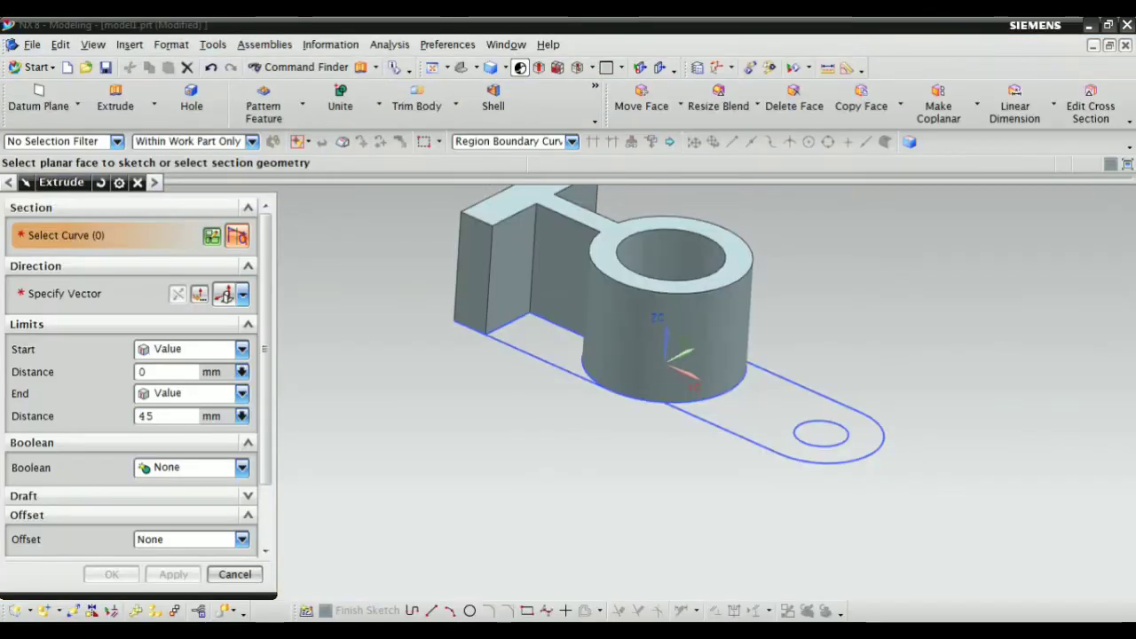
{"action": "key", "text": "alt+Tab"}
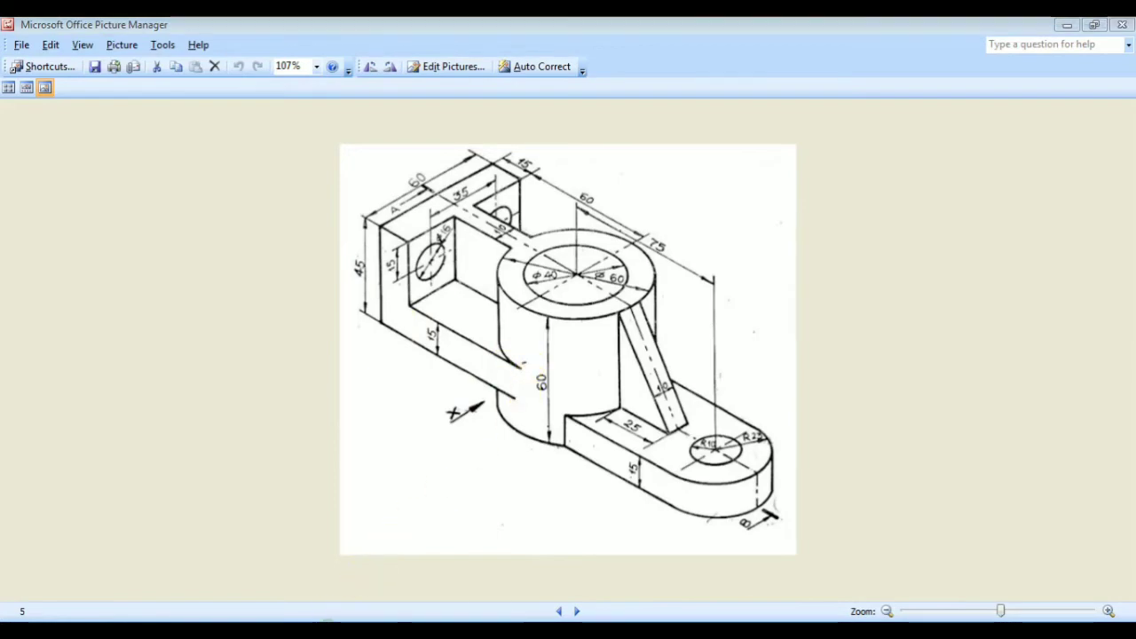
{"action": "key", "text": "alt+Tab"}
{"action": "middle_click_drag", "start_coordinate": [432, 456], "coordinate": [356, 576]}
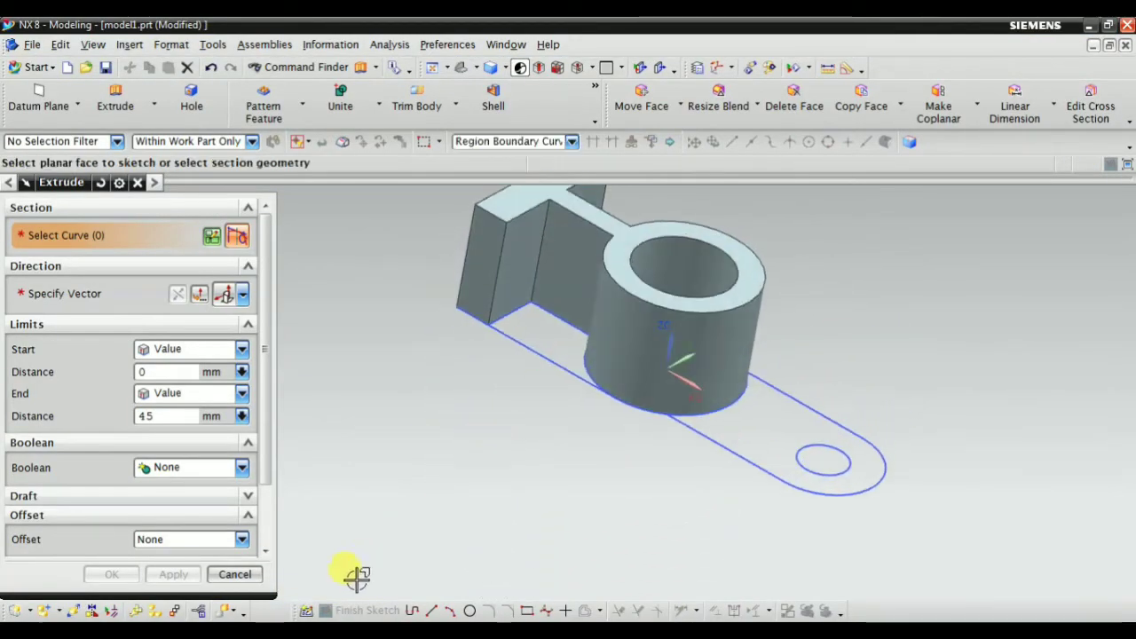
{"action": "key", "text": "alt+Tab"}
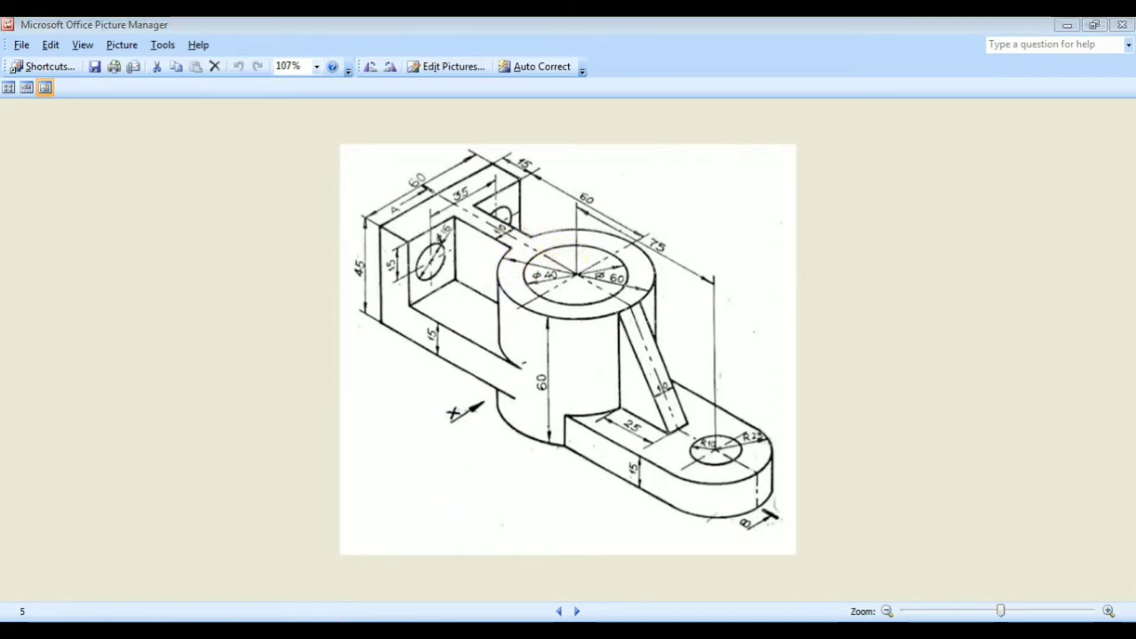
{"action": "key", "text": "alt+Tab"}
{"action": "left_click", "coordinate": [234, 574]}
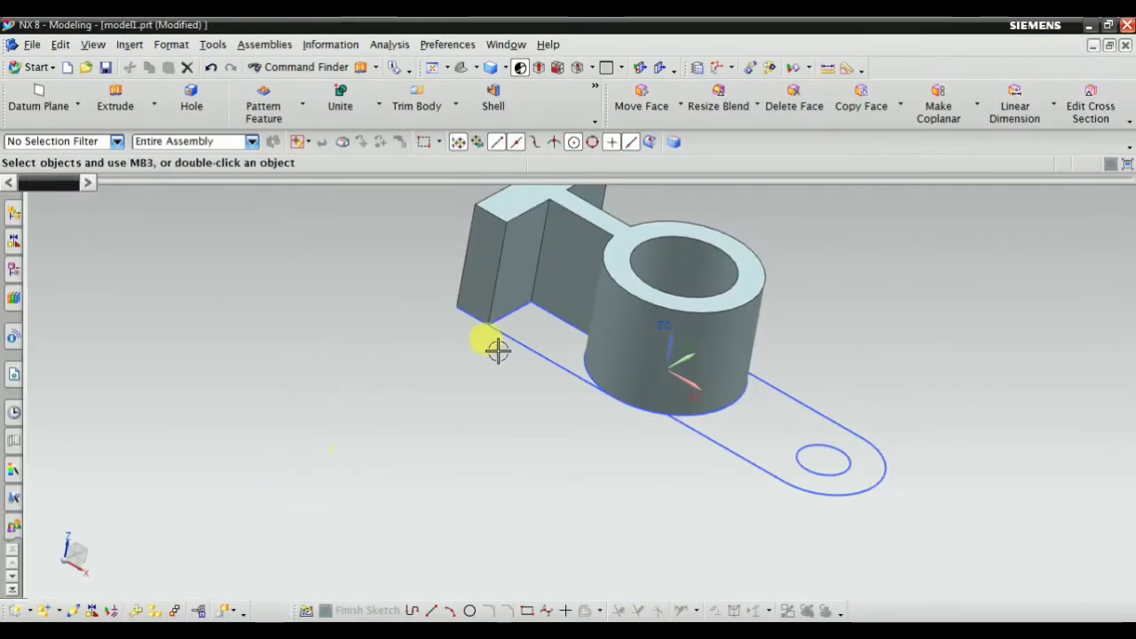
Reopen the base sketch in the sketch task environment and use Quick Extend to close the 60 mm hub circle across the web.
{"action": "left_click", "coordinate": [490, 337]}
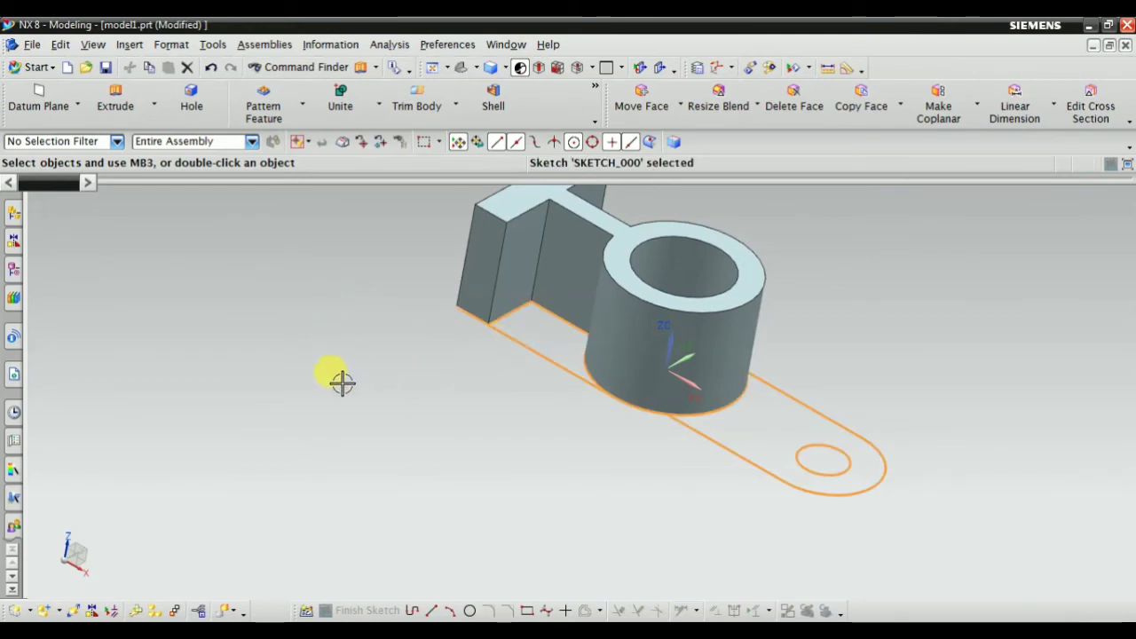
{"action": "double_click", "coordinate": [523, 348]}
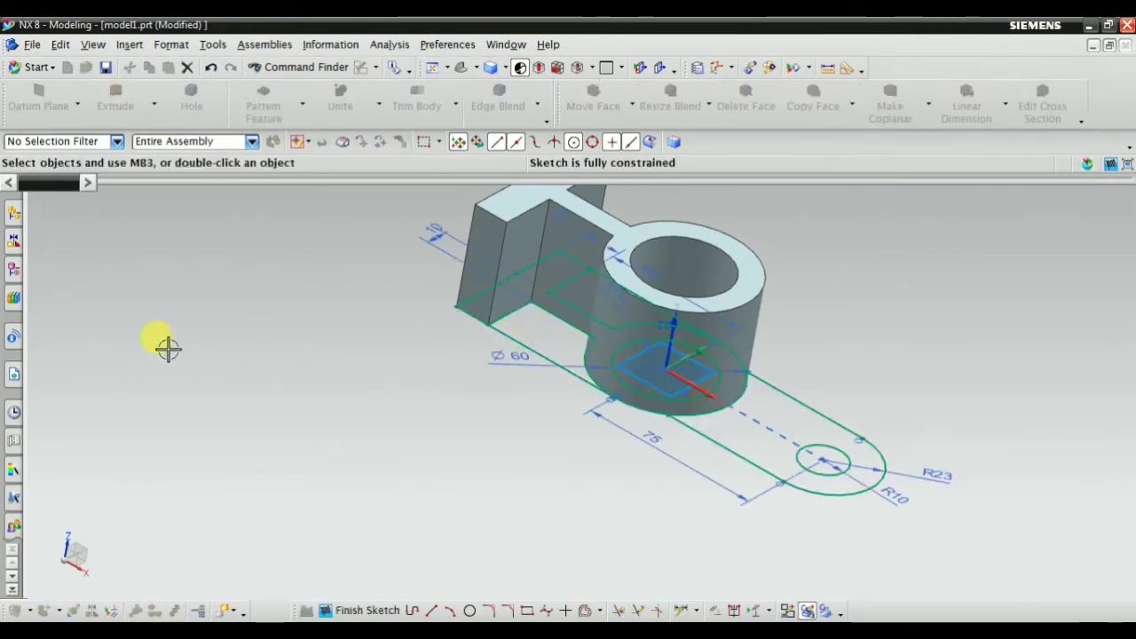
{"action": "left_click", "coordinate": [786, 611]}
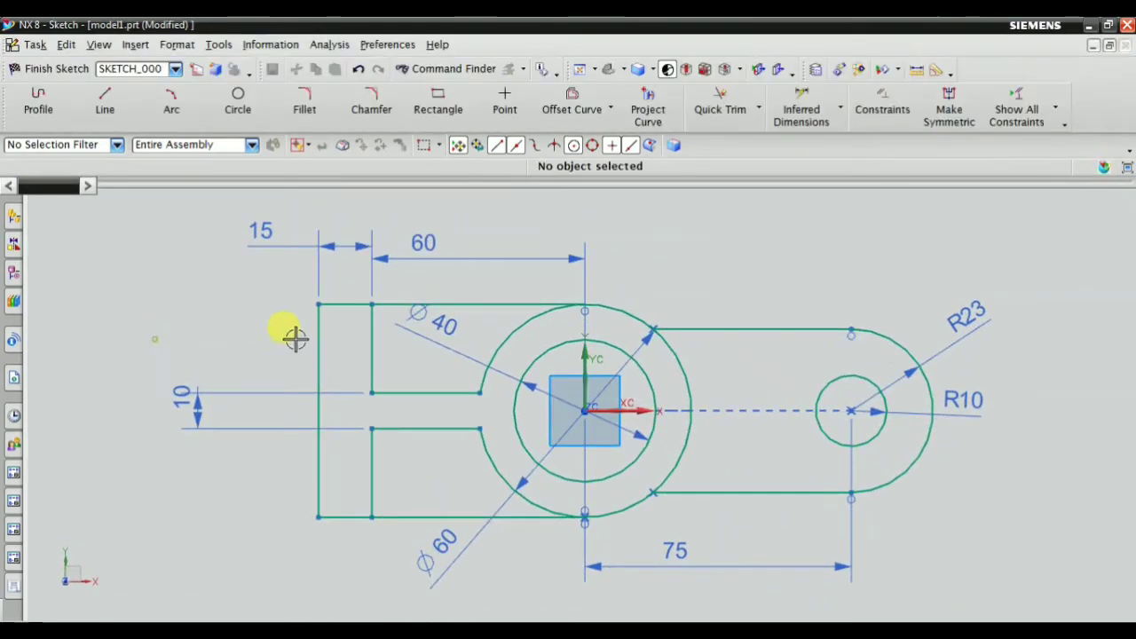
{"action": "scroll", "coordinate": [497, 373], "scroll_direction": "up", "scroll_amount": 5}
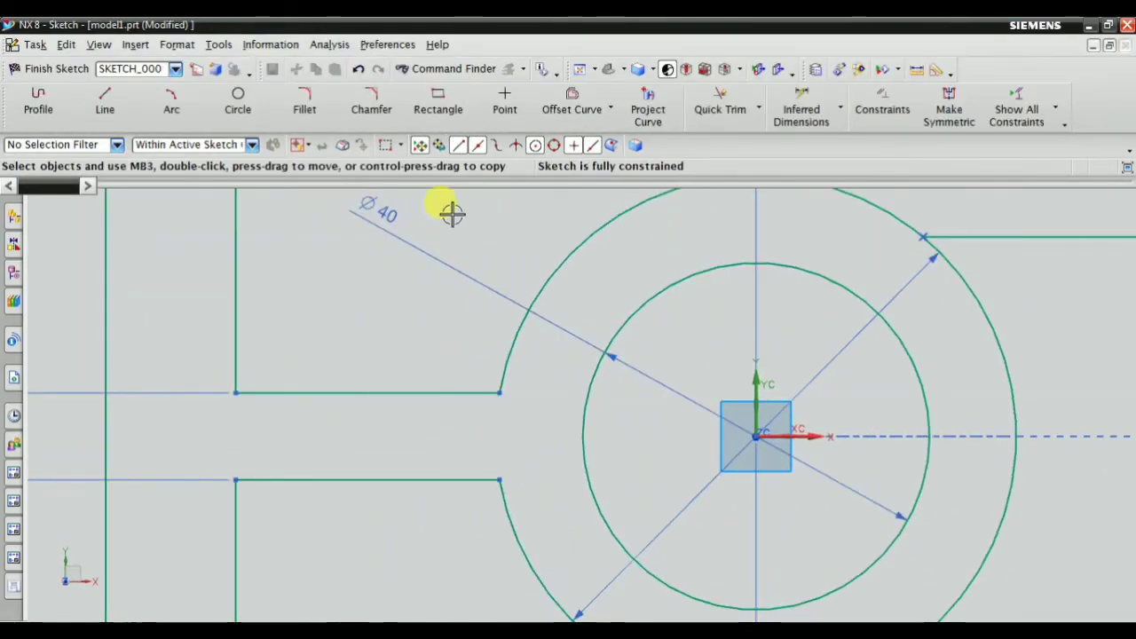
{"action": "left_click", "coordinate": [758, 107]}
{"action": "left_click", "coordinate": [748, 158]}
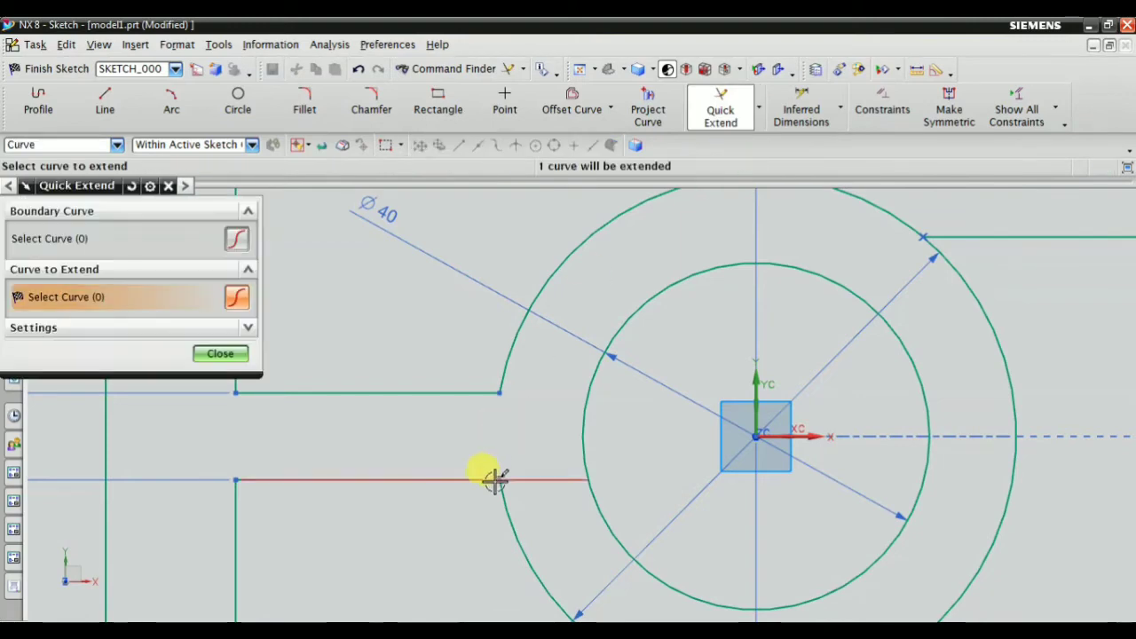
{"action": "key", "text": "Escape"}
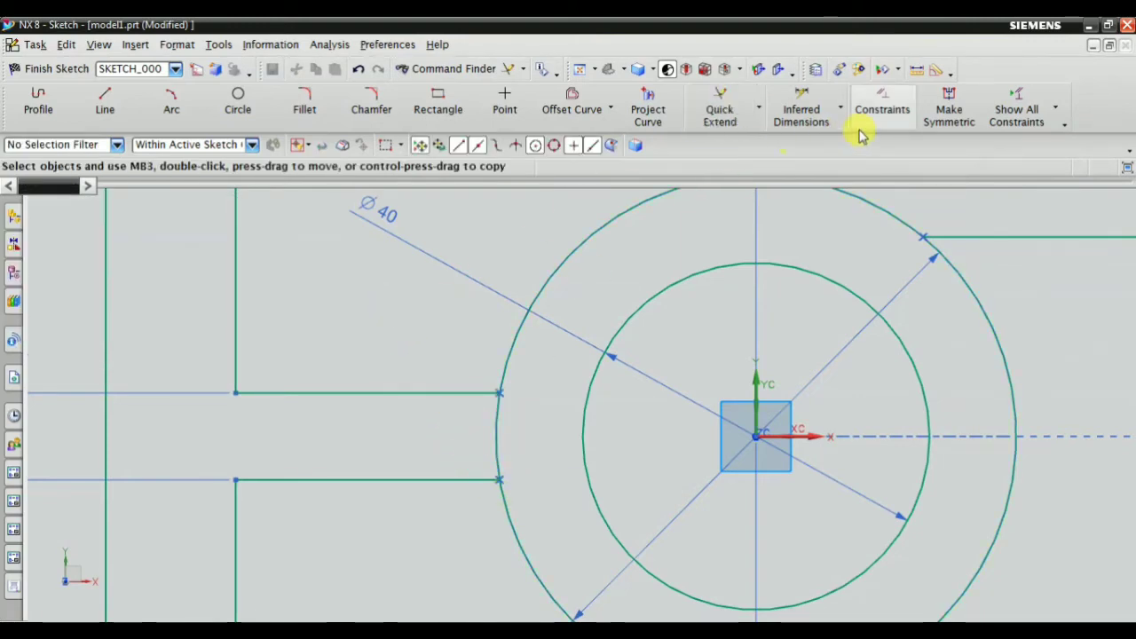
Check the constraint status of the edited sketch, finish it and inspect the updated body.
{"action": "left_click", "coordinate": [894, 104]}
{"action": "scroll", "coordinate": [577, 323], "scroll_direction": "down", "scroll_amount": 4}
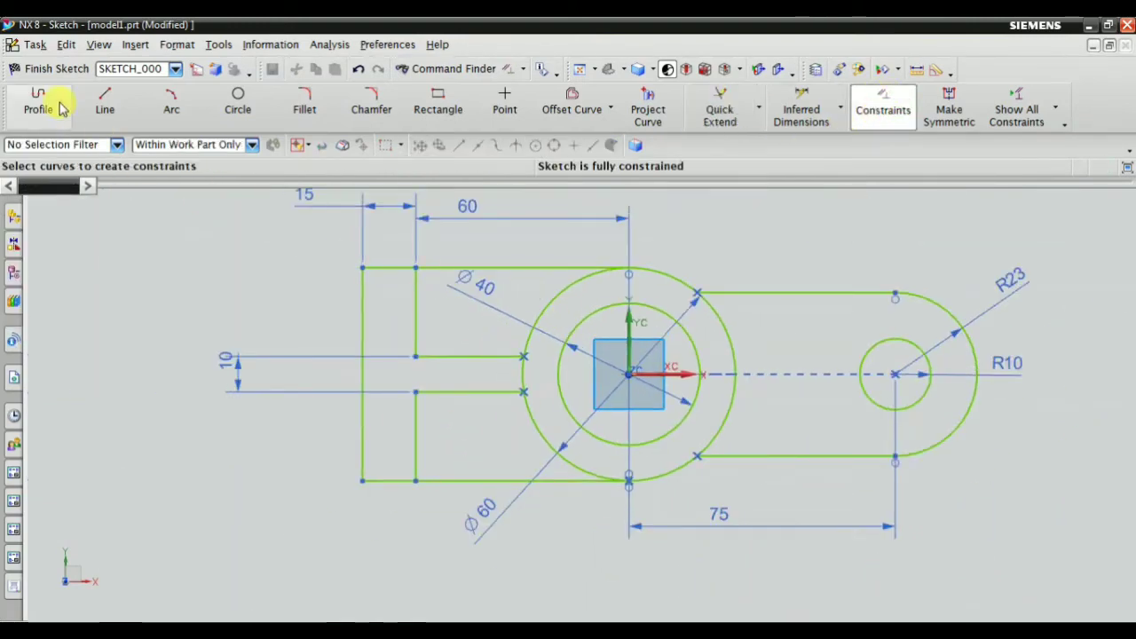
{"action": "left_click", "coordinate": [17, 69]}
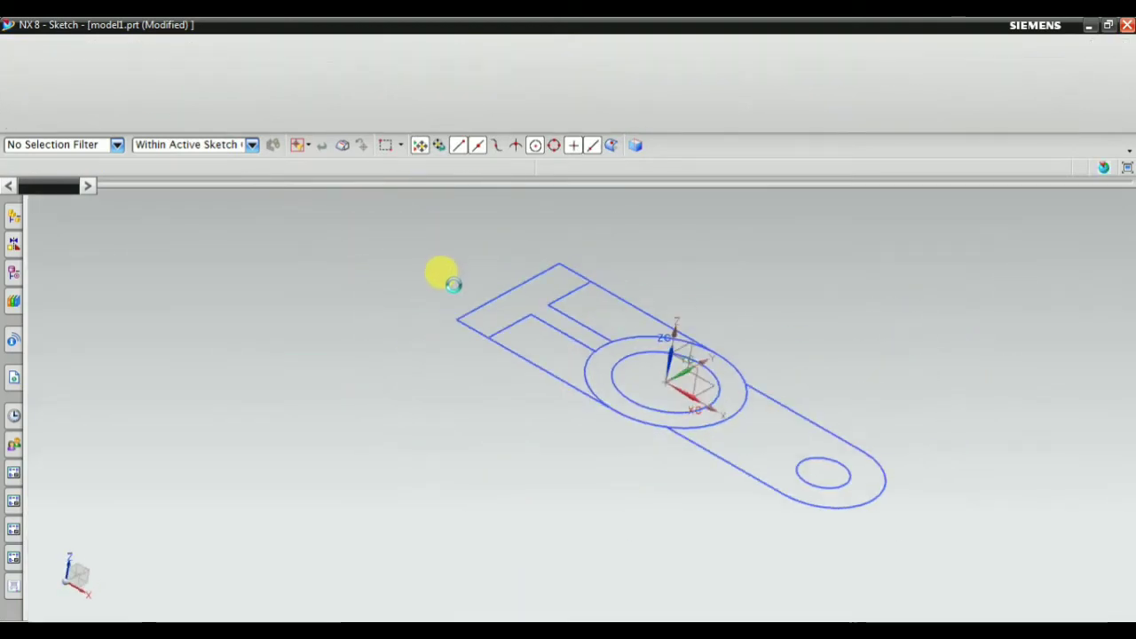
{"action": "middle_click_drag", "start_coordinate": [299, 332], "coordinate": [594, 293]}
{"action": "scroll", "coordinate": [683, 368], "scroll_direction": "down", "scroll_amount": 2}
{"action": "scroll", "coordinate": [537, 393], "scroll_direction": "up", "scroll_amount": 3}
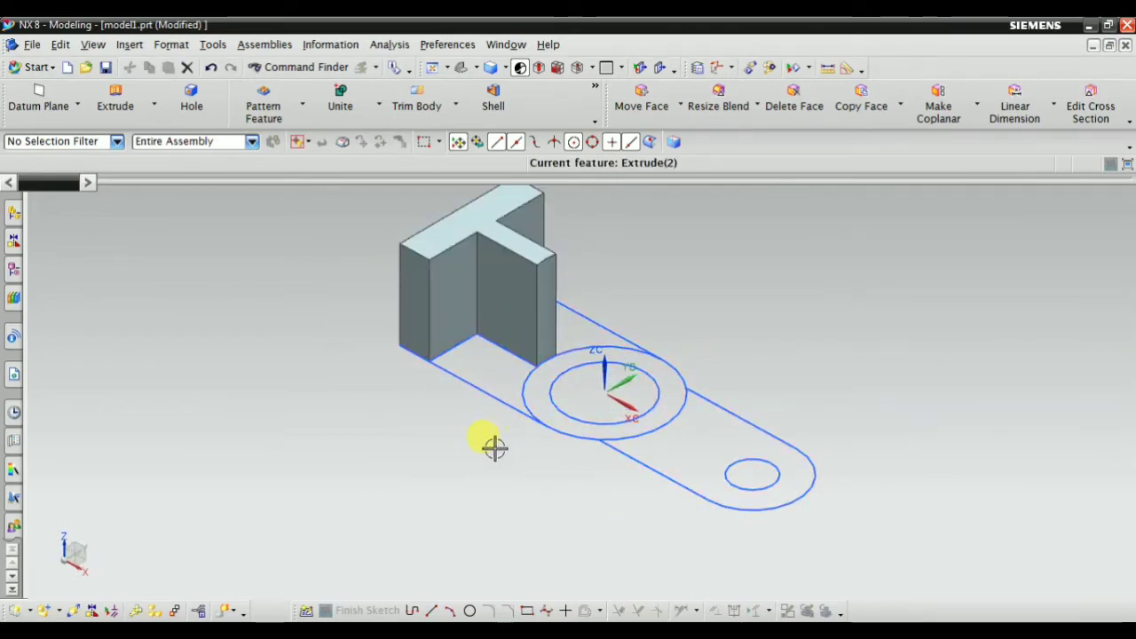
Check the hub height in the reference drawing, extrude the hub ring from -15 to 45 mm and unite it with the T-shaped body.
{"action": "key", "text": "alt+Tab"}
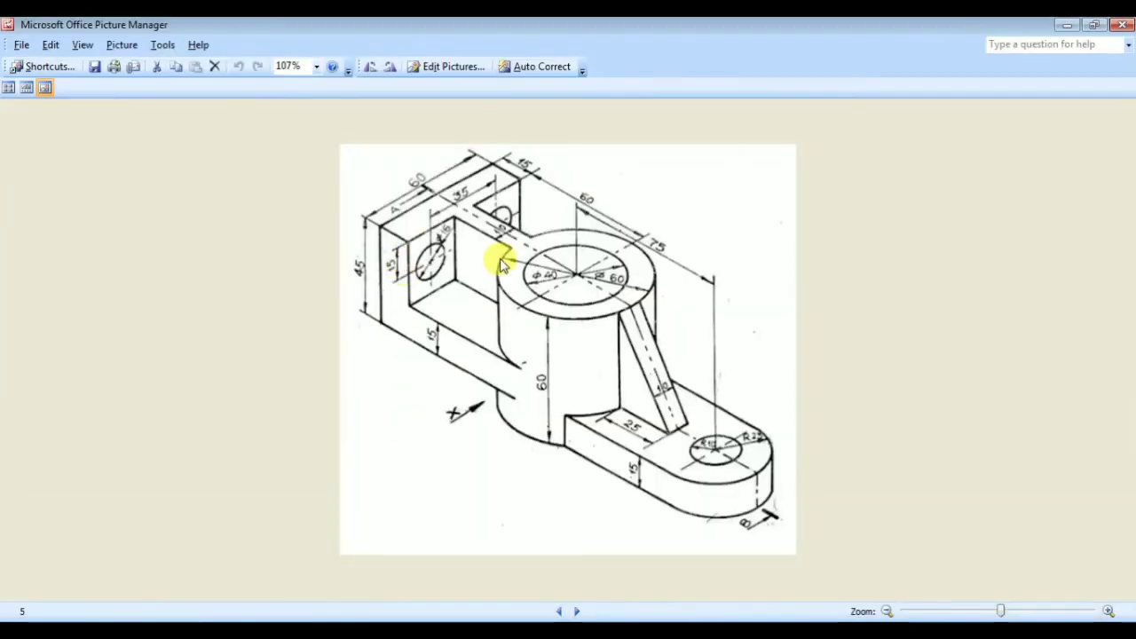
{"action": "key", "text": "alt+Tab"}
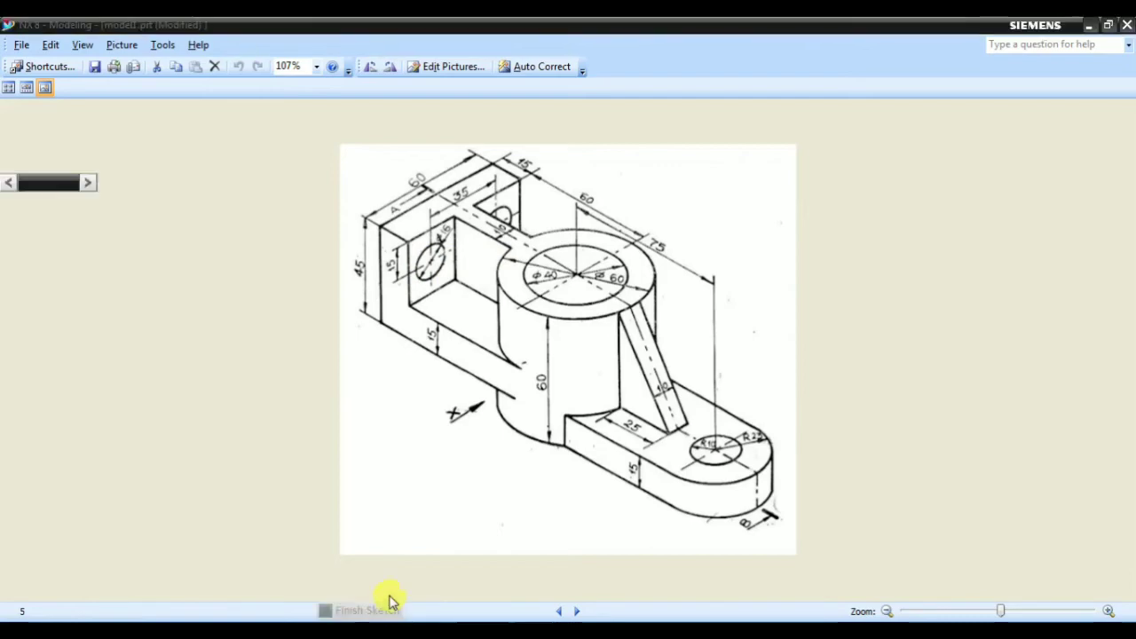
{"action": "left_click", "coordinate": [115, 98]}
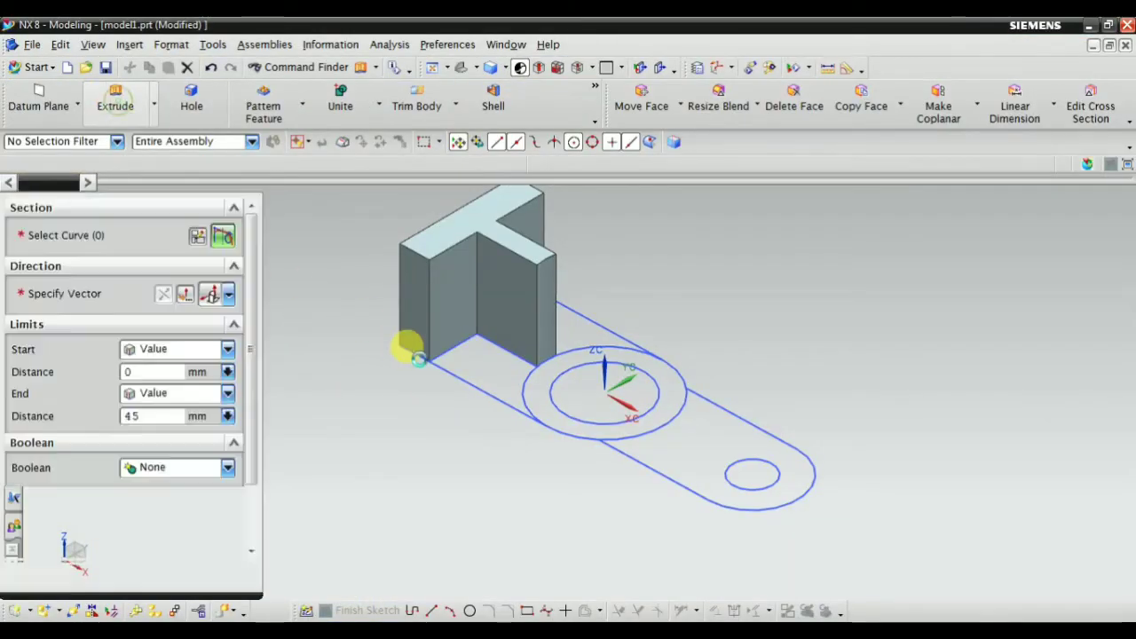
{"action": "left_click", "coordinate": [532, 394]}
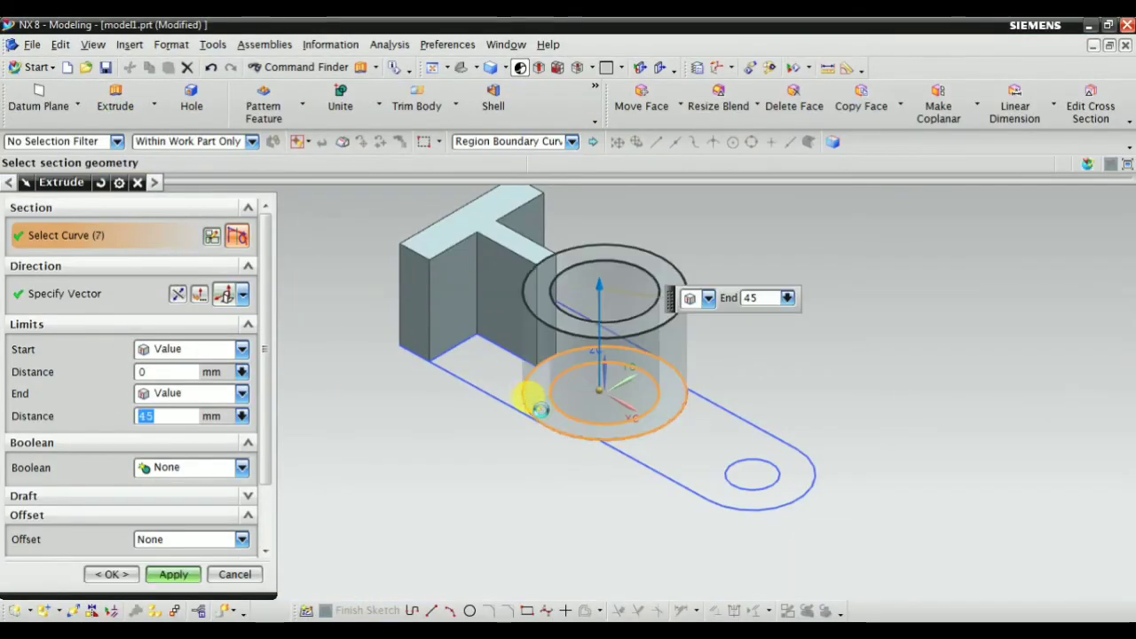
{"action": "left_click", "coordinate": [158, 371]}
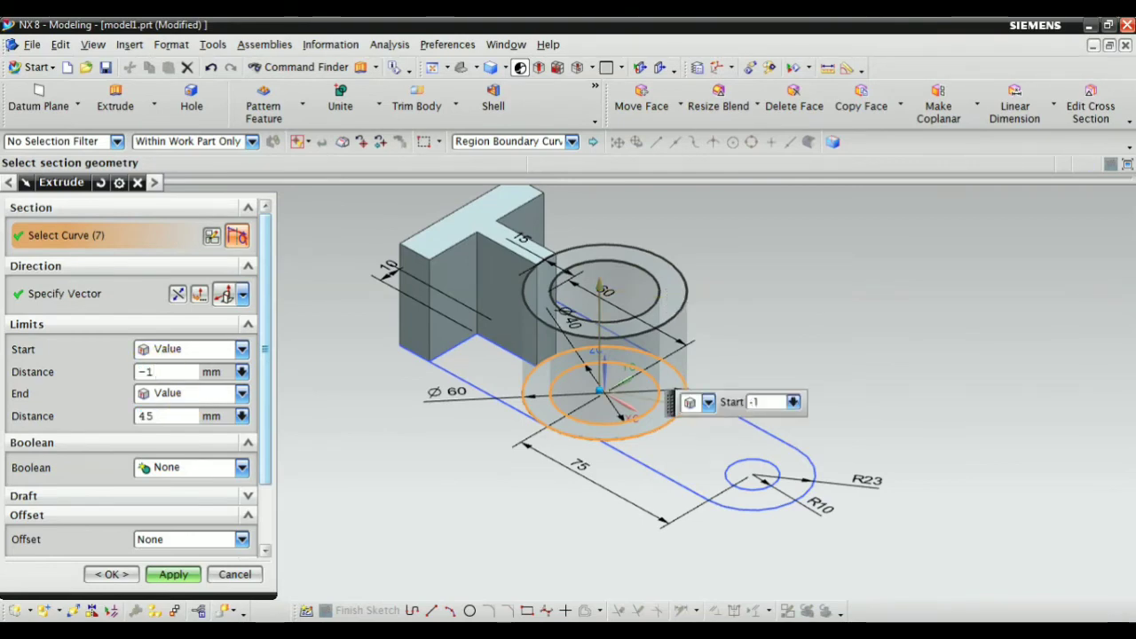
{"action": "key", "text": "Return"}
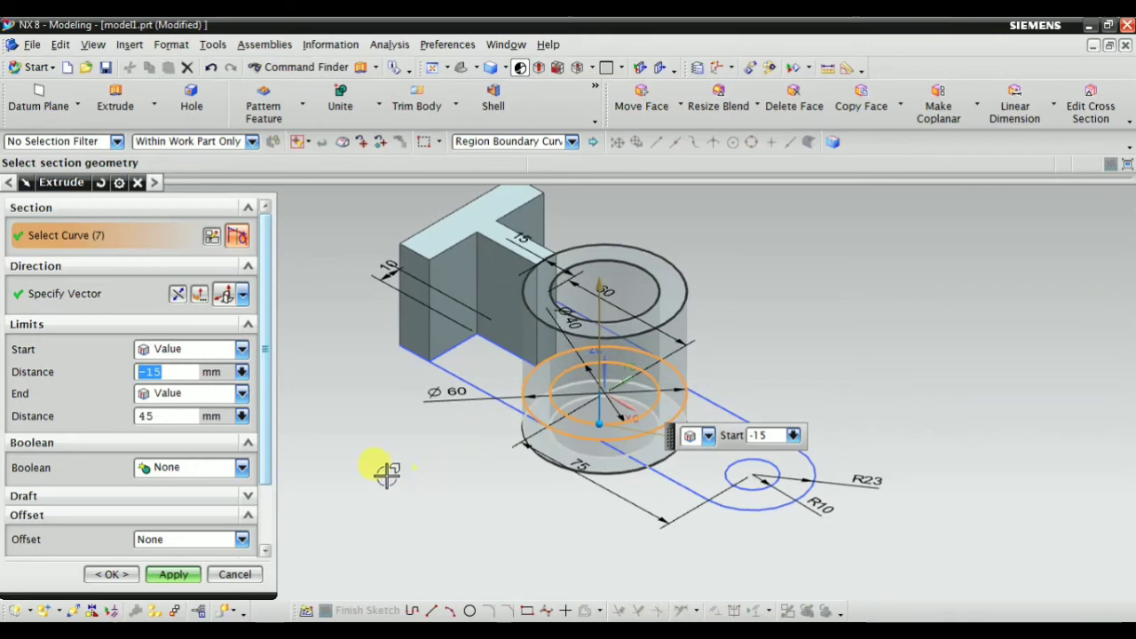
{"action": "left_click", "coordinate": [174, 465]}
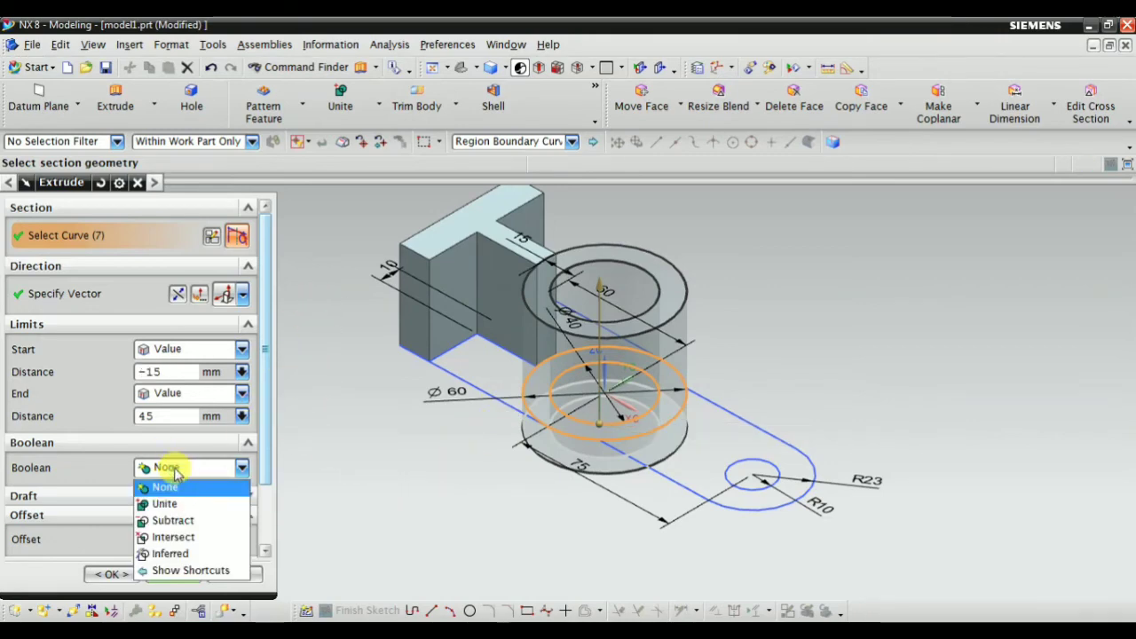
{"action": "left_click", "coordinate": [159, 502]}
{"action": "left_click", "coordinate": [173, 574]}
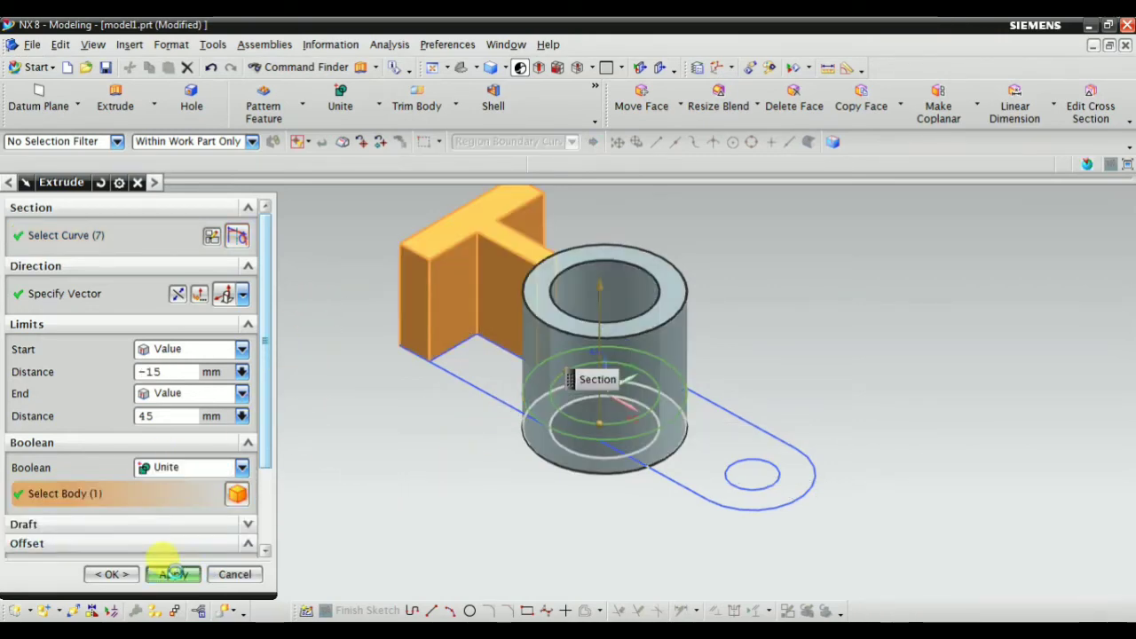
Close Extrude and compare the body with the reference drawing, examining the thickness of the floor beside the web.
{"action": "left_click", "coordinate": [230, 575]}
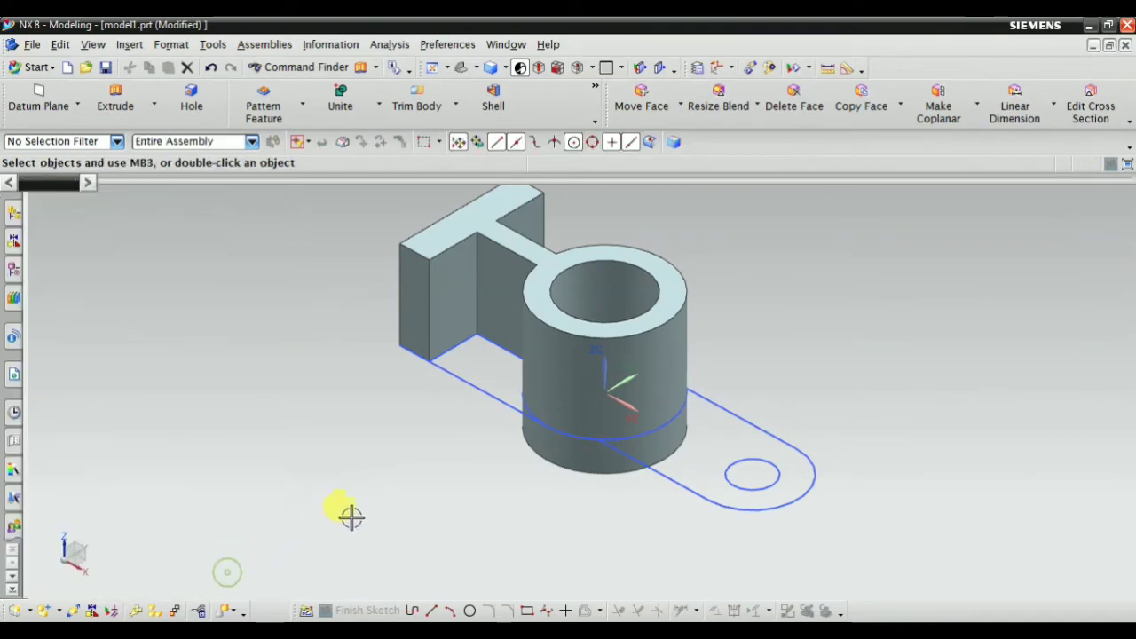
{"action": "mouse_move", "coordinate": [349, 515]}
{"action": "middle_mouse_down"}
{"action": "mouse_move", "coordinate": [400, 449]}
{"action": "mouse_move", "coordinate": [355, 486]}
{"action": "mouse_move", "coordinate": [342, 568]}
{"action": "middle_mouse_up"}
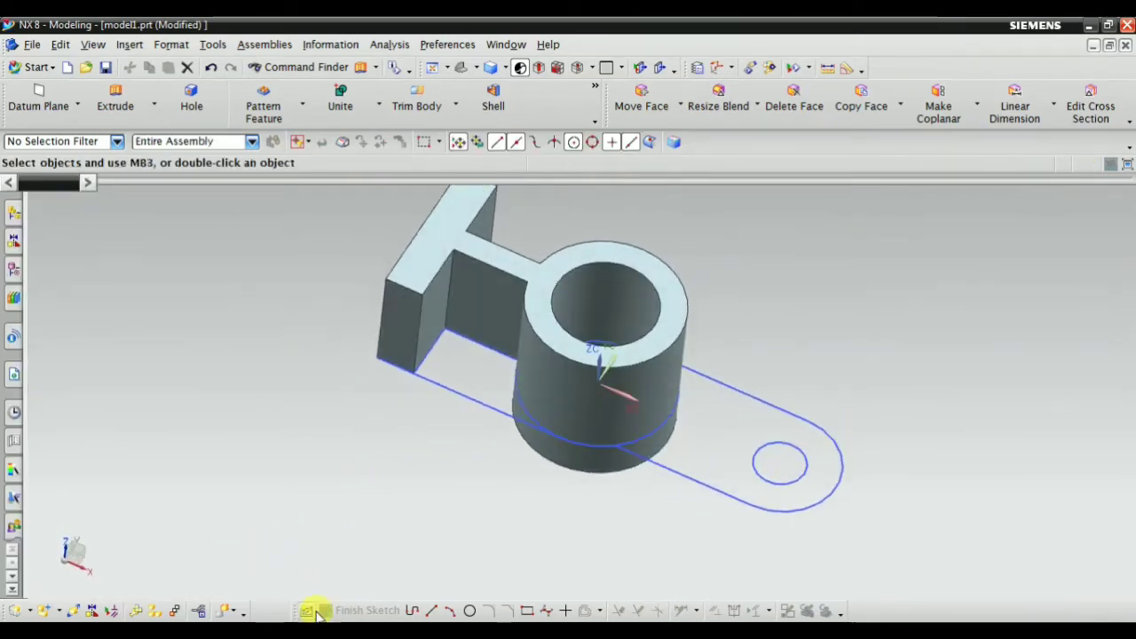
{"action": "left_click", "coordinate": [314, 628]}
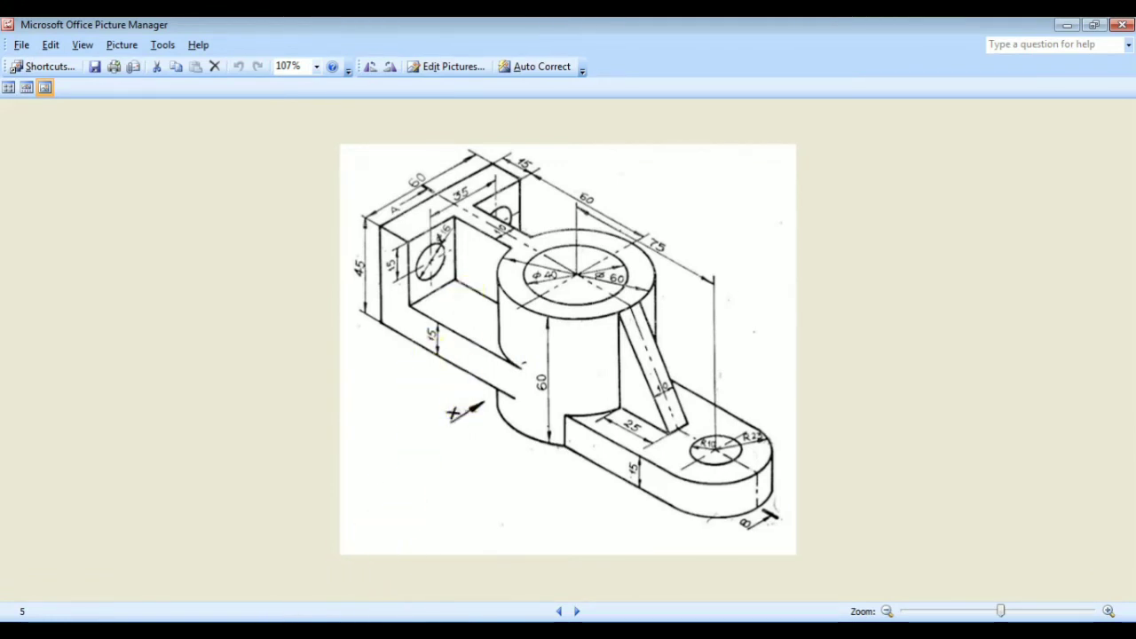
{"action": "key", "text": "alt+Tab"}
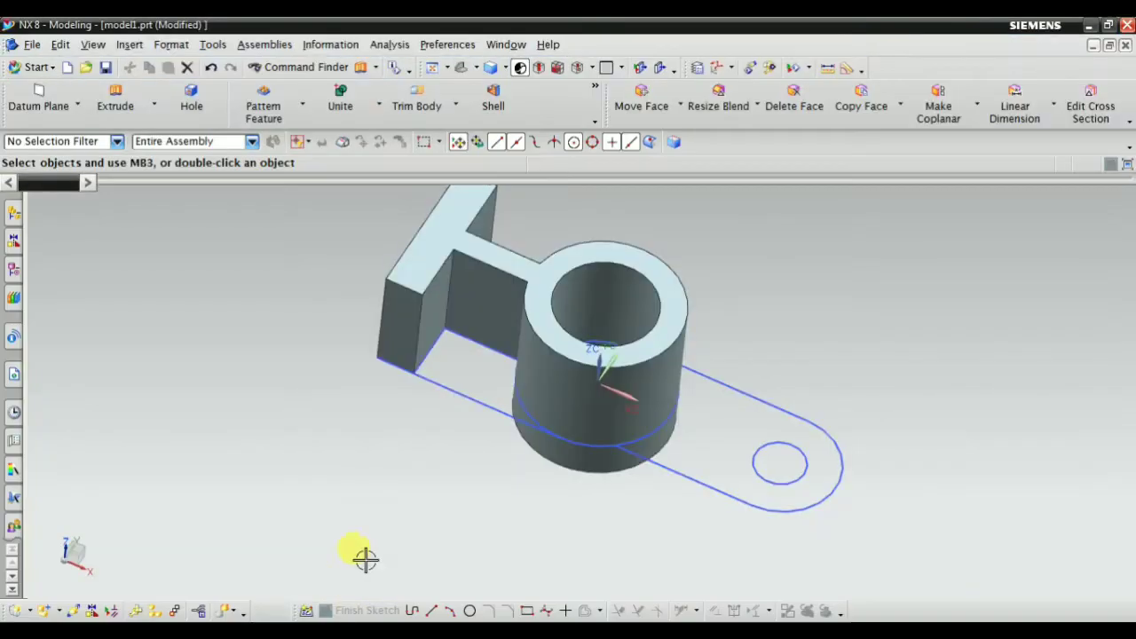
{"action": "middle_click_drag", "start_coordinate": [342, 447], "coordinate": [378, 431]}
{"action": "key", "text": "alt+Tab"}
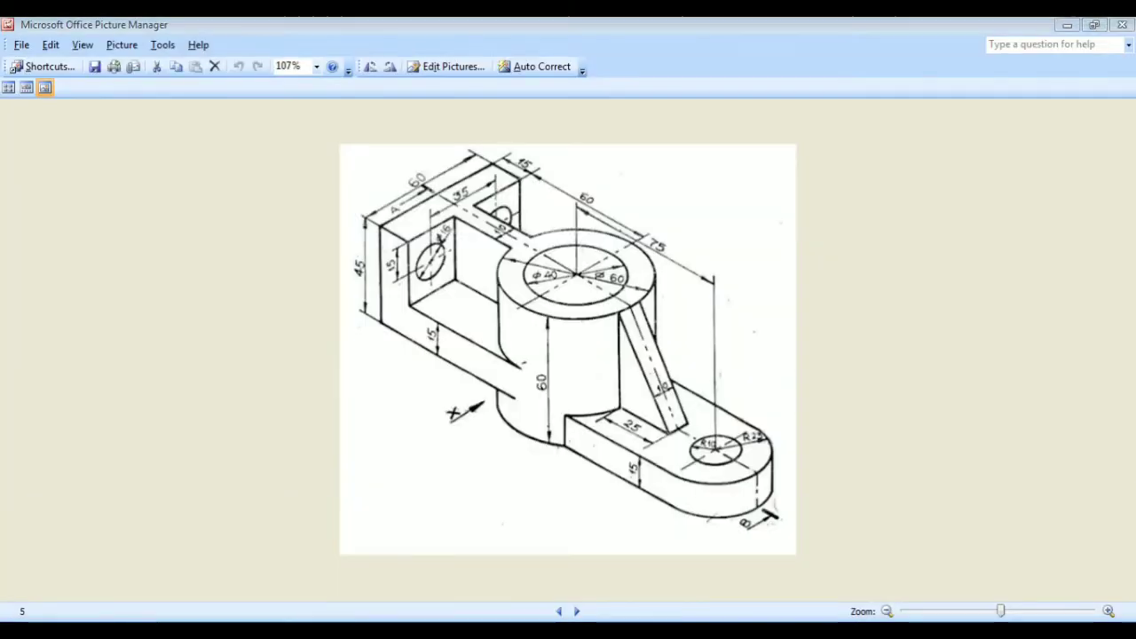
{"action": "key", "text": "alt+Tab"}
{"action": "middle_click_drag", "start_coordinate": [355, 441], "coordinate": [341, 403]}
Set up an upward extrusion of the floor region on the near side of the web, with limits 0 and 15 mm.
{"action": "left_click", "coordinate": [116, 98]}
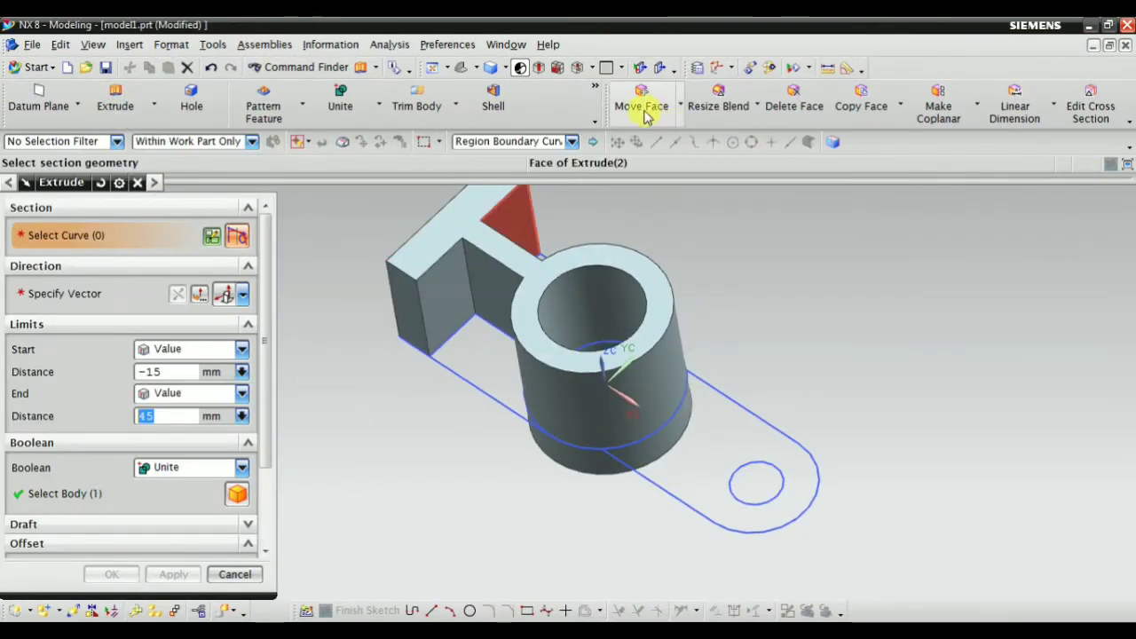
{"action": "left_click", "coordinate": [480, 390]}
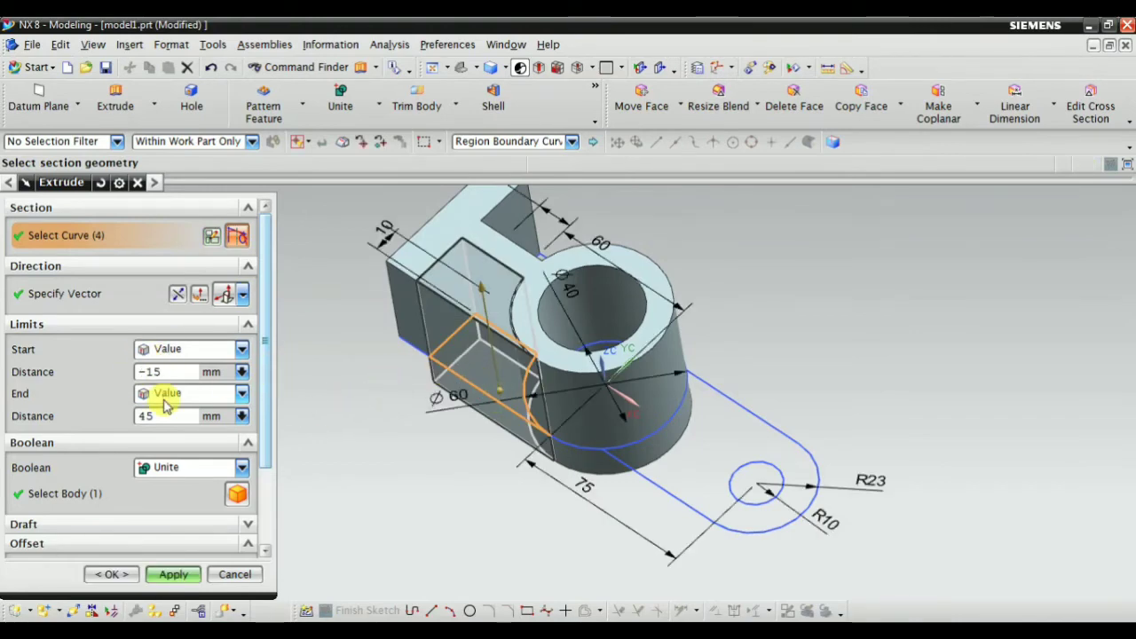
{"action": "left_click", "coordinate": [176, 372]}
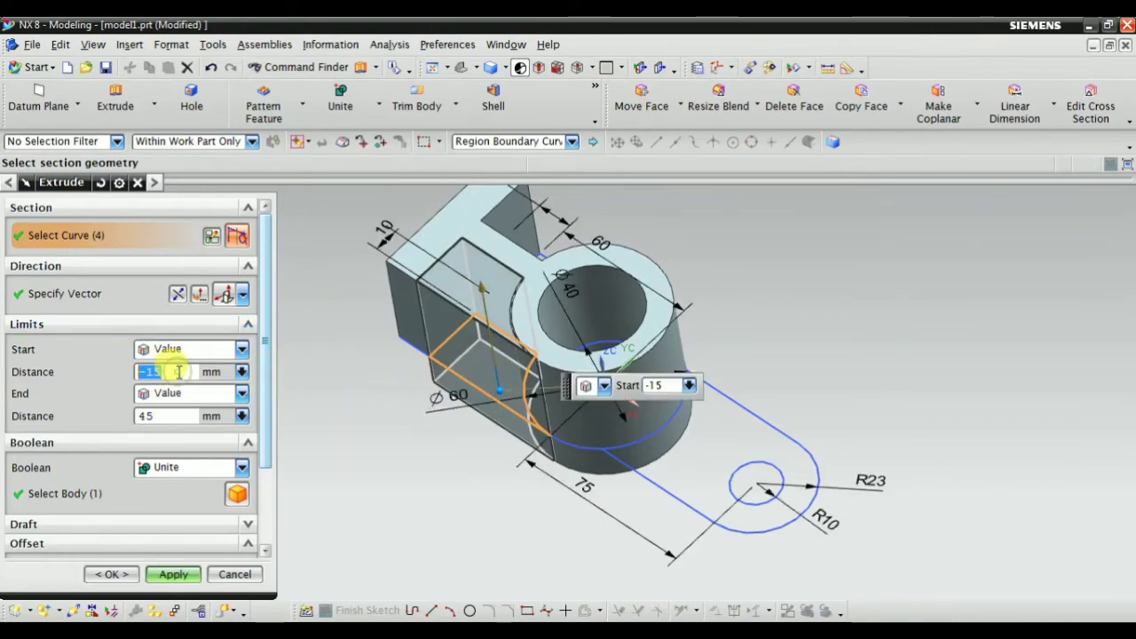
{"action": "type", "text": "0"}
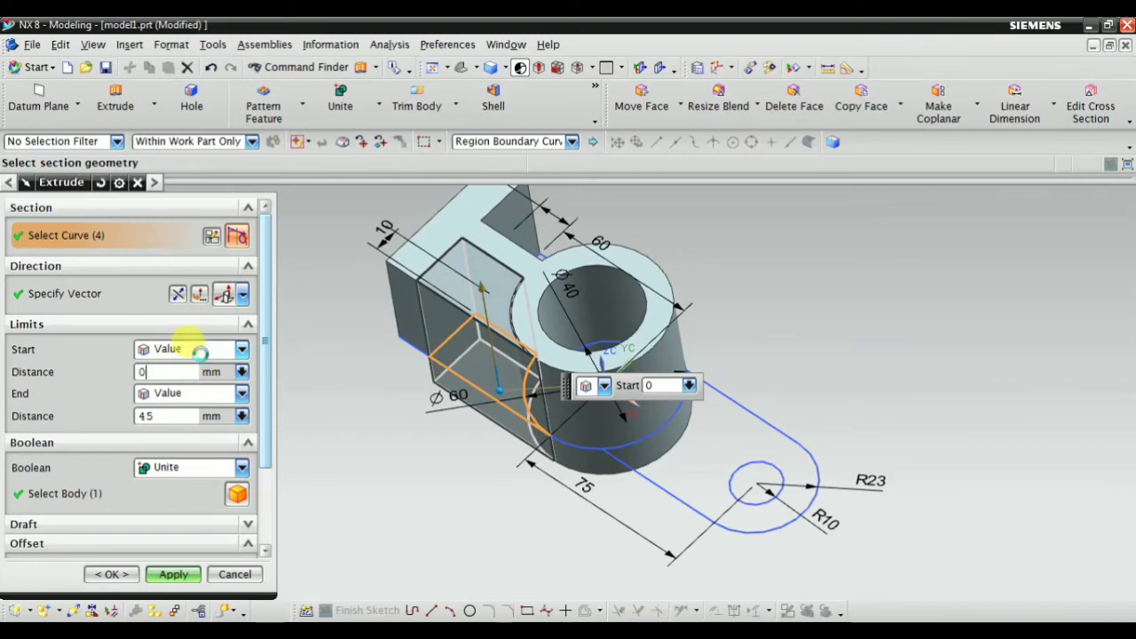
{"action": "key", "text": "Return"}
{"action": "left_click", "coordinate": [147, 416]}
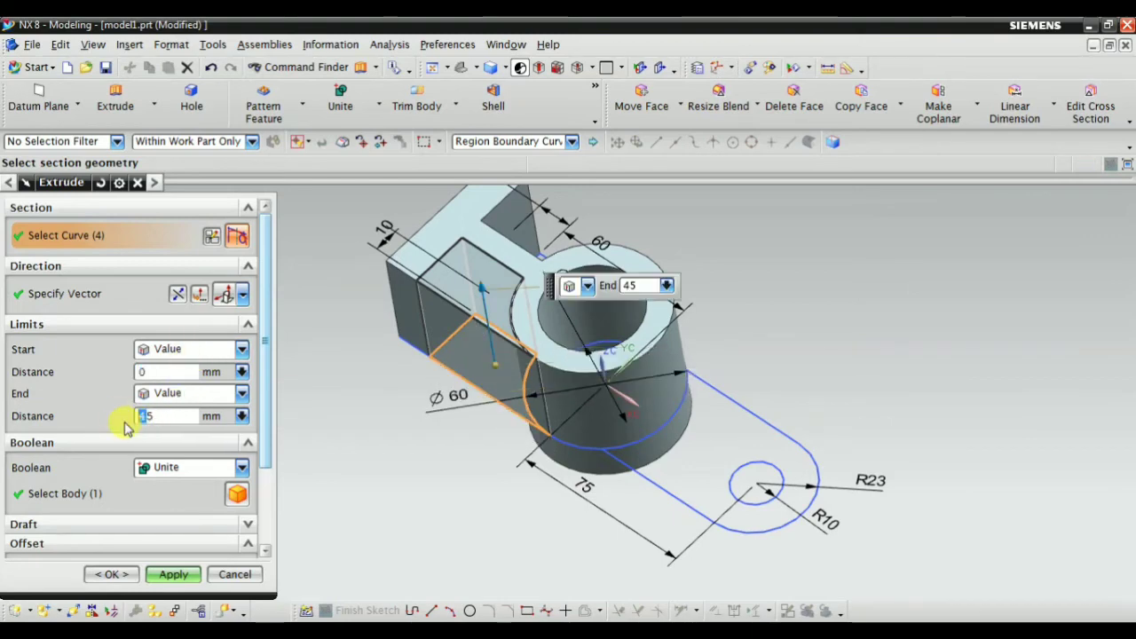
{"action": "left_click", "coordinate": [175, 294]}
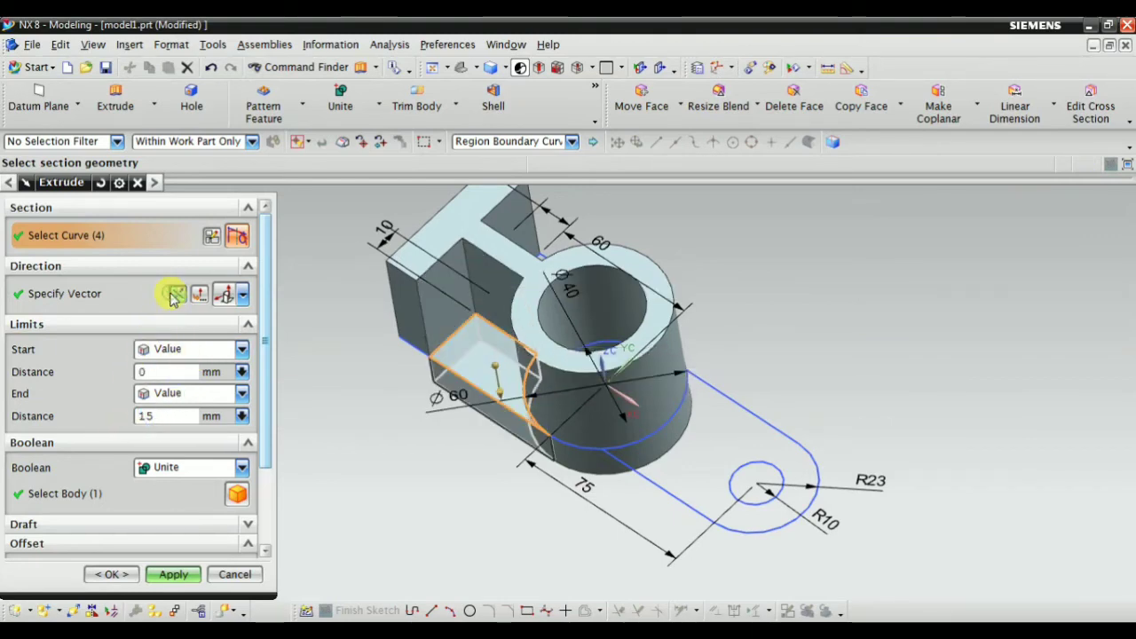
Add the matching region on the web's far side to the section, unite the extrusion with the body and close Extrude.
{"action": "middle_click_drag", "start_coordinate": [447, 531], "coordinate": [490, 479]}
{"action": "middle_click_drag", "start_coordinate": [659, 282], "coordinate": [660, 343]}
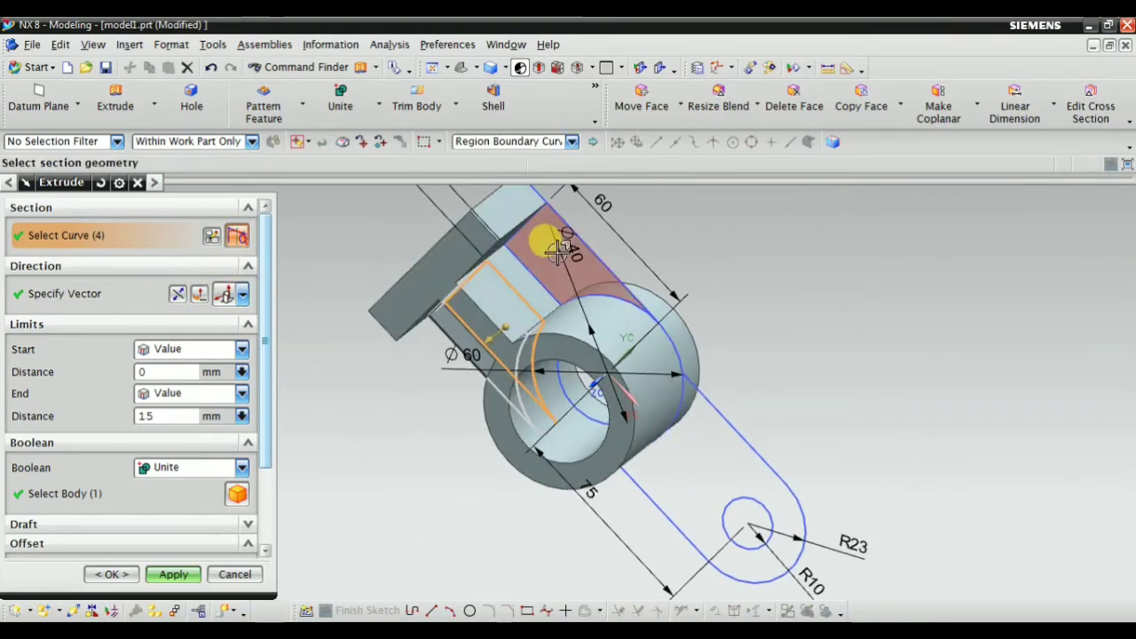
{"action": "left_click", "coordinate": [556, 250]}
{"action": "middle_click_drag", "start_coordinate": [446, 426], "coordinate": [461, 373]}
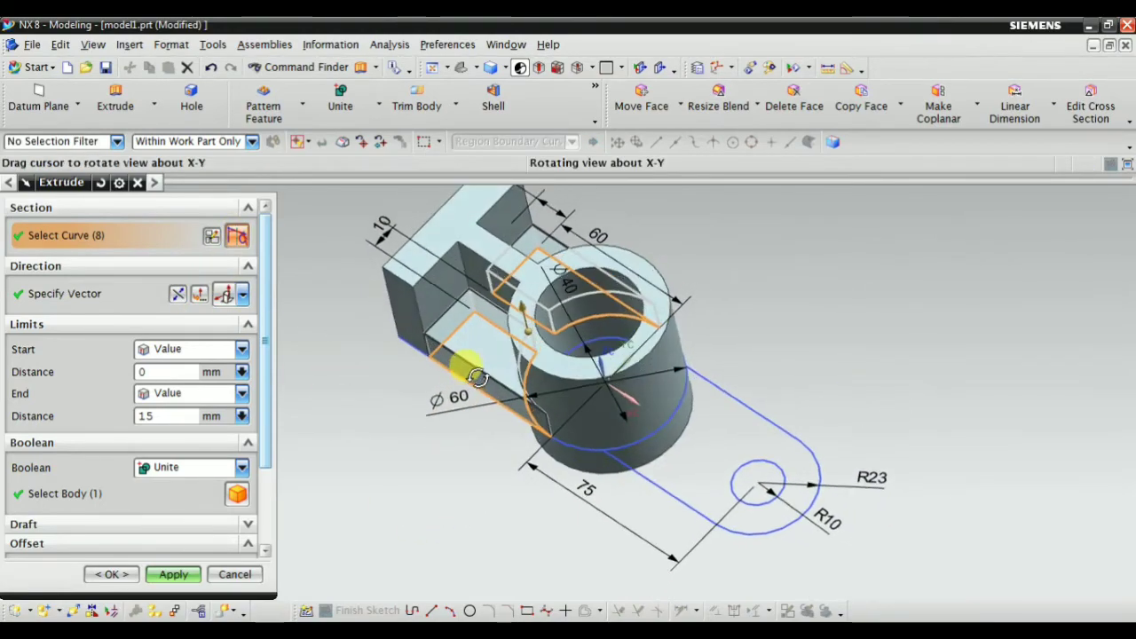
{"action": "left_click", "coordinate": [237, 494]}
{"action": "left_click", "coordinate": [170, 570]}
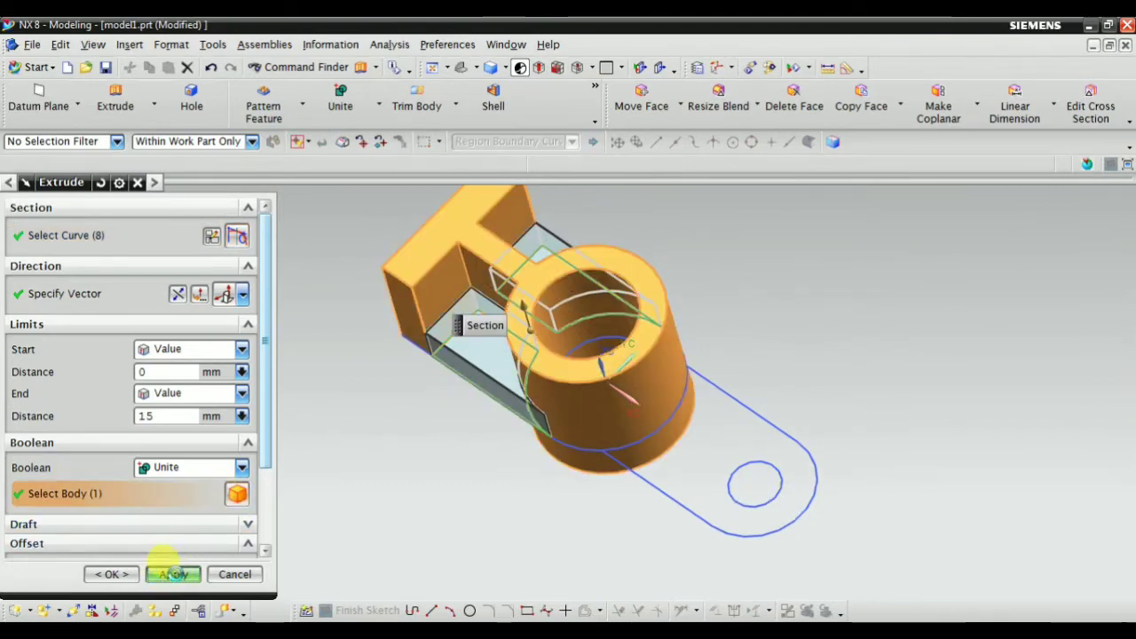
{"action": "left_click", "coordinate": [222, 580]}
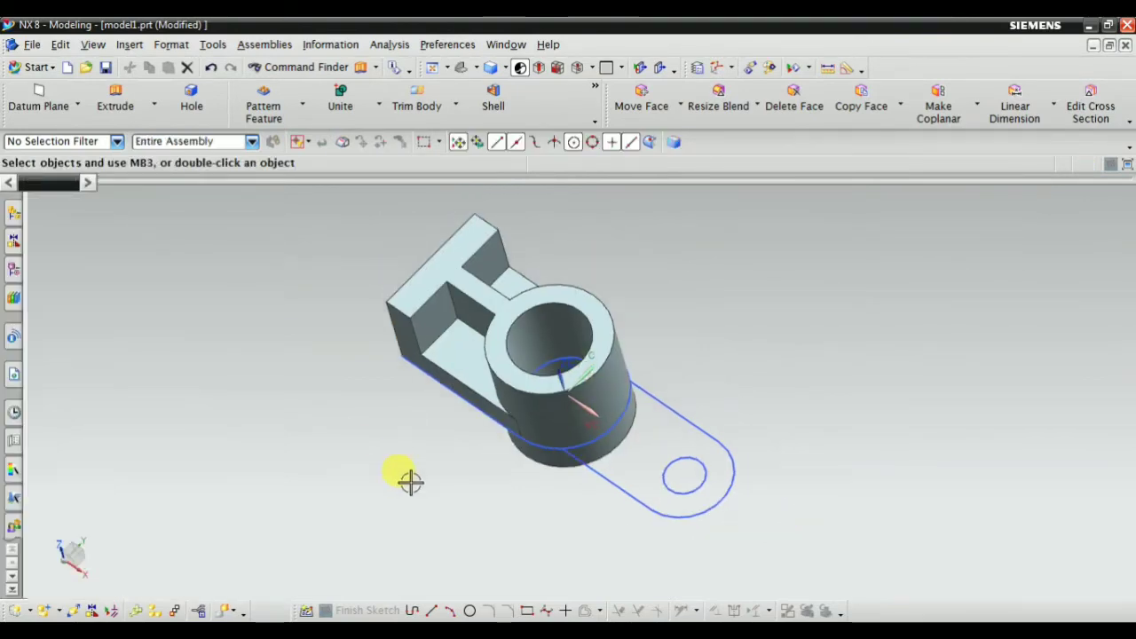
Check the arm's thickness in the reference drawing, extrude the rounded arm region with its hole 15 mm downward and unite it with the body.
{"action": "middle_click_drag", "start_coordinate": [408, 479], "coordinate": [427, 459]}
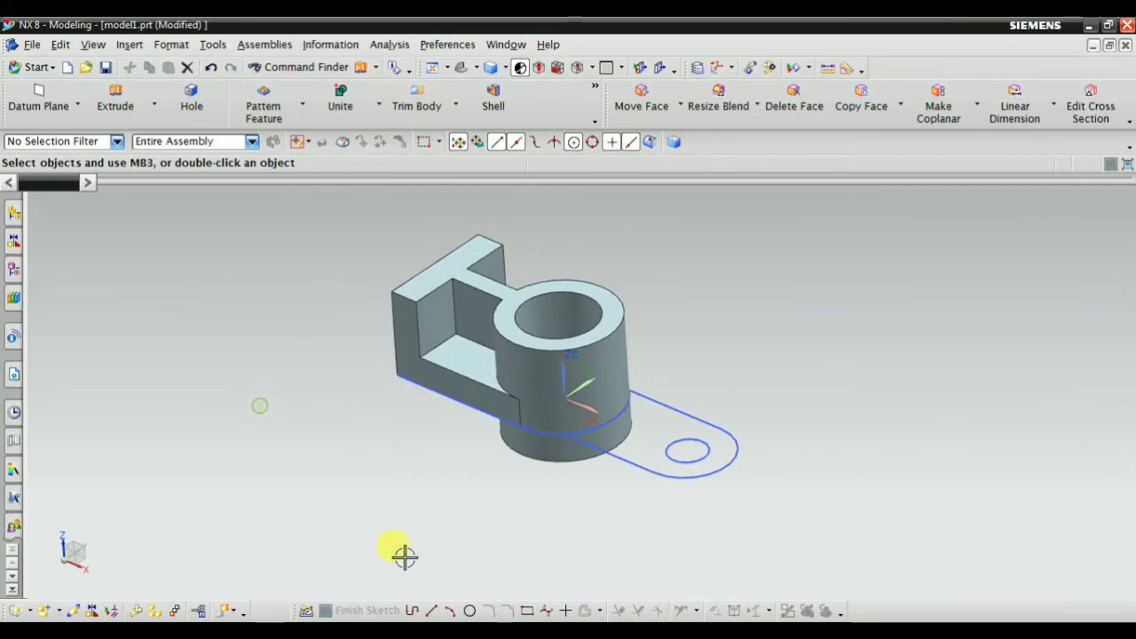
{"action": "key", "text": "alt+Tab"}
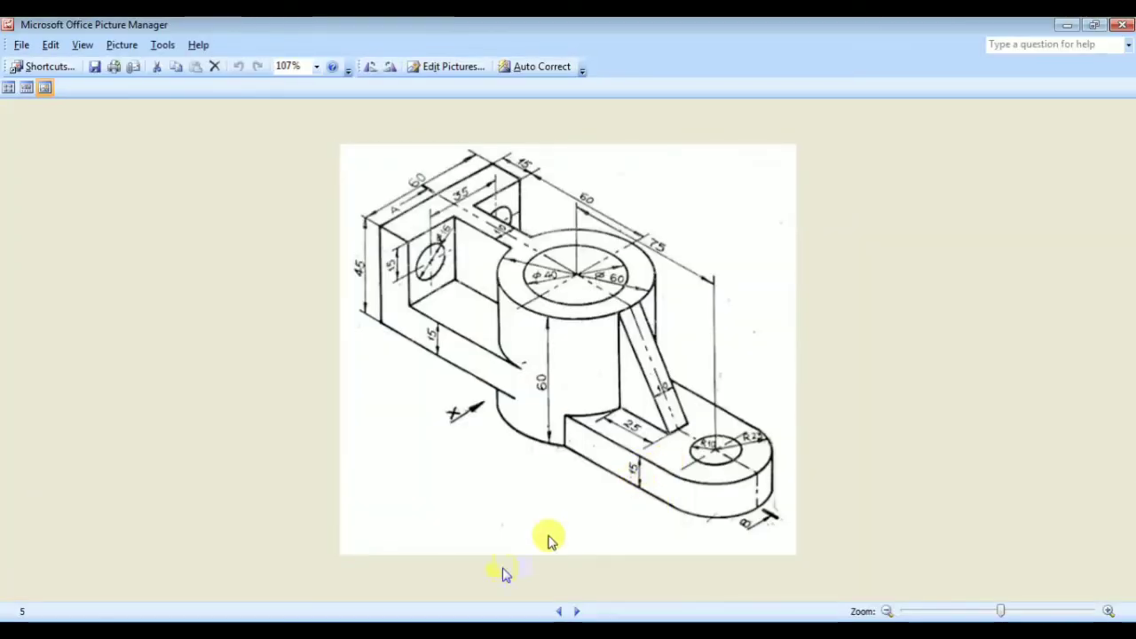
{"action": "key", "text": "alt+Tab"}
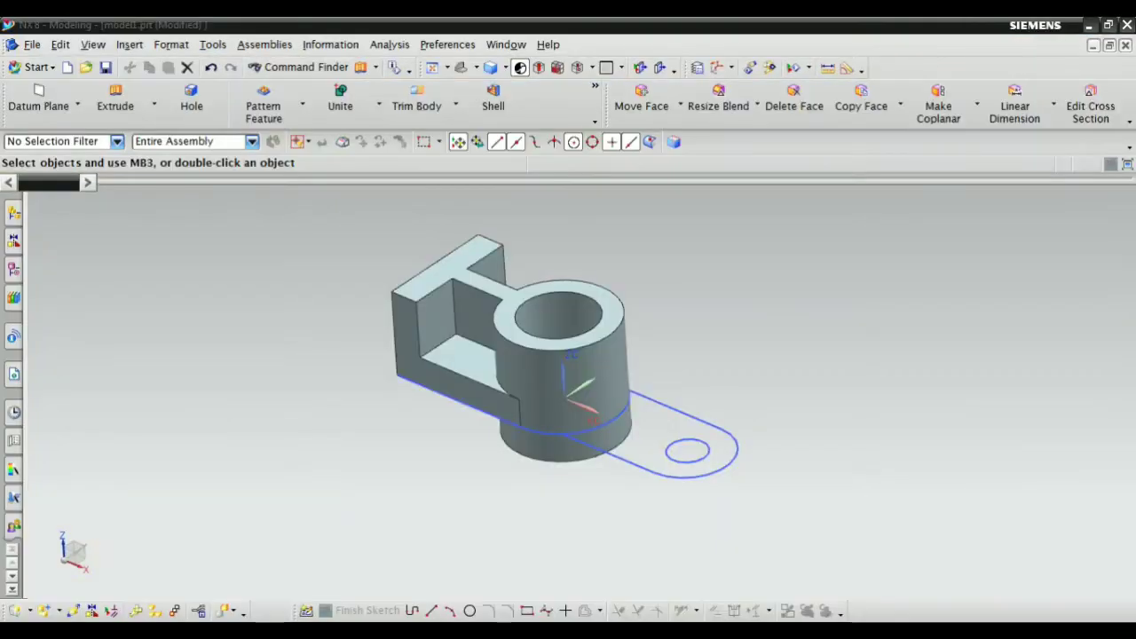
{"action": "left_click", "coordinate": [115, 93]}
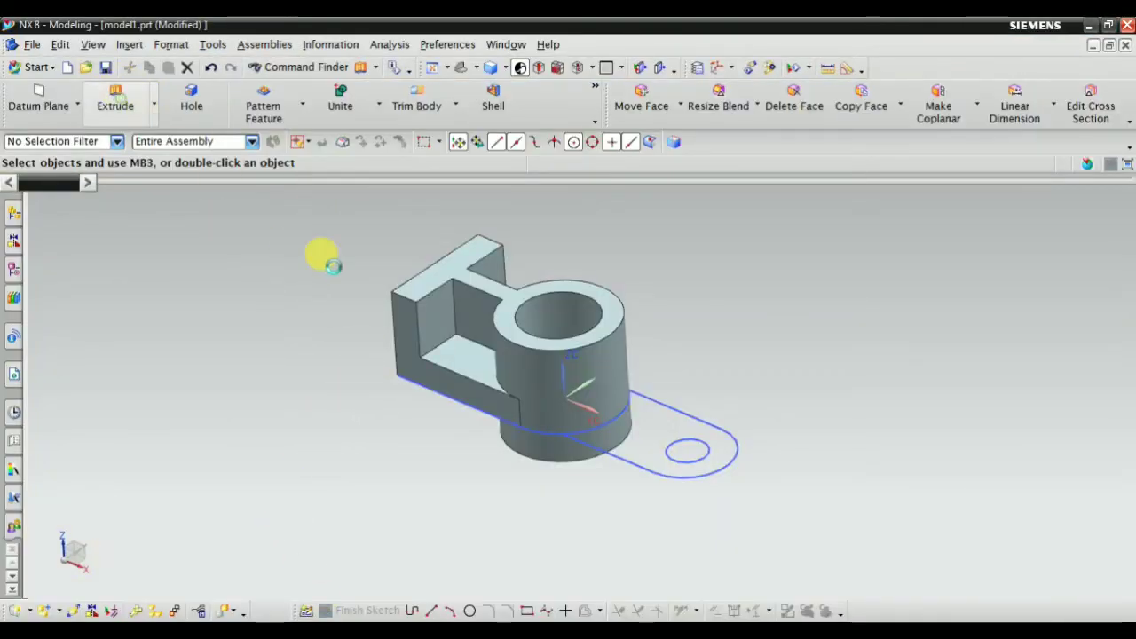
{"action": "left_click", "coordinate": [636, 427]}
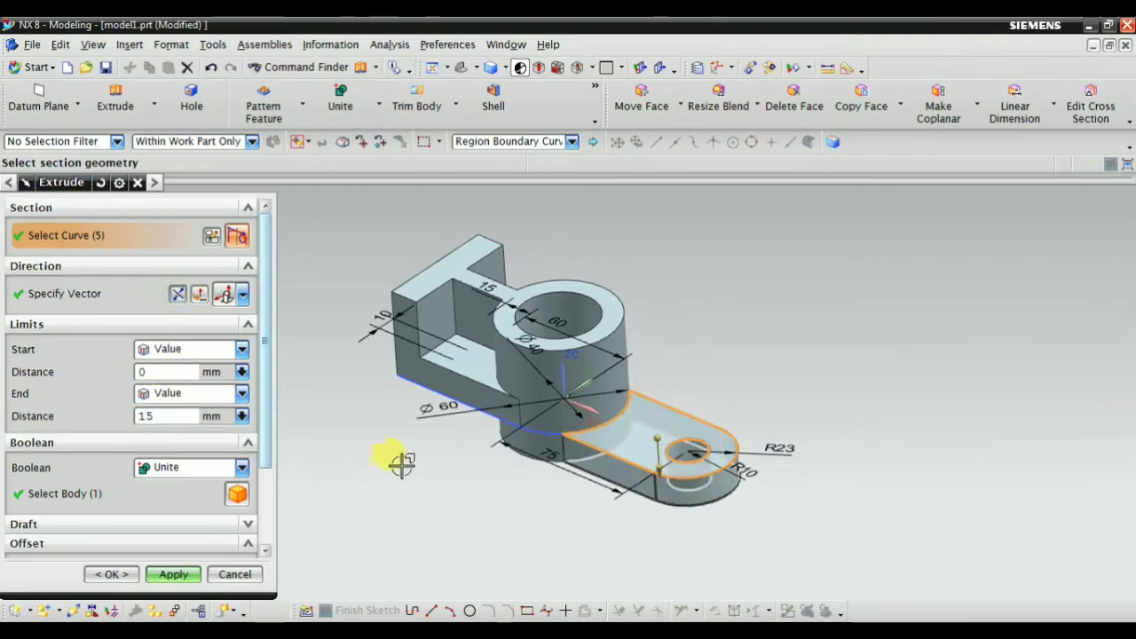
{"action": "middle_click_drag", "start_coordinate": [398, 459], "coordinate": [431, 418]}
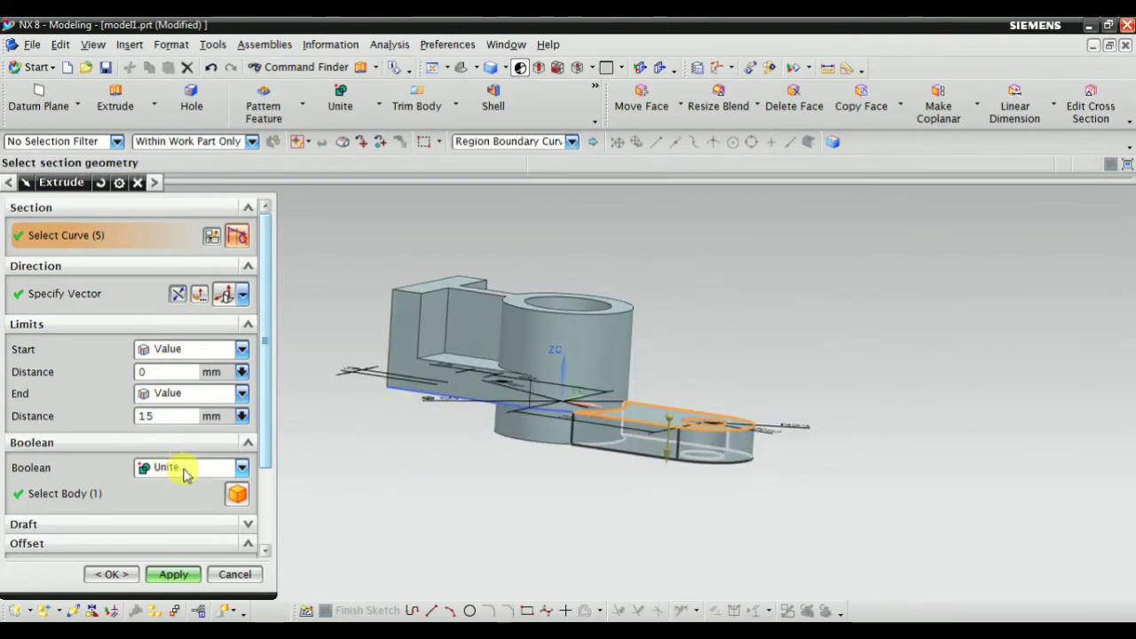
{"action": "left_click", "coordinate": [239, 488]}
{"action": "left_click", "coordinate": [173, 575]}
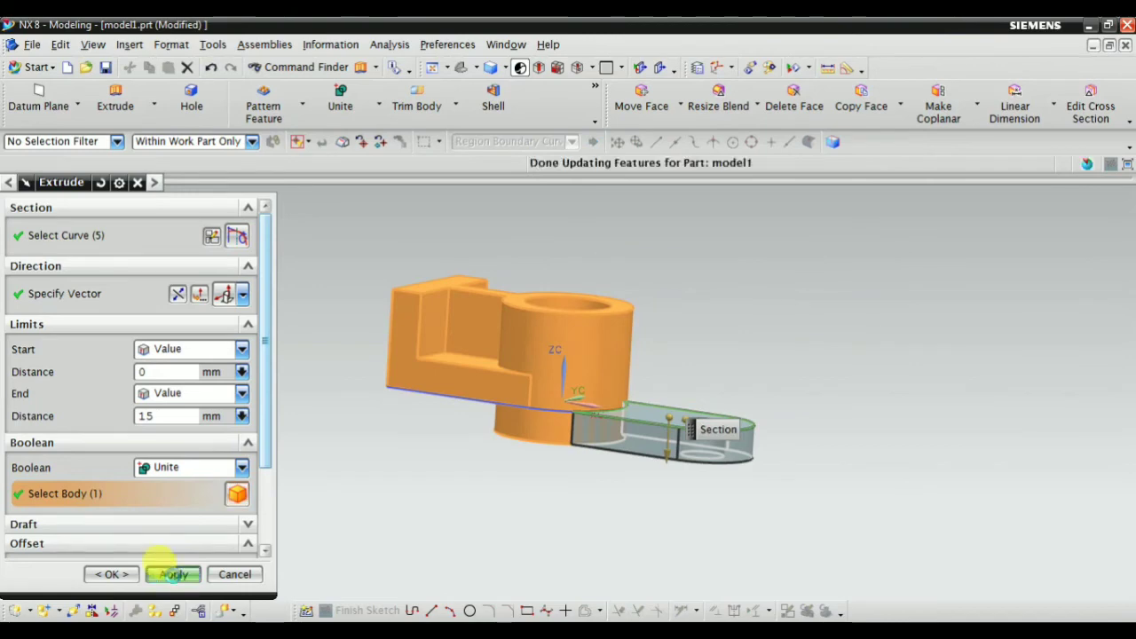
{"action": "left_click", "coordinate": [231, 574]}
Check the sloping rib's dimensions in the reference drawing, and show the hidden datum coordinate system in the model.
{"action": "middle_click_drag", "start_coordinate": [391, 463], "coordinate": [373, 485]}
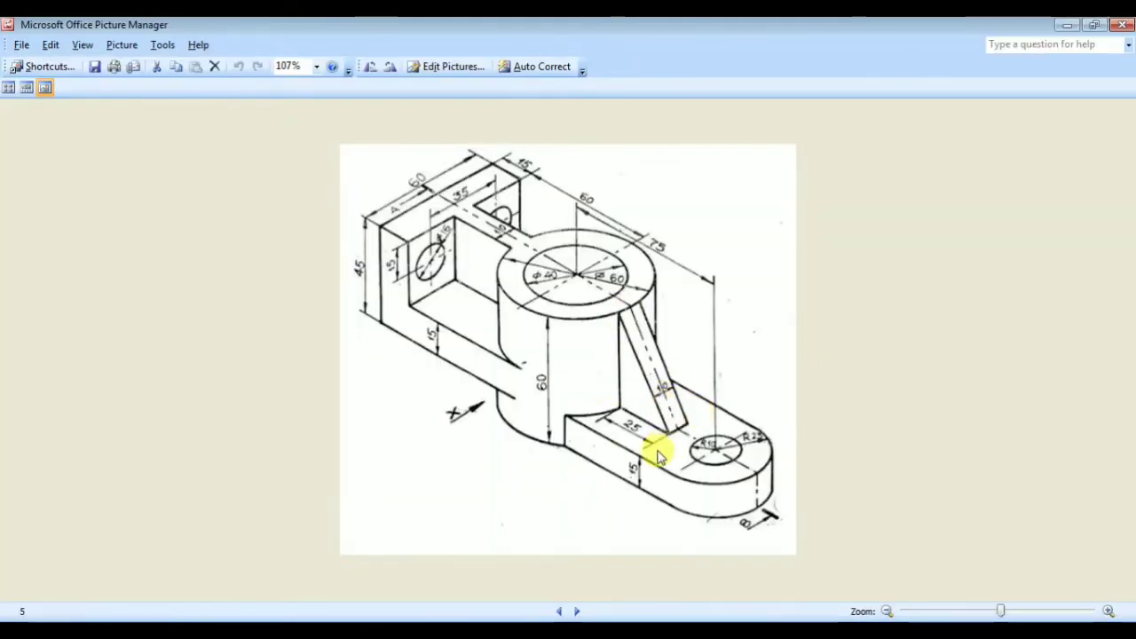
{"action": "key", "text": "alt+Tab"}
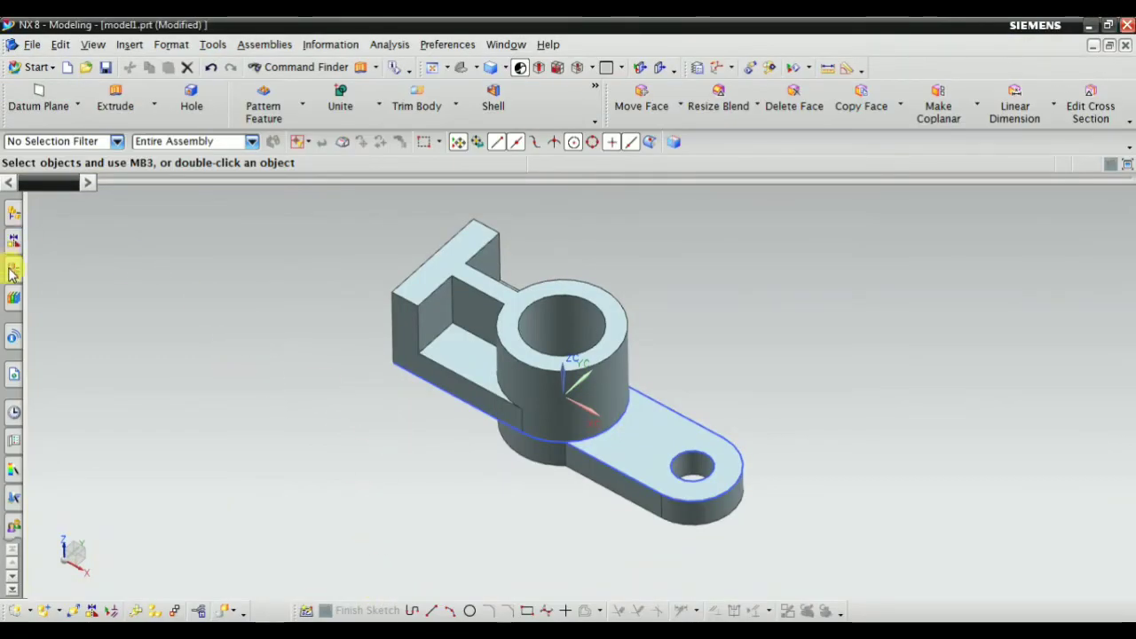
{"action": "middle_click_drag", "start_coordinate": [358, 436], "coordinate": [354, 415]}
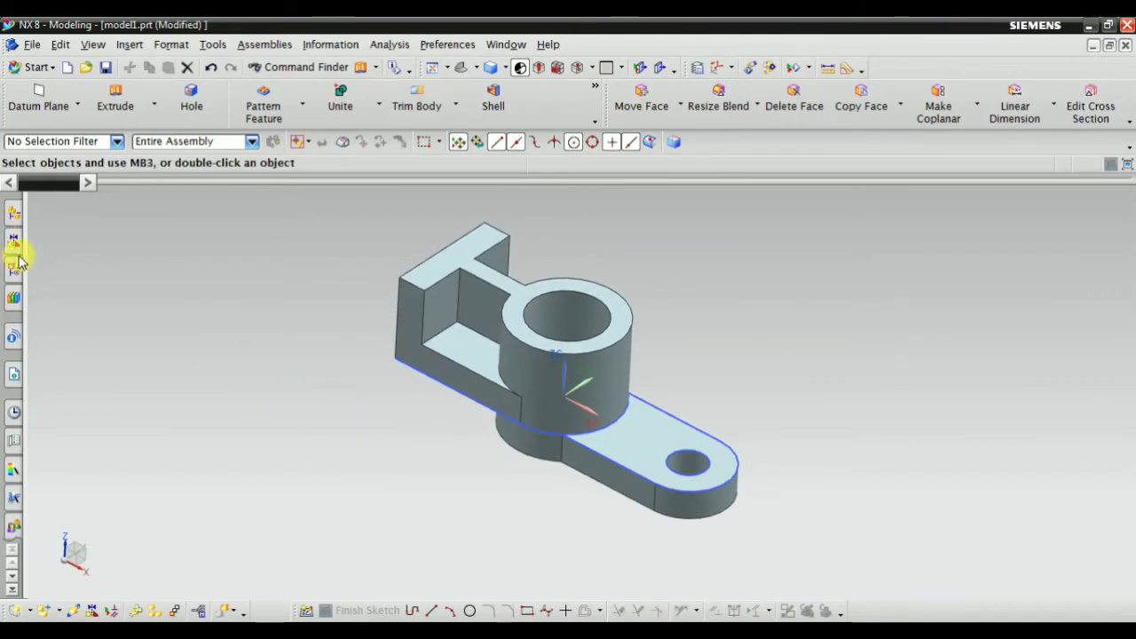
{"action": "left_click", "coordinate": [18, 273]}
{"action": "right_click", "coordinate": [147, 312]}
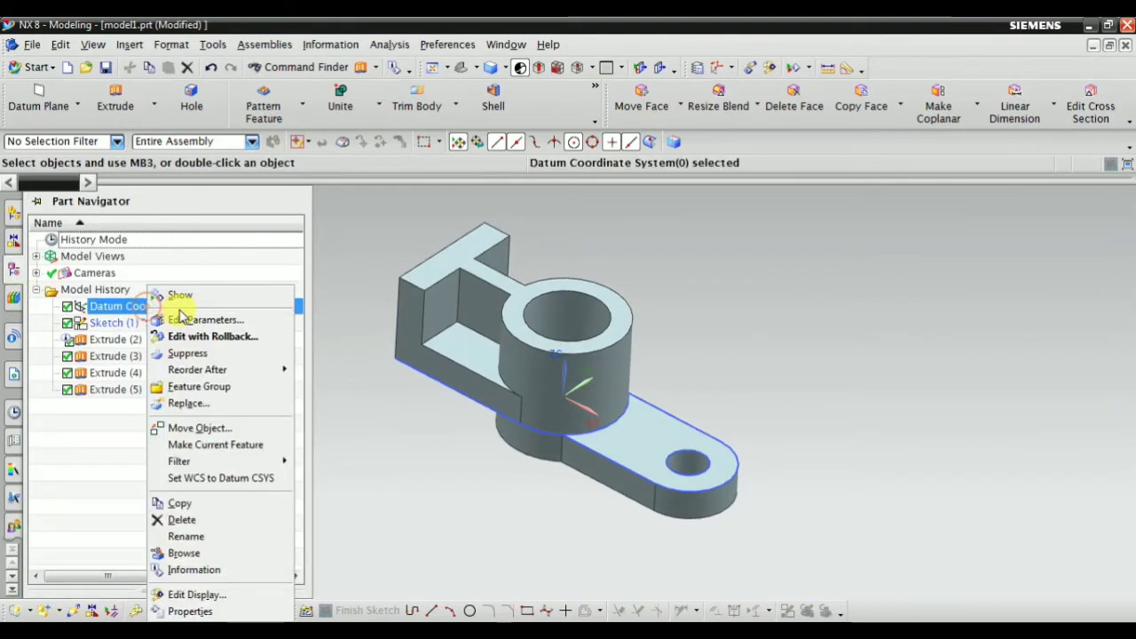
{"action": "left_click", "coordinate": [182, 299]}
{"action": "mouse_move", "coordinate": [782, 379]}
{"action": "middle_mouse_down"}
{"action": "mouse_move", "coordinate": [754, 382]}
{"action": "mouse_move", "coordinate": [773, 388]}
{"action": "middle_mouse_up"}
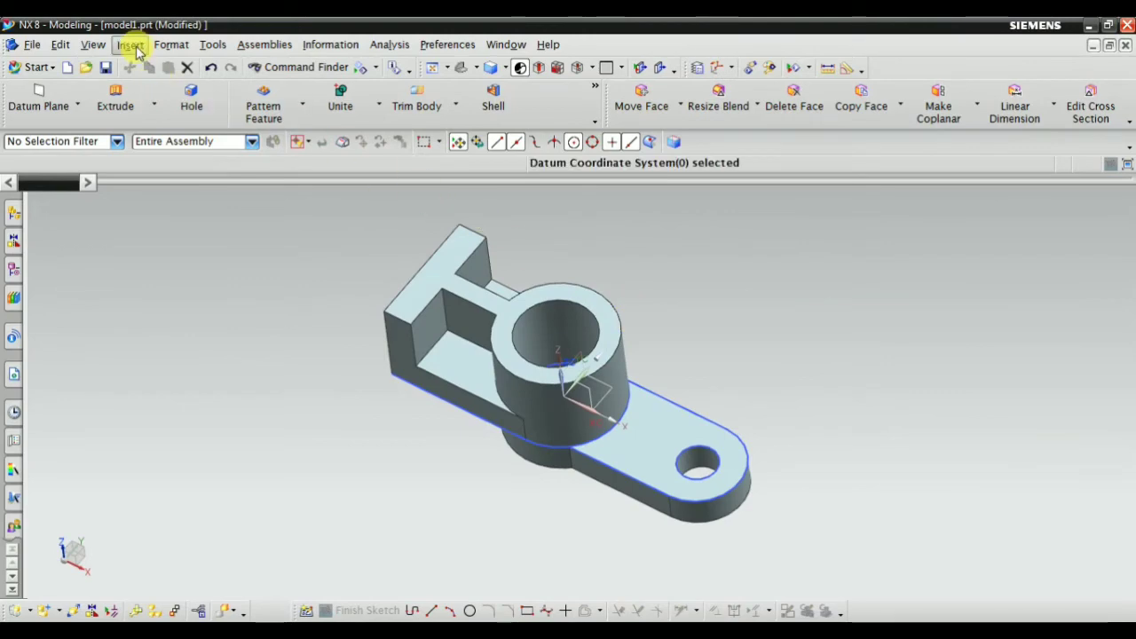
Create a task-environment sketch on the vertical XZ datum plane through the hub's axis.
{"action": "left_click", "coordinate": [131, 45]}
{"action": "left_click", "coordinate": [152, 81]}
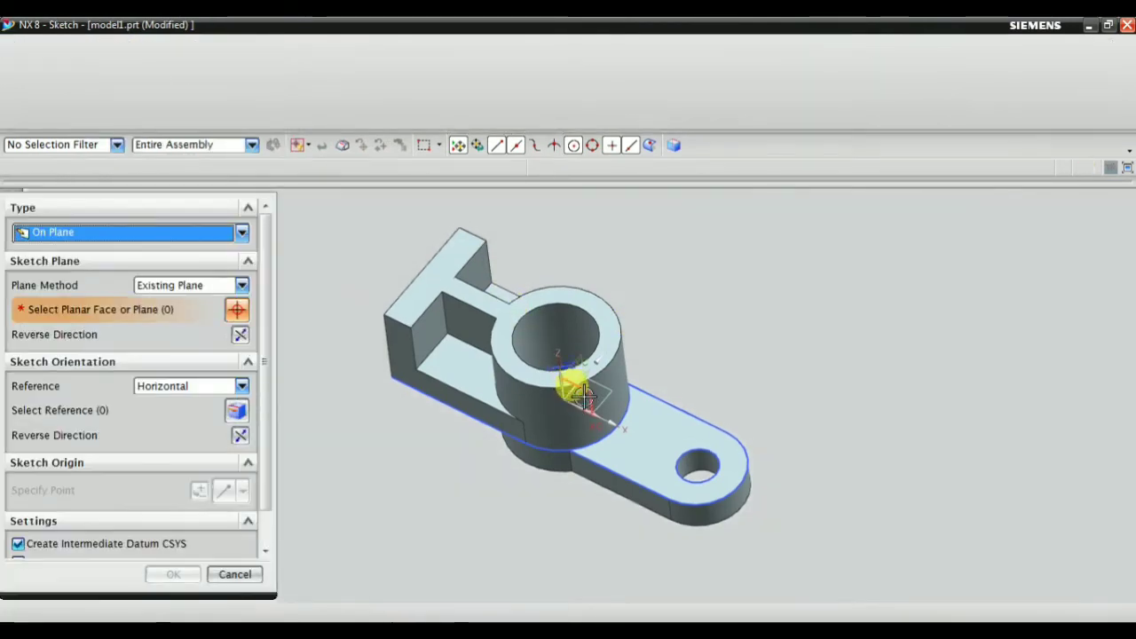
{"action": "left_click", "coordinate": [578, 399]}
{"action": "mouse_move", "coordinate": [539, 433]}
{"action": "middle_mouse_down"}
{"action": "mouse_move", "coordinate": [517, 391]}
{"action": "mouse_move", "coordinate": [506, 398]}
{"action": "middle_mouse_up"}
{"action": "left_click", "coordinate": [173, 600]}
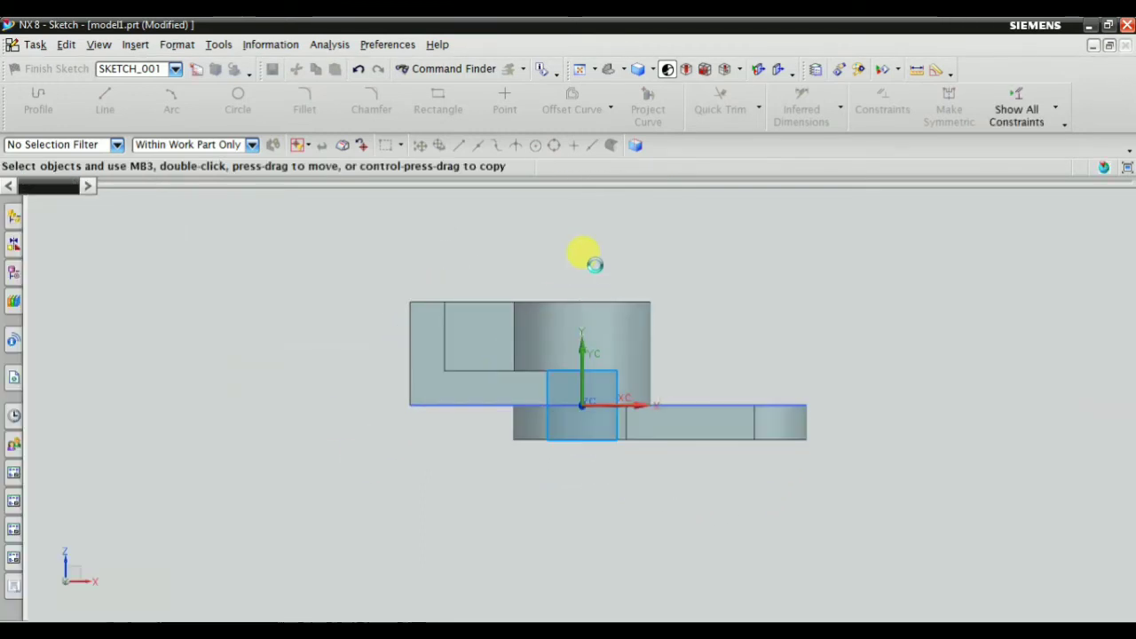
{"action": "left_click", "coordinate": [37, 99]}
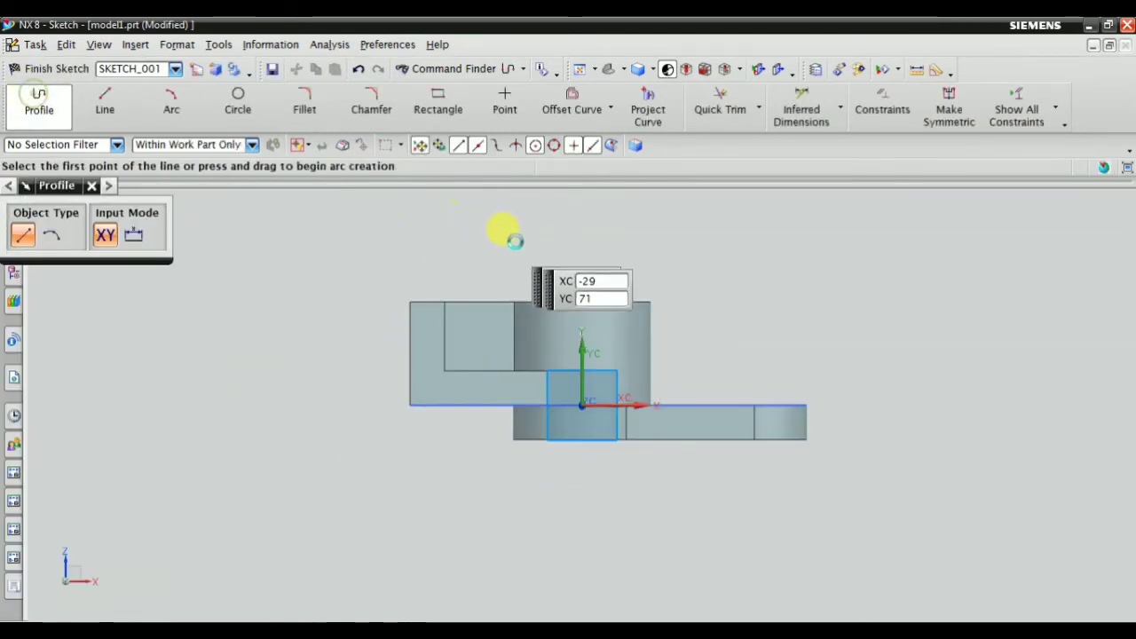
{"action": "mouse_move", "coordinate": [614, 245]}
{"action": "middle_mouse_down"}
{"action": "mouse_move", "coordinate": [603, 292]}
{"action": "mouse_move", "coordinate": [675, 300]}
{"action": "middle_mouse_up"}
{"action": "scroll", "coordinate": [670, 300], "scroll_direction": "up", "scroll_amount": 3}
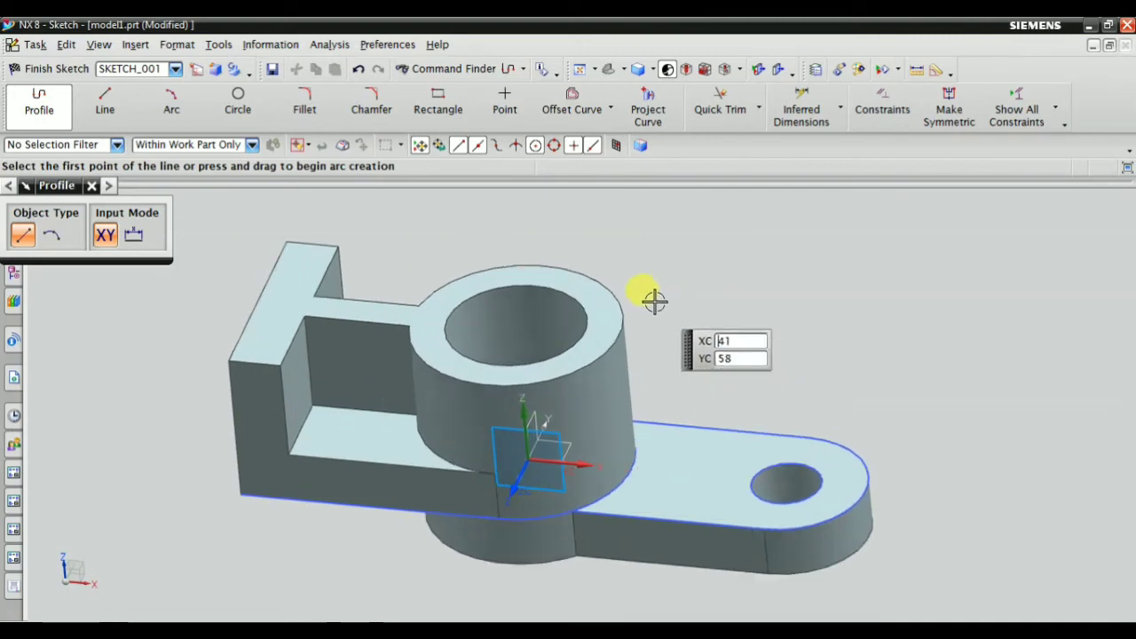
{"action": "key", "text": "Escape"}
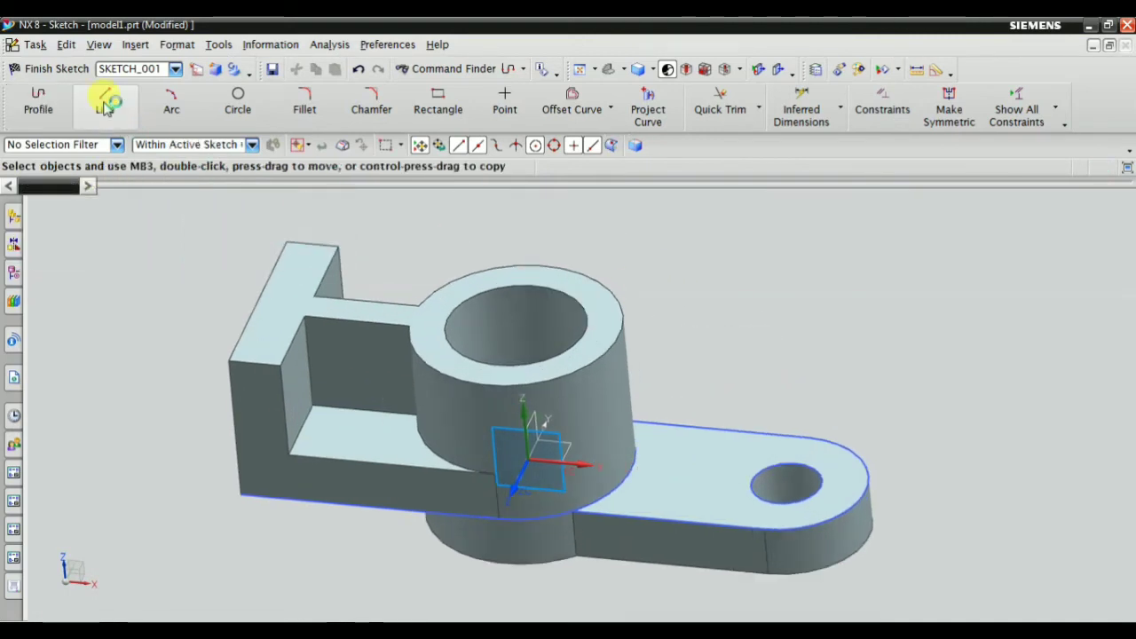
Sketch a sloping rib line about 41 mm long from the hub down to the arm, and turn off Continuous Auto Dimensioning.
{"action": "left_click", "coordinate": [105, 99]}
{"action": "scroll", "coordinate": [577, 356], "scroll_direction": "up", "scroll_amount": 2}
{"action": "left_click", "coordinate": [573, 351]}
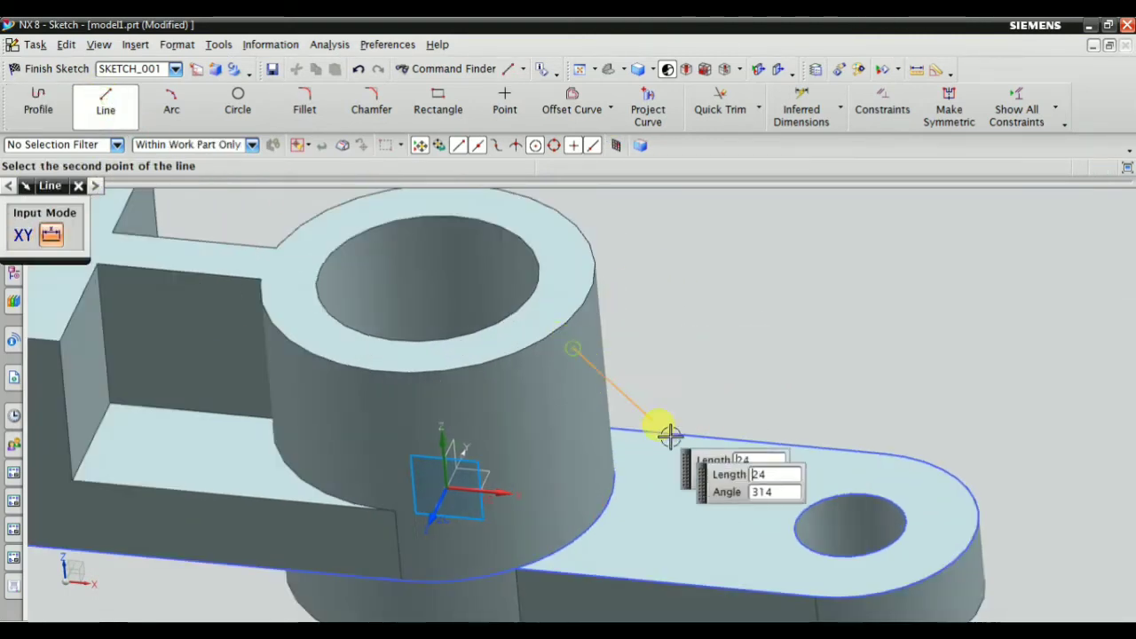
{"action": "left_click", "coordinate": [726, 506]}
{"action": "key", "text": "Escape"}
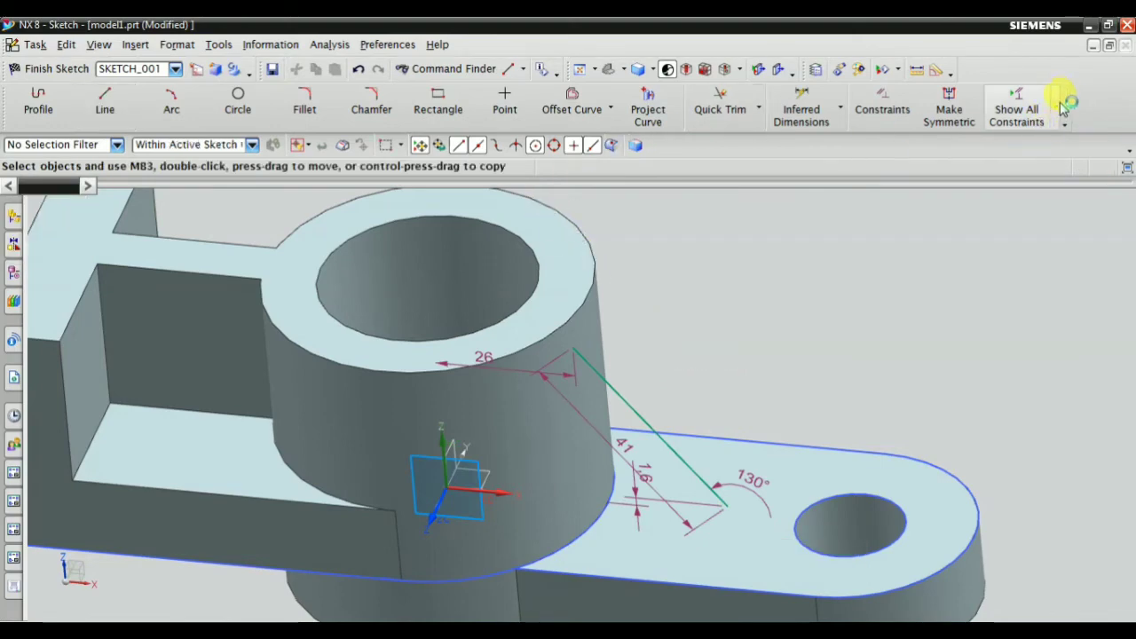
{"action": "left_click", "coordinate": [1057, 109]}
{"action": "left_click", "coordinate": [997, 353]}
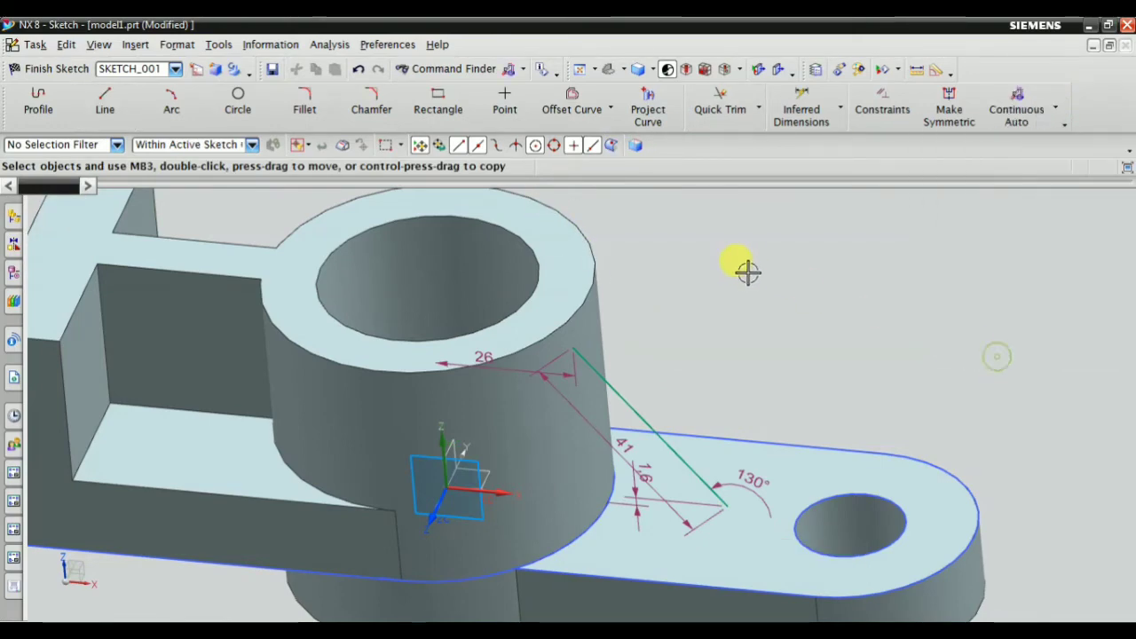
Constrain the sloping rib line's lower end point to lie on the arm's top-face level.
{"action": "scroll", "coordinate": [730, 313], "scroll_direction": "down", "scroll_amount": 2}
{"action": "scroll", "coordinate": [701, 426], "scroll_direction": "up", "scroll_amount": 4}
{"action": "scroll", "coordinate": [613, 365], "scroll_direction": "down", "scroll_amount": 2}
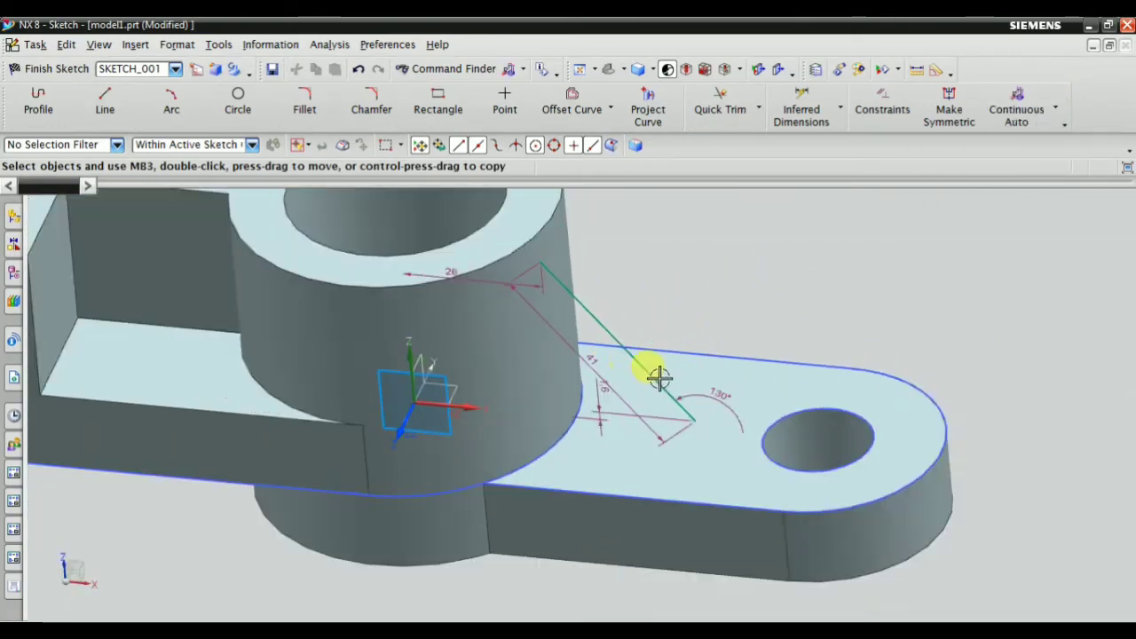
{"action": "scroll", "coordinate": [685, 409], "scroll_direction": "up", "scroll_amount": 2}
{"action": "scroll", "coordinate": [603, 353], "scroll_direction": "down", "scroll_amount": 3}
{"action": "scroll", "coordinate": [596, 305], "scroll_direction": "up", "scroll_amount": 2}
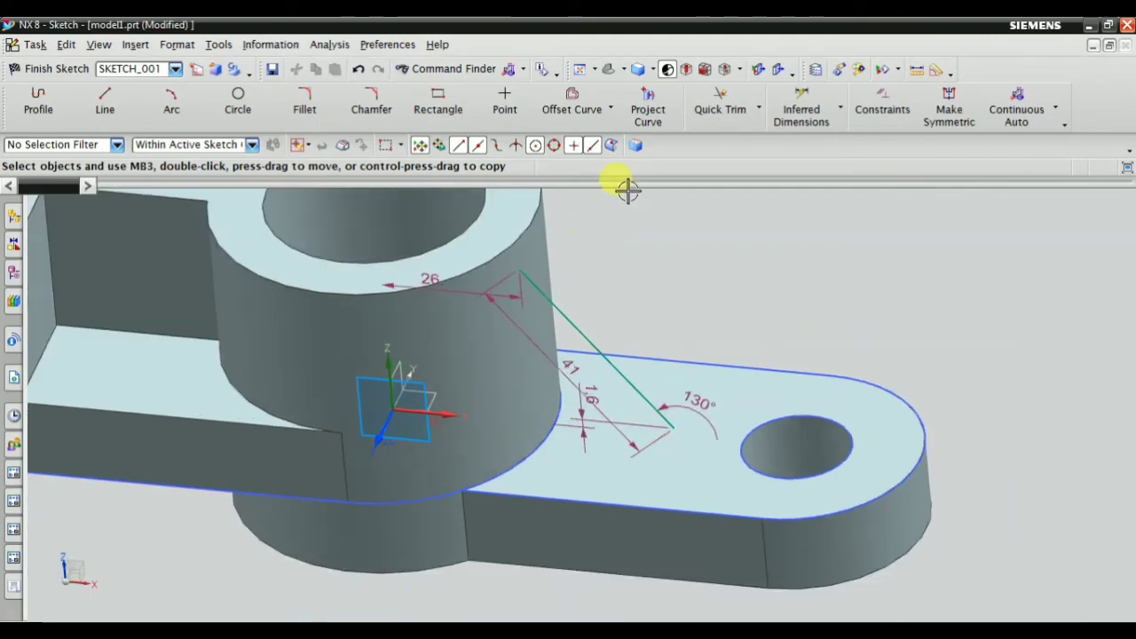
{"action": "left_click", "coordinate": [882, 102]}
{"action": "left_click", "coordinate": [667, 422]}
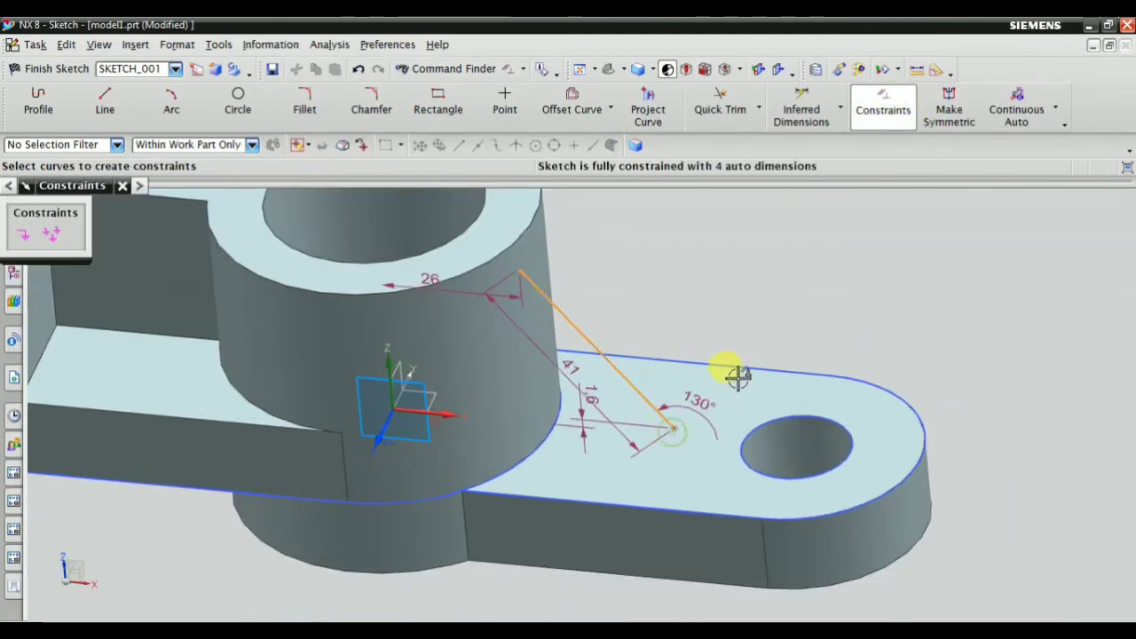
{"action": "left_click", "coordinate": [24, 233]}
{"action": "key", "text": "Escape"}
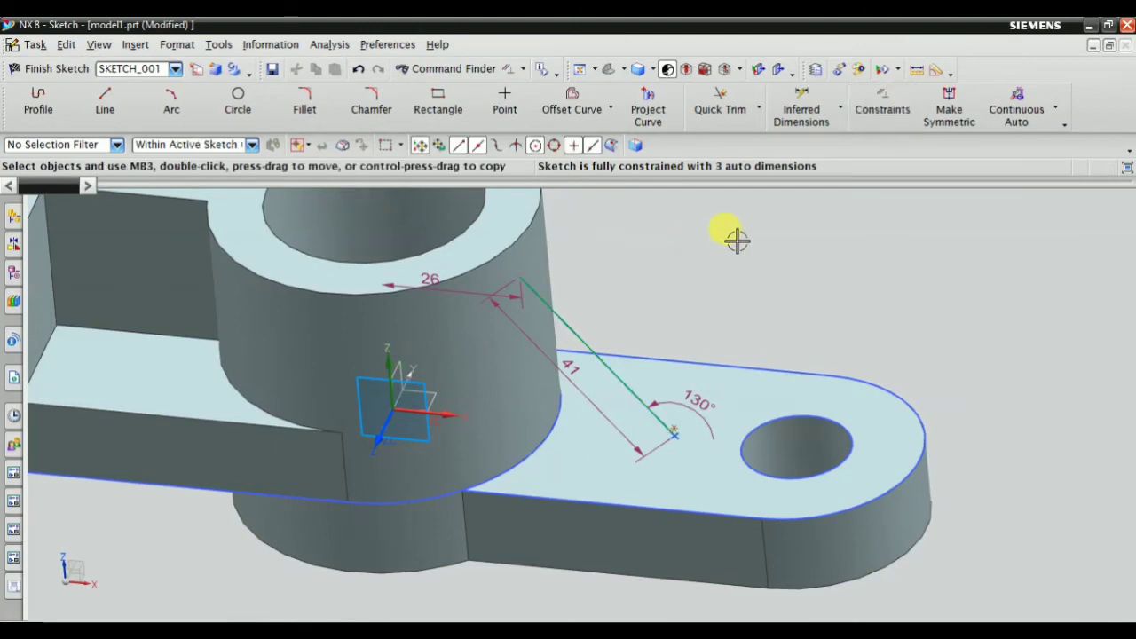
Delete the 26 and 41 dimensions of the rib line and move its upper end point up near the hub's top rim.
{"action": "middle_click_drag", "start_coordinate": [735, 240], "coordinate": [550, 253]}
{"action": "scroll", "coordinate": [537, 275], "scroll_direction": "up", "scroll_amount": 4}
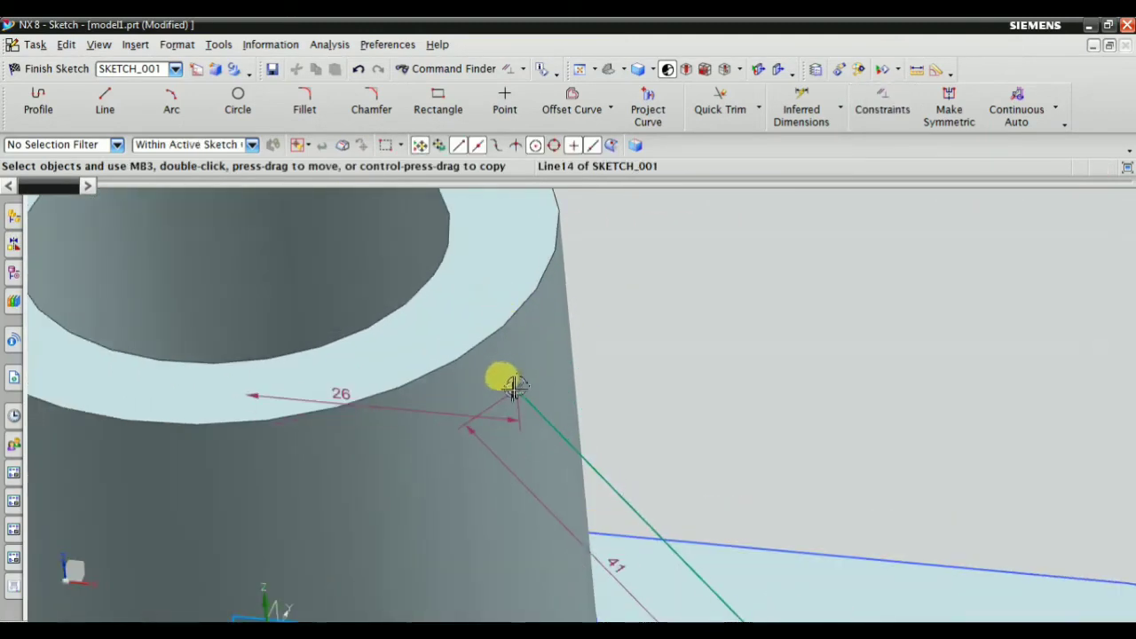
{"action": "left_click_drag", "start_coordinate": [477, 431], "coordinate": [436, 342]}
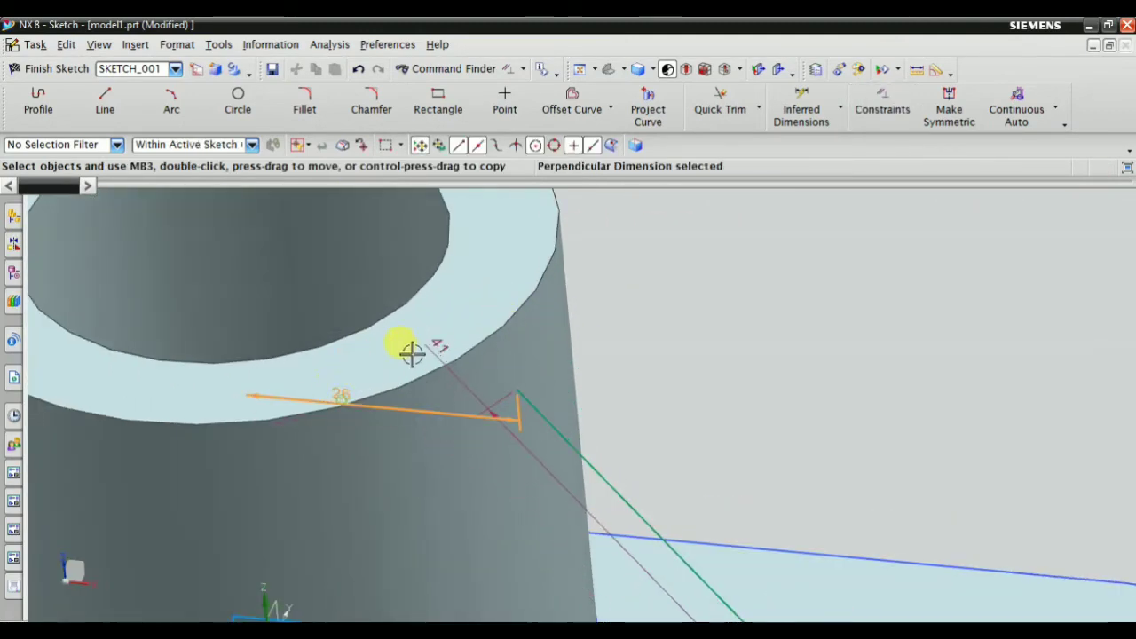
{"action": "right_click", "coordinate": [432, 344]}
{"action": "left_click", "coordinate": [473, 495]}
{"action": "scroll", "coordinate": [664, 423], "scroll_direction": "down", "scroll_amount": 4}
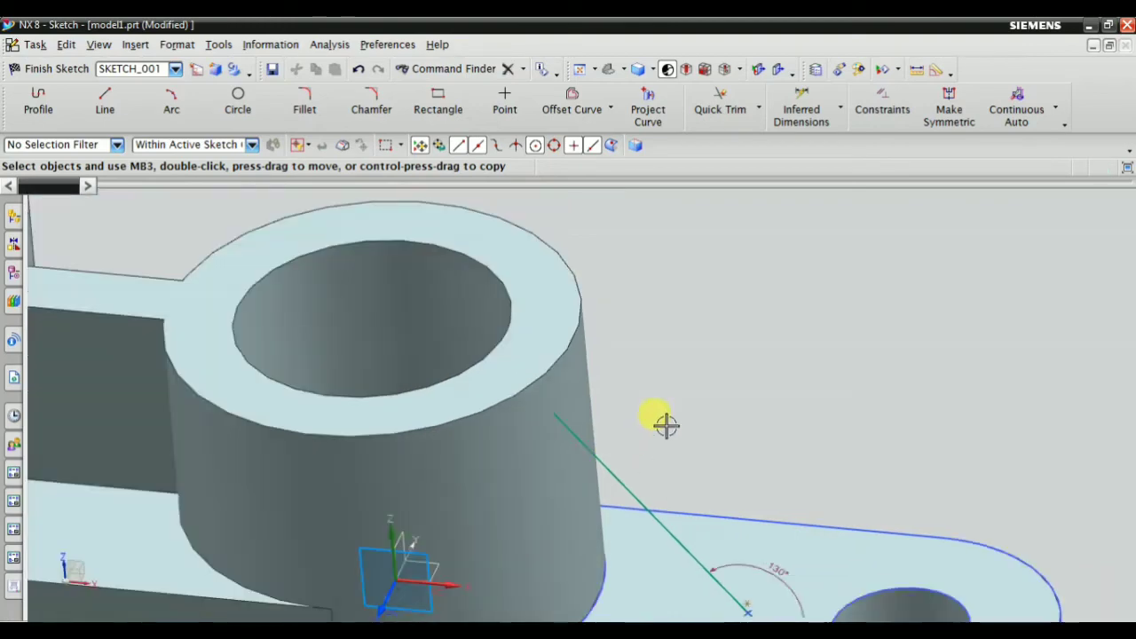
{"action": "scroll", "coordinate": [480, 290], "scroll_direction": "up", "scroll_amount": 2}
{"action": "left_click_drag", "start_coordinate": [509, 325], "coordinate": [517, 255]}
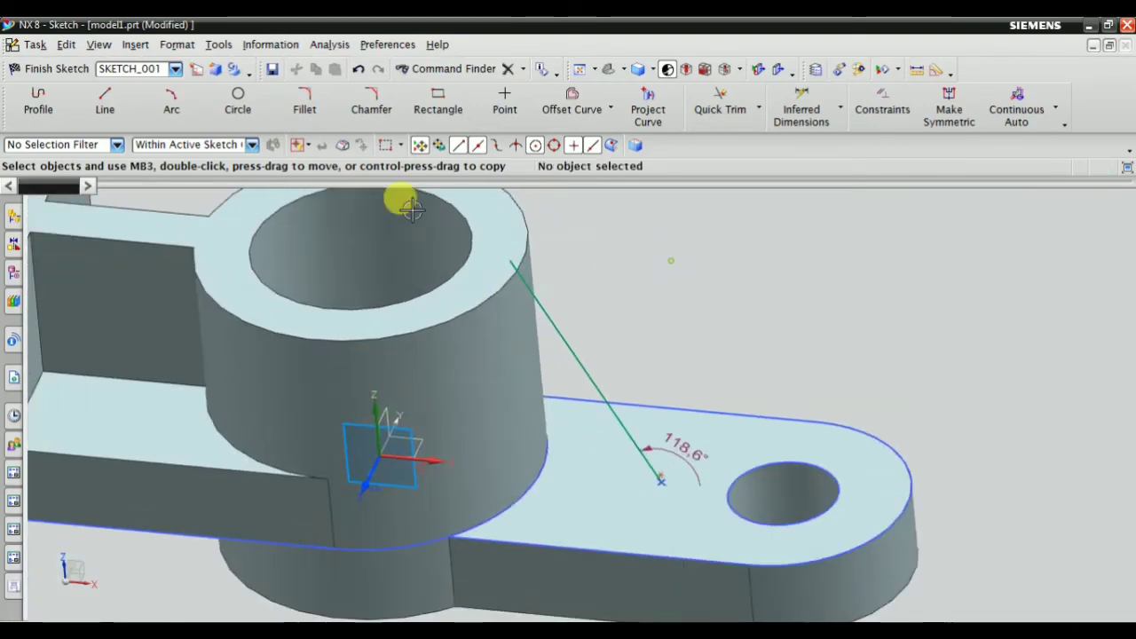
Create an intersection curve where the hub's outer cylindrical face meets the sketch plane.
{"action": "left_click", "coordinate": [135, 44]}
{"action": "mouse_move", "coordinate": [159, 122]}
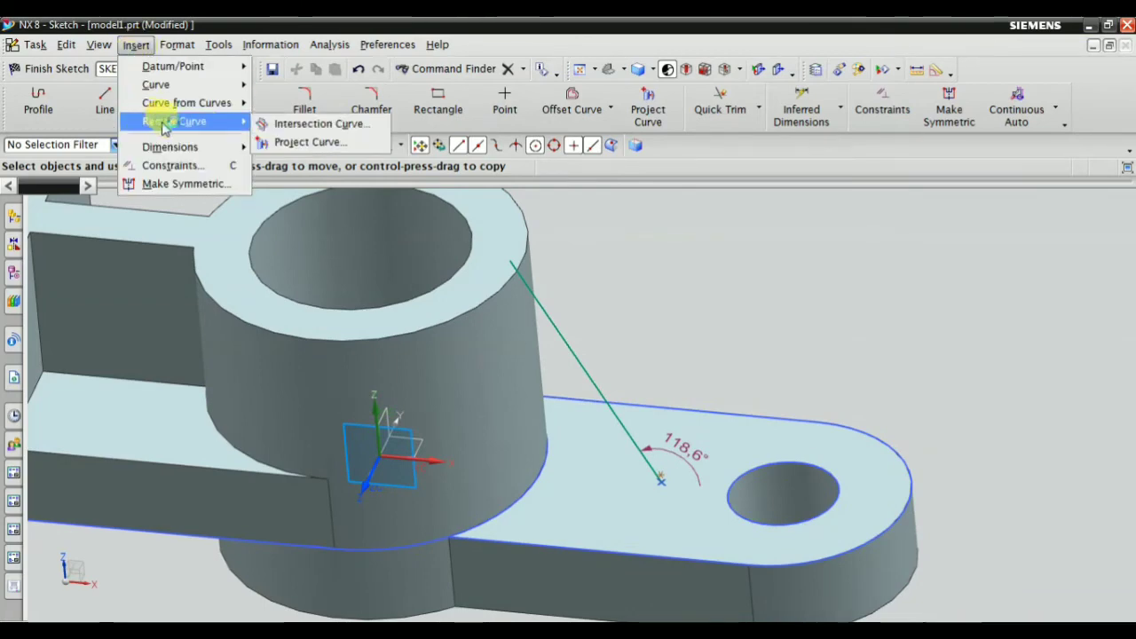
{"action": "left_click", "coordinate": [342, 123]}
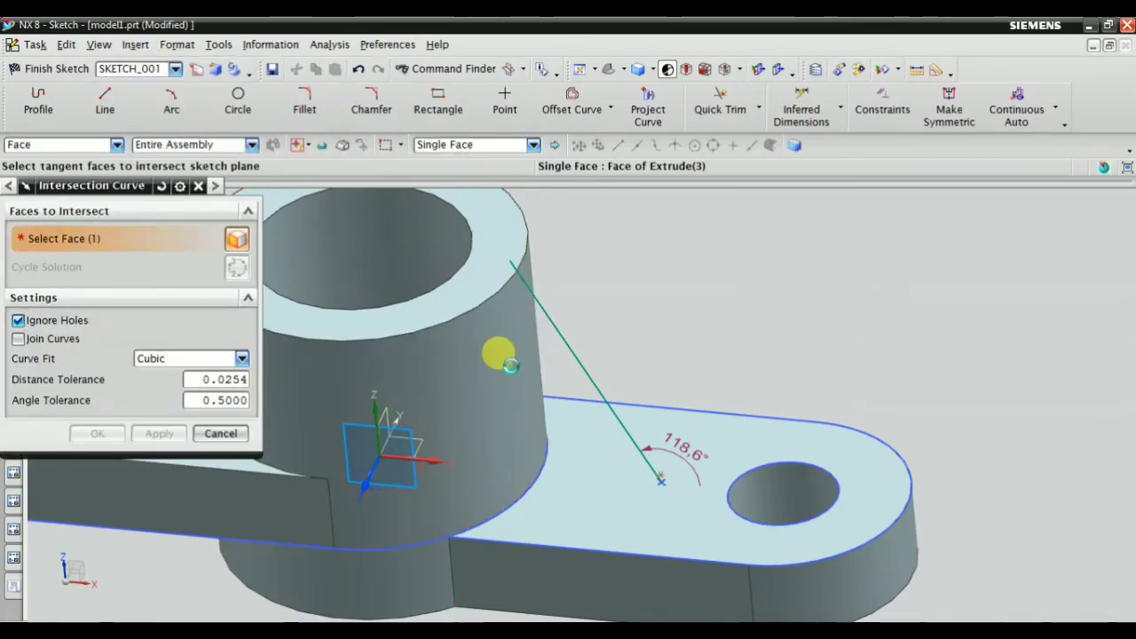
{"action": "left_click", "coordinate": [512, 364]}
{"action": "middle_click_drag", "start_coordinate": [527, 385], "coordinate": [553, 362]}
{"action": "left_click", "coordinate": [98, 433]}
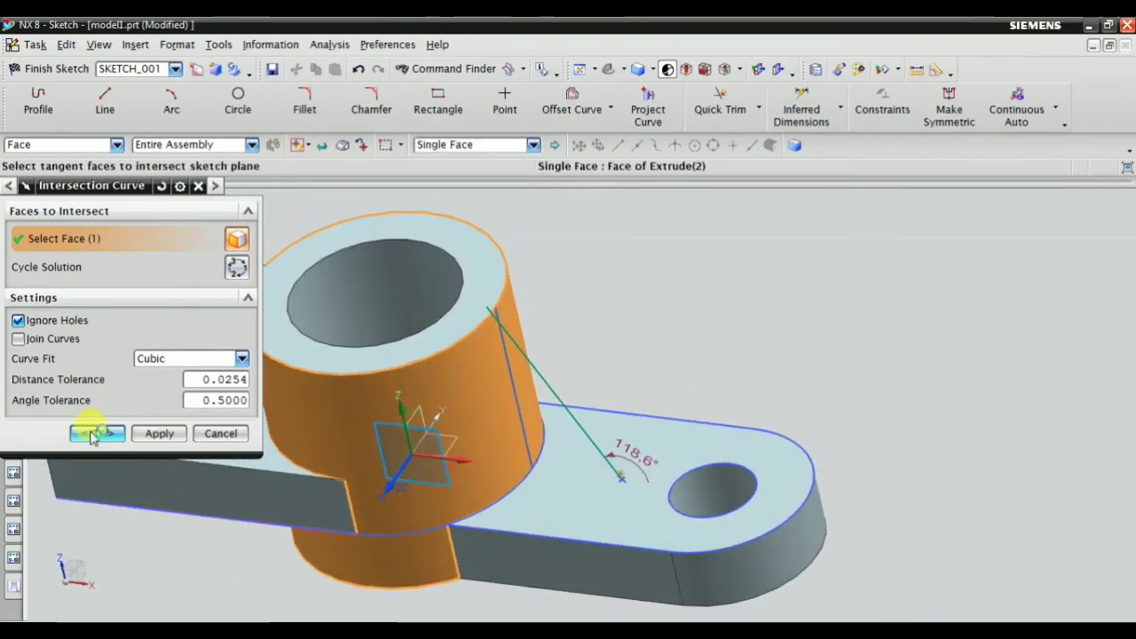
{"action": "middle_click_drag", "start_coordinate": [611, 312], "coordinate": [642, 313]}
{"action": "scroll", "coordinate": [515, 249], "scroll_direction": "up", "scroll_amount": 2}
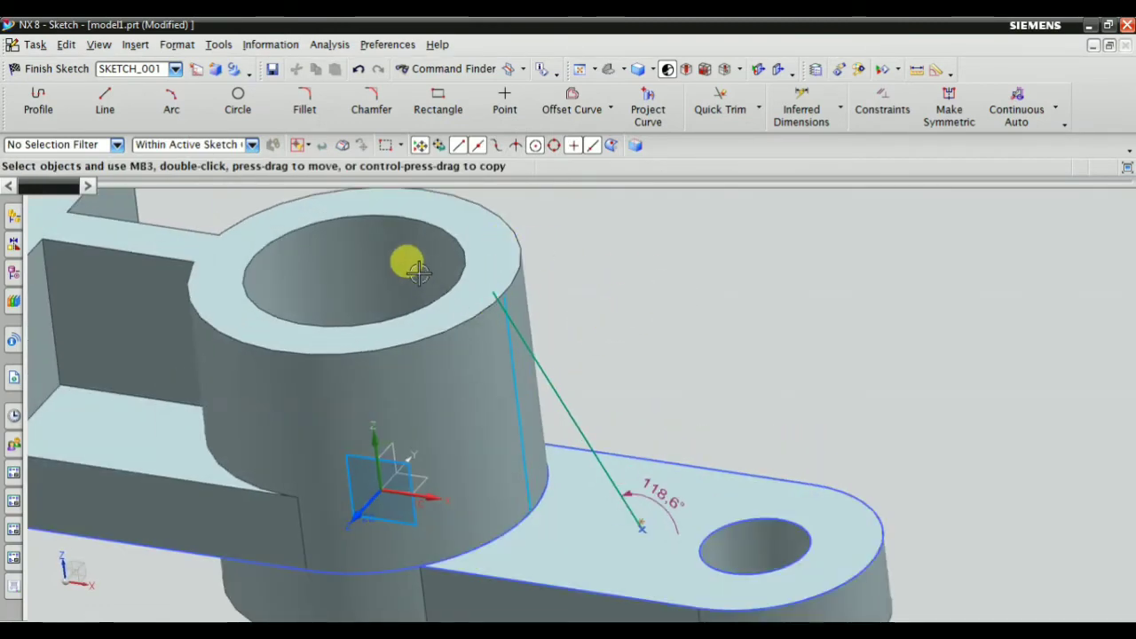
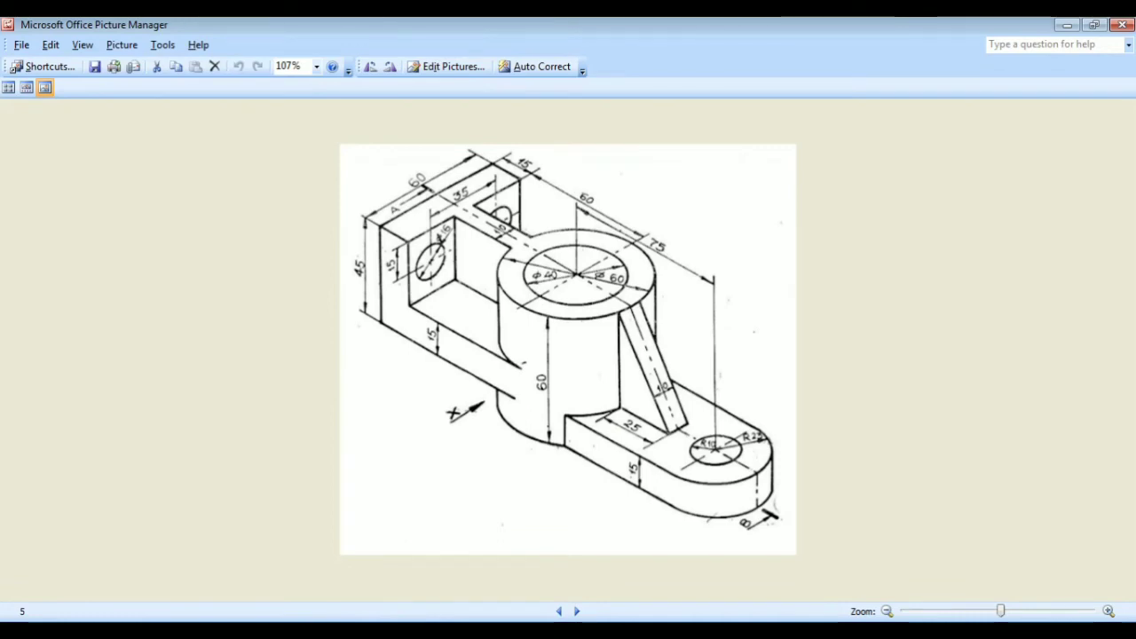
Dimension the distance from the hub intersection curve's foot to the rib line's lower end at 25 mm, as given in the reference drawing.
{"action": "left_click", "coordinate": [398, 617]}
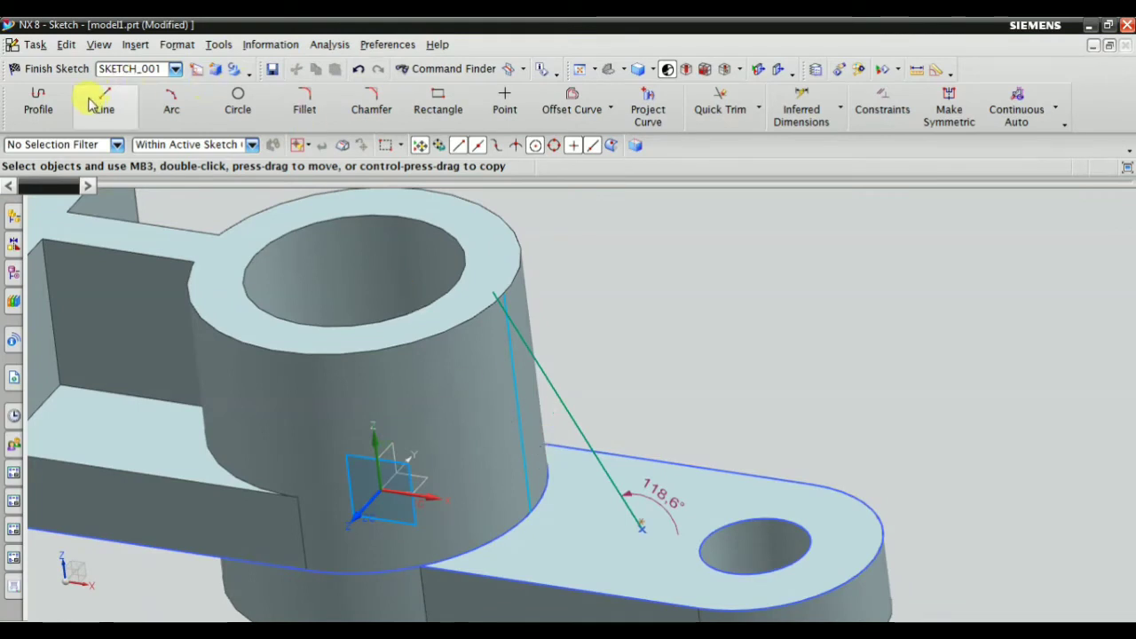
{"action": "left_click", "coordinate": [803, 108]}
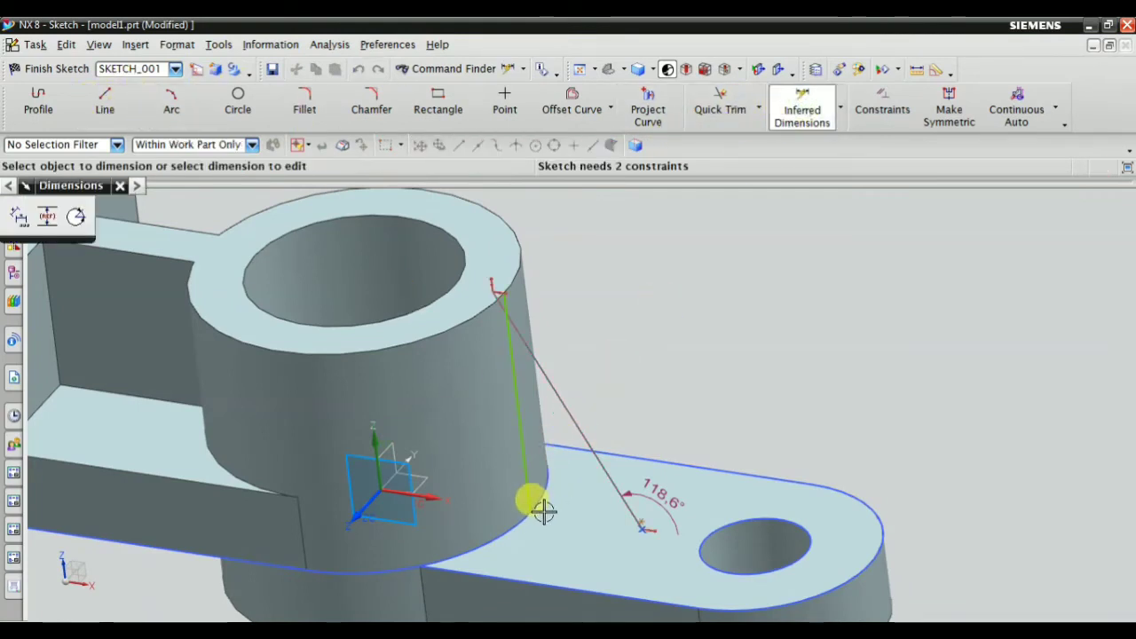
{"action": "left_click", "coordinate": [528, 506]}
{"action": "left_click", "coordinate": [634, 530]}
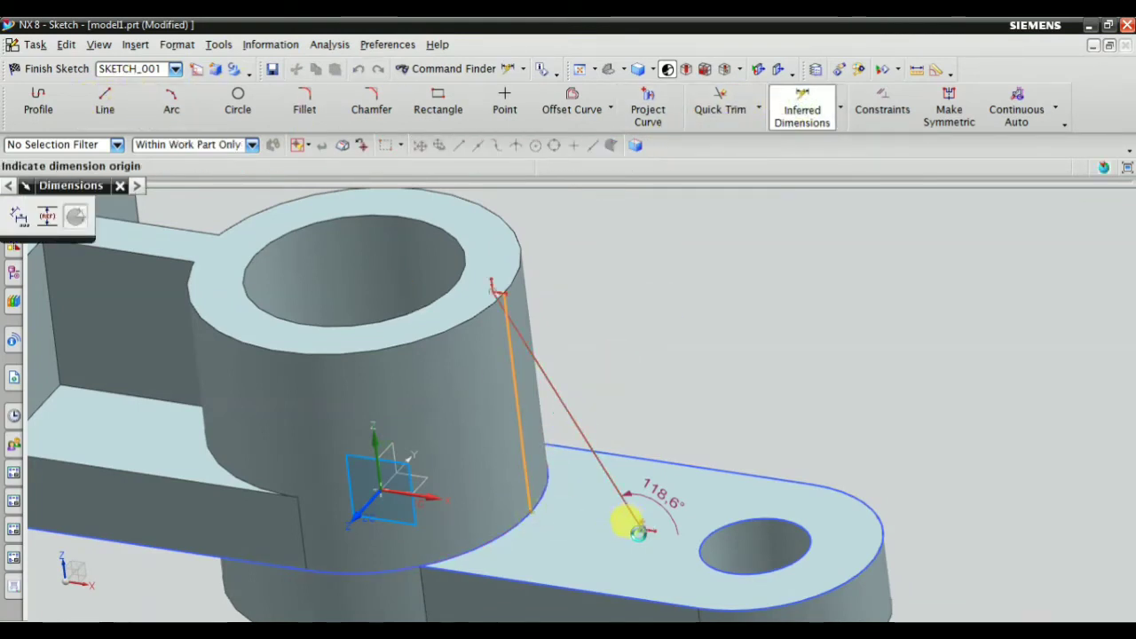
{"action": "left_click", "coordinate": [578, 553]}
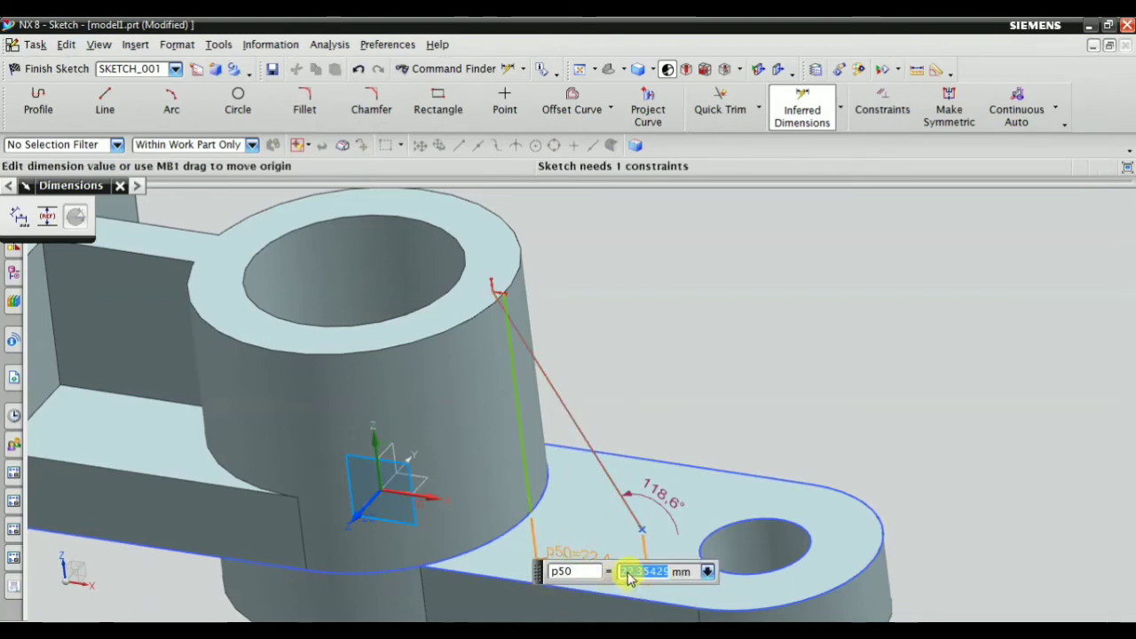
{"action": "left_click_drag", "start_coordinate": [629, 574], "coordinate": [752, 569]}
{"action": "type", "text": "25"}
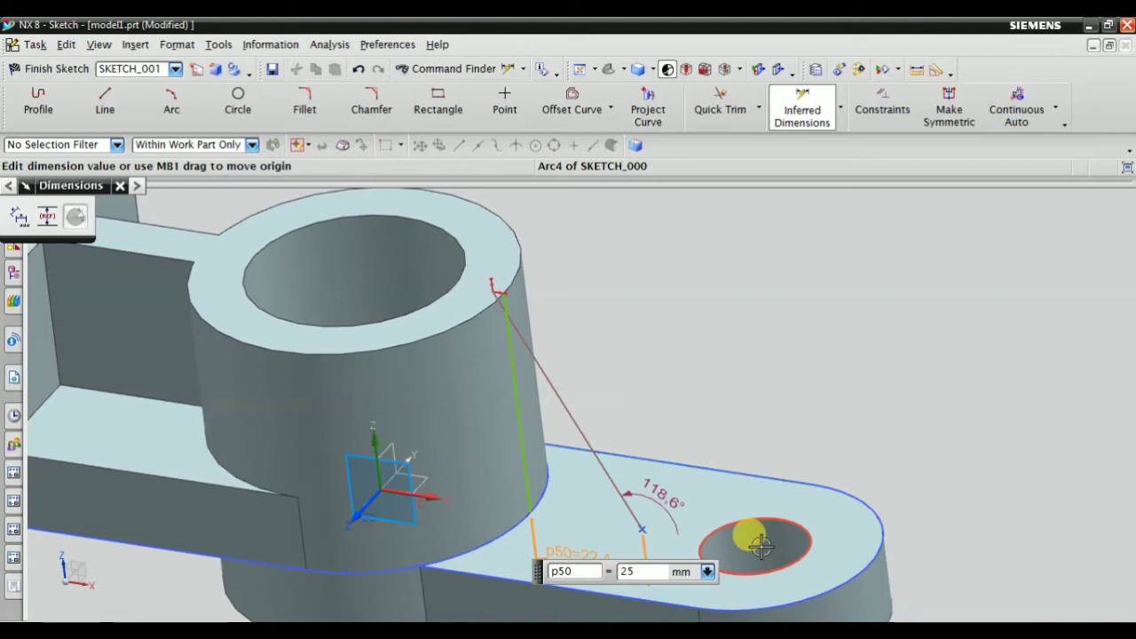
{"action": "key", "text": "Return"}
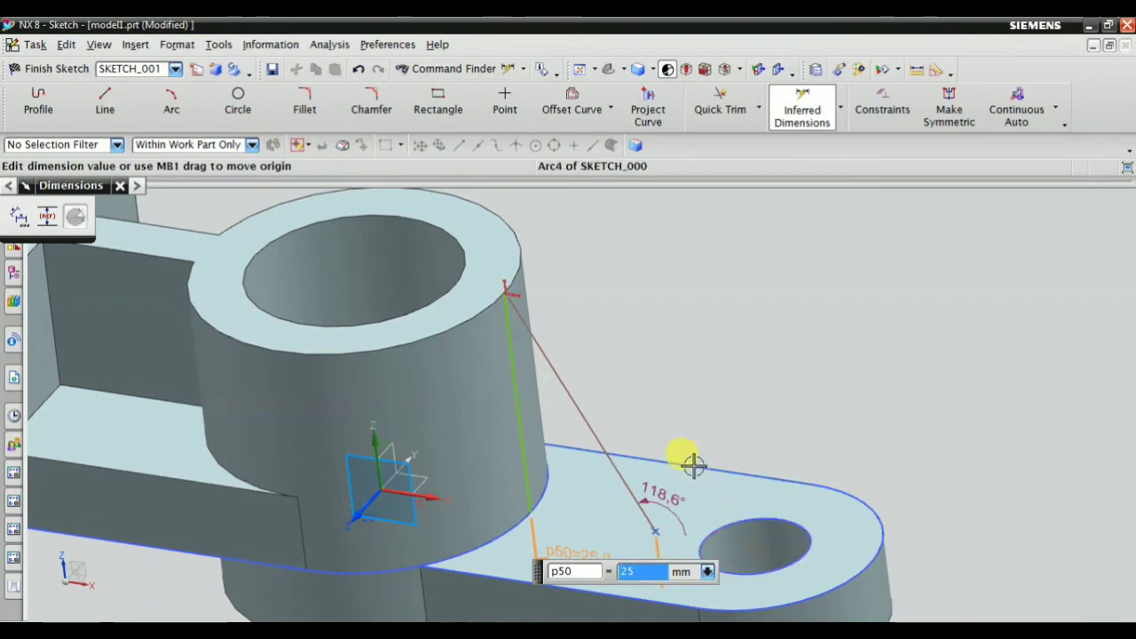
{"action": "key", "text": "Escape"}
Constrain the rib line's upper end point to coincide with the top end of the hub intersection curve.
{"action": "scroll", "coordinate": [457, 244], "scroll_direction": "up", "scroll_amount": 5}
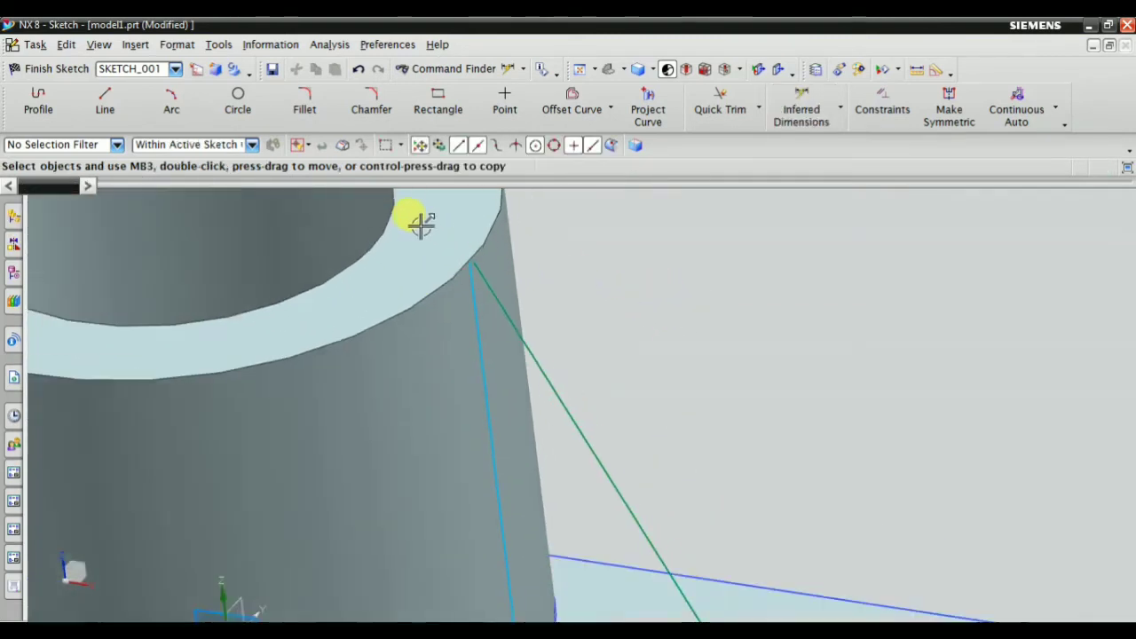
{"action": "scroll", "coordinate": [396, 202], "scroll_direction": "up", "scroll_amount": 2}
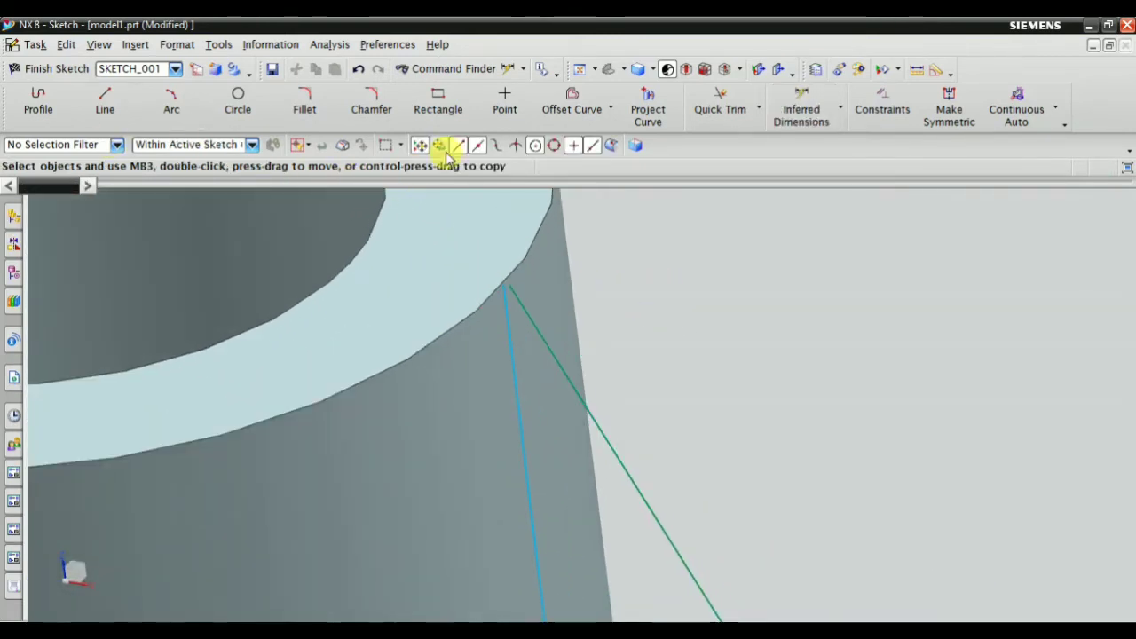
{"action": "left_click", "coordinate": [883, 98]}
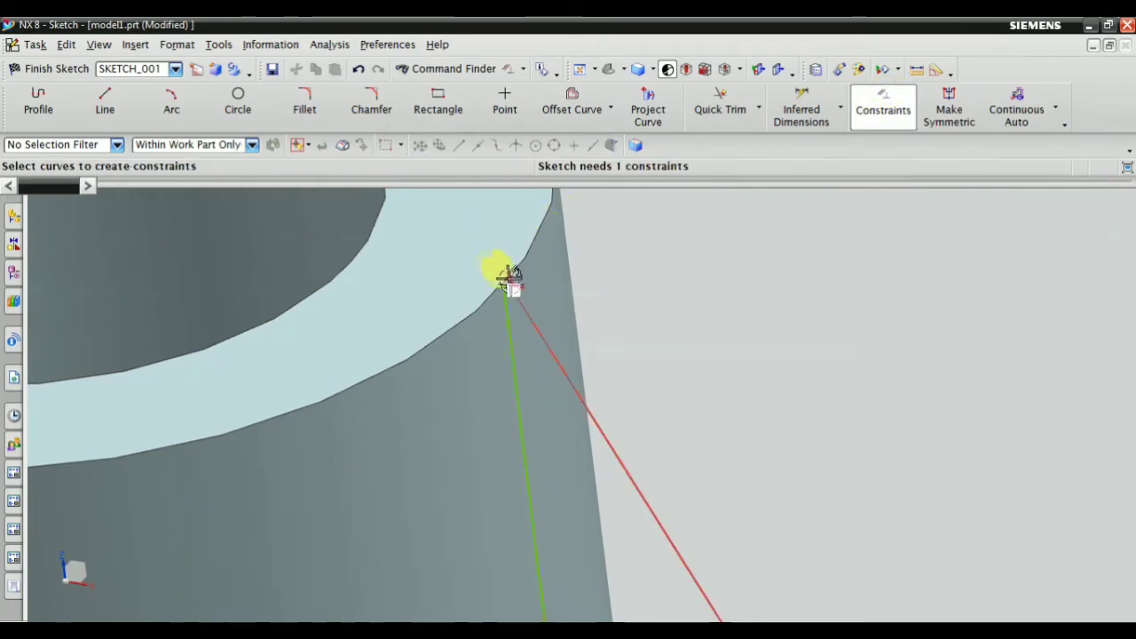
{"action": "left_click", "coordinate": [512, 282]}
{"action": "scroll", "coordinate": [506, 273], "scroll_direction": "up", "scroll_amount": 1}
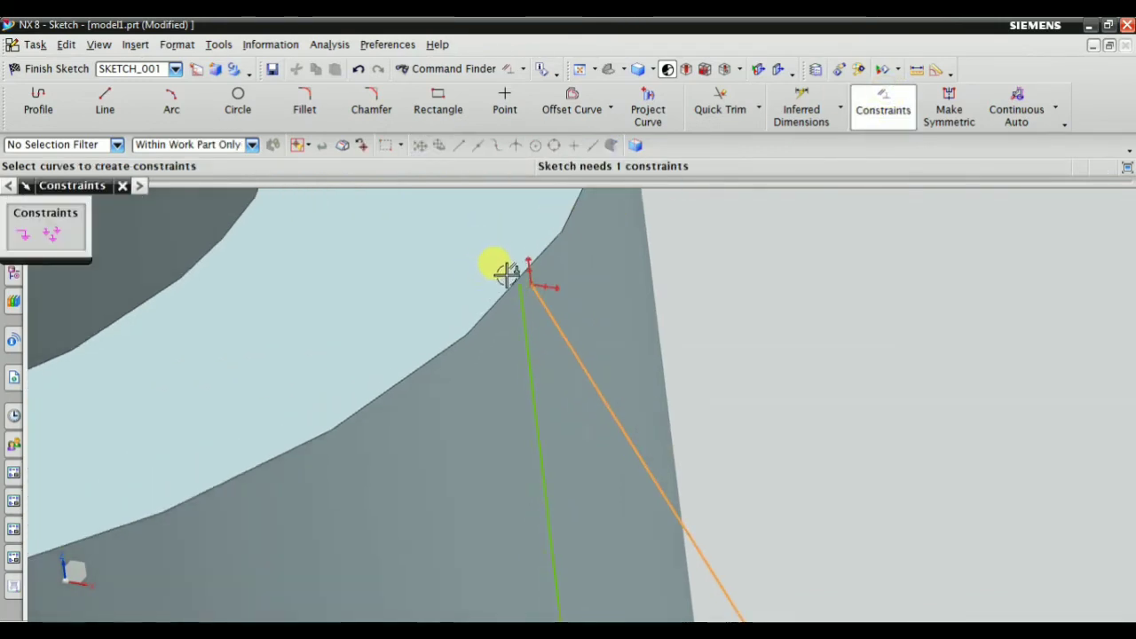
{"action": "left_click", "coordinate": [50, 234]}
{"action": "middle_click", "coordinate": [279, 203]}
Add a short line from the rib line's upper end inward into the hub wall and set its horizontal dimension to 1 mm.
{"action": "mouse_move", "coordinate": [287, 207]}
{"action": "middle_mouse_down"}
{"action": "mouse_move", "coordinate": [451, 242]}
{"action": "mouse_move", "coordinate": [383, 192]}
{"action": "mouse_move", "coordinate": [523, 294]}
{"action": "mouse_move", "coordinate": [671, 253]}
{"action": "middle_mouse_up"}
{"action": "scroll", "coordinate": [386, 195], "scroll_direction": "up", "scroll_amount": 2}
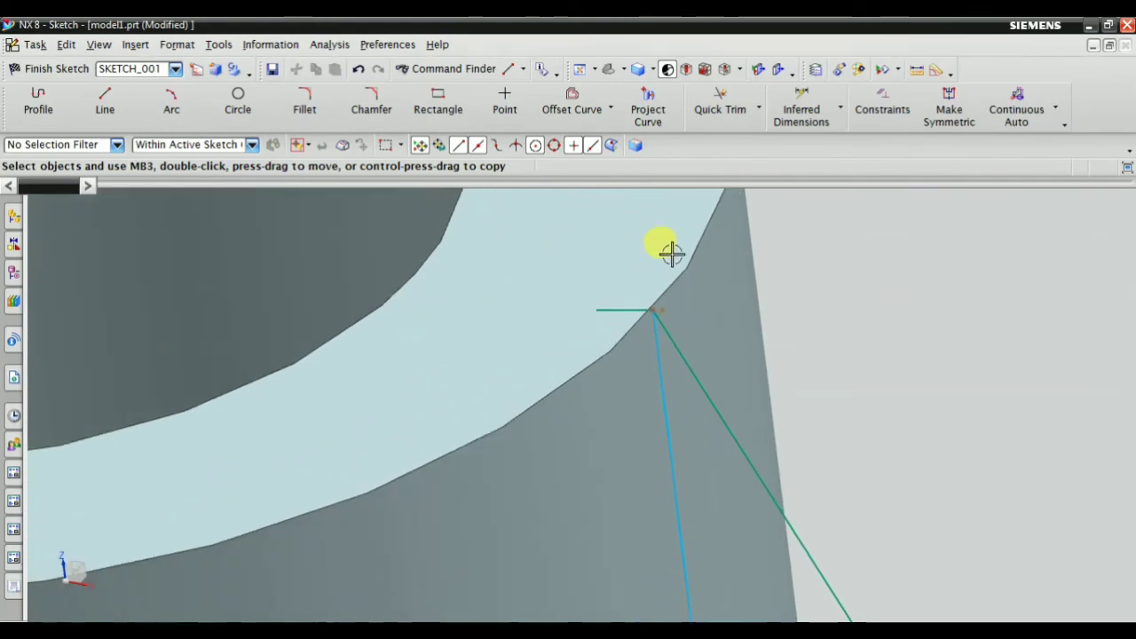
{"action": "scroll", "coordinate": [705, 190], "scroll_direction": "up", "scroll_amount": 3}
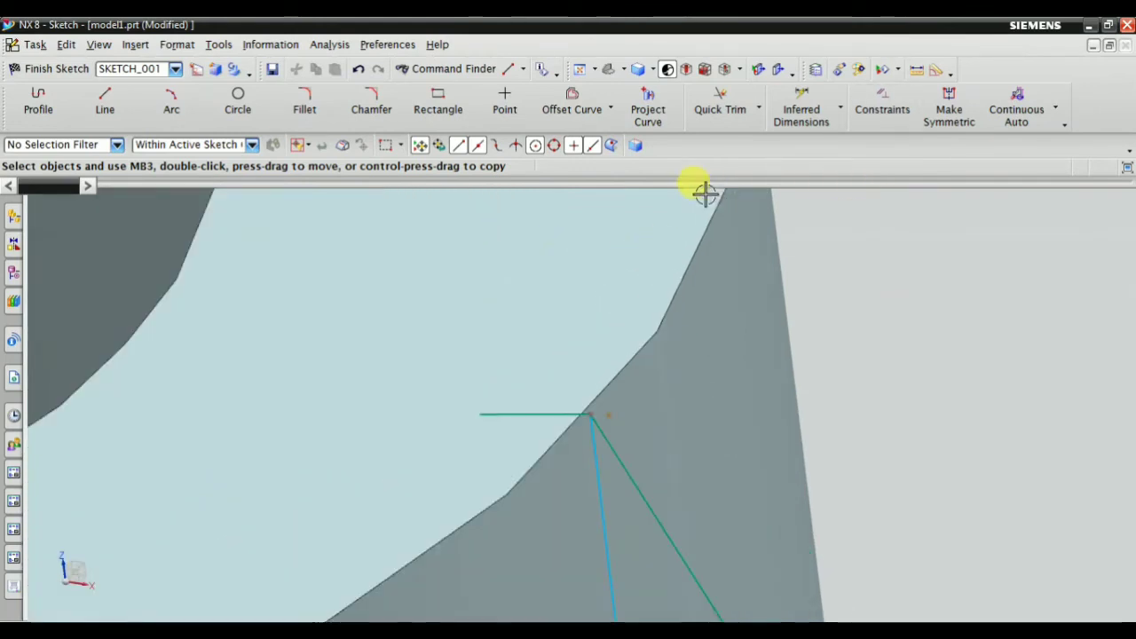
{"action": "left_click", "coordinate": [801, 111]}
{"action": "left_click", "coordinate": [505, 409]}
{"action": "left_click", "coordinate": [475, 348]}
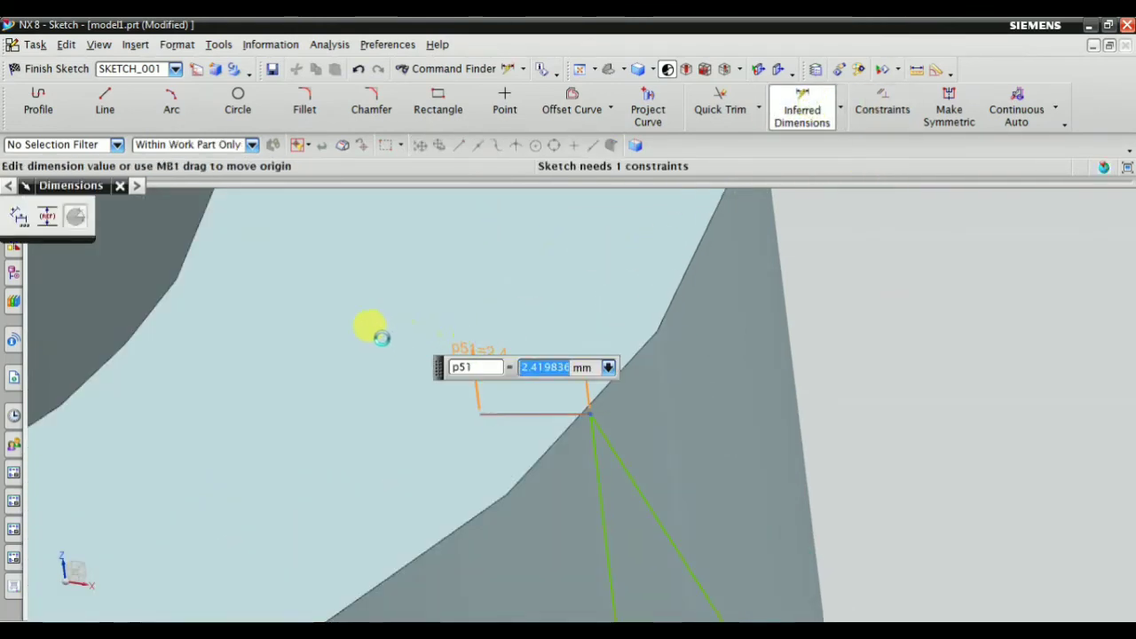
{"action": "middle_click", "coordinate": [484, 281]}
Orient the view to the sketch plane and constrain the short 1 mm line at the hub's top to be horizontal.
{"action": "scroll", "coordinate": [417, 276], "scroll_direction": "down", "scroll_amount": 3}
{"action": "scroll", "coordinate": [545, 297], "scroll_direction": "up", "scroll_amount": 2}
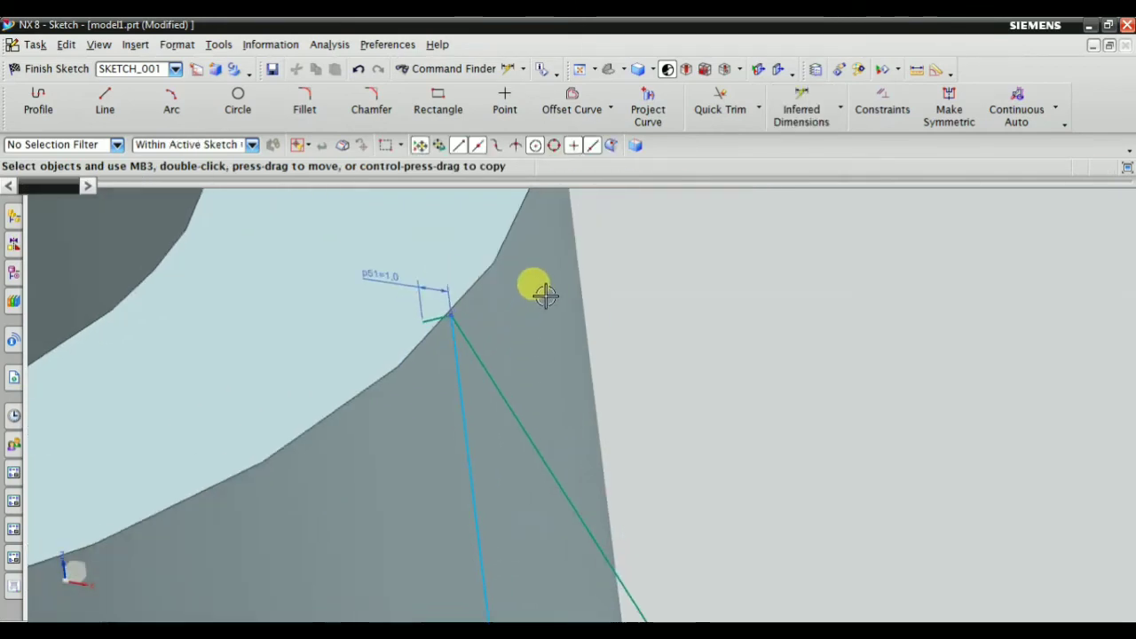
{"action": "scroll", "coordinate": [472, 240], "scroll_direction": "down", "scroll_amount": 3}
{"action": "middle_click_drag", "start_coordinate": [471, 238], "coordinate": [521, 223]}
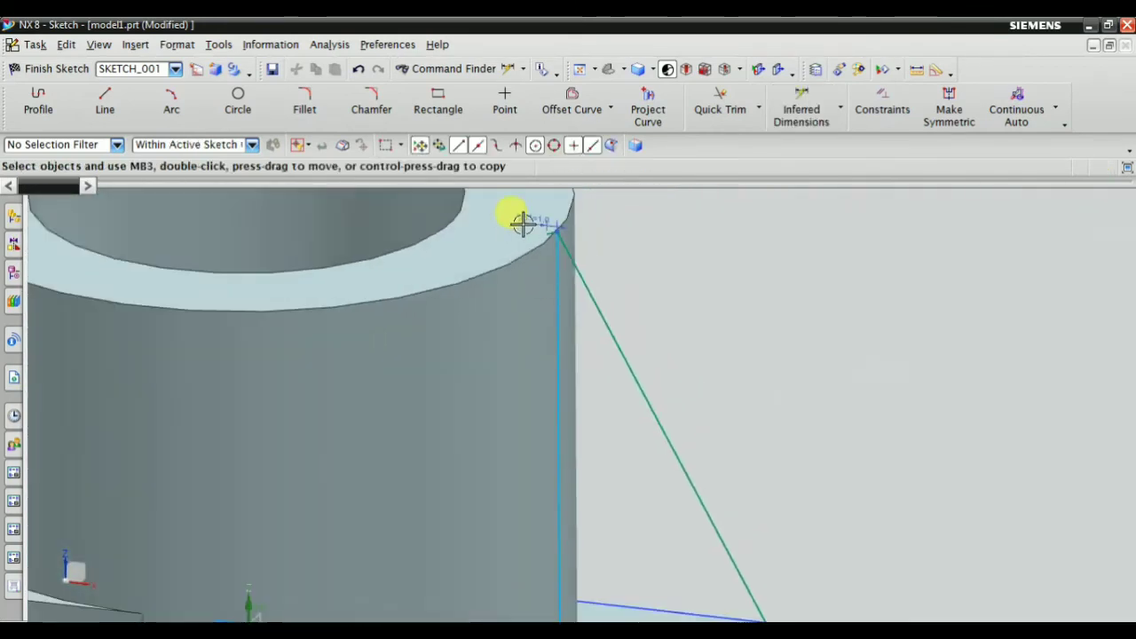
{"action": "left_click", "coordinate": [196, 69]}
{"action": "scroll", "coordinate": [506, 226], "scroll_direction": "up", "scroll_amount": 6}
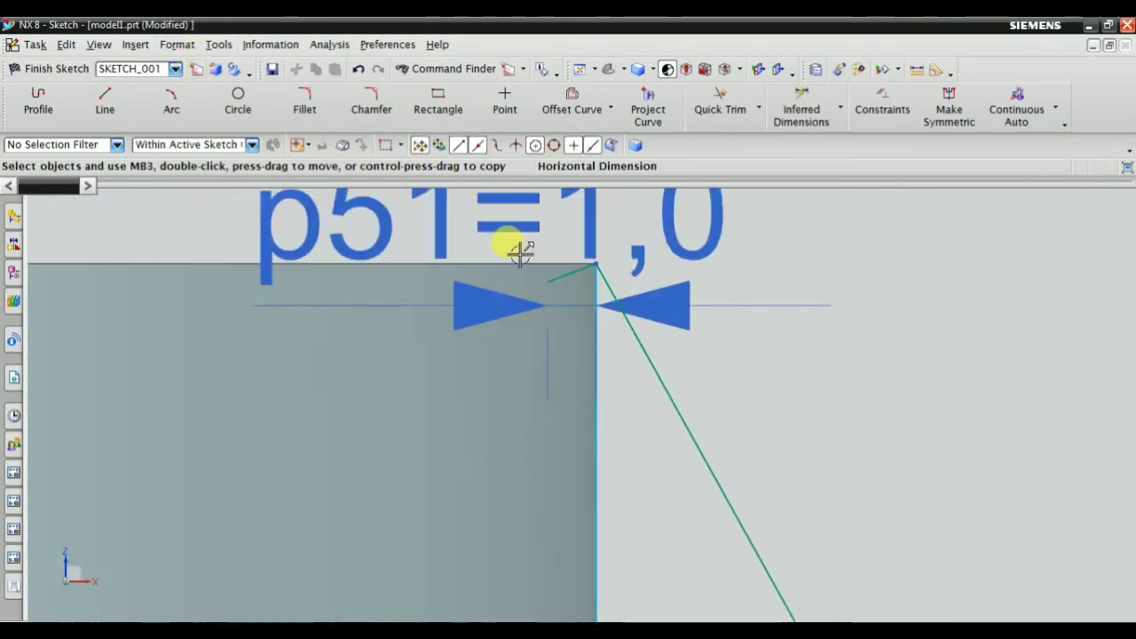
{"action": "left_click", "coordinate": [881, 107]}
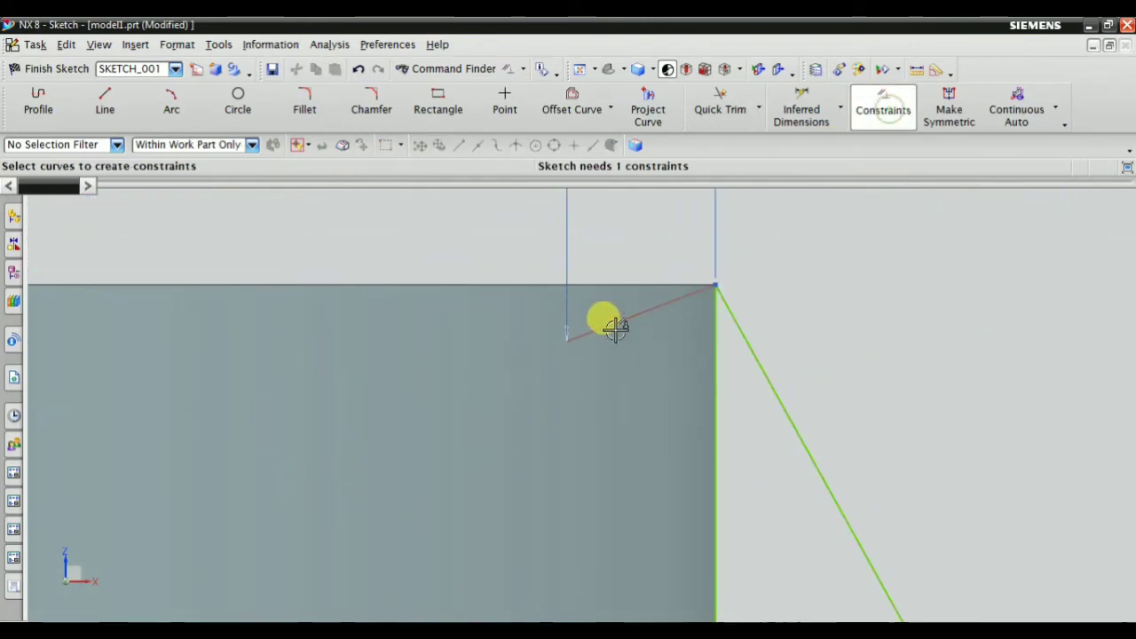
{"action": "left_click", "coordinate": [608, 323]}
{"action": "left_click", "coordinate": [83, 233]}
{"action": "key", "text": "Escape"}
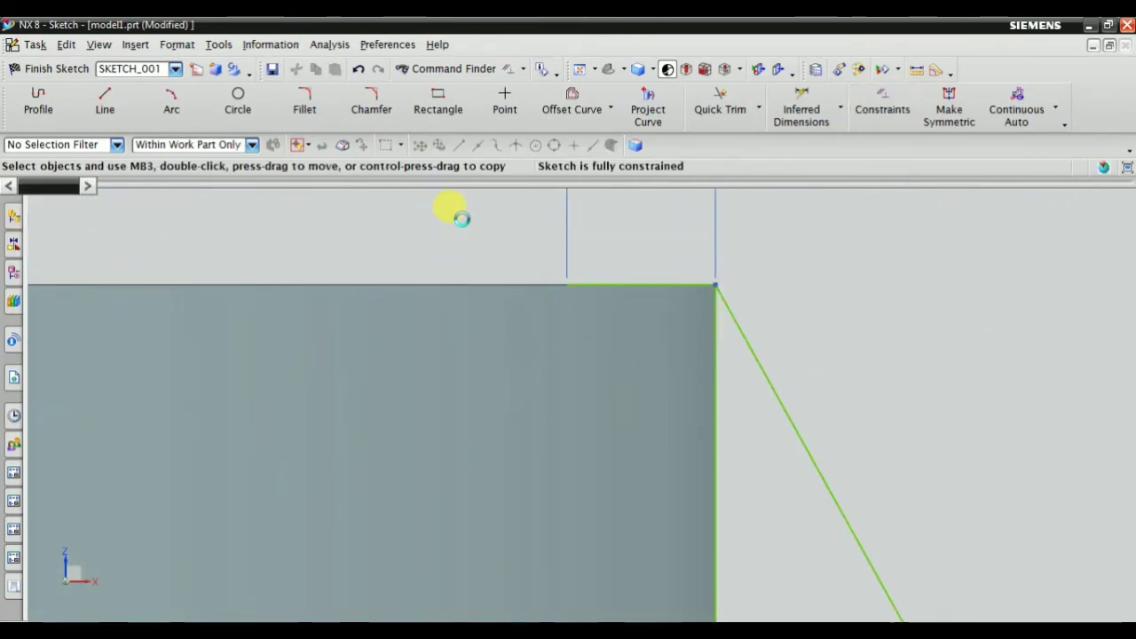
Sketch a vertical line from the short line's inner end down inside the hub wall, ending just above the arm's top level.
{"action": "scroll", "coordinate": [556, 206], "scroll_direction": "down", "scroll_amount": 8}
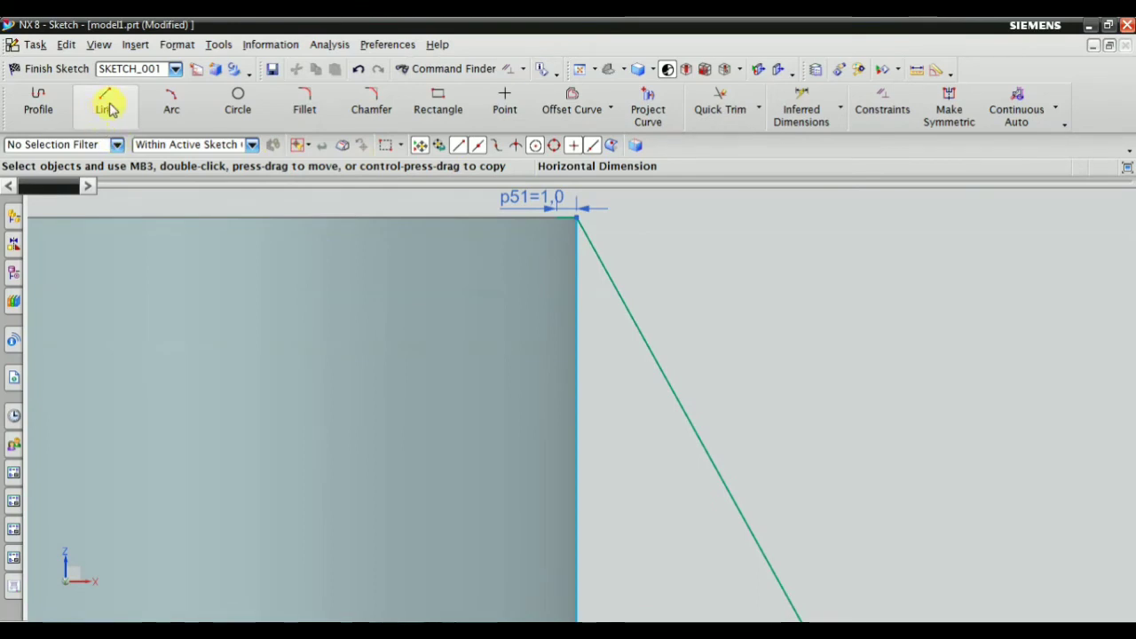
{"action": "left_click", "coordinate": [105, 101]}
{"action": "scroll", "coordinate": [541, 213], "scroll_direction": "down", "scroll_amount": 1}
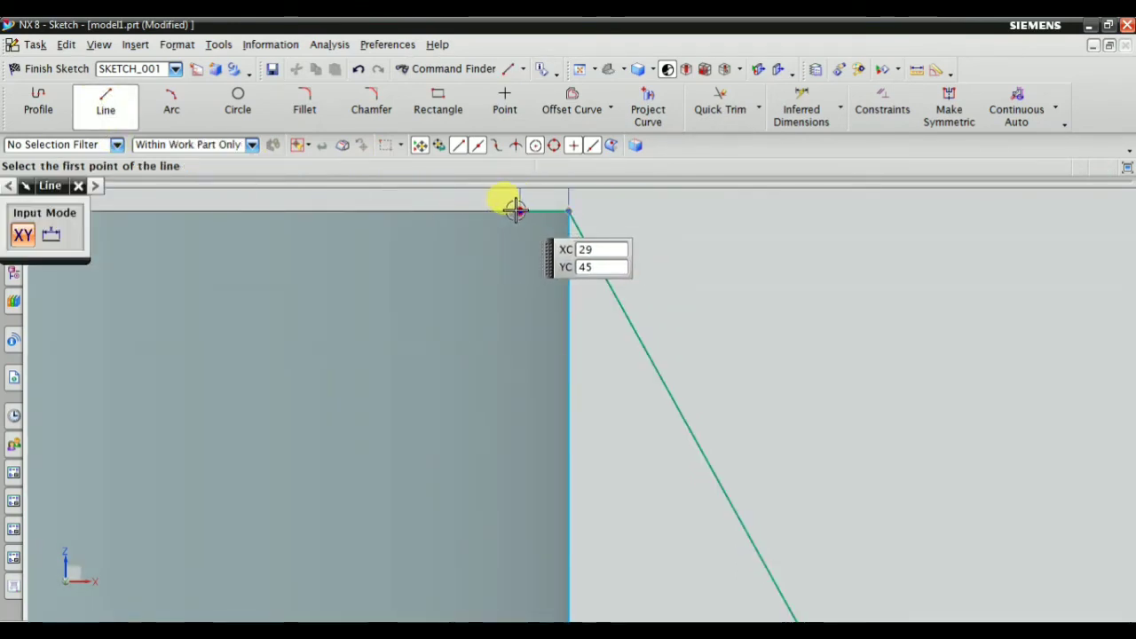
{"action": "left_click", "coordinate": [518, 210]}
{"action": "scroll", "coordinate": [458, 217], "scroll_direction": "down", "scroll_amount": 2}
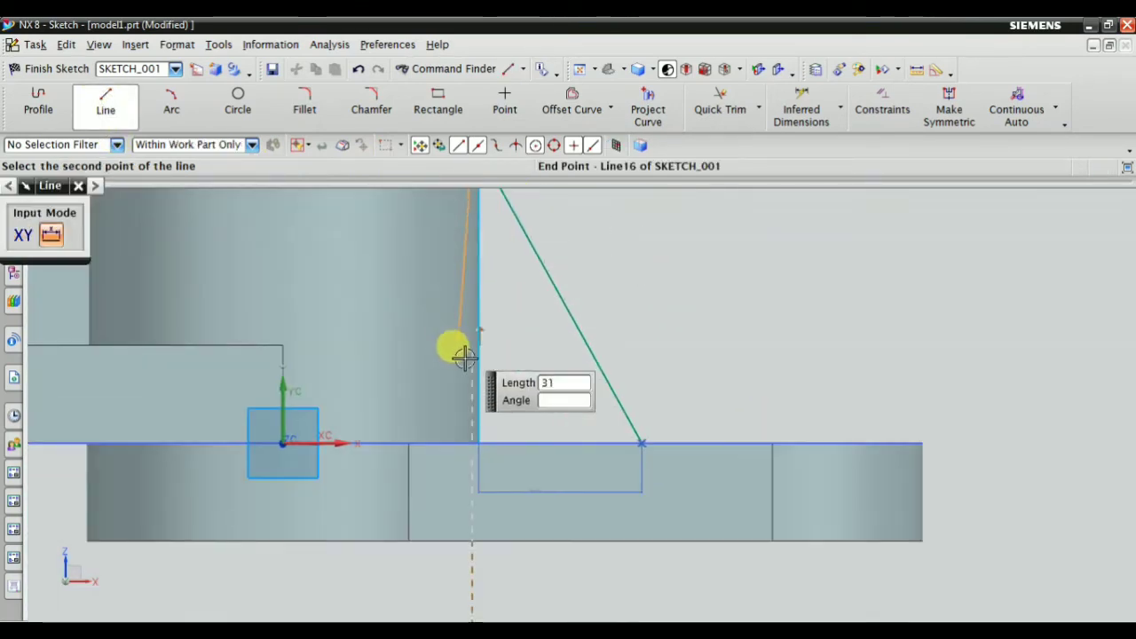
{"action": "left_click", "coordinate": [460, 433]}
{"action": "key", "text": "Escape"}
{"action": "scroll", "coordinate": [444, 411], "scroll_direction": "up", "scroll_amount": 3}
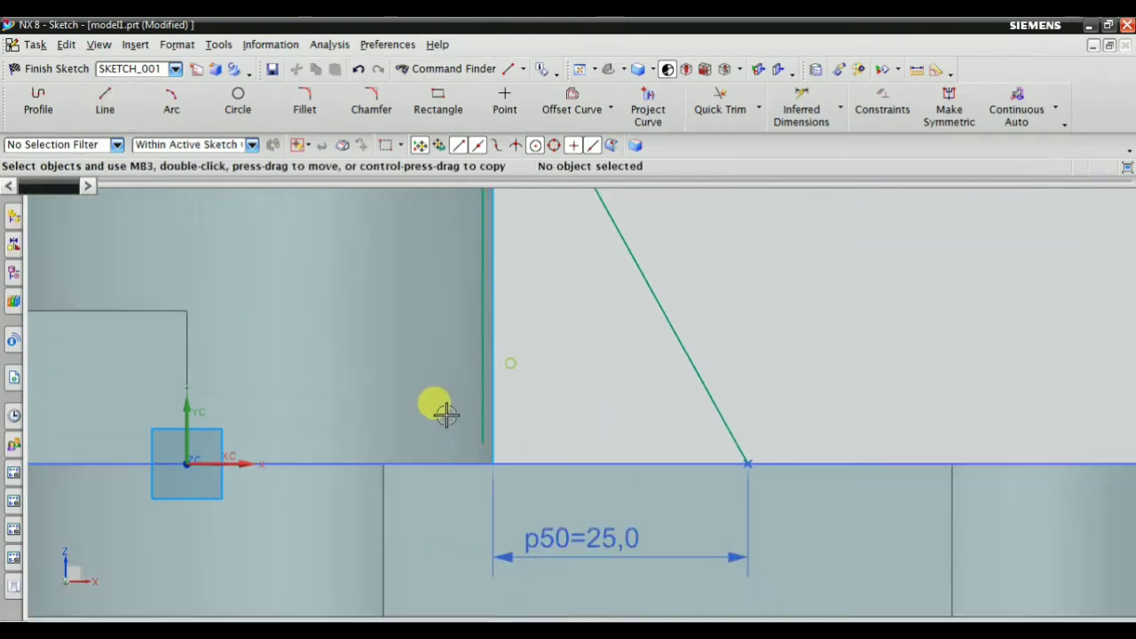
Sketch a horizontal line about 19.5 mm long from the sloping rib line's lower end toward the hub.
{"action": "middle_click_drag", "start_coordinate": [464, 367], "coordinate": [573, 361]}
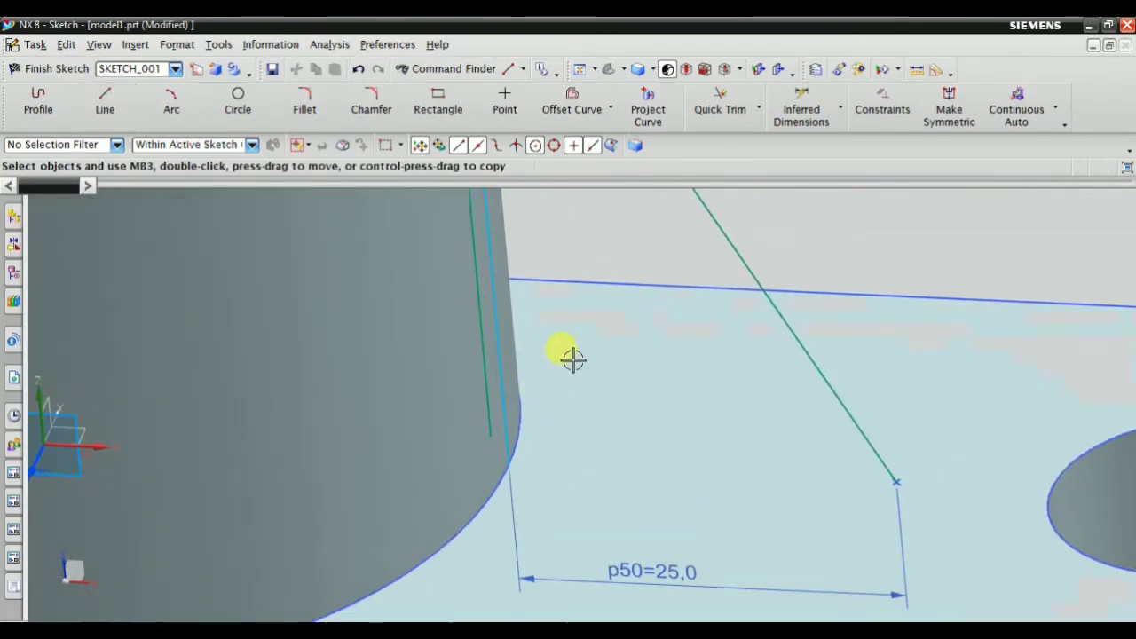
{"action": "left_click", "coordinate": [105, 101]}
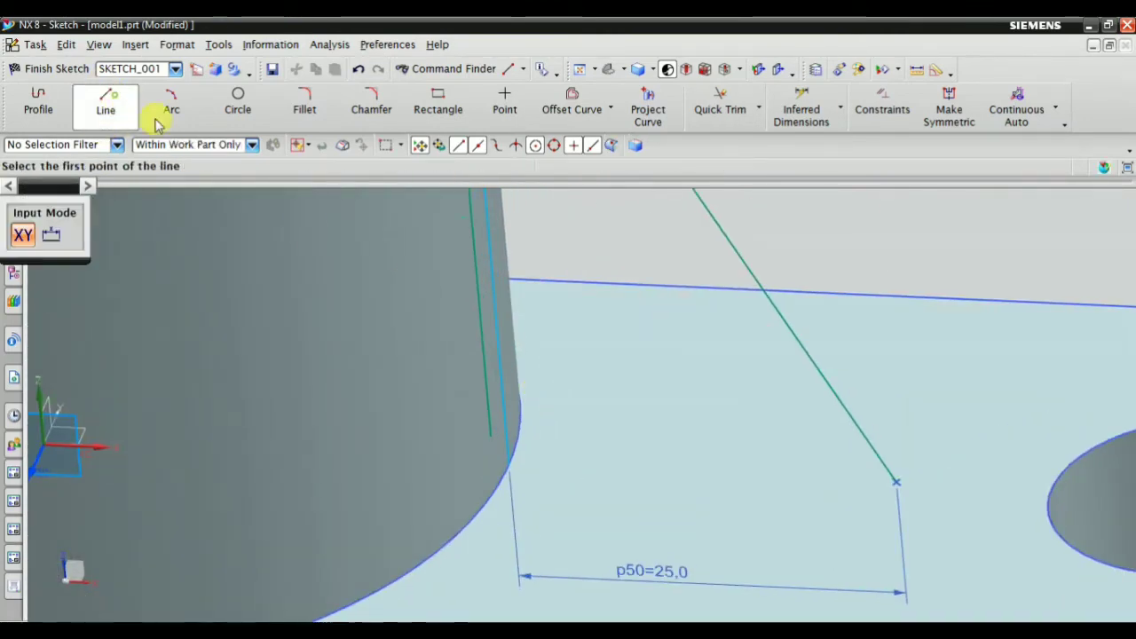
{"action": "left_click", "coordinate": [896, 482]}
{"action": "left_click", "coordinate": [595, 460]}
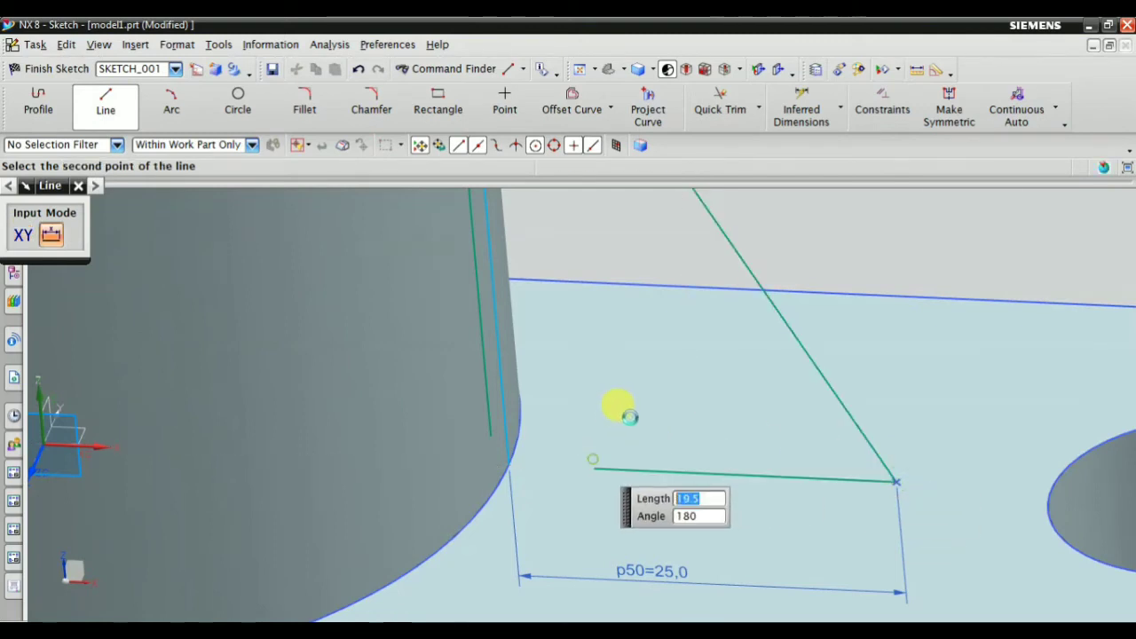
{"action": "key", "text": "Escape"}
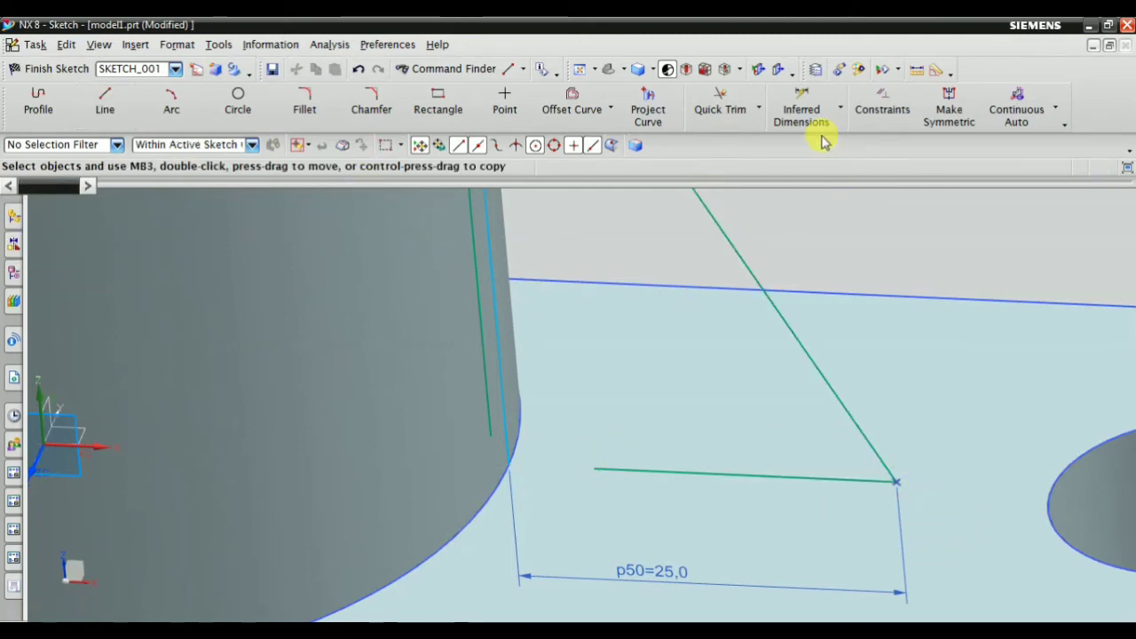
Make a corner between the vertical line inside the hub wall and the rib's horizontal bottom line to close the profile.
{"action": "left_click", "coordinate": [759, 107]}
{"action": "left_click", "coordinate": [752, 177]}
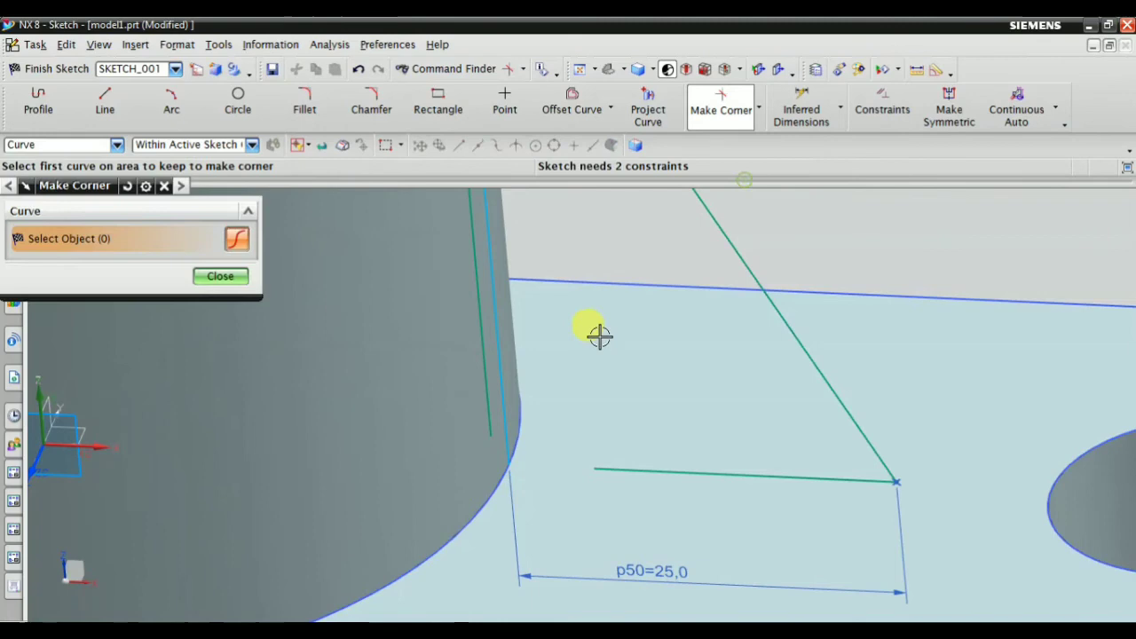
{"action": "left_click", "coordinate": [474, 342]}
{"action": "left_click", "coordinate": [624, 469]}
{"action": "key", "text": "ctrl+f"}
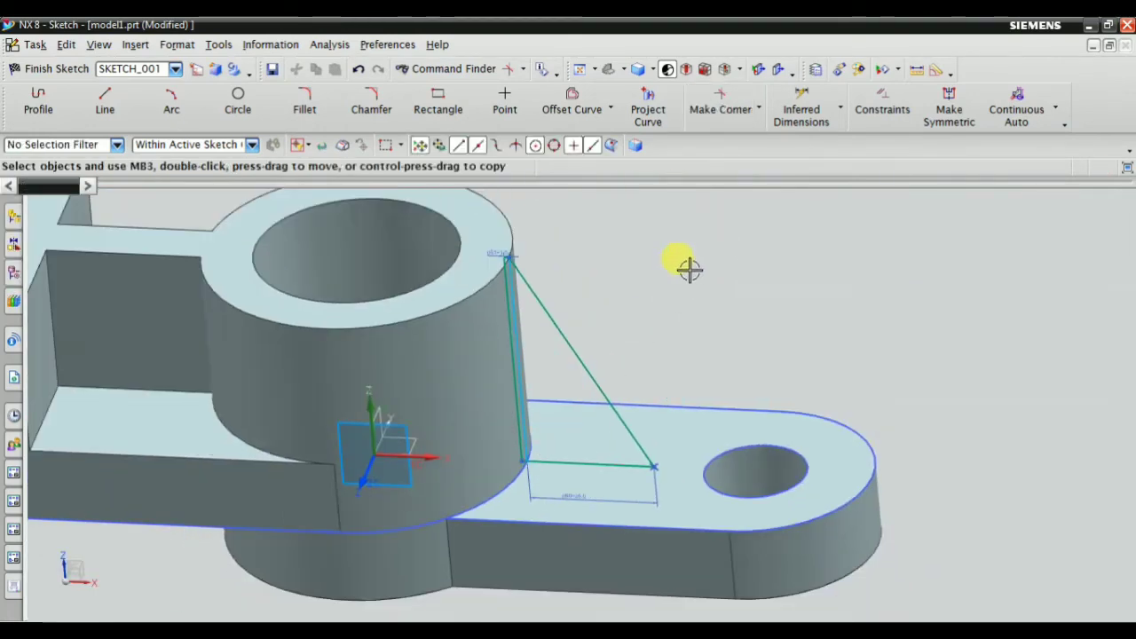
Convert the hub intersection curve beside the rib profile to a reference curve.
{"action": "scroll", "coordinate": [482, 246], "scroll_direction": "up", "scroll_amount": 6}
{"action": "scroll", "coordinate": [506, 327], "scroll_direction": "down", "scroll_amount": 3}
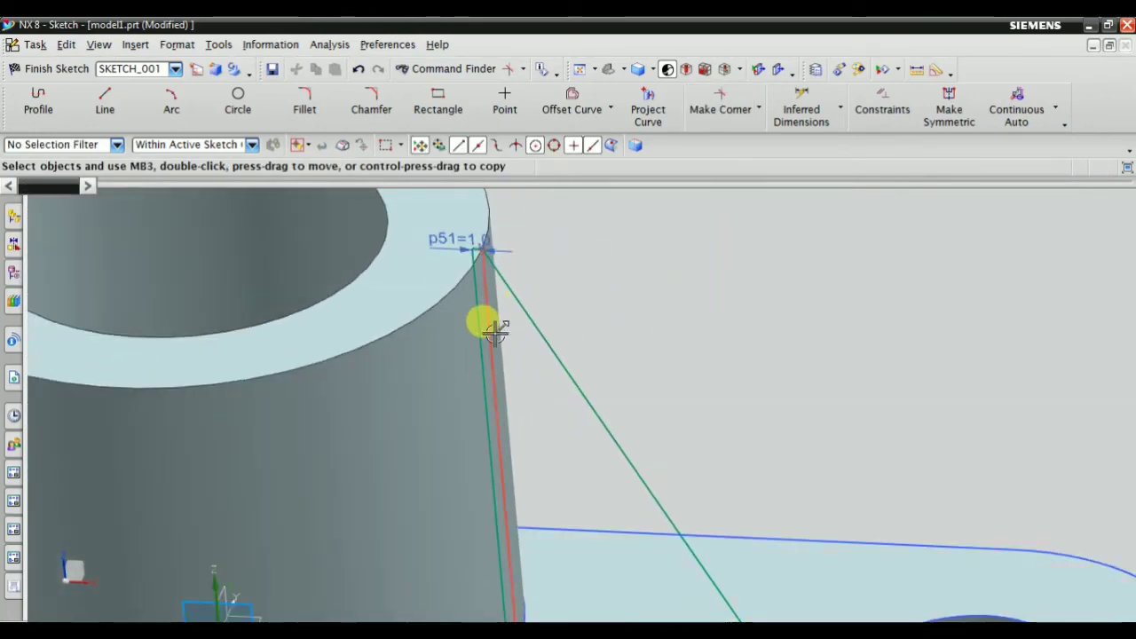
{"action": "right_click", "coordinate": [513, 340]}
{"action": "left_click", "coordinate": [584, 210]}
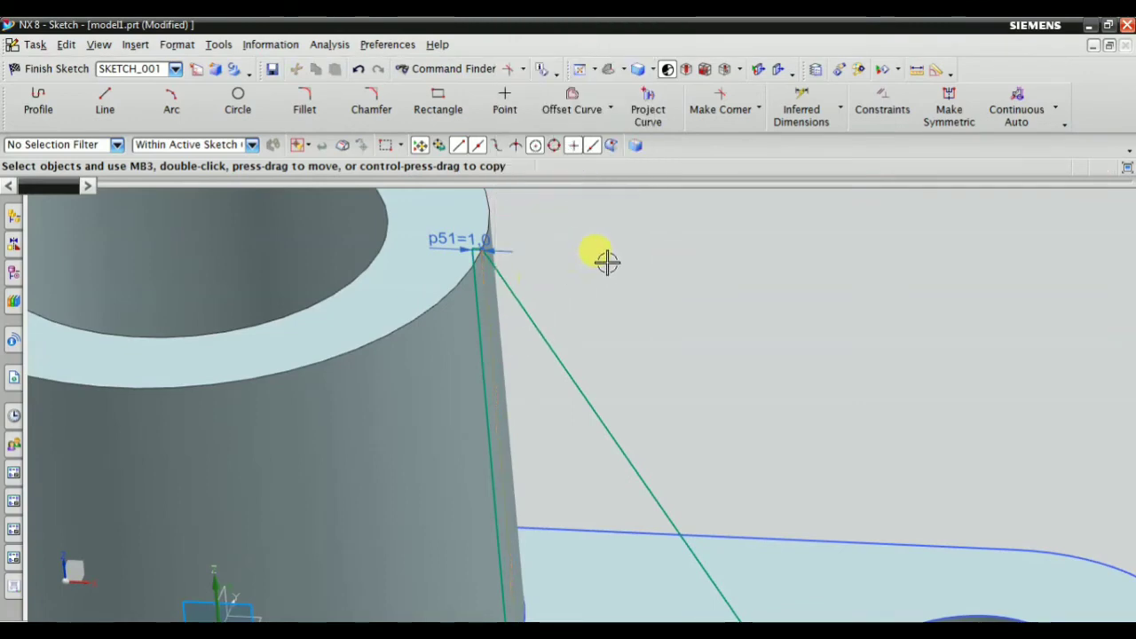
{"action": "scroll", "coordinate": [621, 256], "scroll_direction": "down", "scroll_amount": 3}
{"action": "scroll", "coordinate": [641, 248], "scroll_direction": "up", "scroll_amount": 3}
Check the constraint status and both ends of the rib profile, and finish the sketch.
{"action": "left_click", "coordinate": [881, 104]}
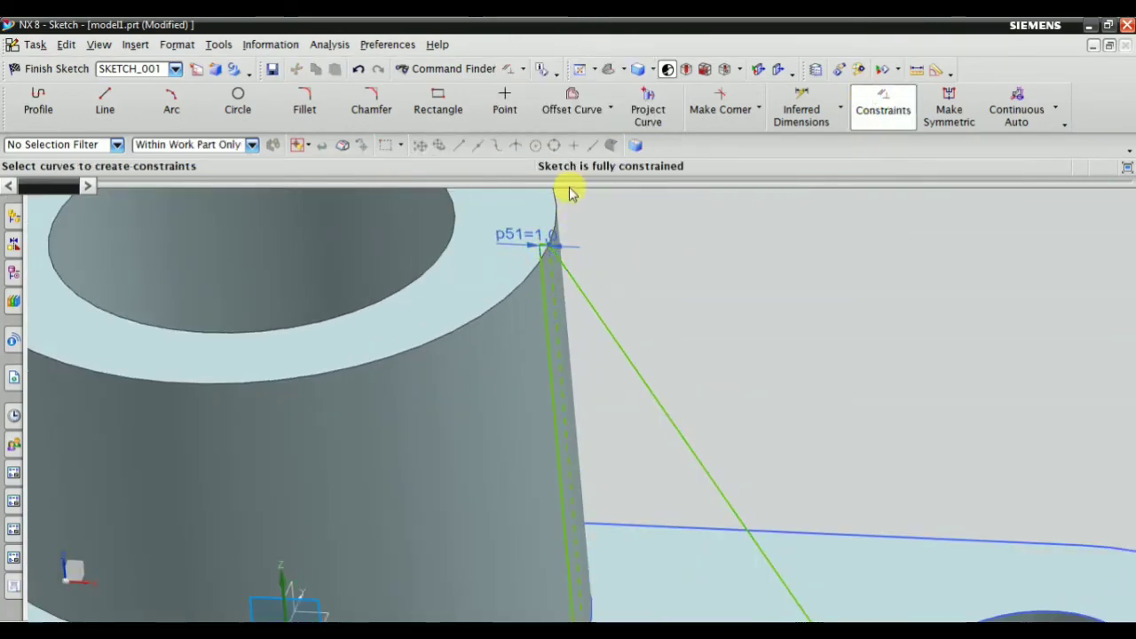
{"action": "scroll", "coordinate": [660, 274], "scroll_direction": "down", "scroll_amount": 4}
{"action": "scroll", "coordinate": [603, 284], "scroll_direction": "up", "scroll_amount": 4}
{"action": "scroll", "coordinate": [563, 390], "scroll_direction": "up", "scroll_amount": 5}
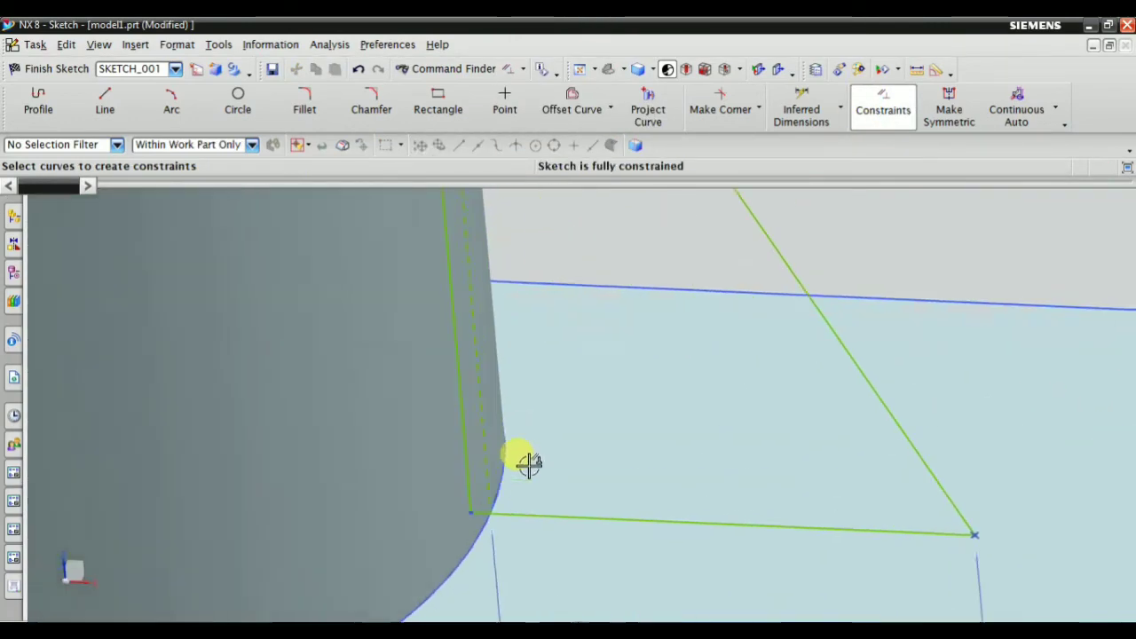
{"action": "scroll", "coordinate": [532, 399], "scroll_direction": "down", "scroll_amount": 2}
{"action": "scroll", "coordinate": [533, 315], "scroll_direction": "down", "scroll_amount": 5}
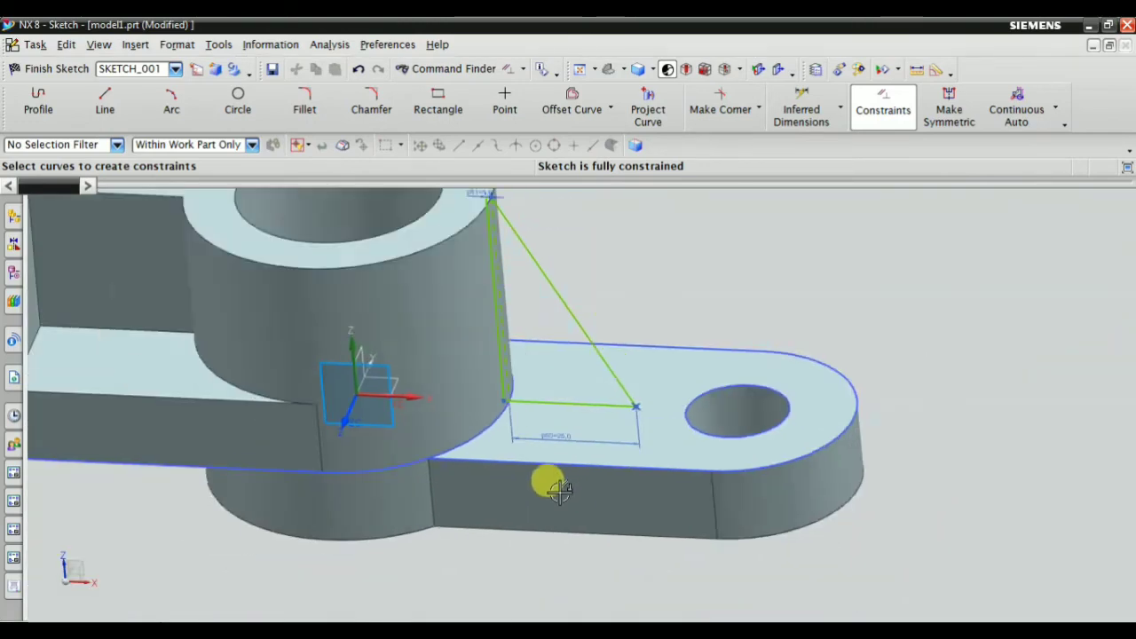
{"action": "scroll", "coordinate": [479, 293], "scroll_direction": "up", "scroll_amount": 6}
{"action": "scroll", "coordinate": [369, 268], "scroll_direction": "down", "scroll_amount": 1}
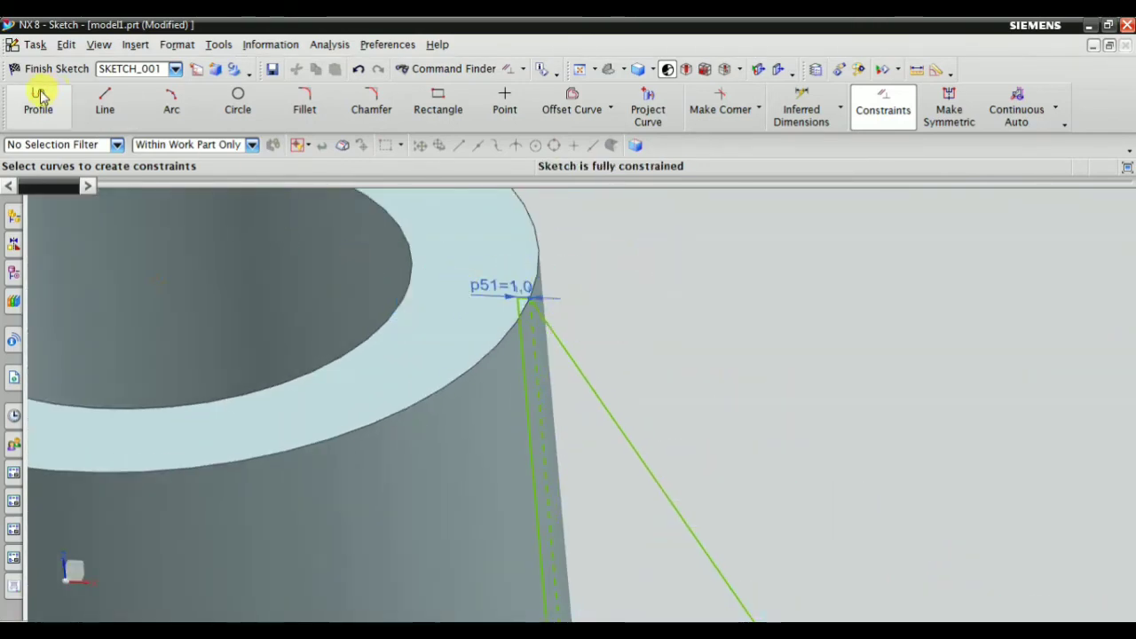
{"action": "left_click", "coordinate": [63, 68]}
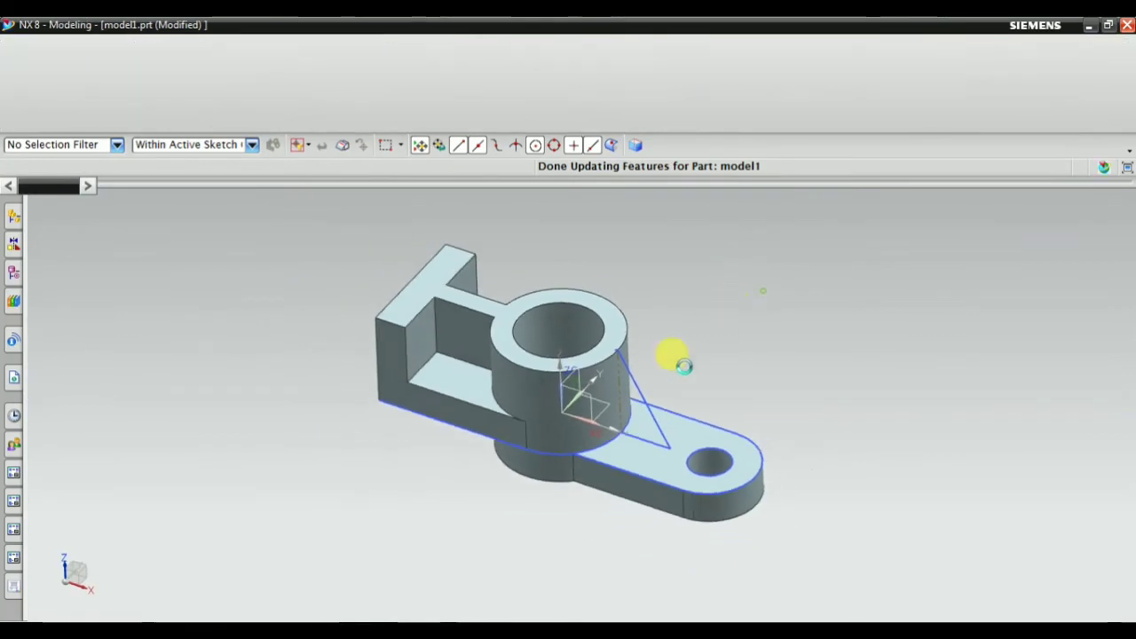
Start an Extrude of the closed rib profile, selecting its section with the Connected Curves rule.
{"action": "scroll", "coordinate": [671, 358], "scroll_direction": "up", "scroll_amount": 3}
{"action": "scroll", "coordinate": [664, 272], "scroll_direction": "up", "scroll_amount": 1}
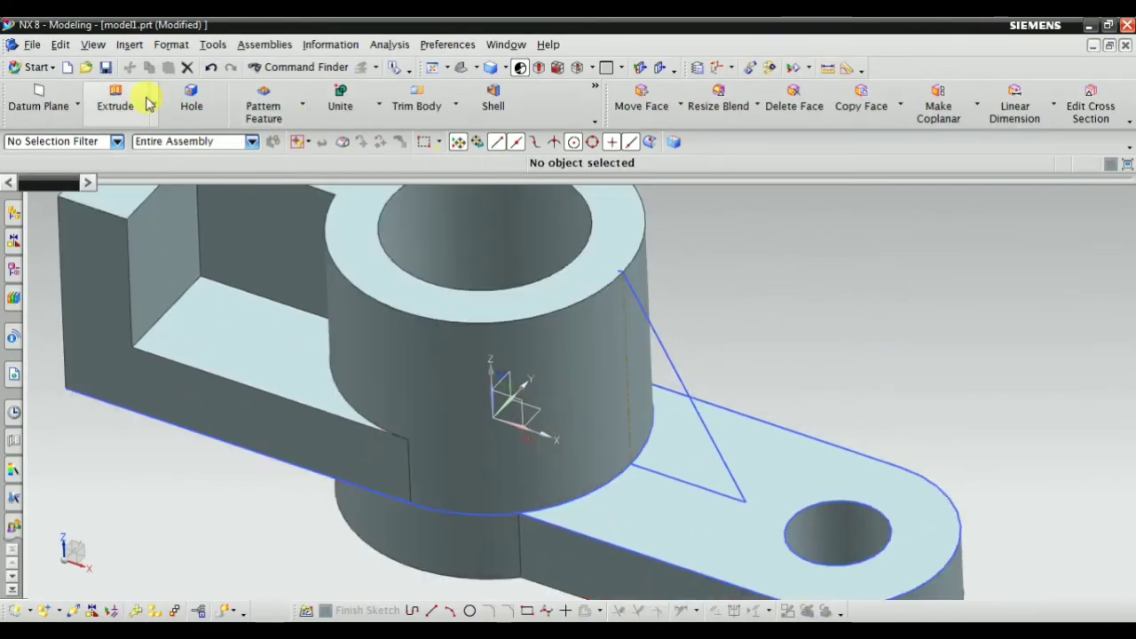
{"action": "left_click", "coordinate": [137, 99]}
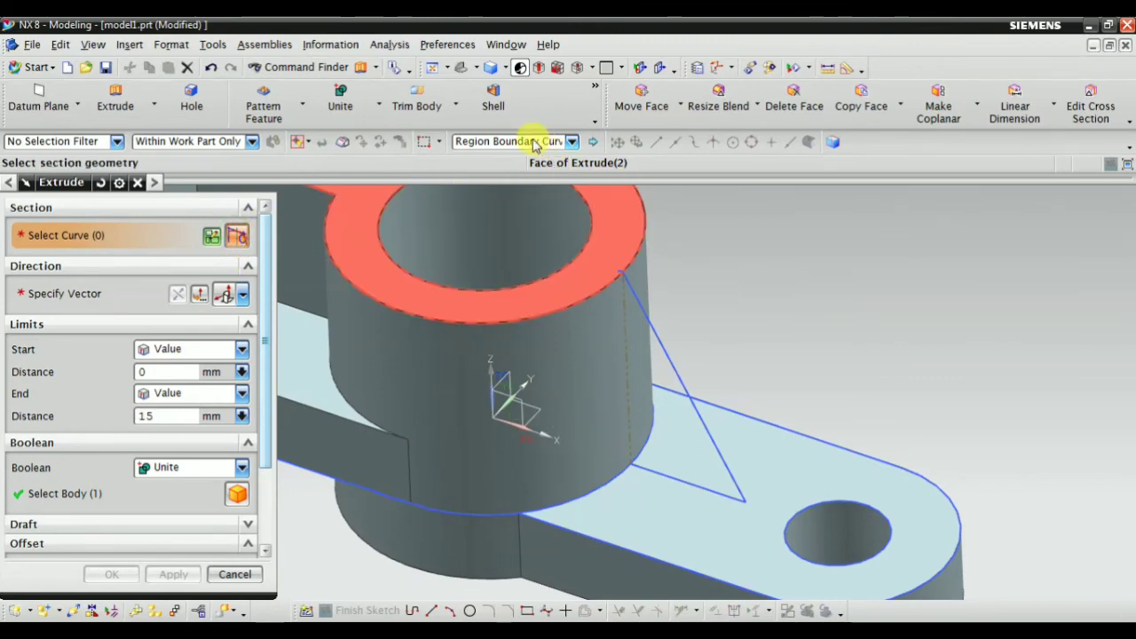
{"action": "left_click", "coordinate": [572, 141]}
{"action": "left_click", "coordinate": [497, 171]}
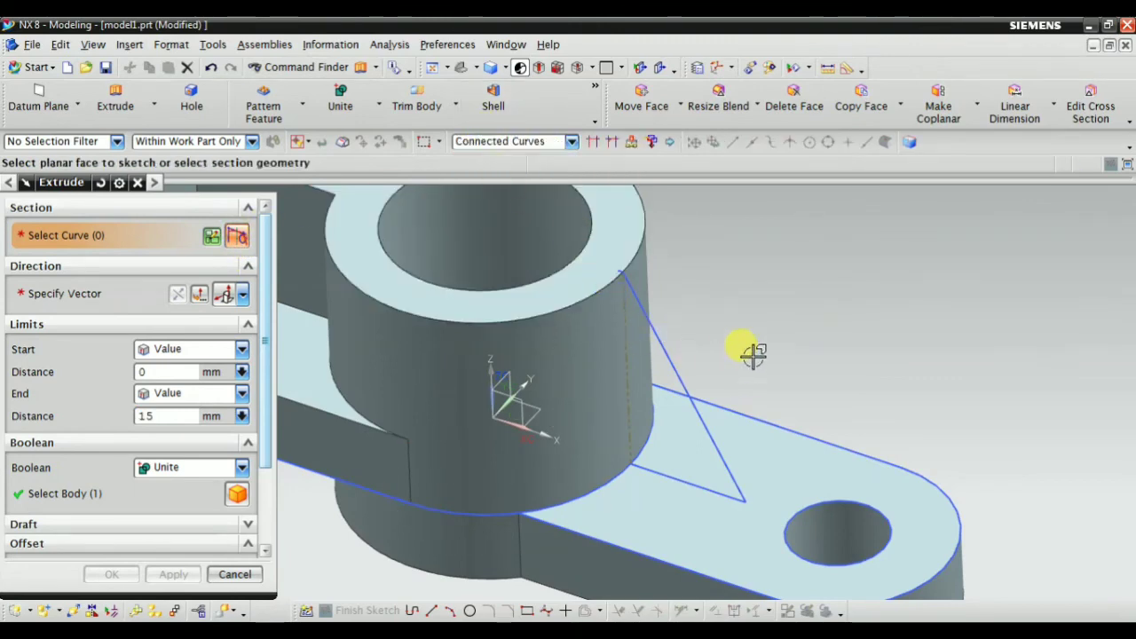
{"action": "left_click", "coordinate": [644, 321]}
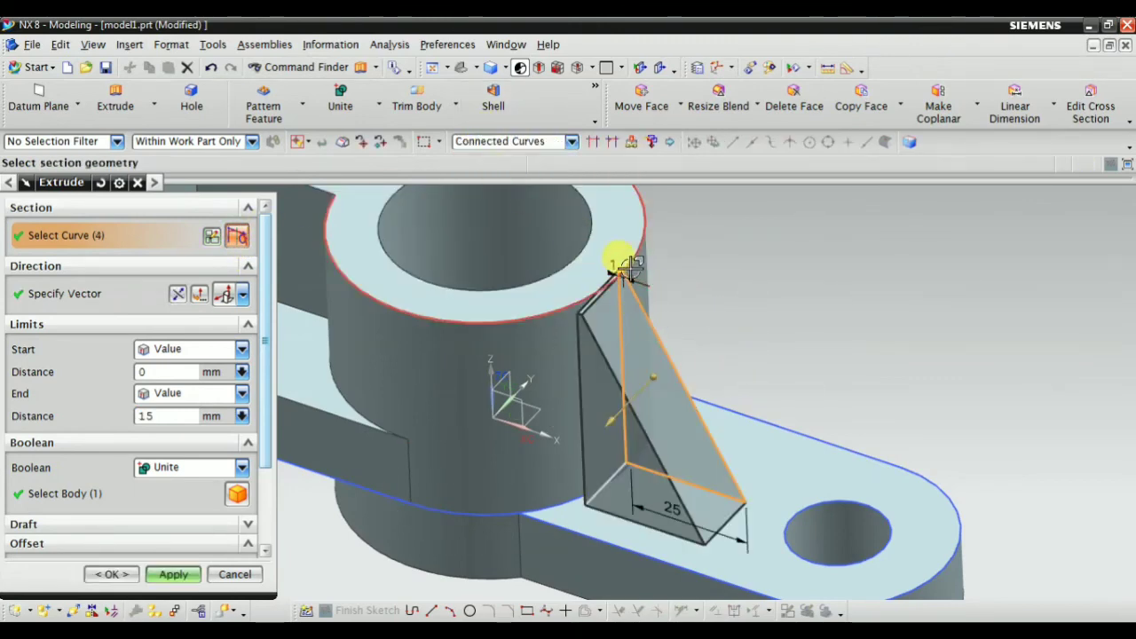
Set the rib extrusion's limits to Symmetric Value with a distance of 5 mm.
{"action": "scroll", "coordinate": [627, 267], "scroll_direction": "up", "scroll_amount": 2}
{"action": "left_click", "coordinate": [193, 351]}
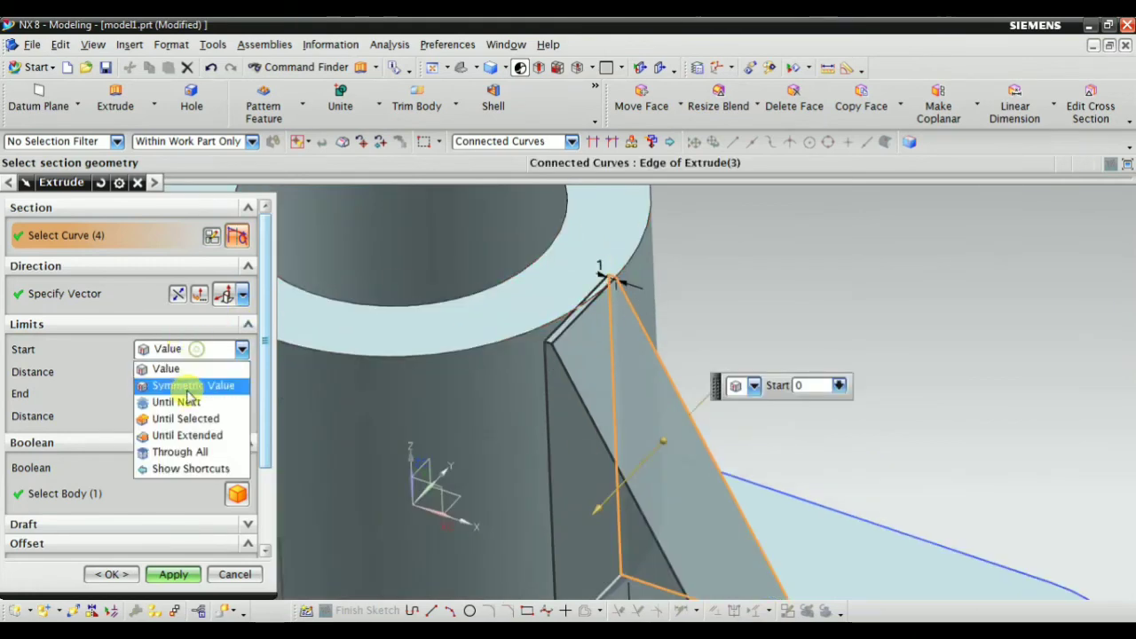
{"action": "left_click", "coordinate": [197, 387]}
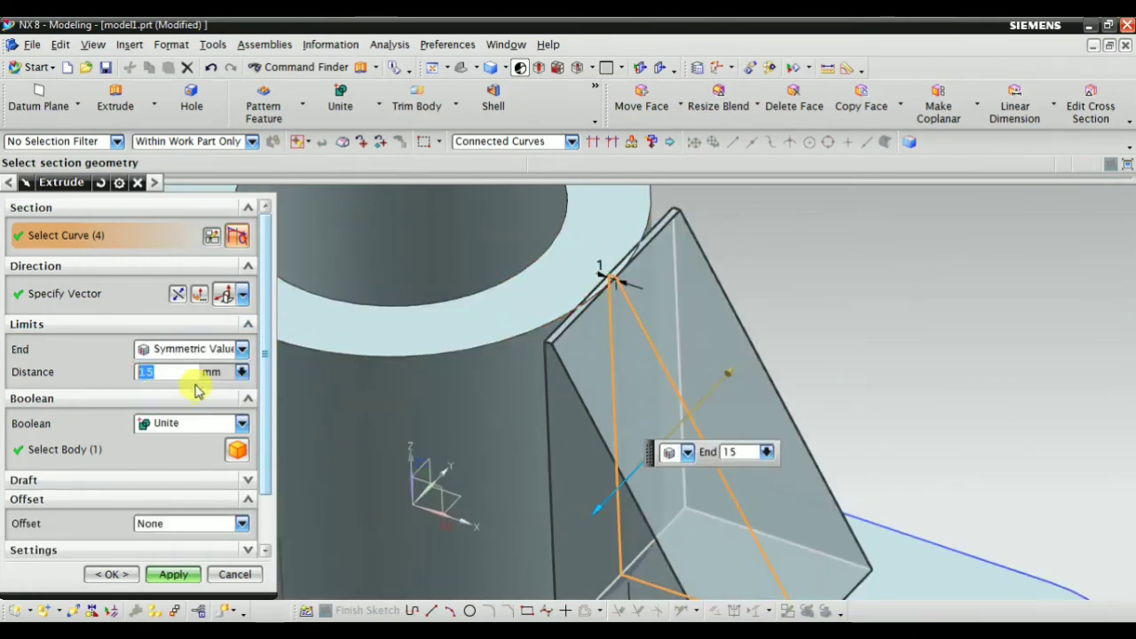
{"action": "left_click", "coordinate": [148, 371]}
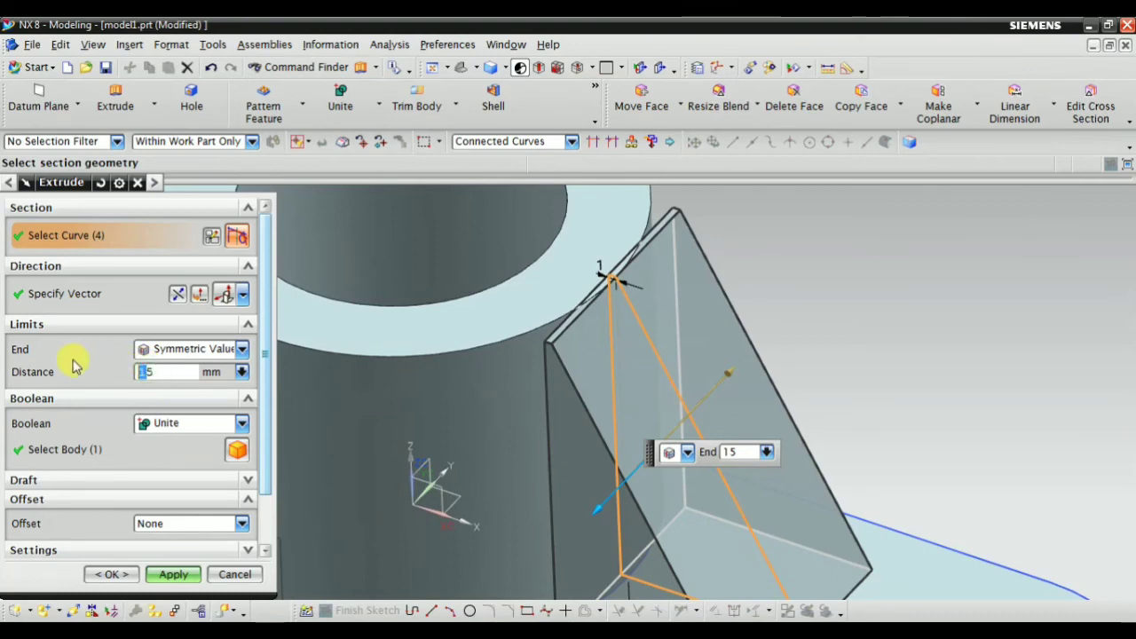
{"action": "key", "text": "Return"}
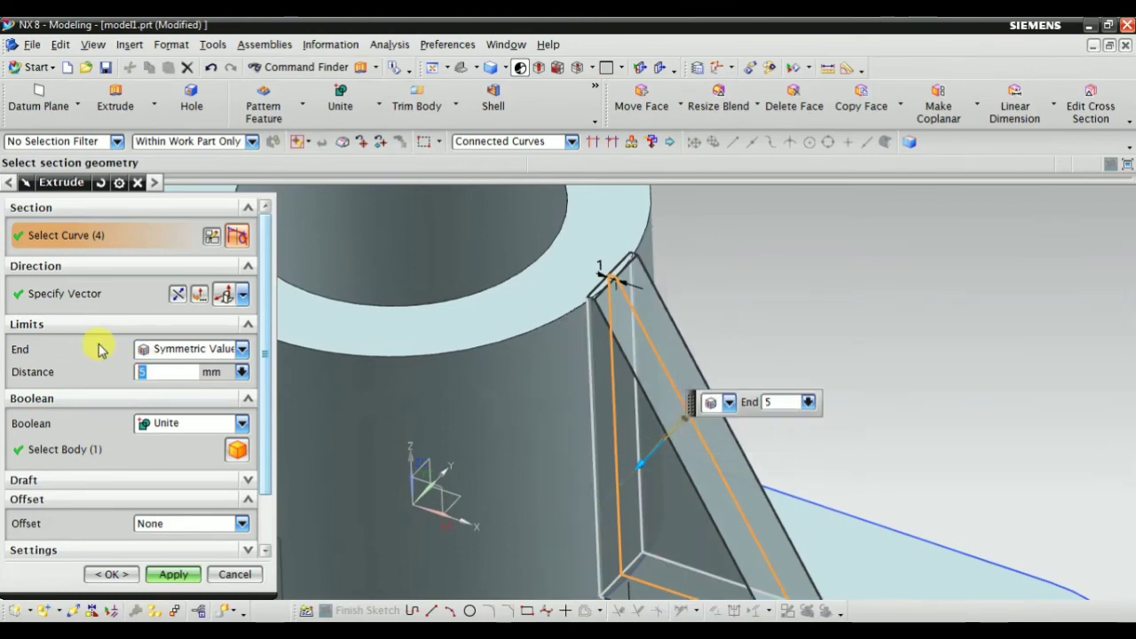
Check the rib preview where it meets the hub's top edge and create the extrusion united with the bracket body.
{"action": "scroll", "coordinate": [579, 262], "scroll_direction": "up", "scroll_amount": 2}
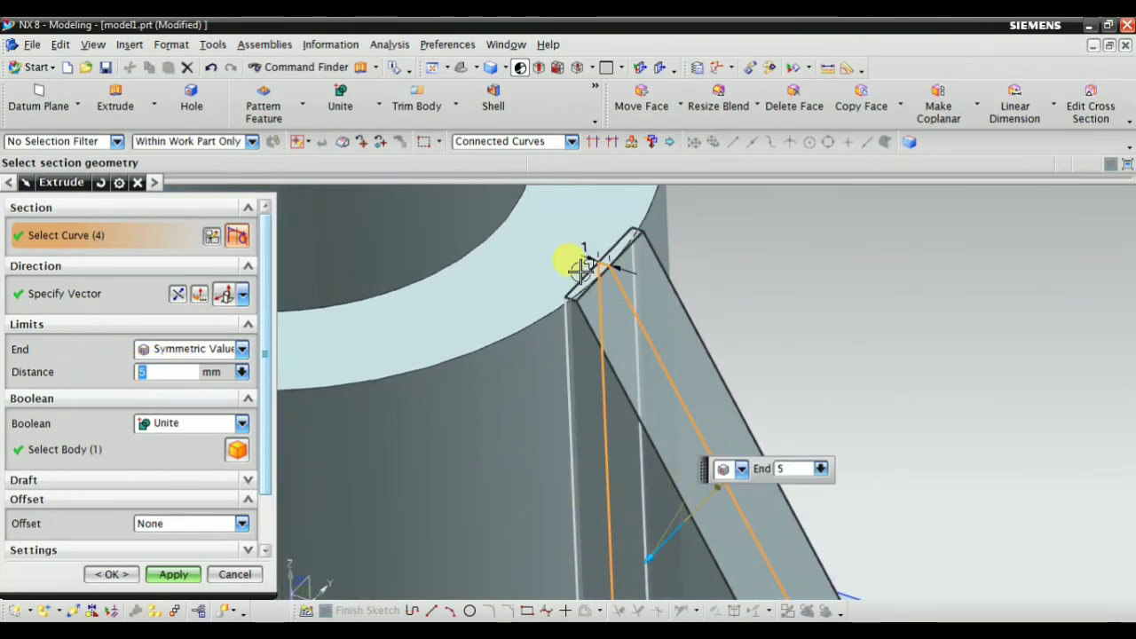
{"action": "scroll", "coordinate": [577, 257], "scroll_direction": "down", "scroll_amount": 3}
{"action": "scroll", "coordinate": [537, 228], "scroll_direction": "up", "scroll_amount": 3}
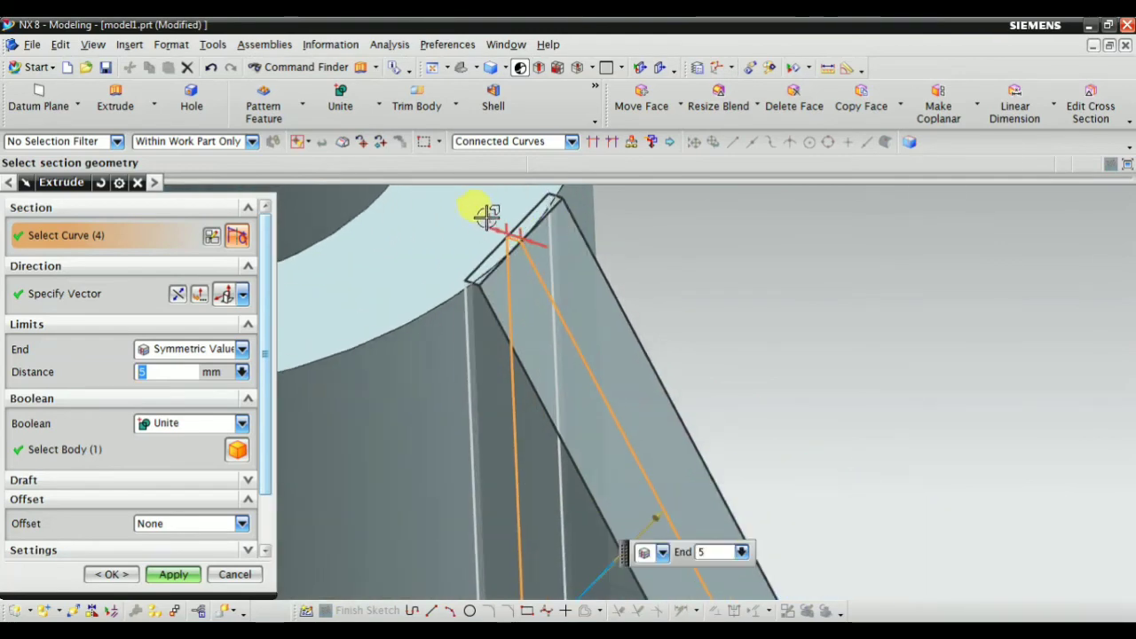
{"action": "scroll", "coordinate": [369, 350], "scroll_direction": "down", "scroll_amount": 2}
{"action": "left_click", "coordinate": [234, 450]}
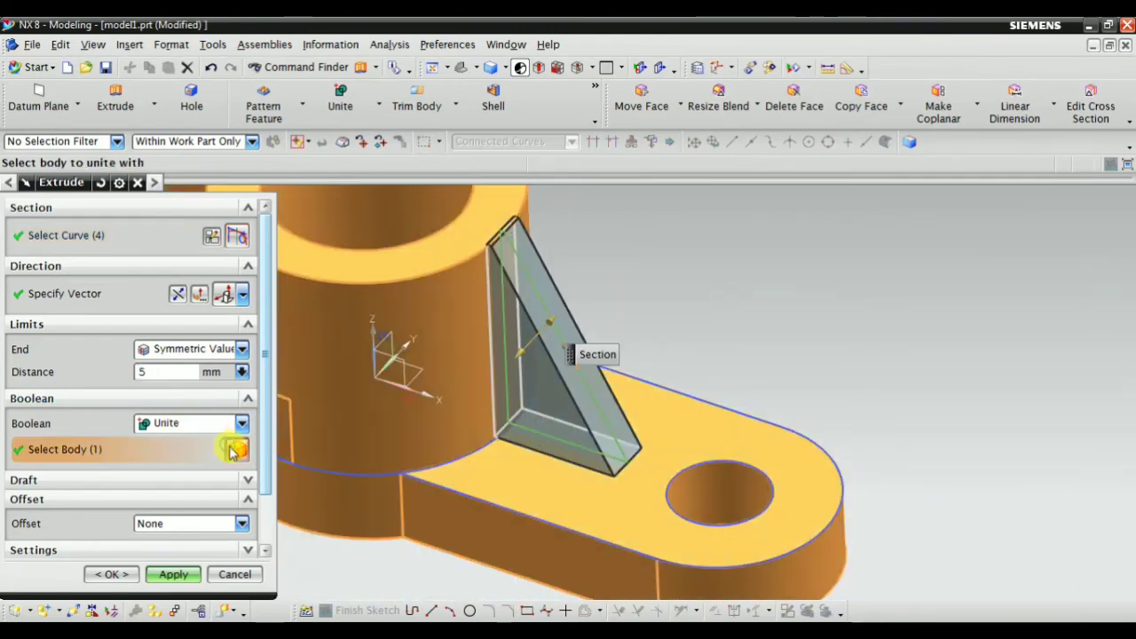
{"action": "left_click", "coordinate": [168, 574]}
{"action": "middle_click", "coordinate": [514, 377]}
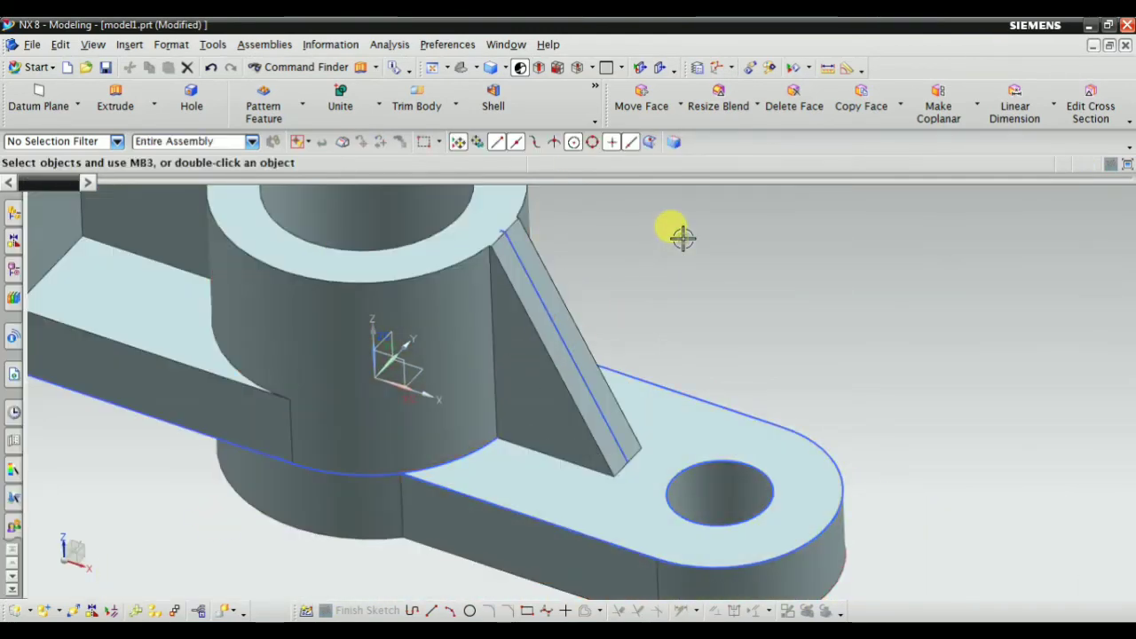
Inspect the finished rib and make its sketch internal to the rib's extrude feature.
{"action": "middle_click_drag", "start_coordinate": [682, 237], "coordinate": [658, 308]}
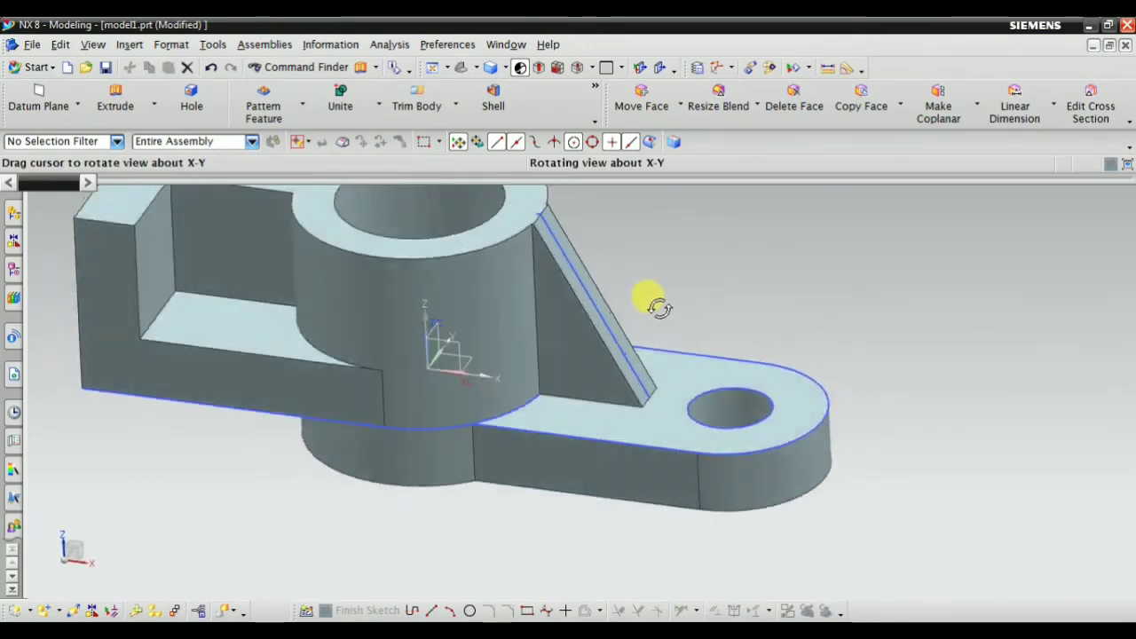
{"action": "scroll", "coordinate": [584, 294], "scroll_direction": "down", "scroll_amount": 2}
{"action": "left_click", "coordinate": [643, 234]}
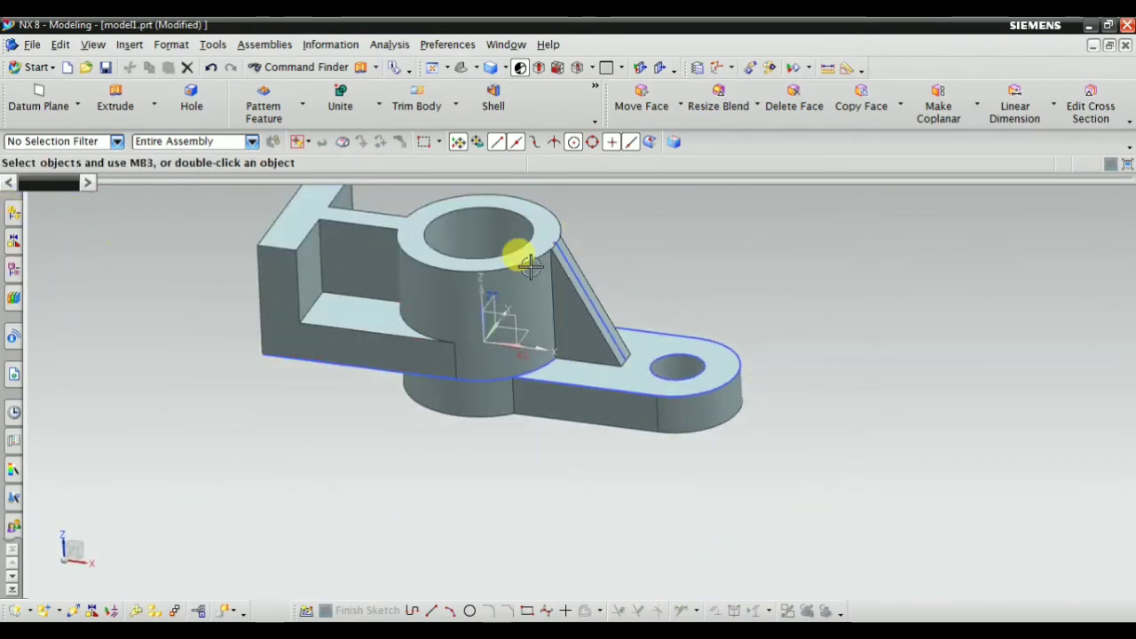
{"action": "scroll", "coordinate": [575, 244], "scroll_direction": "up", "scroll_amount": 3}
{"action": "mouse_move", "coordinate": [571, 279]}
{"action": "middle_mouse_down"}
{"action": "mouse_move", "coordinate": [557, 299]}
{"action": "mouse_move", "coordinate": [561, 286]}
{"action": "middle_mouse_up"}
{"action": "left_click", "coordinate": [13, 270]}
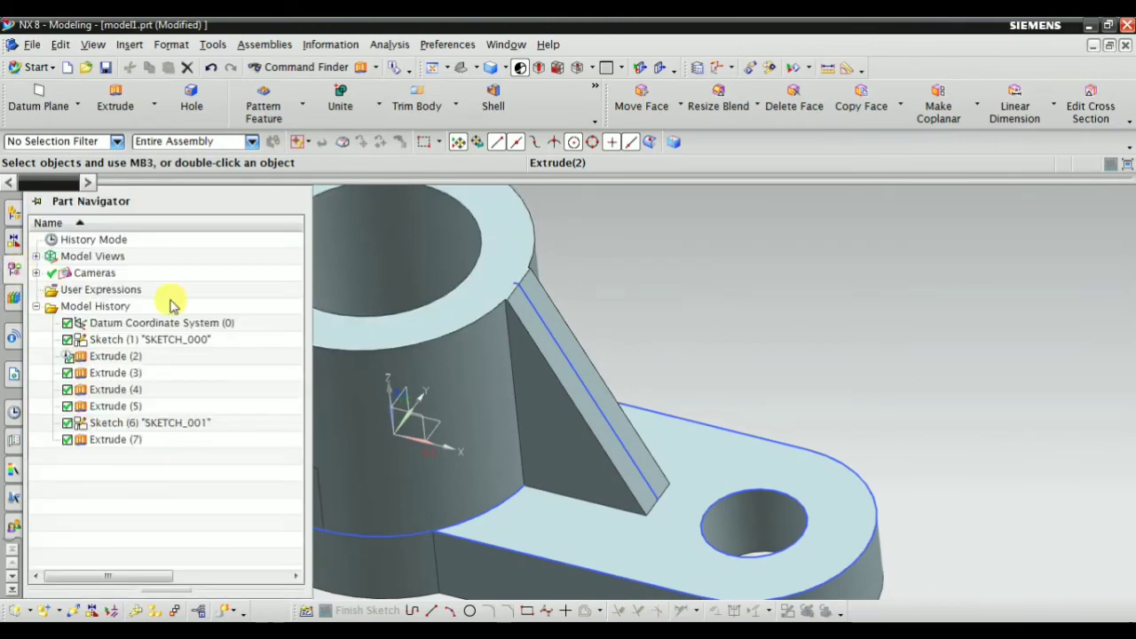
{"action": "scroll", "coordinate": [760, 339], "scroll_direction": "down", "scroll_amount": 3}
{"action": "right_click", "coordinate": [105, 438]}
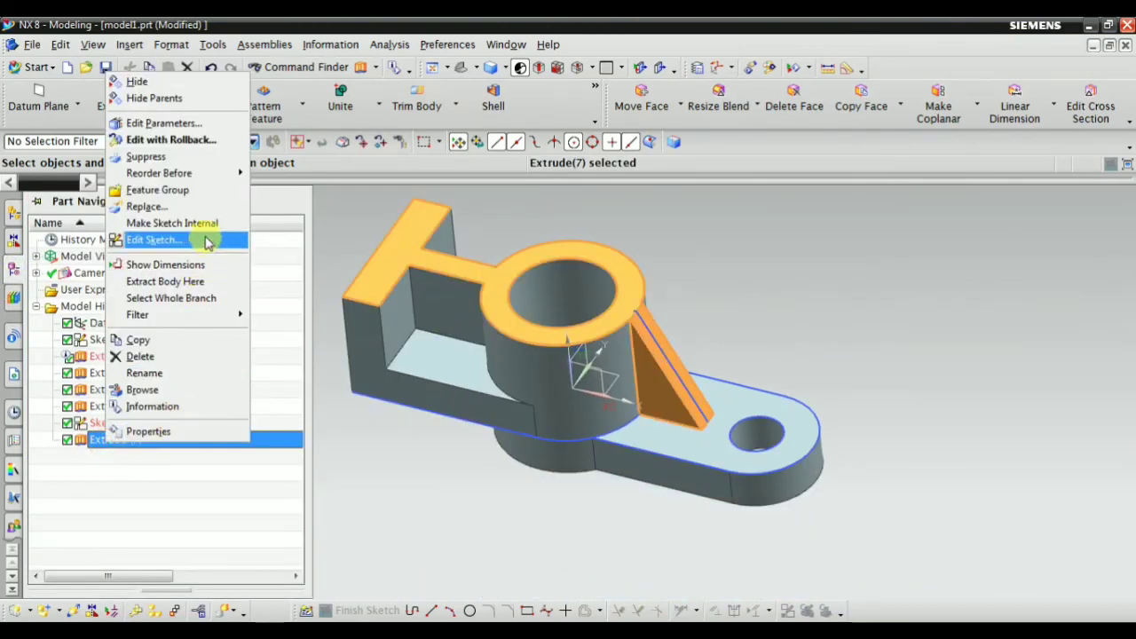
{"action": "left_click", "coordinate": [208, 224]}
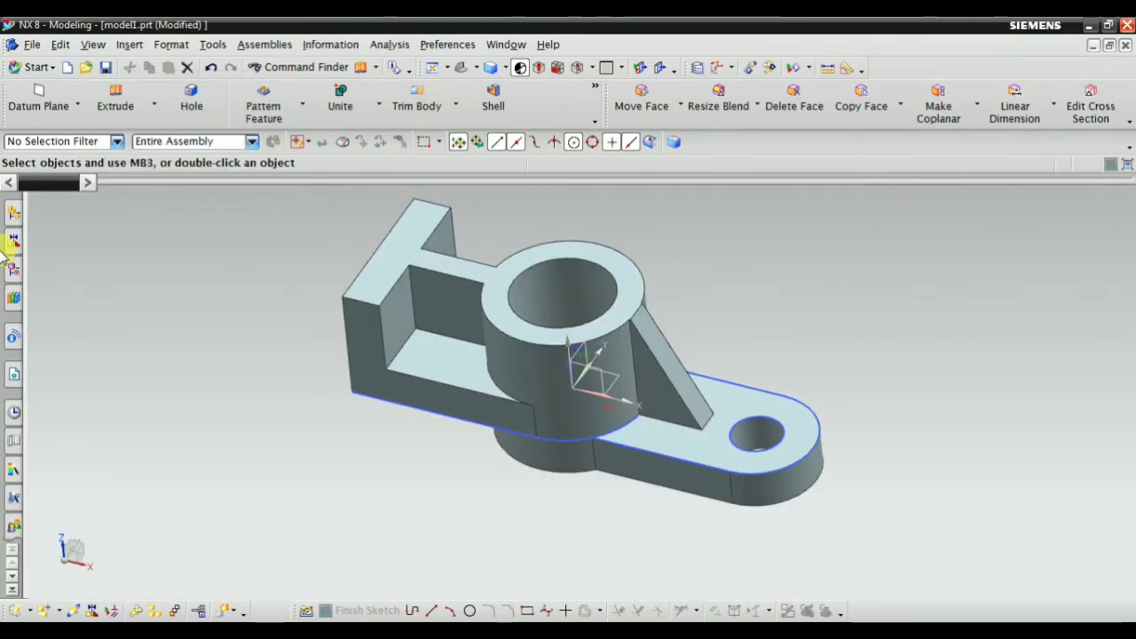
Examine which geometry the base sketch and the first extrude feature in the model history drive.
{"action": "left_click", "coordinate": [13, 272]}
{"action": "left_click", "coordinate": [149, 342]}
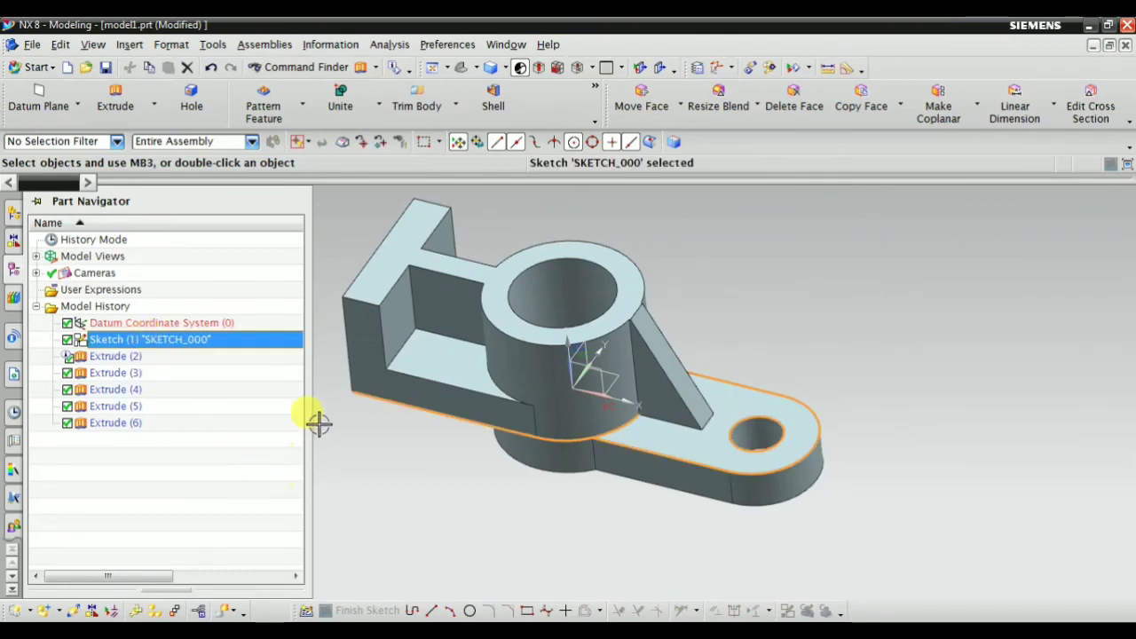
{"action": "left_click", "coordinate": [98, 358]}
{"action": "right_click", "coordinate": [98, 358]}
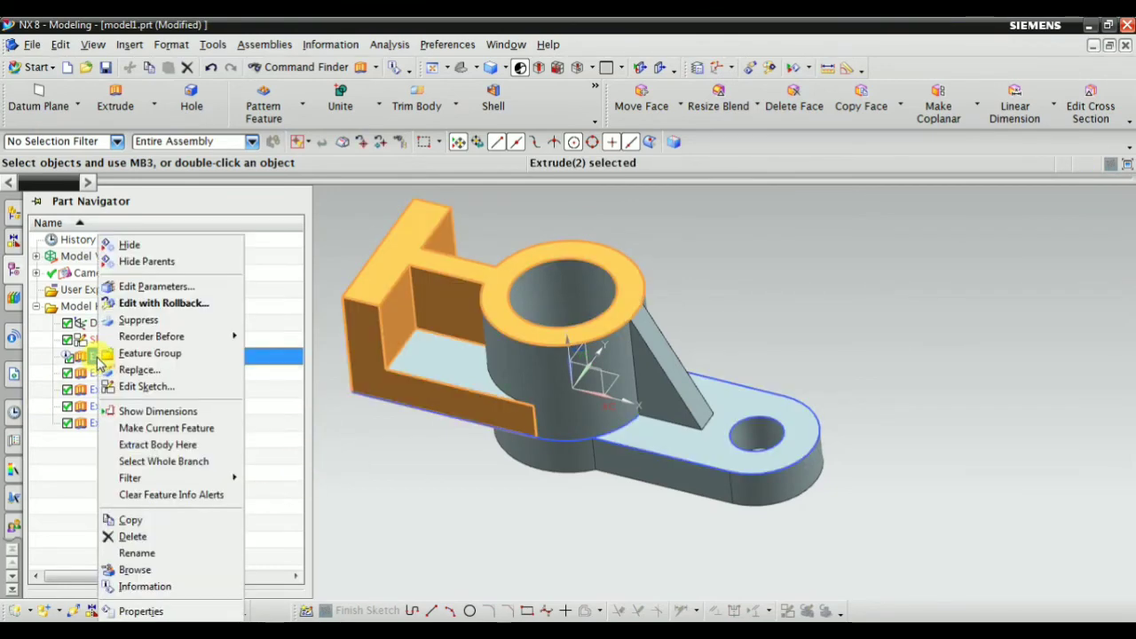
{"action": "left_click", "coordinate": [88, 341]}
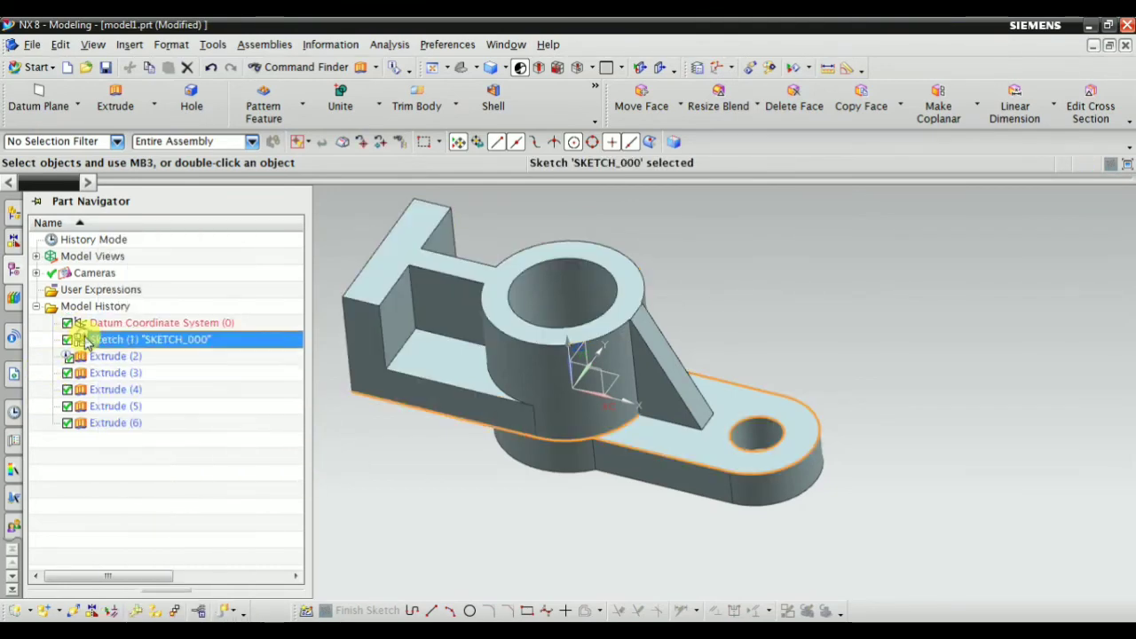
{"action": "left_click", "coordinate": [105, 358]}
{"action": "middle_click_drag", "start_coordinate": [482, 482], "coordinate": [632, 317]}
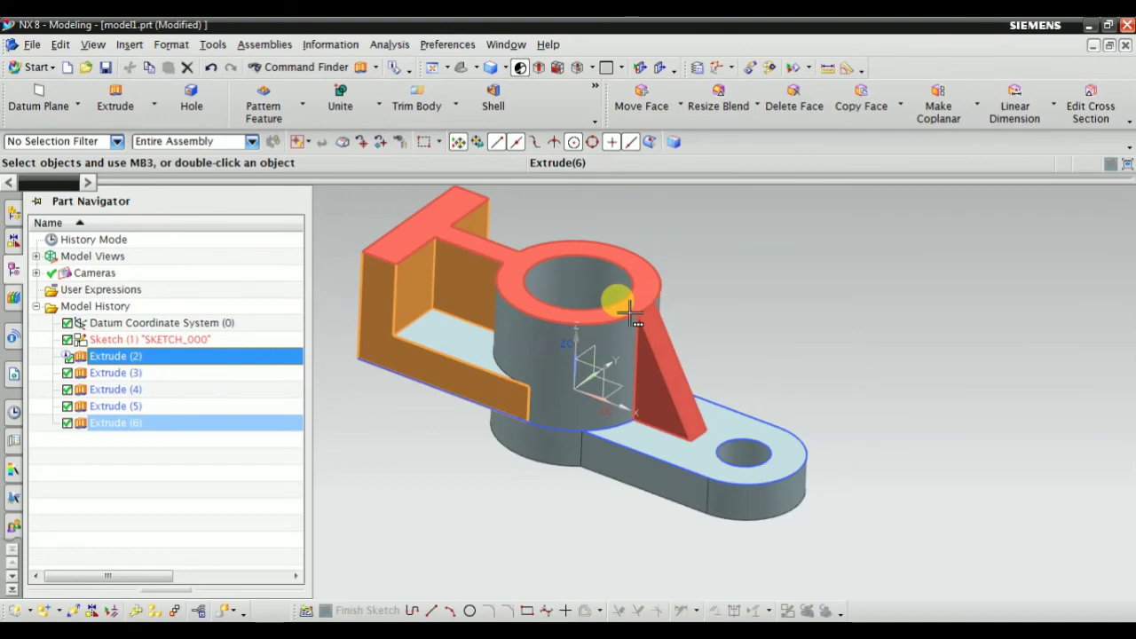
{"action": "key", "text": "Escape"}
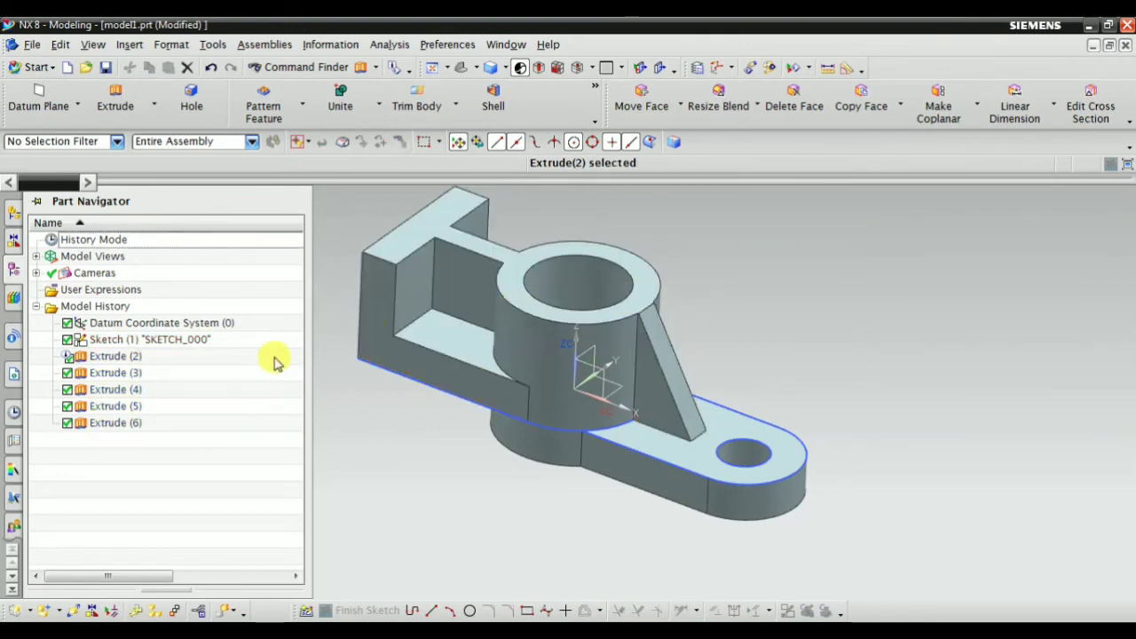
Switch to the reference drawing in Picture Manager and examine the dimensions of the two holes in the end plate.
{"action": "right_click", "coordinate": [810, 284]}
{"action": "left_click", "coordinate": [811, 284]}
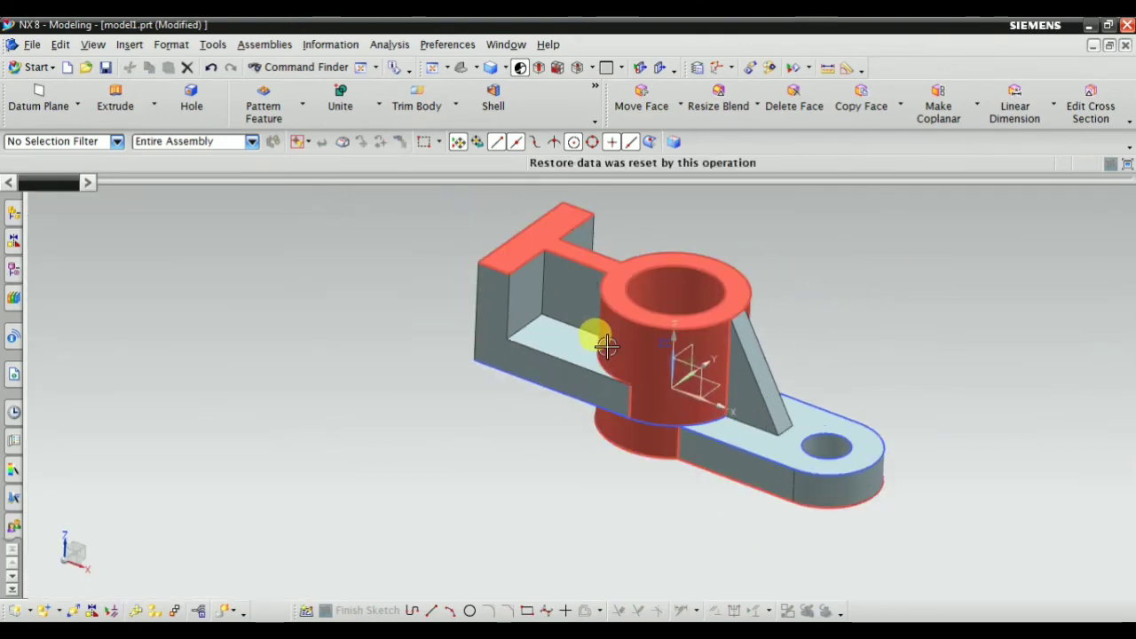
{"action": "key", "text": "alt+Tab"}
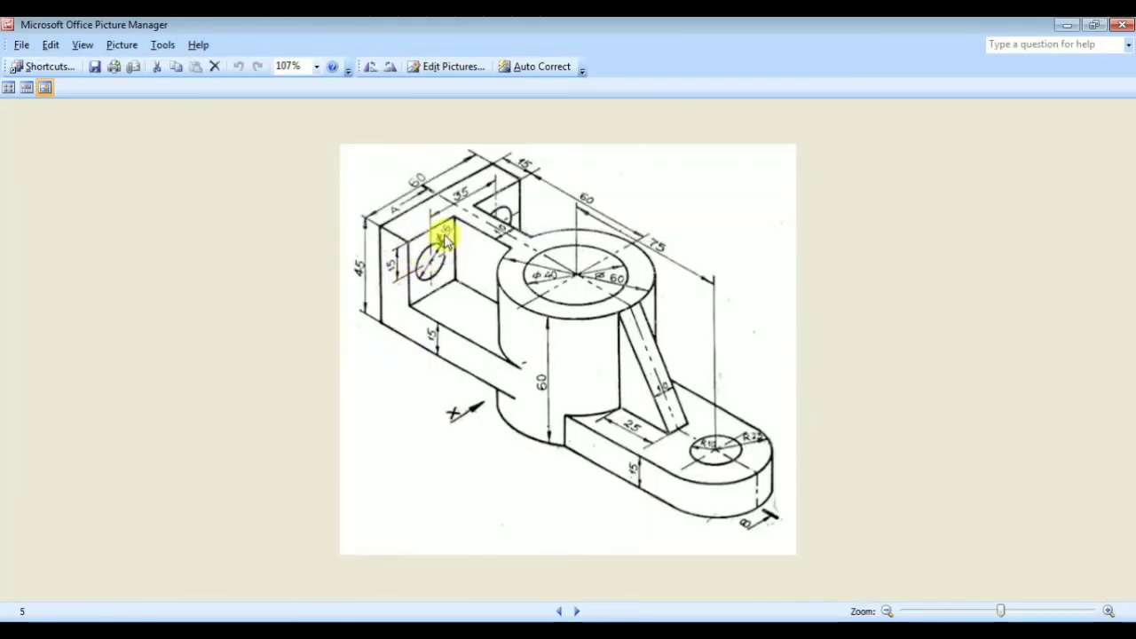
{"action": "scroll", "coordinate": [446, 238], "scroll_direction": "up", "scroll_amount": 5, "text": "ctrl"}
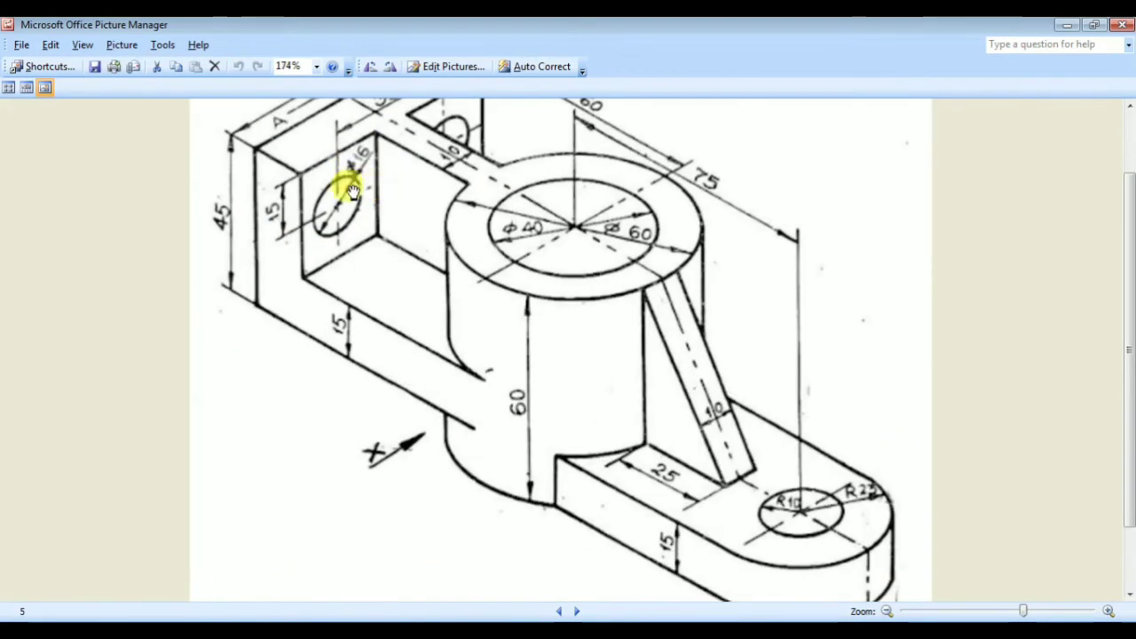
{"action": "scroll", "coordinate": [353, 176], "scroll_direction": "down", "scroll_amount": 3, "text": "ctrl"}
{"action": "scroll", "coordinate": [417, 229], "scroll_direction": "down", "scroll_amount": 2, "text": "ctrl"}
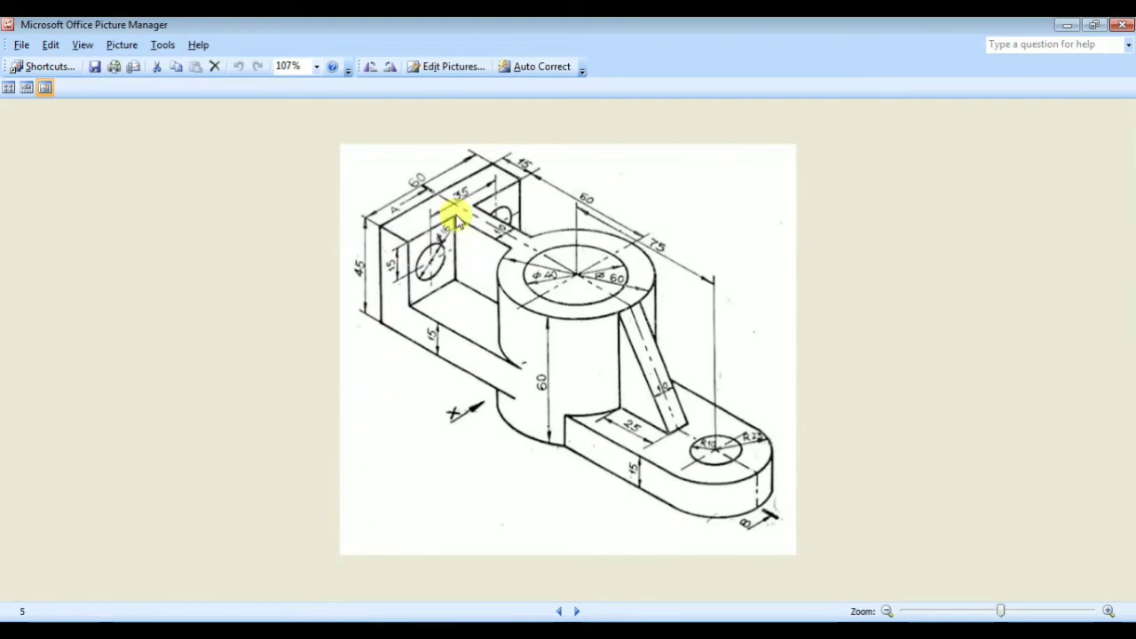
{"action": "key", "text": "alt+Tab"}
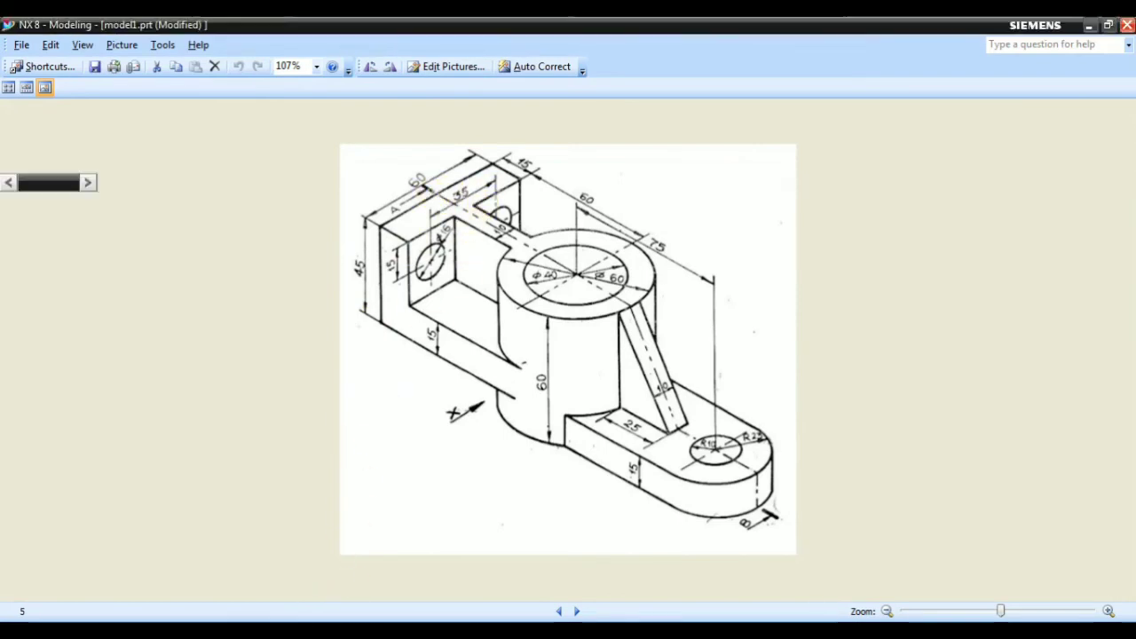
Switch back to NX and create a new sketch on the outer planar face of the bracket's end plate.
{"action": "left_click", "coordinate": [317, 385]}
{"action": "scroll", "coordinate": [509, 236], "scroll_direction": "up", "scroll_amount": 2}
{"action": "mouse_move", "coordinate": [330, 241]}
{"action": "middle_mouse_down"}
{"action": "mouse_move", "coordinate": [375, 358]}
{"action": "mouse_move", "coordinate": [436, 358]}
{"action": "mouse_move", "coordinate": [434, 391]}
{"action": "middle_mouse_up"}
{"action": "left_click", "coordinate": [129, 45]}
{"action": "left_click", "coordinate": [178, 83]}
{"action": "left_click", "coordinate": [457, 426]}
{"action": "double_click", "coordinate": [455, 537]}
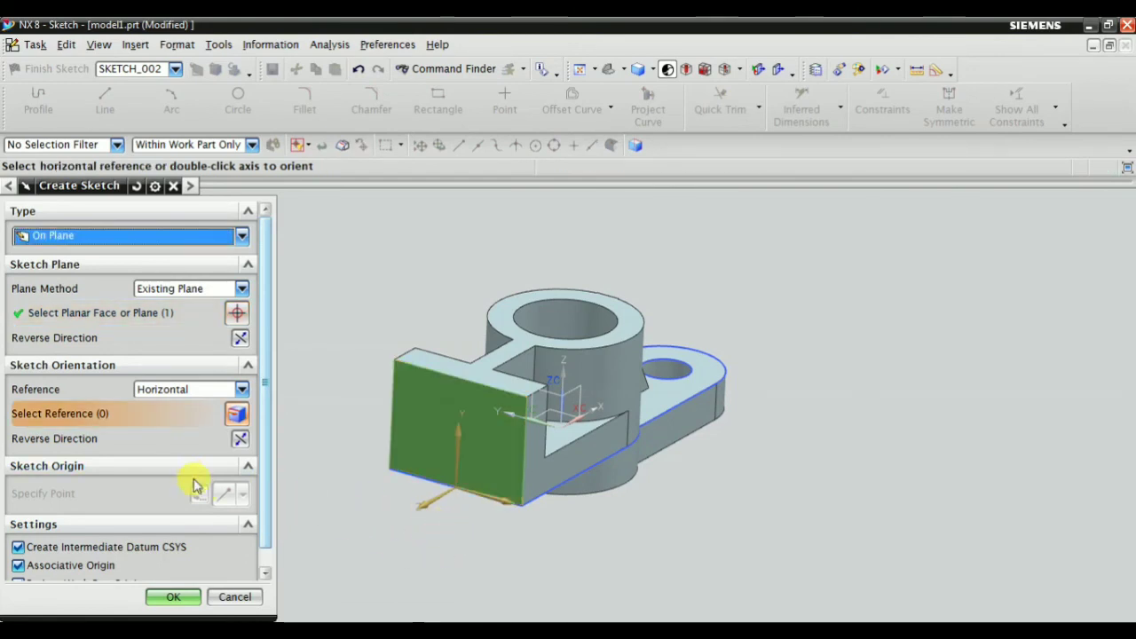
{"action": "left_click", "coordinate": [171, 597]}
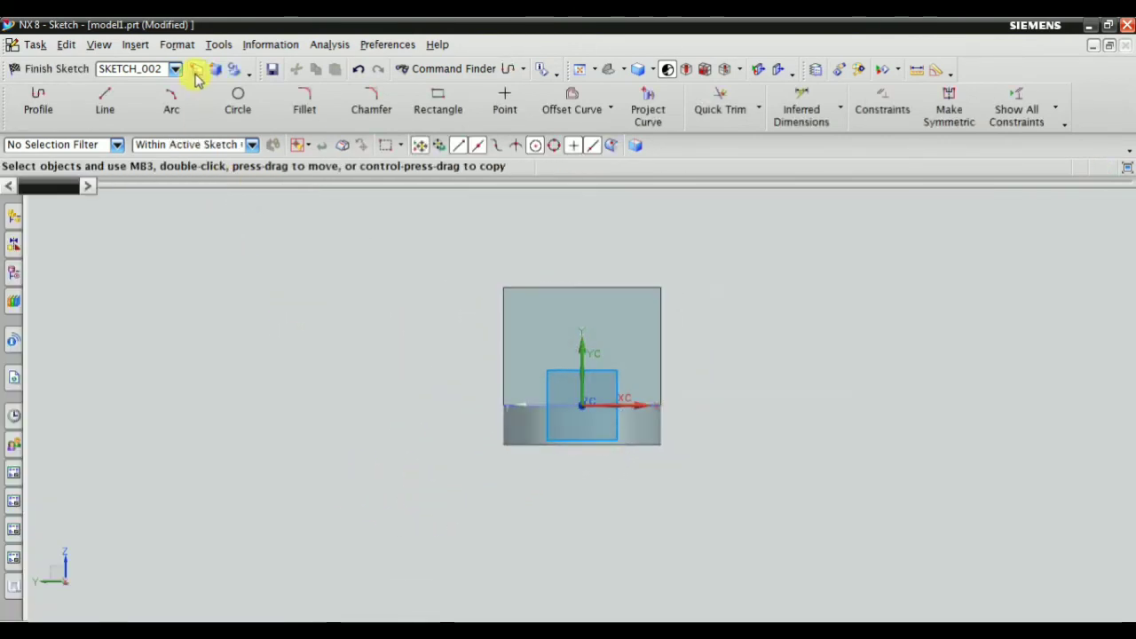
Sketch a circle about 15 mm in diameter on the end plate, centred about 17 mm left of and 27 mm above the sketch origin.
{"action": "left_click", "coordinate": [238, 102]}
{"action": "scroll", "coordinate": [543, 328], "scroll_direction": "up", "scroll_amount": 4}
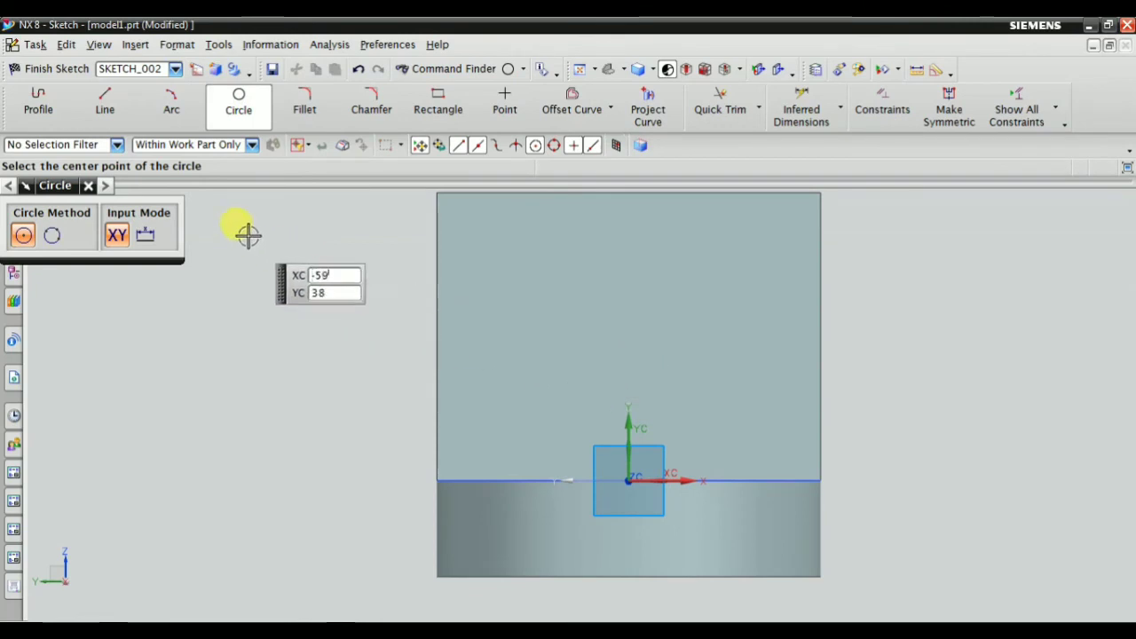
{"action": "scroll", "coordinate": [497, 328], "scroll_direction": "down", "scroll_amount": 2}
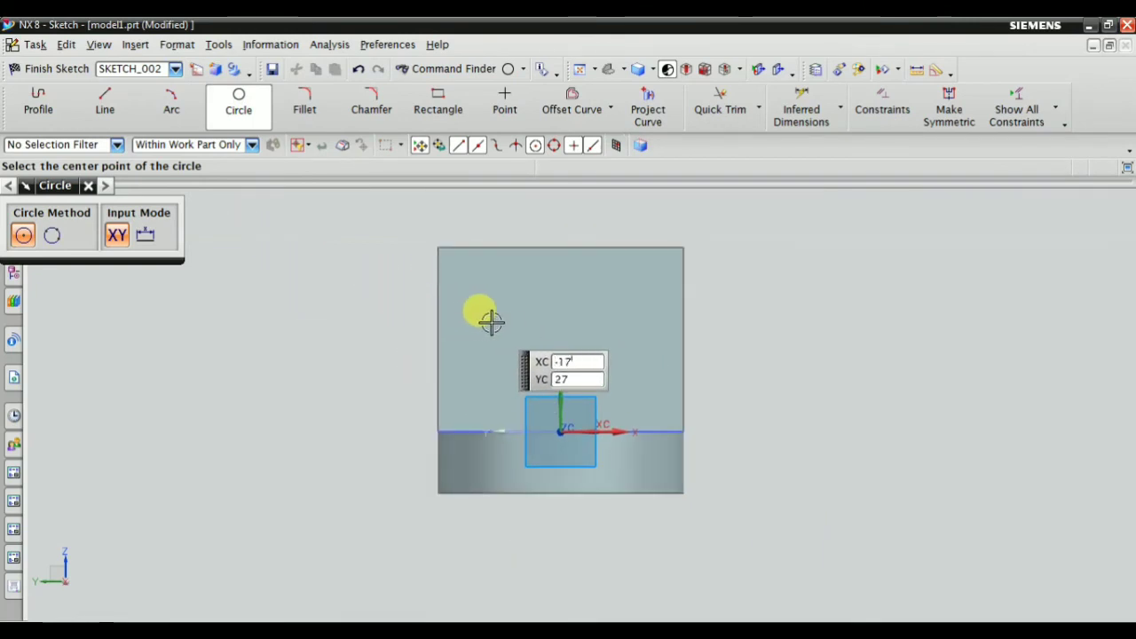
{"action": "left_click", "coordinate": [492, 323]}
{"action": "left_click", "coordinate": [488, 351]}
{"action": "key", "text": "Escape"}
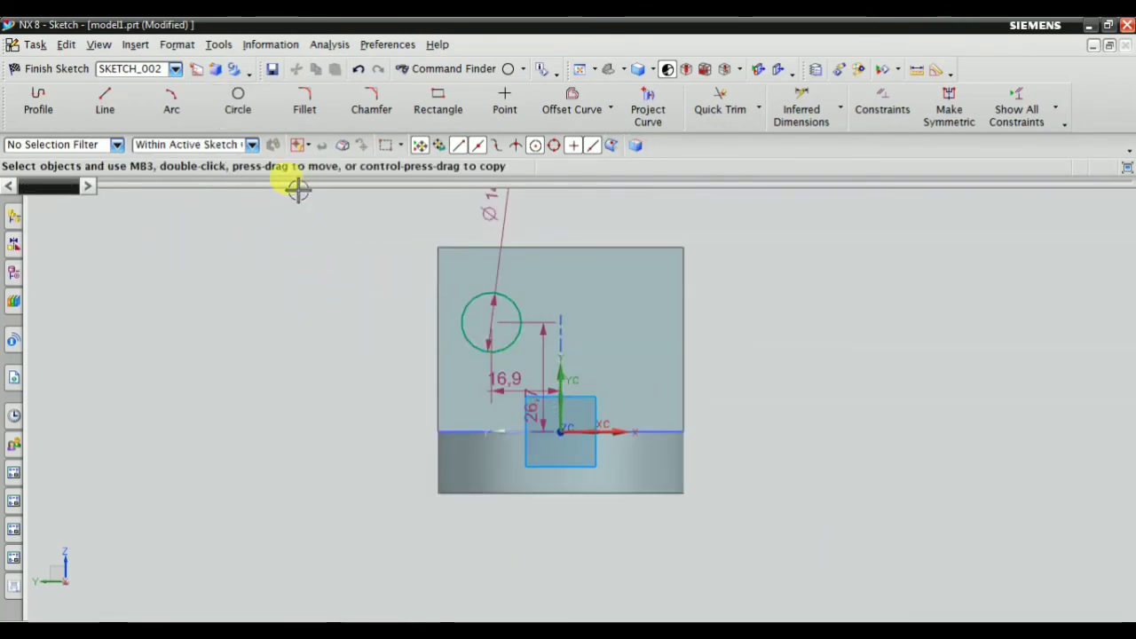
Toggle continuous auto dimensioning and set the circle's diameter to 16 mm.
{"action": "left_click", "coordinate": [1056, 108]}
{"action": "left_click", "coordinate": [998, 351]}
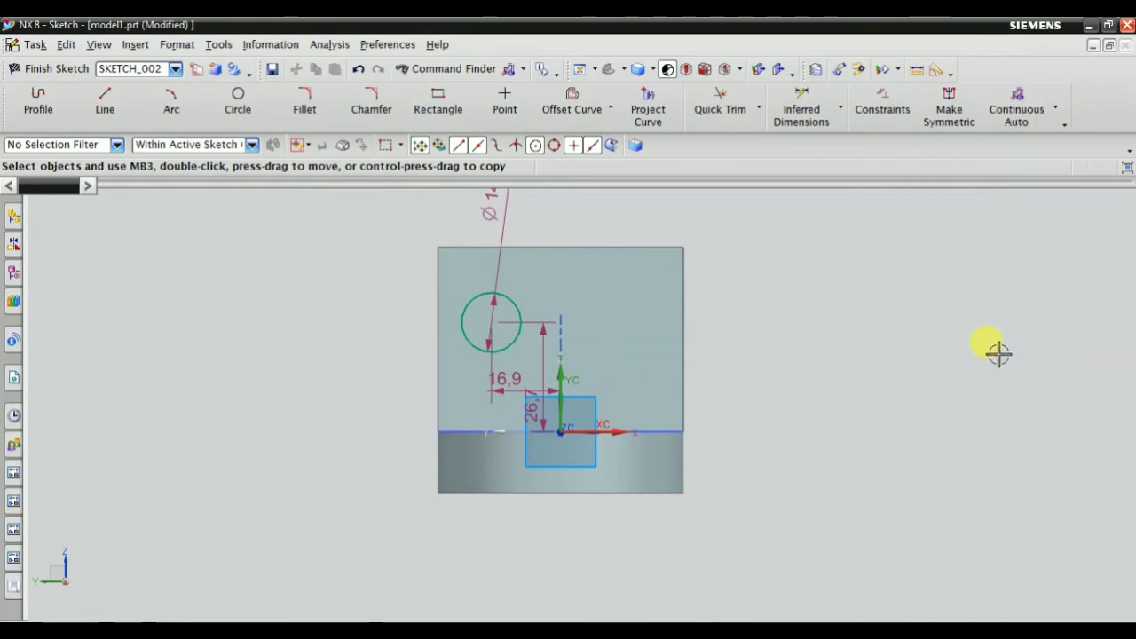
{"action": "scroll", "coordinate": [516, 317], "scroll_direction": "down", "scroll_amount": 2}
{"action": "scroll", "coordinate": [489, 257], "scroll_direction": "up", "scroll_amount": 2}
{"action": "left_click_drag", "start_coordinate": [515, 223], "coordinate": [360, 248]}
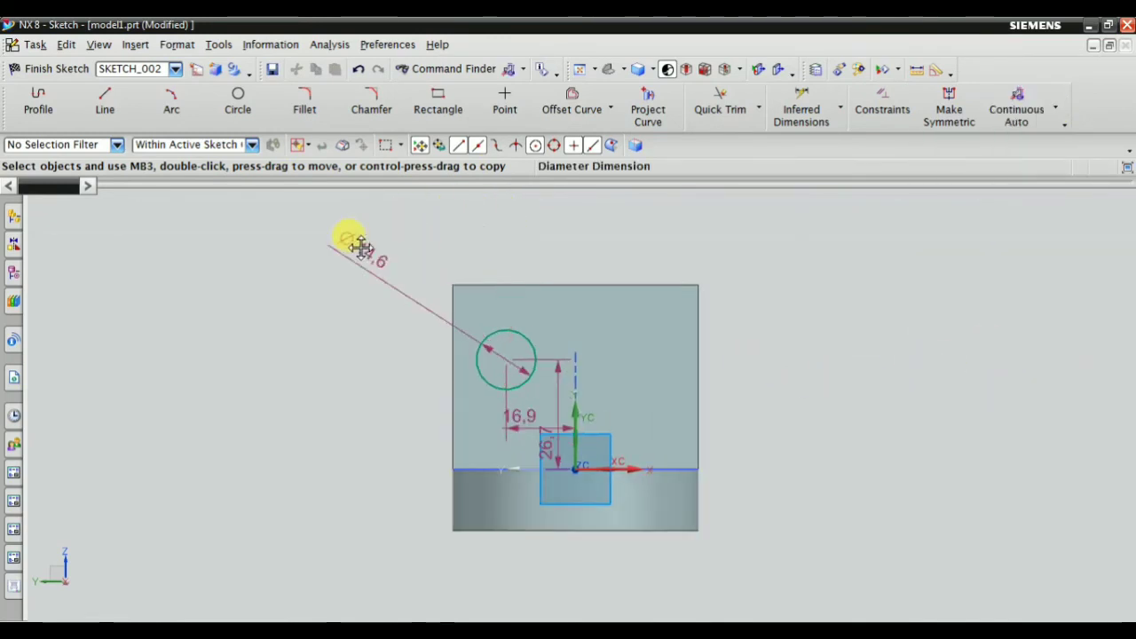
{"action": "double_click", "coordinate": [359, 247]}
{"action": "type", "text": "1"}
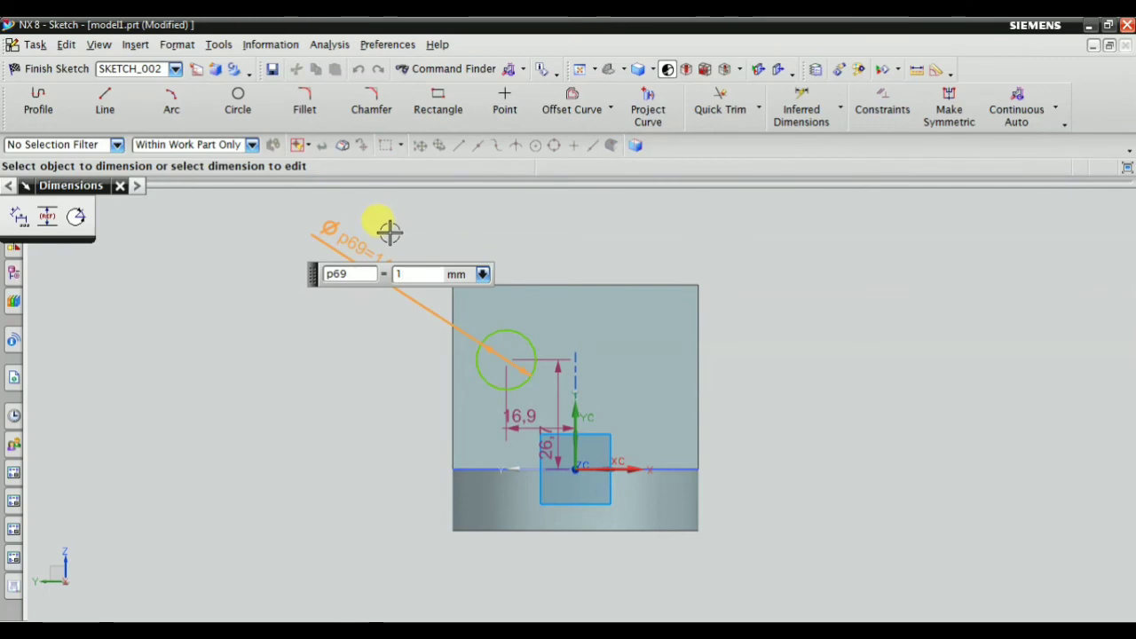
{"action": "type", "text": "6"}
{"action": "key", "text": "Return"}
{"action": "scroll", "coordinate": [381, 266], "scroll_direction": "down", "scroll_amount": 2}
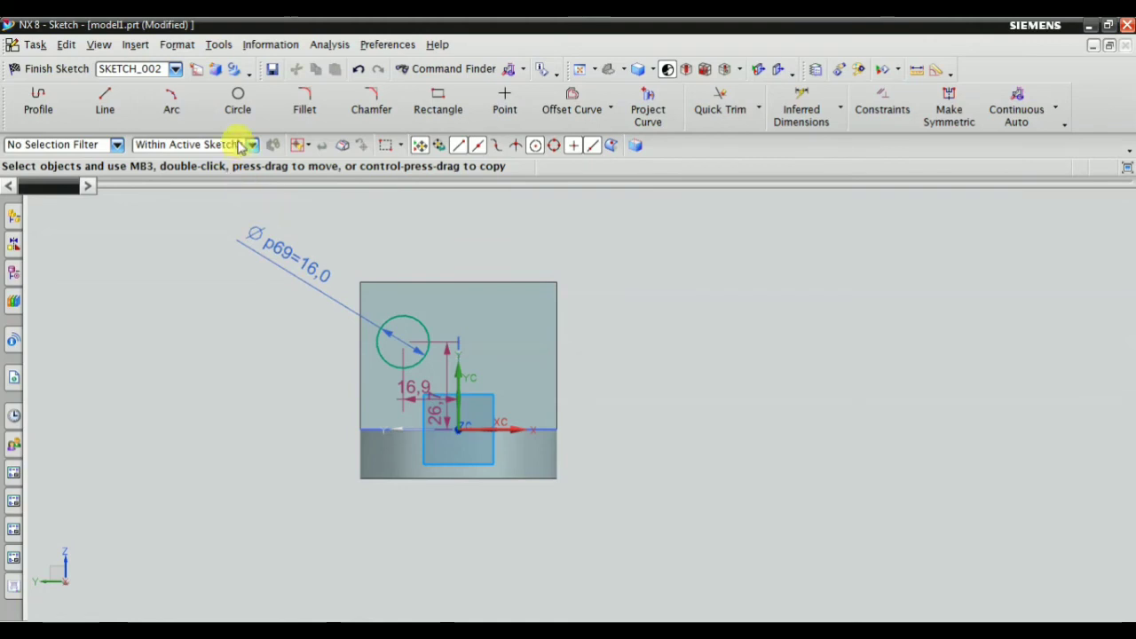
Mirror the 16 mm circle about the sketch's vertical axis with Mirror Curve.
{"action": "scroll", "coordinate": [230, 213], "scroll_direction": "up", "scroll_amount": 2}
{"action": "scroll", "coordinate": [269, 229], "scroll_direction": "down", "scroll_amount": 2}
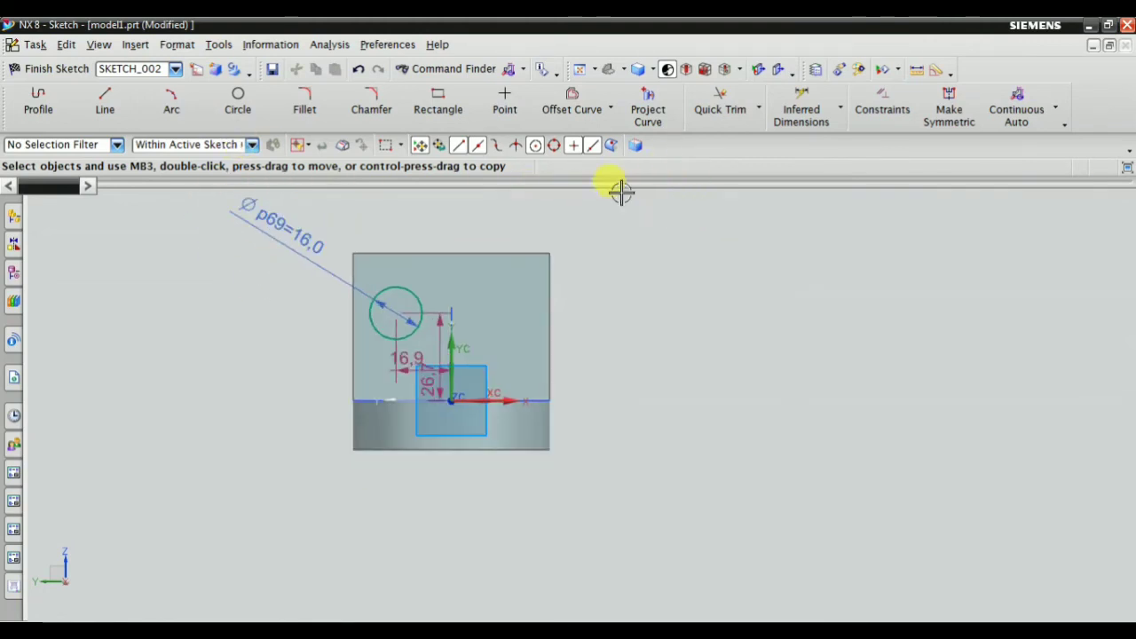
{"action": "left_click", "coordinate": [612, 108]}
{"action": "left_click", "coordinate": [585, 177]}
{"action": "scroll", "coordinate": [441, 264], "scroll_direction": "up", "scroll_amount": 2}
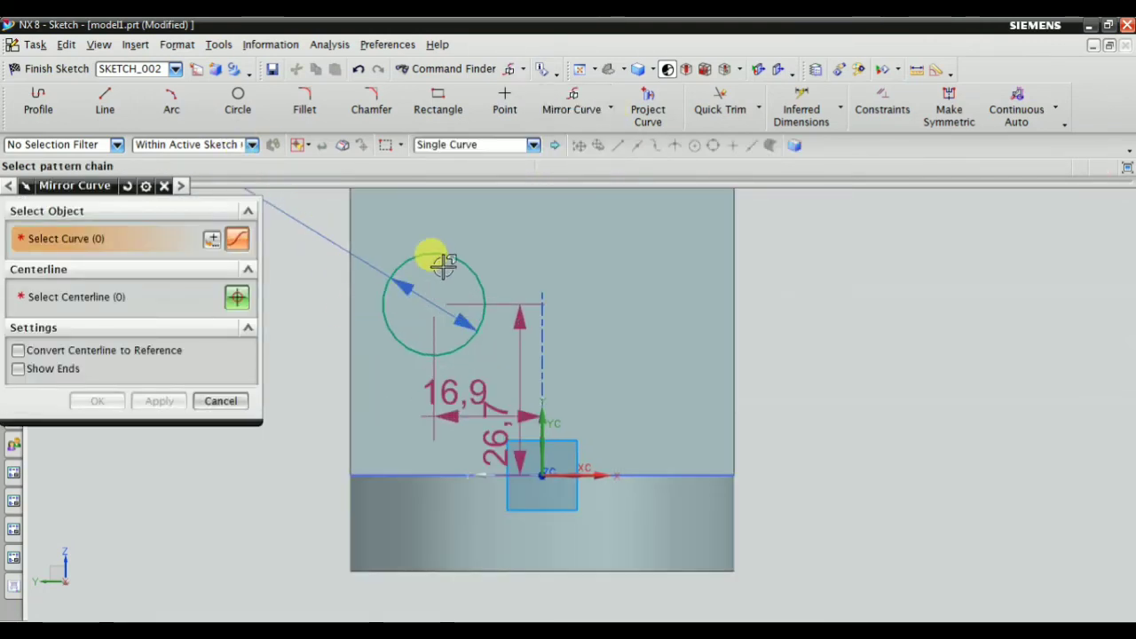
{"action": "left_click", "coordinate": [454, 259]}
{"action": "left_click", "coordinate": [236, 299]}
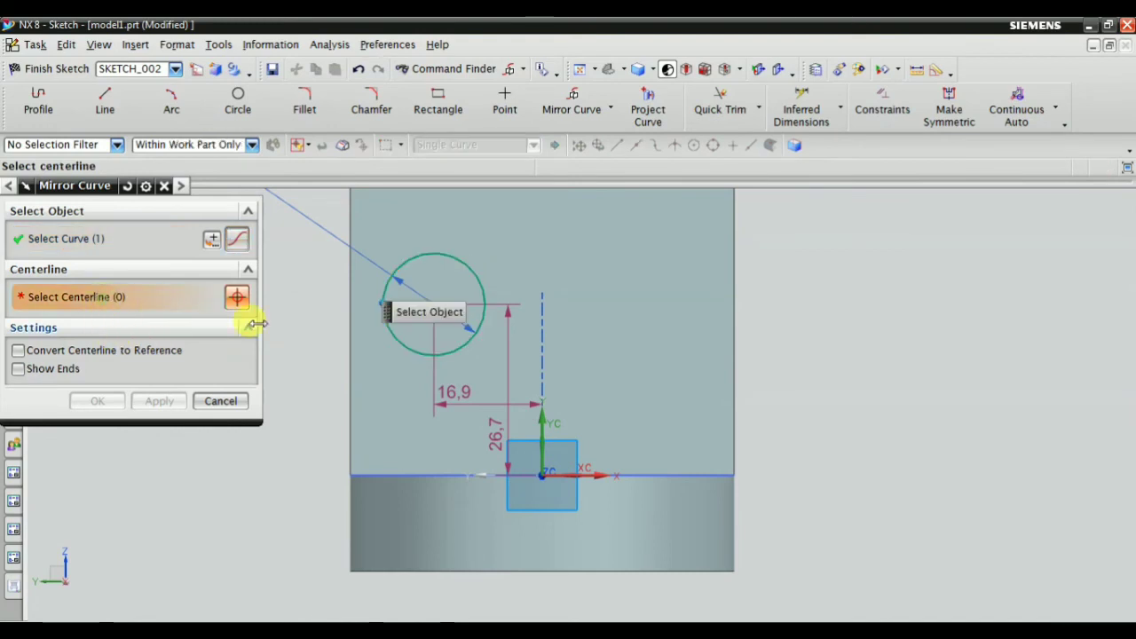
{"action": "left_click", "coordinate": [539, 438]}
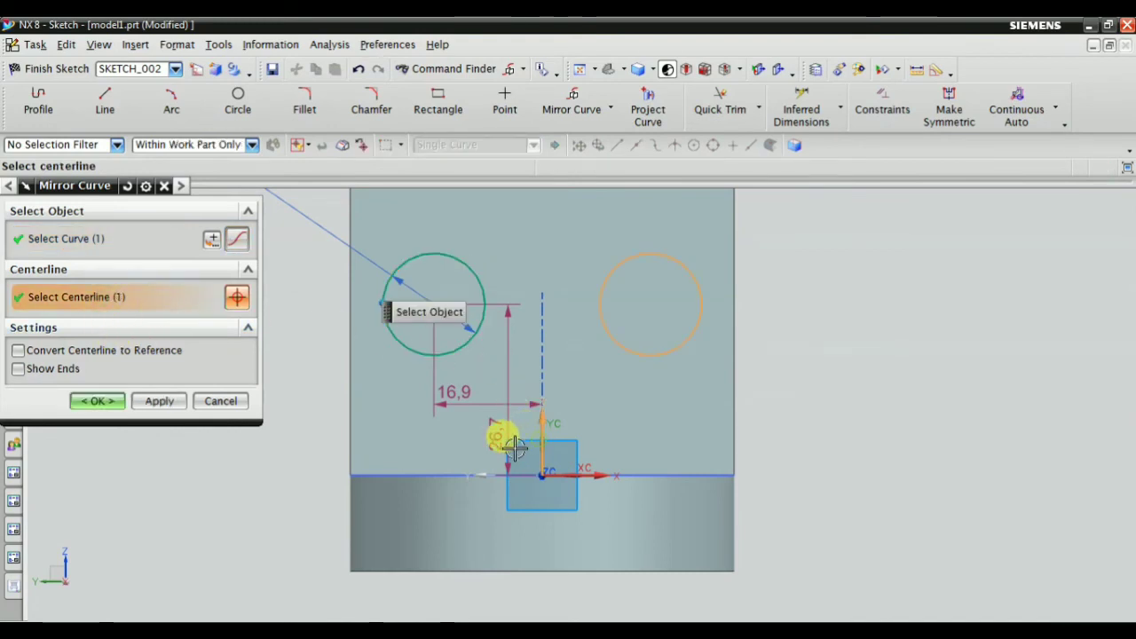
{"action": "left_click", "coordinate": [95, 401]}
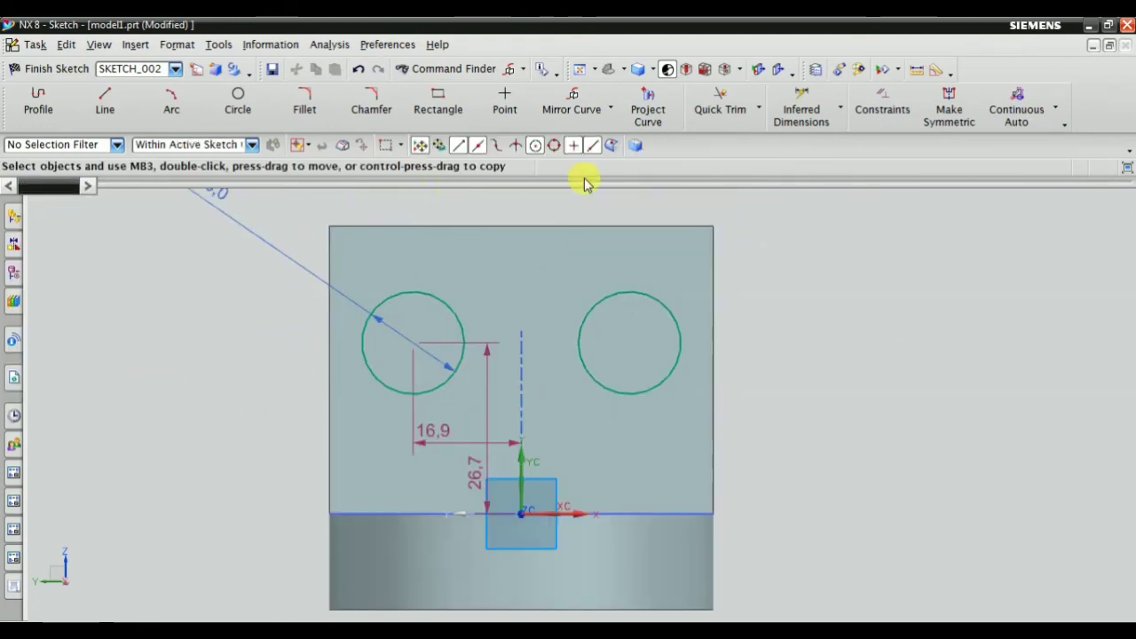
Dimension the horizontal distance between the two circle centres and set it to 35 mm.
{"action": "left_click", "coordinate": [812, 108]}
{"action": "left_click", "coordinate": [413, 341]}
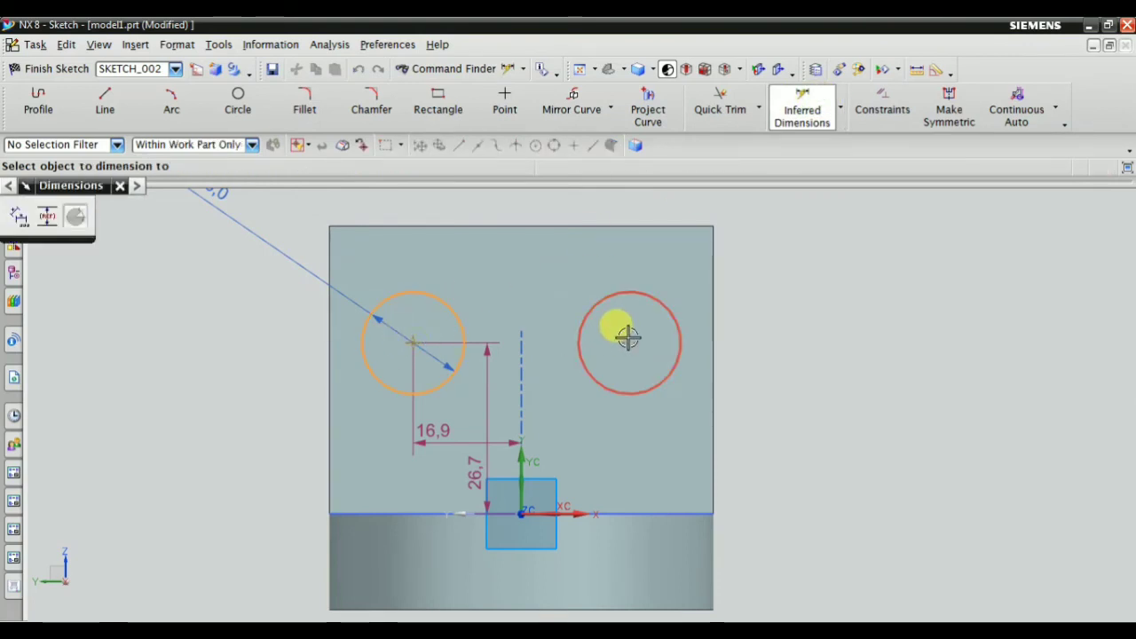
{"action": "left_click", "coordinate": [627, 335]}
{"action": "scroll", "coordinate": [555, 305], "scroll_direction": "down", "scroll_amount": 3}
{"action": "scroll", "coordinate": [555, 244], "scroll_direction": "up", "scroll_amount": 3}
{"action": "left_click", "coordinate": [546, 251]}
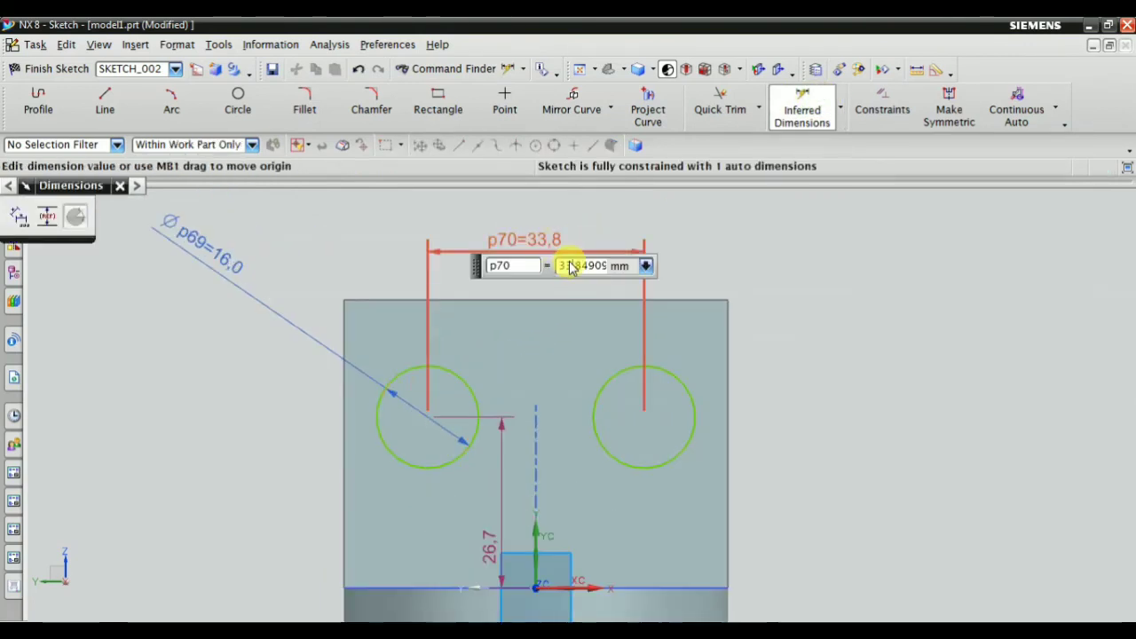
{"action": "left_click_drag", "start_coordinate": [564, 265], "coordinate": [662, 274]}
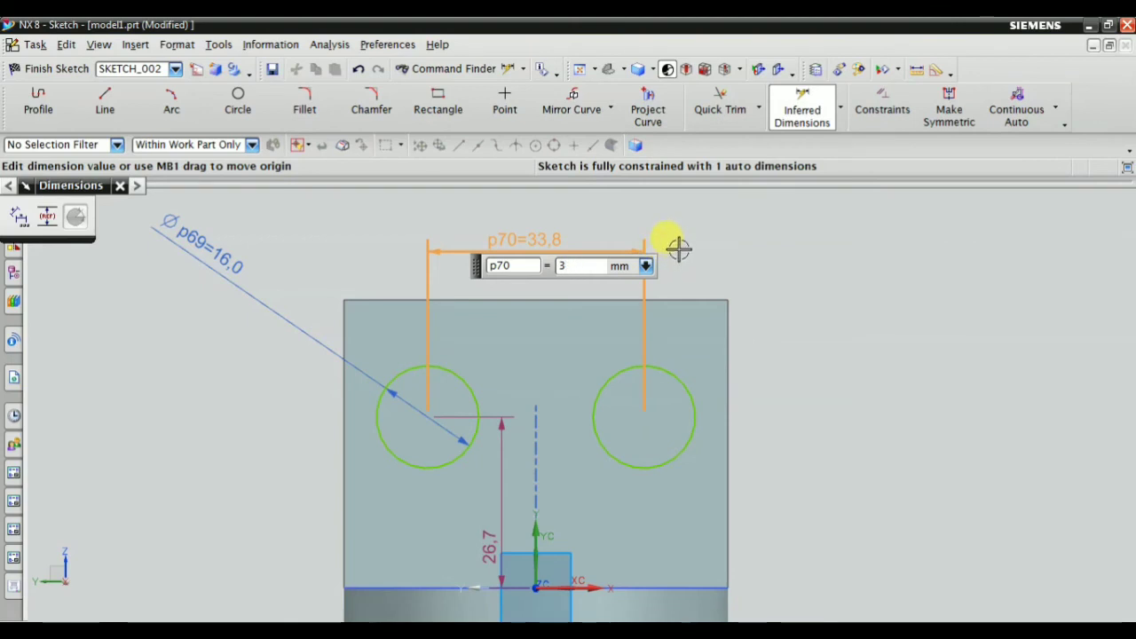
{"action": "middle_click", "coordinate": [722, 213]}
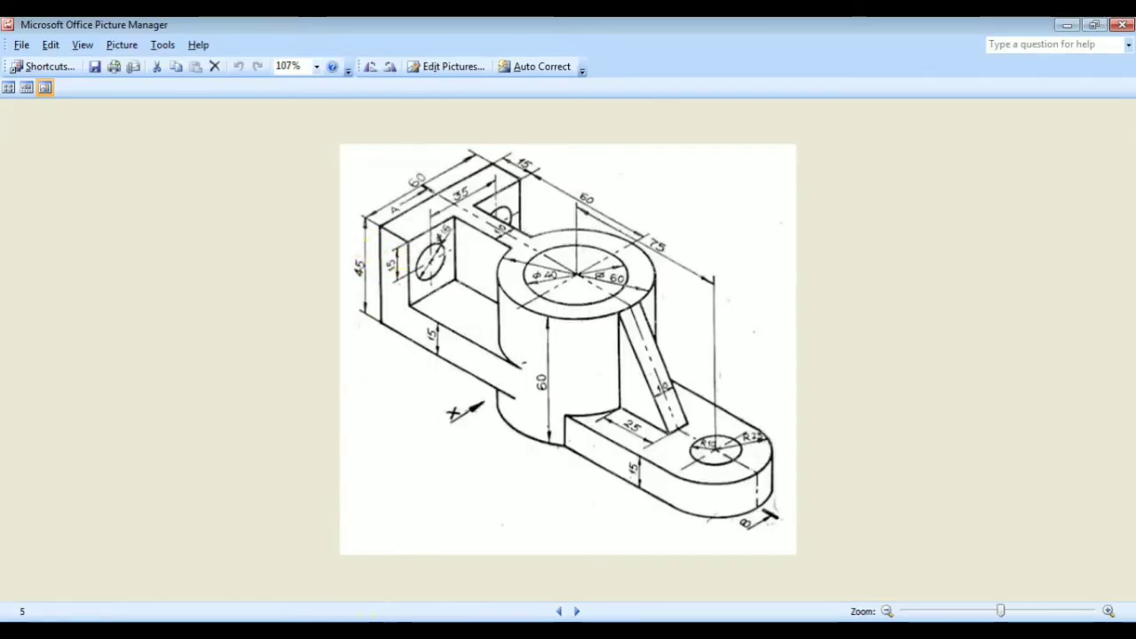
Dimension the first circle's centre 15 mm below the end plate's top edge and finish the sketch.
{"action": "key", "text": "alt+Tab"}
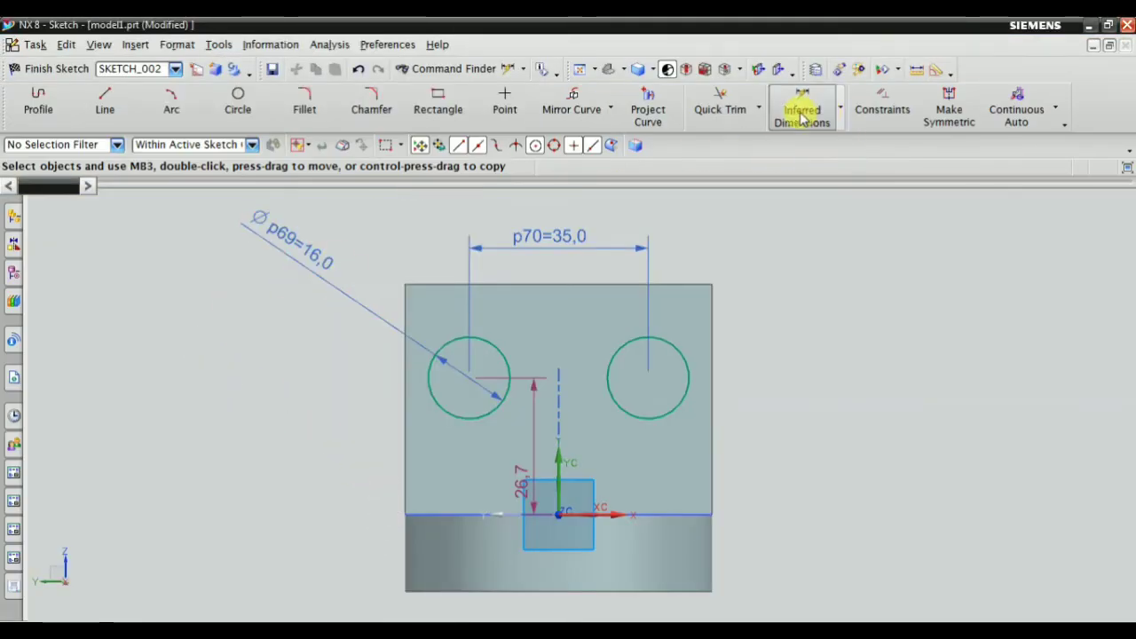
{"action": "left_click", "coordinate": [803, 115]}
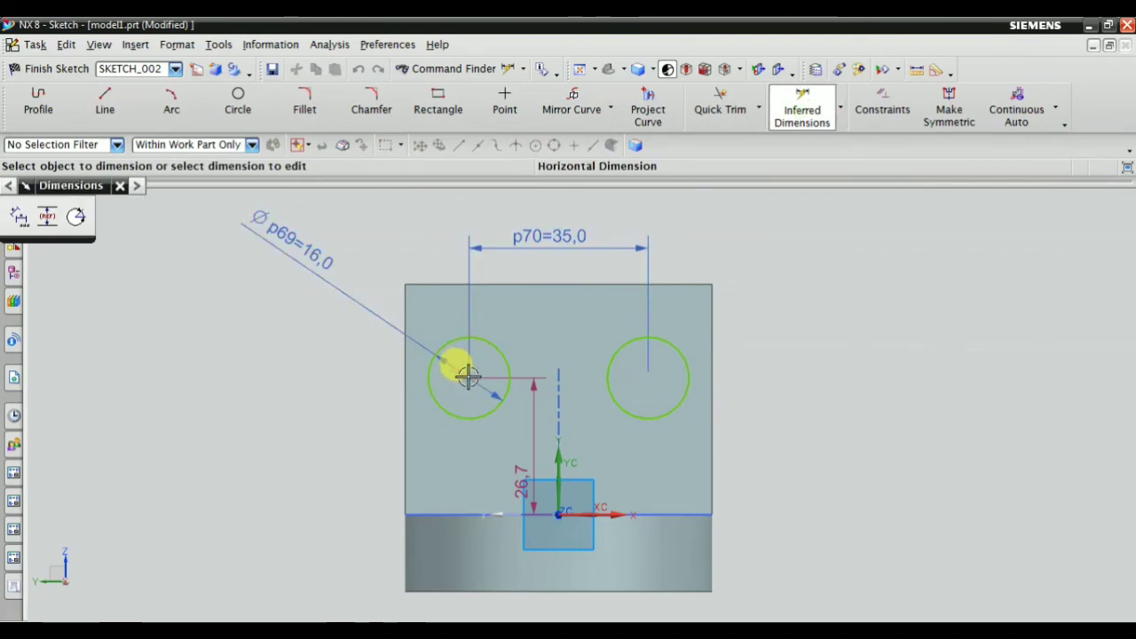
{"action": "left_click", "coordinate": [467, 380]}
{"action": "left_click", "coordinate": [447, 285]}
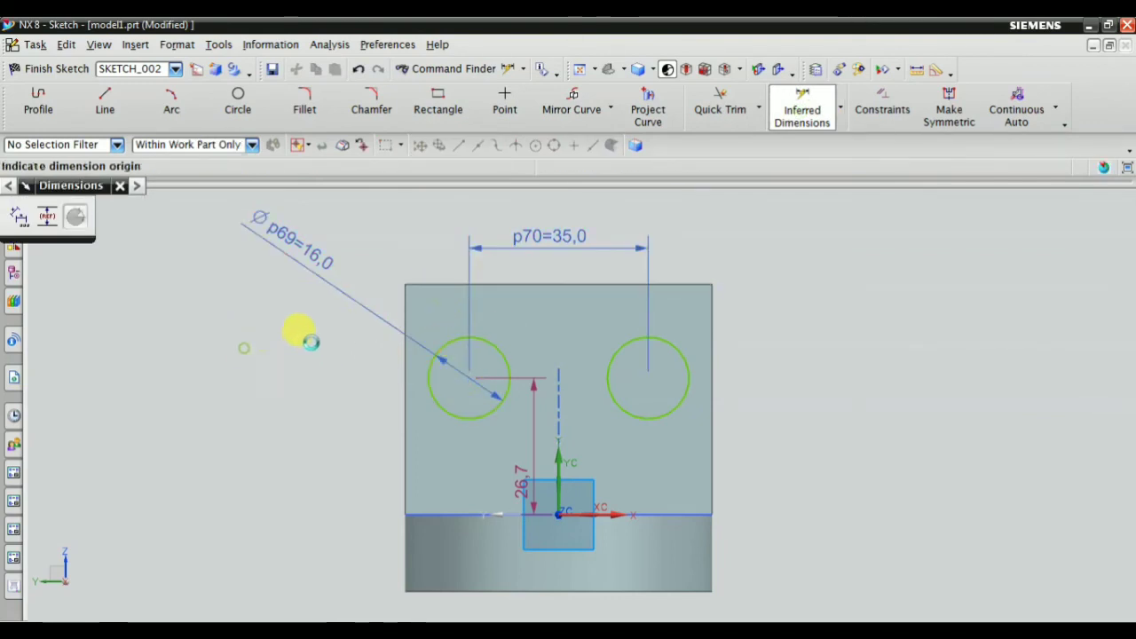
{"action": "left_click", "coordinate": [296, 372]}
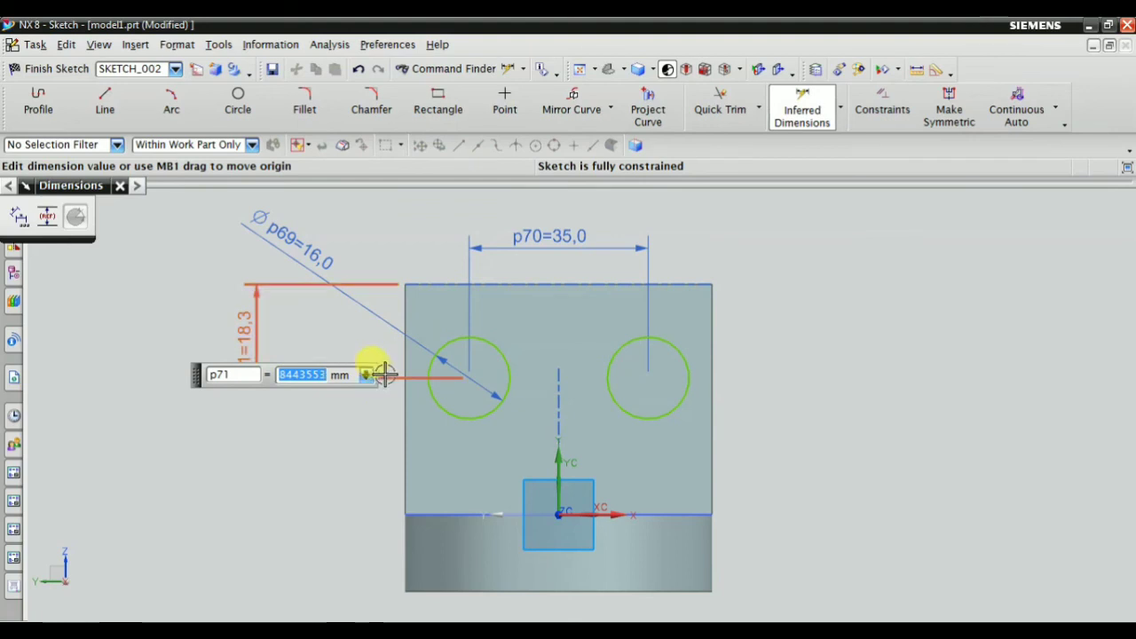
{"action": "type", "text": "18"}
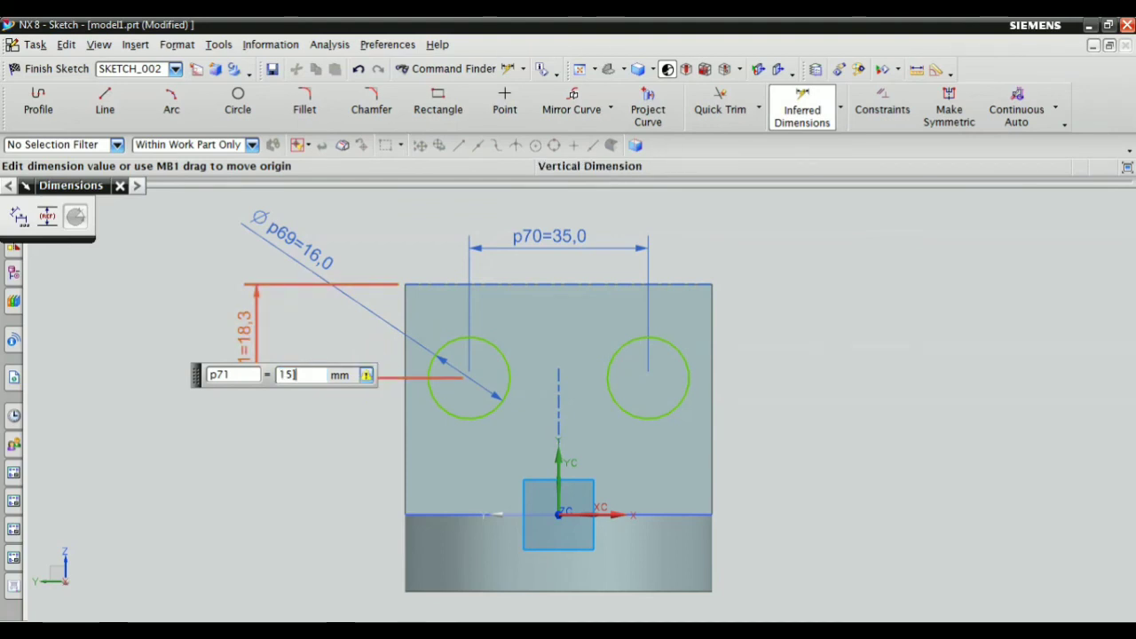
{"action": "key", "text": "Return"}
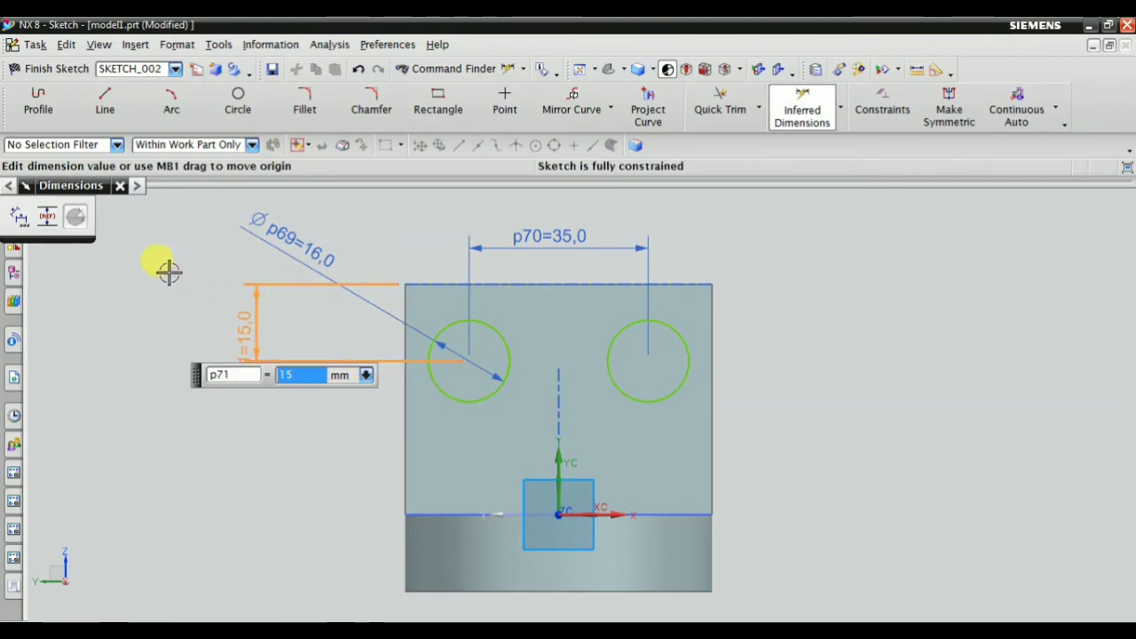
{"action": "key", "text": "Escape"}
{"action": "left_click", "coordinate": [890, 114]}
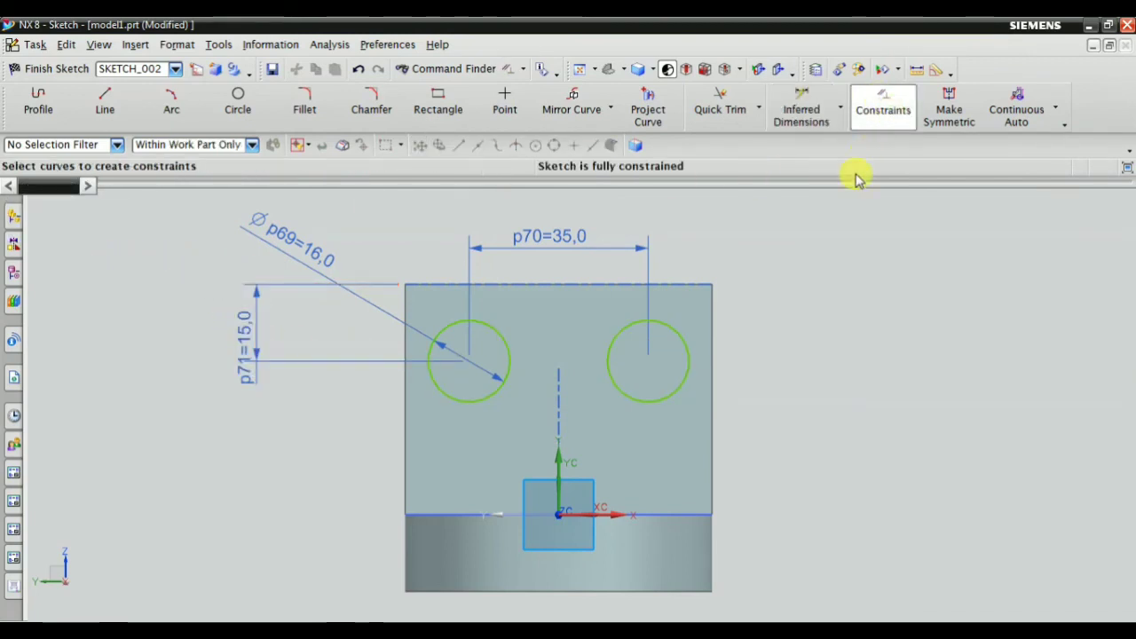
{"action": "left_click", "coordinate": [14, 68]}
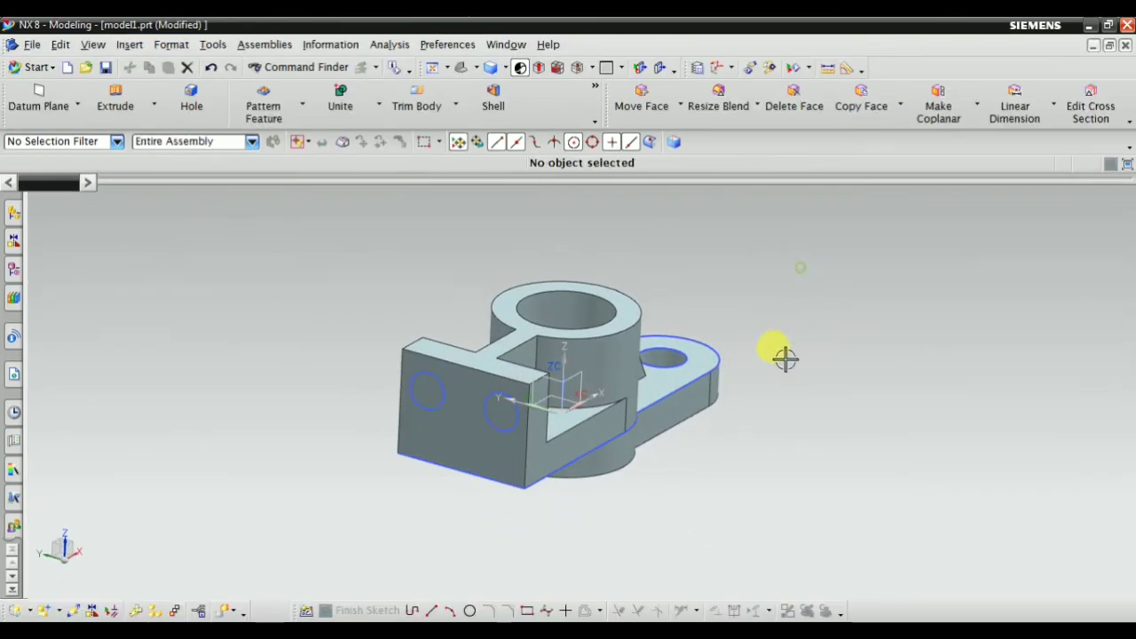
Start extruding the two 16 mm circles and try the Until Selected end limit on the end plate's inner face.
{"action": "mouse_move", "coordinate": [786, 358]}
{"action": "middle_mouse_down"}
{"action": "mouse_move", "coordinate": [702, 373]}
{"action": "mouse_move", "coordinate": [721, 404]}
{"action": "middle_mouse_up"}
{"action": "middle_click_drag", "start_coordinate": [228, 266], "coordinate": [85, 284]}
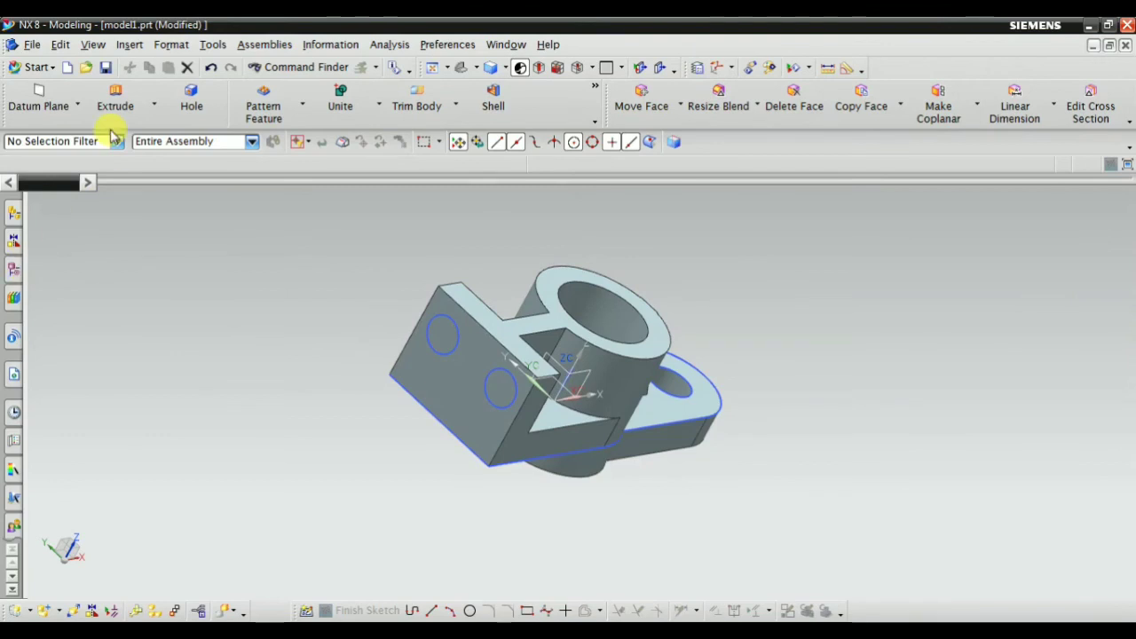
{"action": "left_click", "coordinate": [444, 340]}
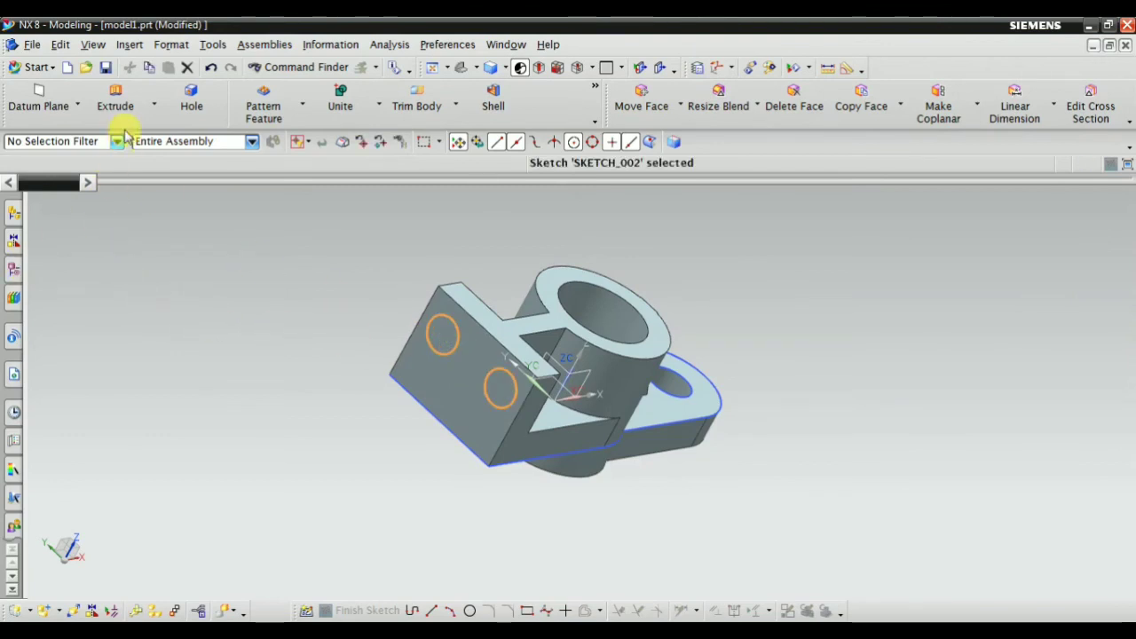
{"action": "left_click", "coordinate": [117, 100]}
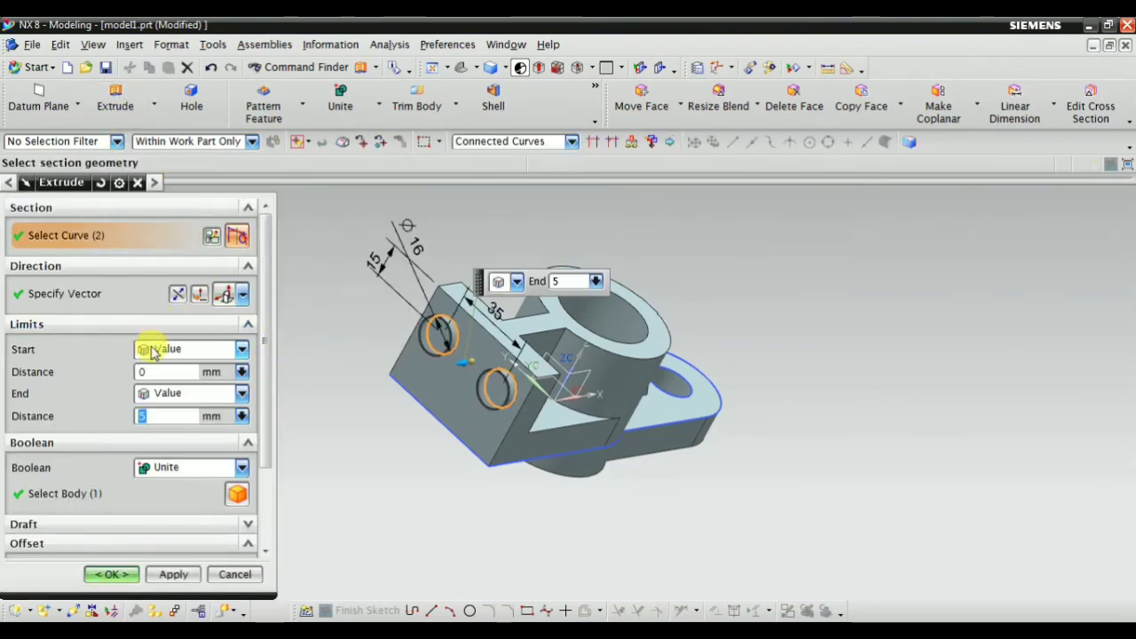
{"action": "left_click", "coordinate": [195, 393]}
{"action": "left_click", "coordinate": [182, 462]}
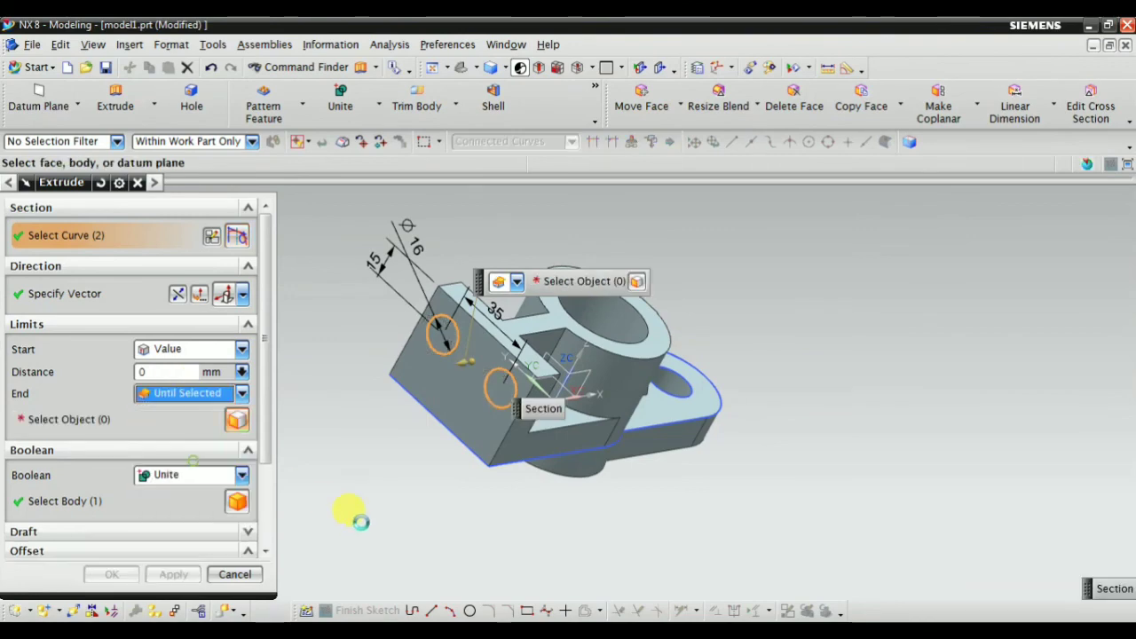
{"action": "middle_click_drag", "start_coordinate": [361, 518], "coordinate": [394, 373]}
{"action": "scroll", "coordinate": [438, 330], "scroll_direction": "up", "scroll_amount": 4}
{"action": "left_click", "coordinate": [452, 326]}
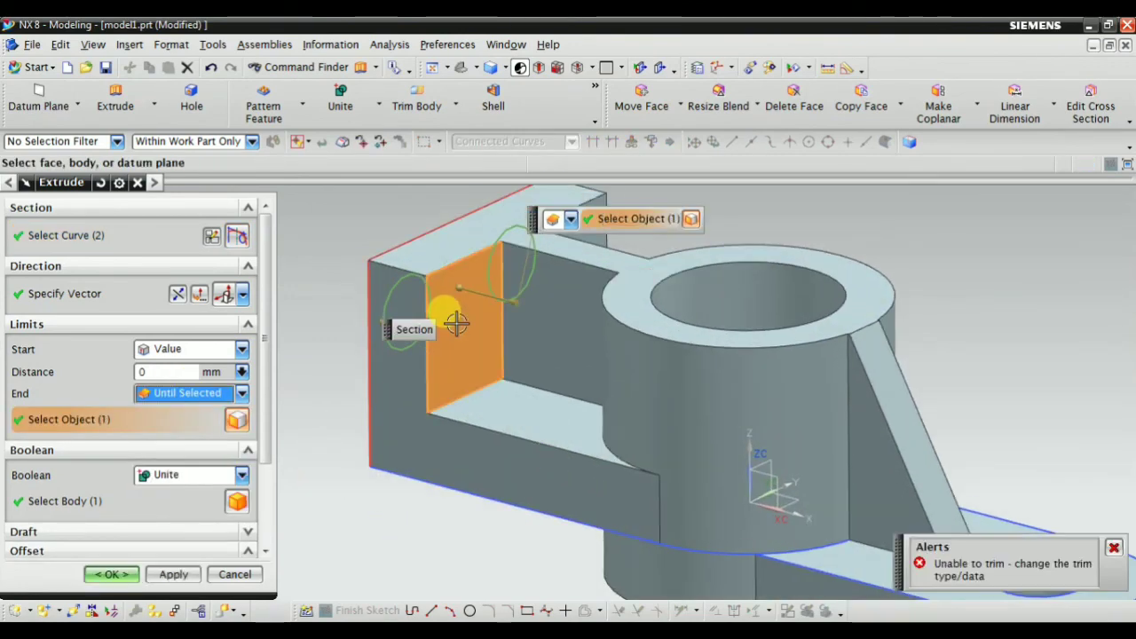
Set the extrusion's Boolean to Subtract and switch its end limit to Value.
{"action": "left_click", "coordinate": [195, 393]}
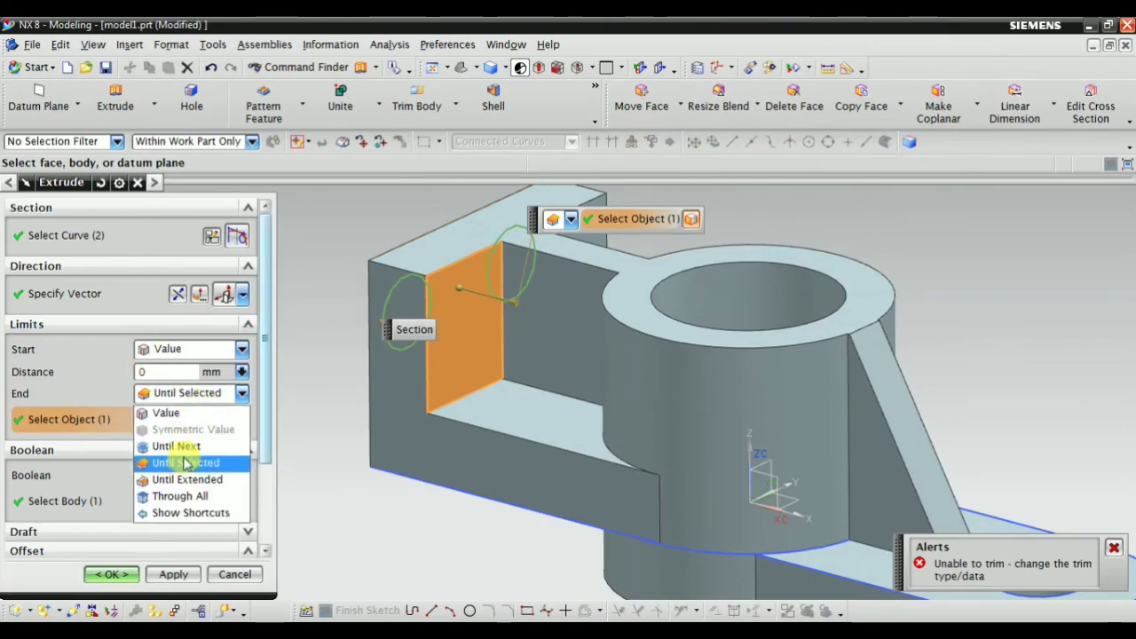
{"action": "left_click", "coordinate": [74, 398]}
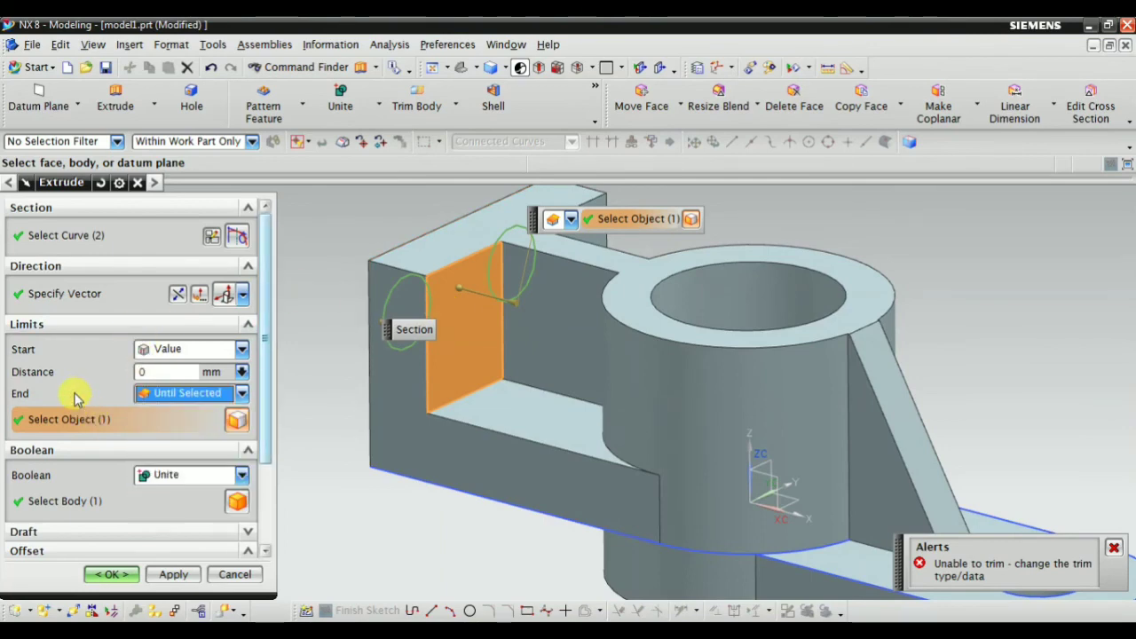
{"action": "left_click", "coordinate": [173, 473]}
{"action": "left_click", "coordinate": [177, 524]}
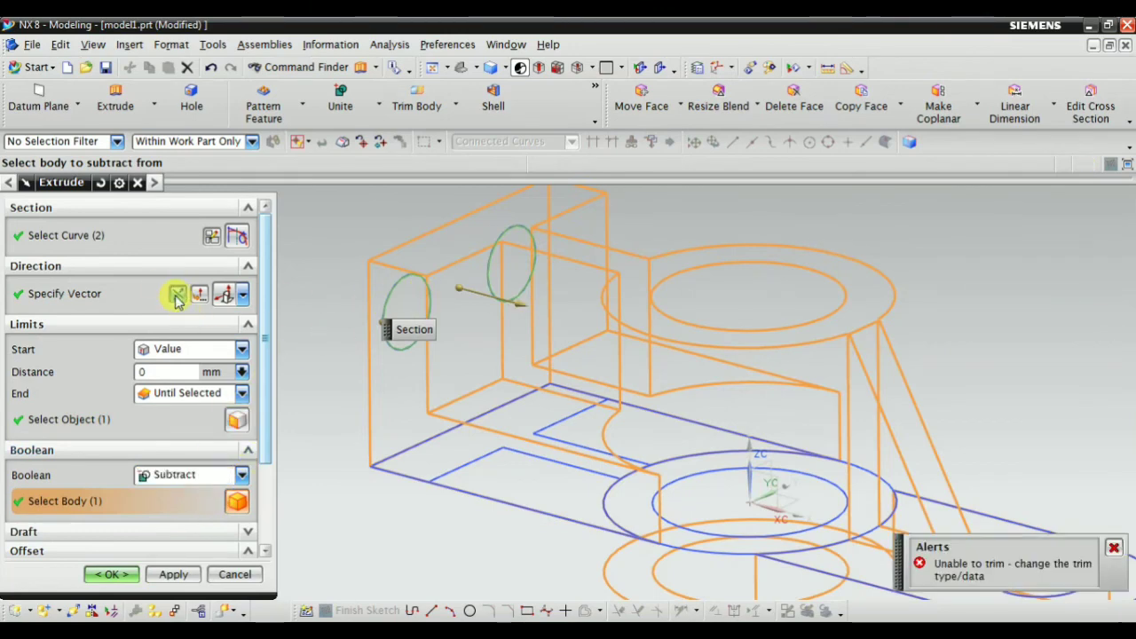
{"action": "left_click", "coordinate": [177, 394]}
{"action": "left_click", "coordinate": [169, 404]}
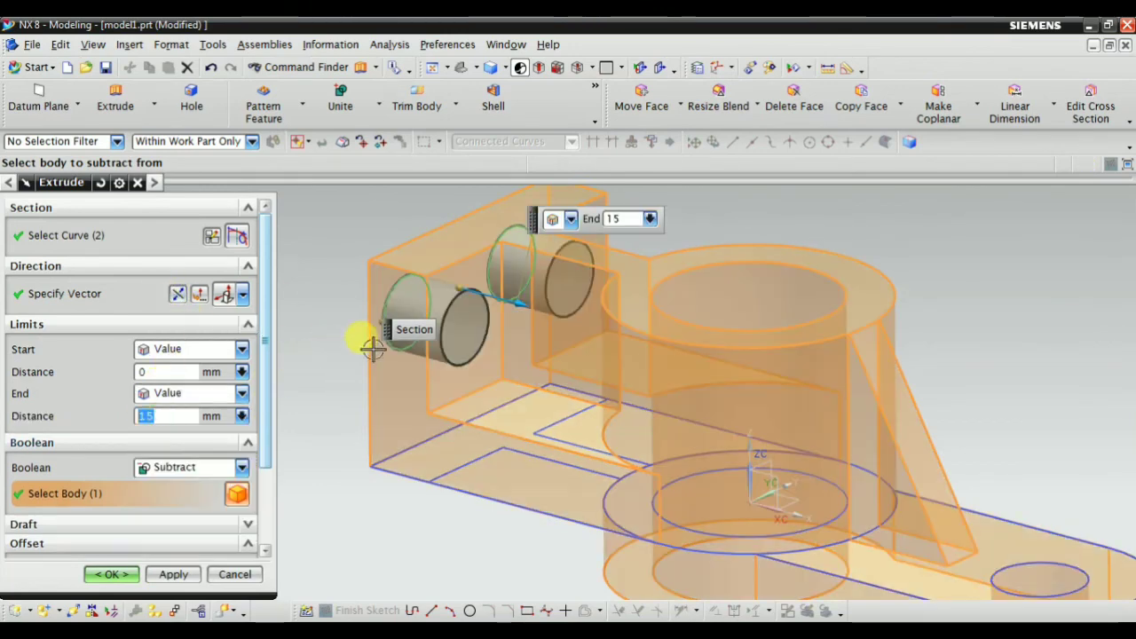
Change the end limit to Until Extended at the end plate's inner face, show the result and finish the hole cut.
{"action": "mouse_move", "coordinate": [509, 473]}
{"action": "middle_mouse_down"}
{"action": "mouse_move", "coordinate": [601, 452]}
{"action": "mouse_move", "coordinate": [524, 490]}
{"action": "middle_mouse_up"}
{"action": "left_click", "coordinate": [197, 397]}
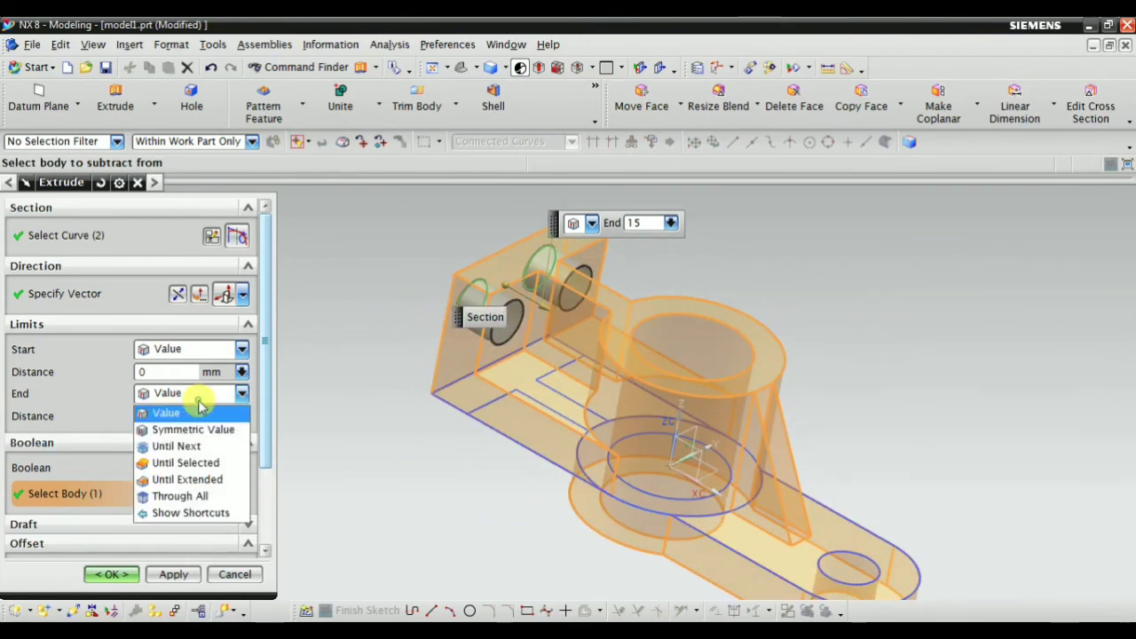
{"action": "left_click", "coordinate": [193, 480]}
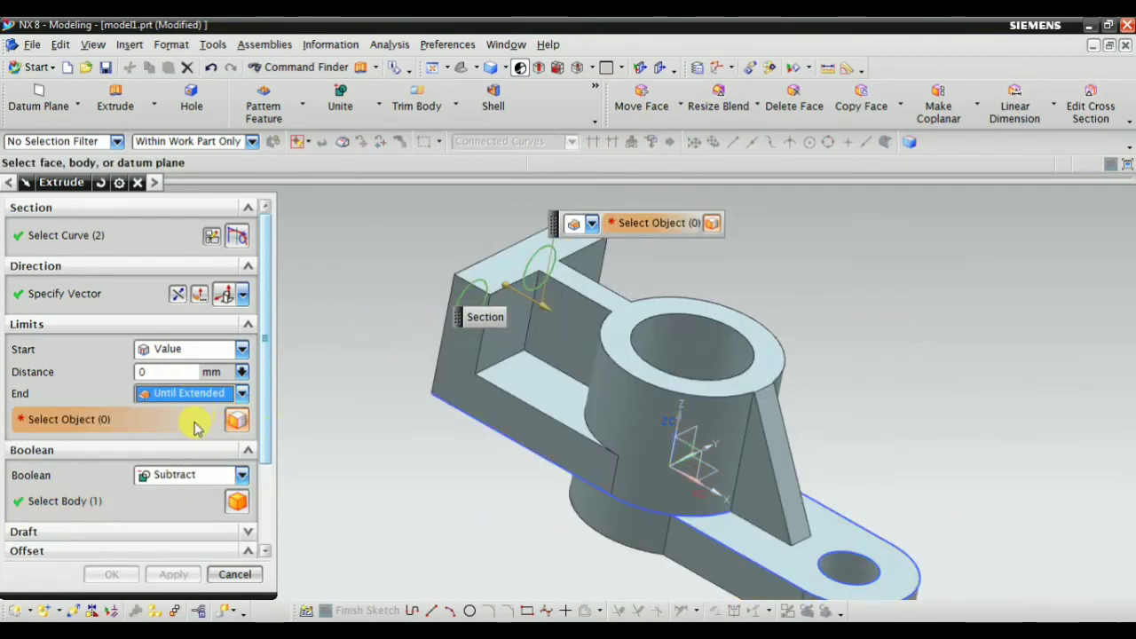
{"action": "middle_click_drag", "start_coordinate": [543, 282], "coordinate": [393, 444]}
{"action": "left_click", "coordinate": [459, 355]}
{"action": "scroll", "coordinate": [201, 477], "scroll_direction": "down", "scroll_amount": 3}
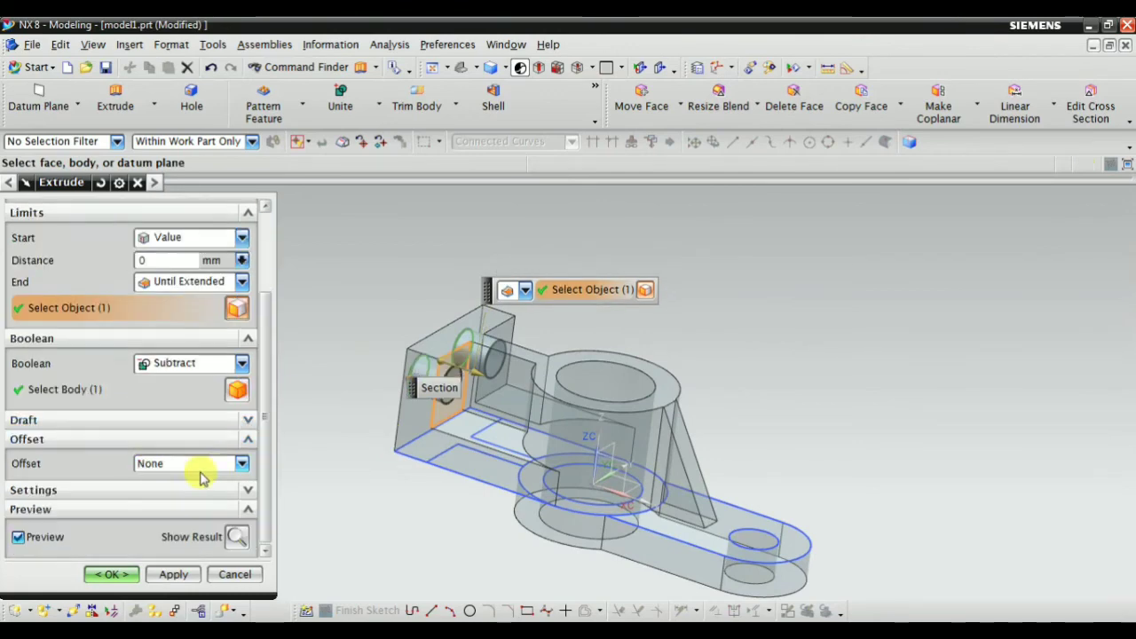
{"action": "left_click", "coordinate": [234, 538]}
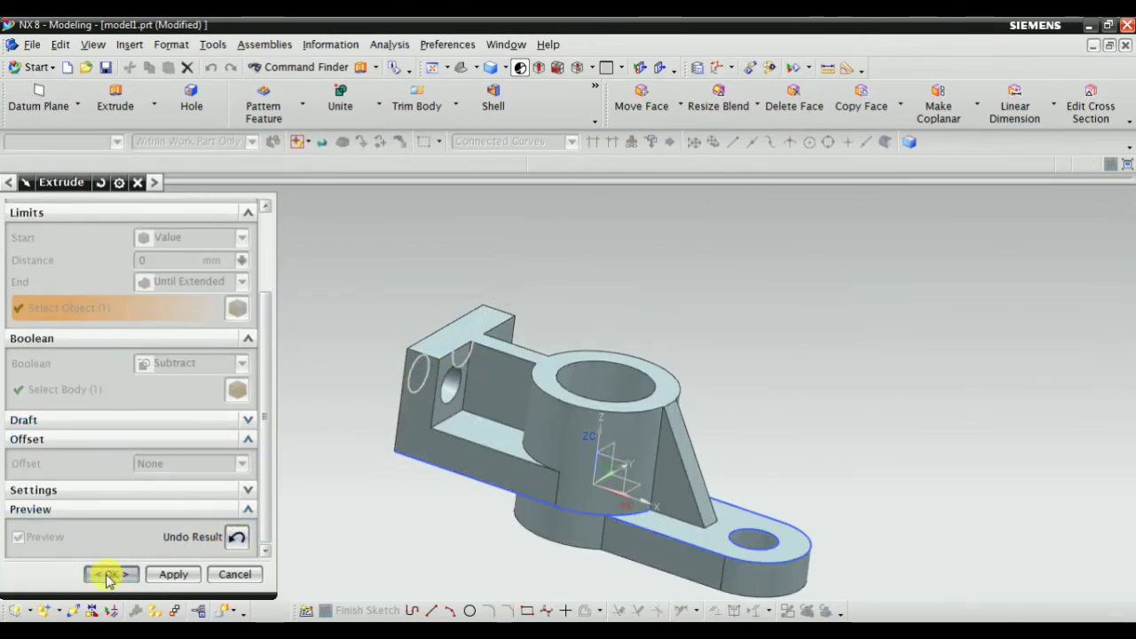
{"action": "left_click", "coordinate": [108, 575]}
Make the two-circle sketch internal to the extrusion that cuts the end plate holes.
{"action": "mouse_move", "coordinate": [245, 338]}
{"action": "middle_mouse_down"}
{"action": "mouse_move", "coordinate": [340, 376]}
{"action": "mouse_move", "coordinate": [292, 368]}
{"action": "mouse_move", "coordinate": [241, 385]}
{"action": "mouse_move", "coordinate": [270, 378]}
{"action": "mouse_move", "coordinate": [247, 352]}
{"action": "middle_mouse_up"}
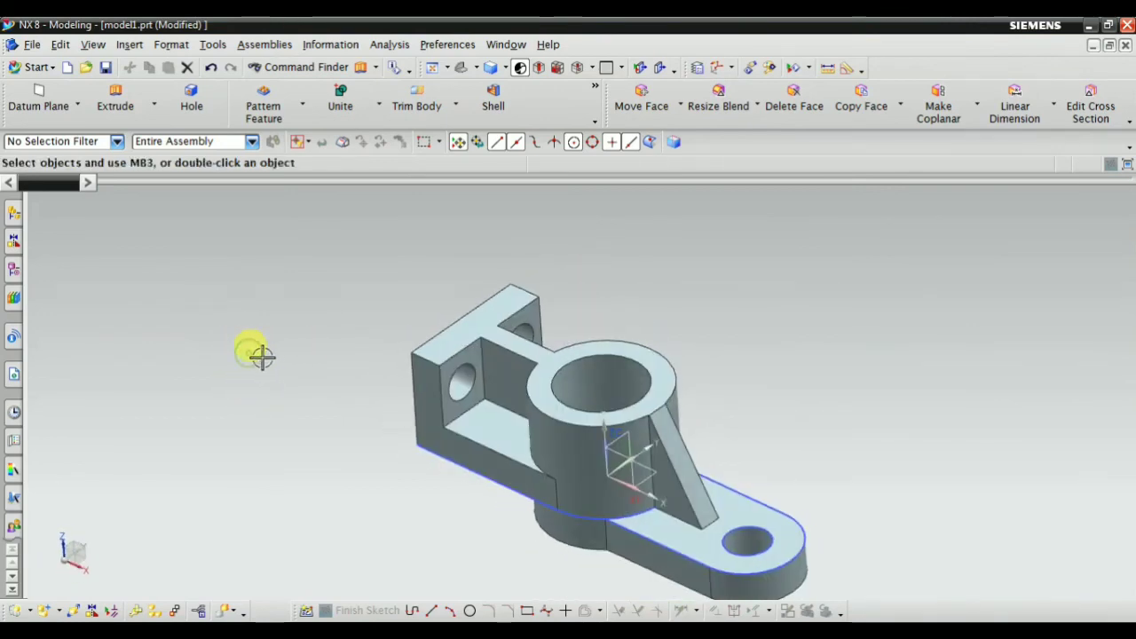
{"action": "left_click", "coordinate": [11, 274]}
{"action": "left_click", "coordinate": [111, 439]}
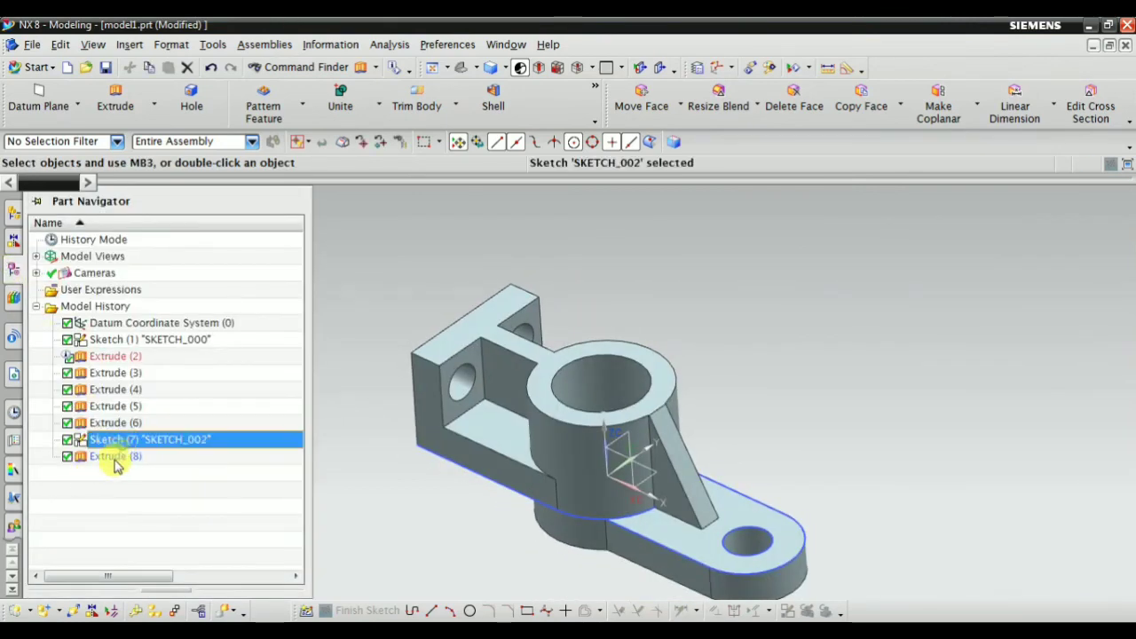
{"action": "left_click", "coordinate": [111, 456]}
{"action": "right_click", "coordinate": [114, 456]}
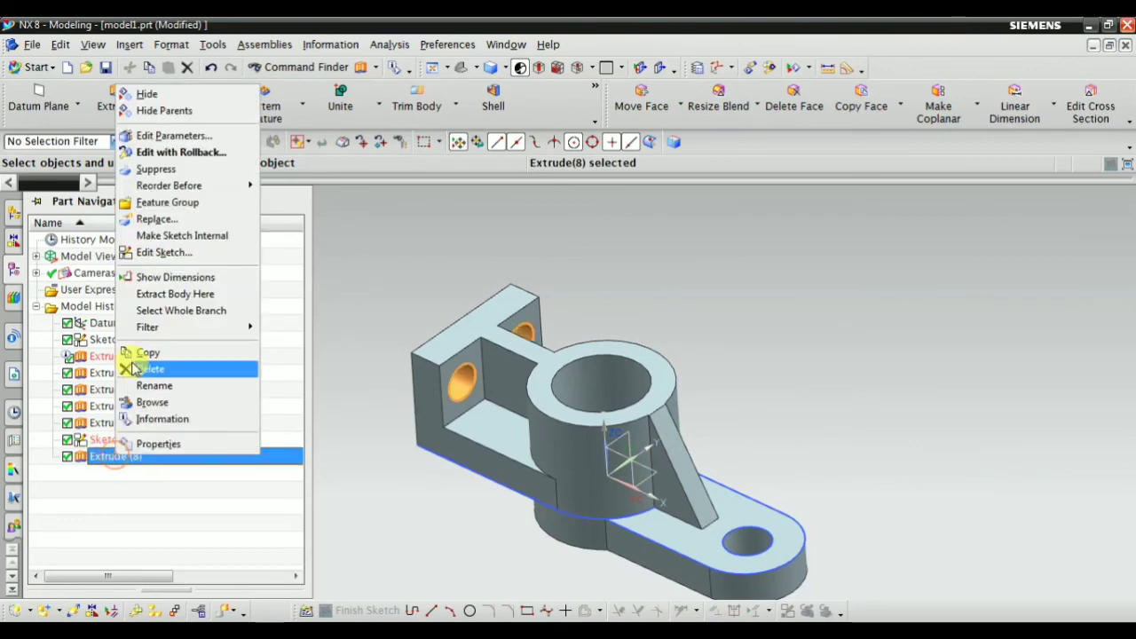
{"action": "left_click", "coordinate": [165, 238]}
{"action": "left_click", "coordinate": [740, 268]}
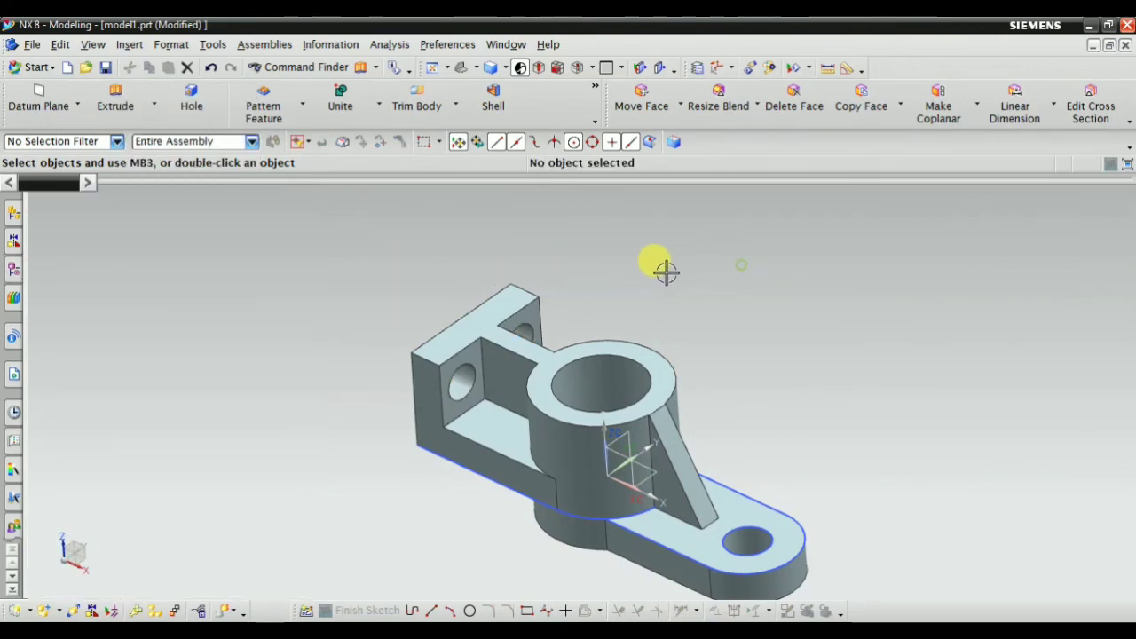
Hide the base sketch SKETCH_000 and the datum coordinate system.
{"action": "left_click", "coordinate": [14, 272]}
{"action": "left_click", "coordinate": [134, 339]}
{"action": "right_click", "coordinate": [153, 339]}
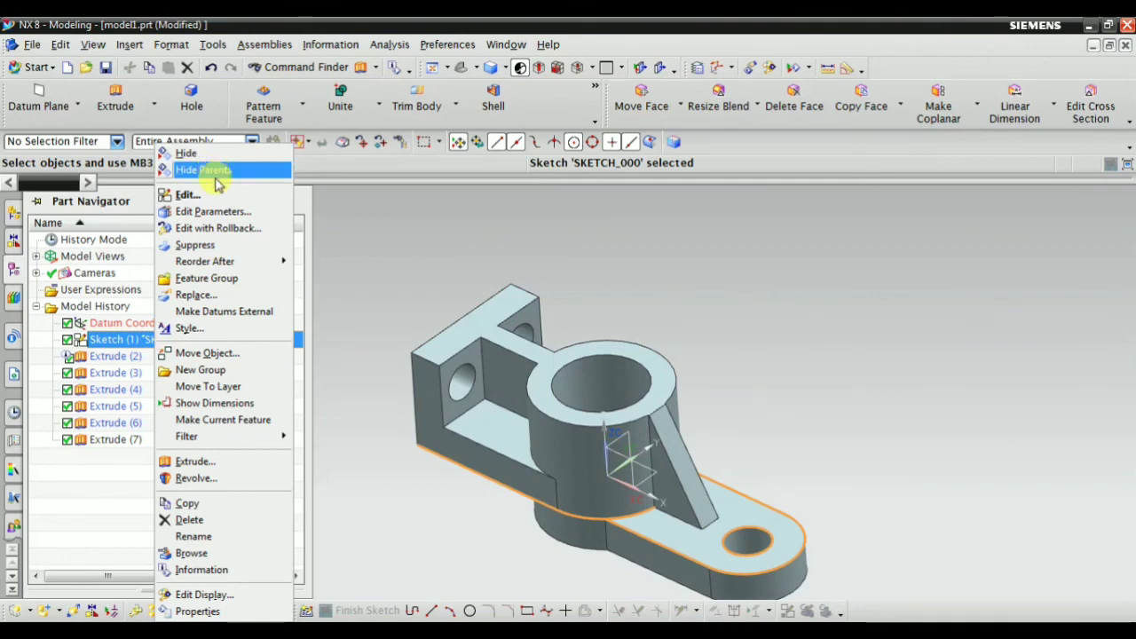
{"action": "left_click", "coordinate": [228, 155]}
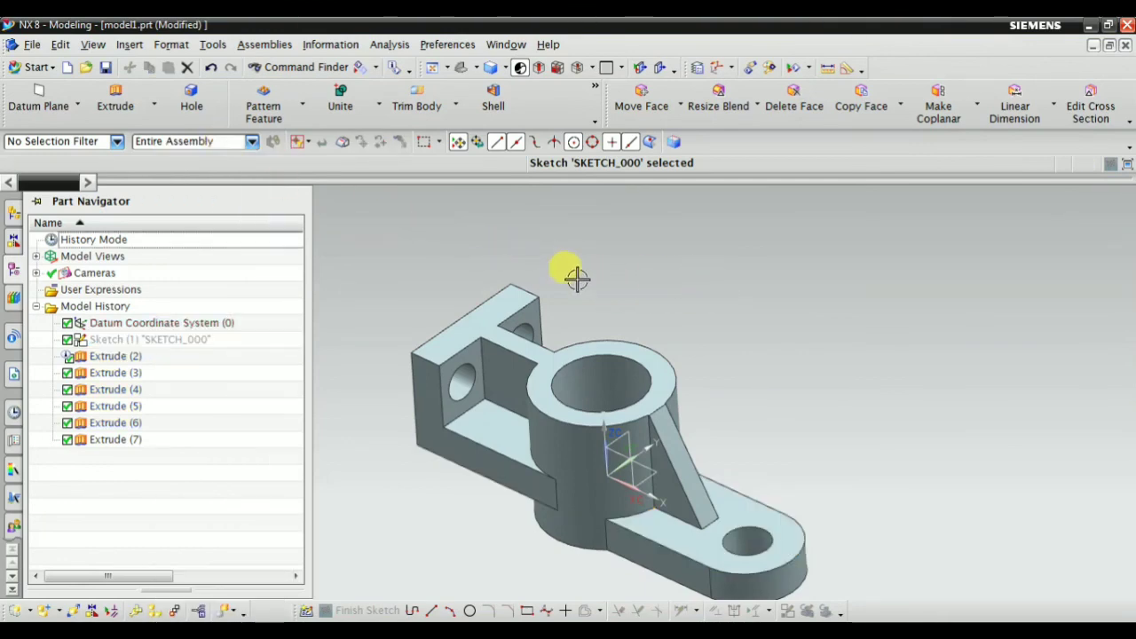
{"action": "right_click", "coordinate": [193, 325]}
{"action": "left_click", "coordinate": [204, 293]}
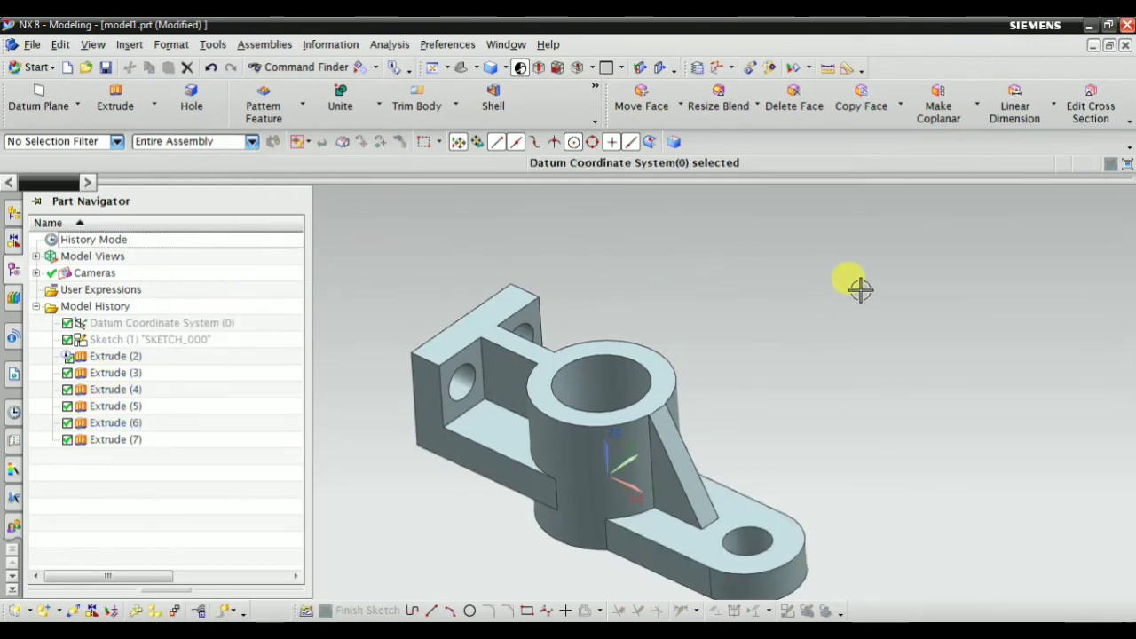
Examine the finished bracket in a standard 3D view and compare it with the reference drawing in Microsoft Office Picture Manager.
{"action": "left_click", "coordinate": [463, 67]}
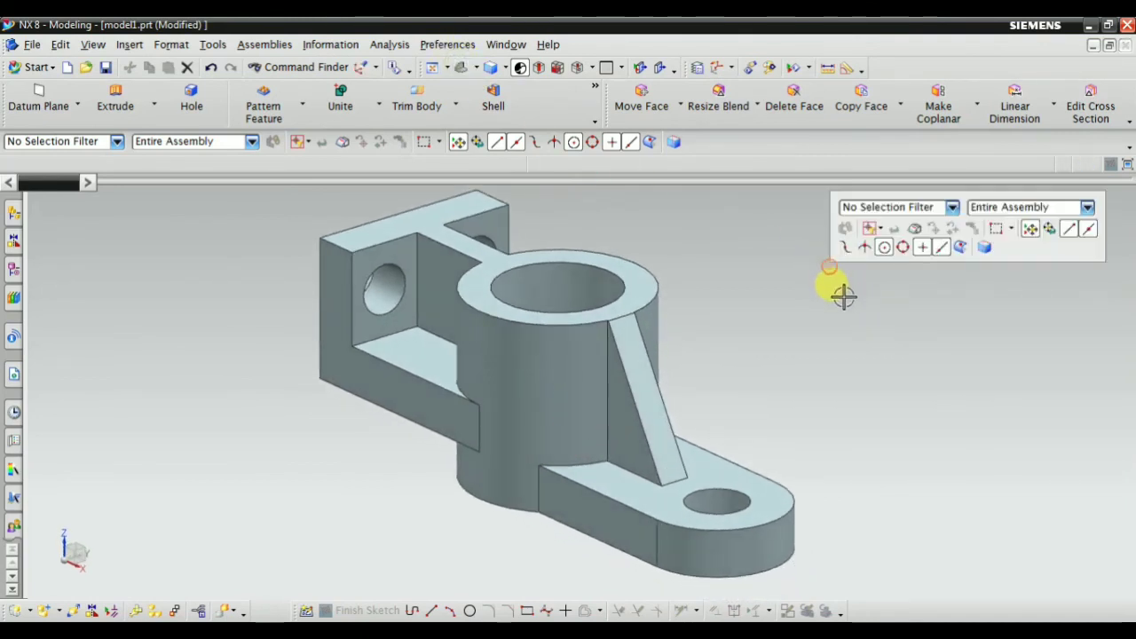
{"action": "middle_click_drag", "start_coordinate": [704, 357], "coordinate": [784, 289]}
{"action": "right_click", "coordinate": [783, 289]}
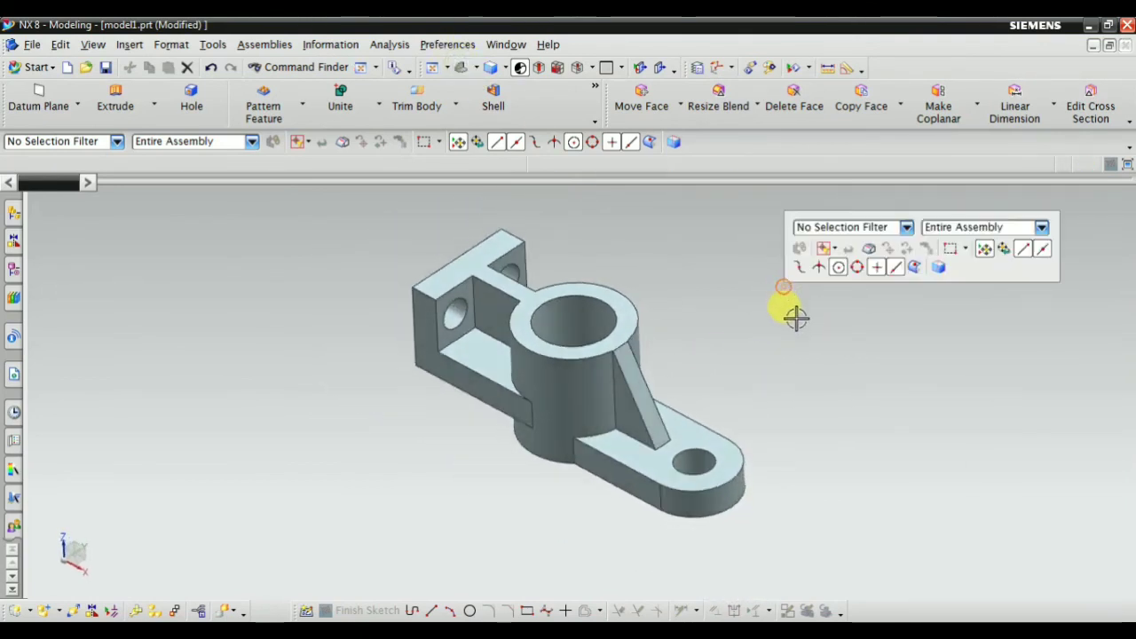
{"action": "key", "text": "Home"}
{"action": "key", "text": "alt+Tab"}
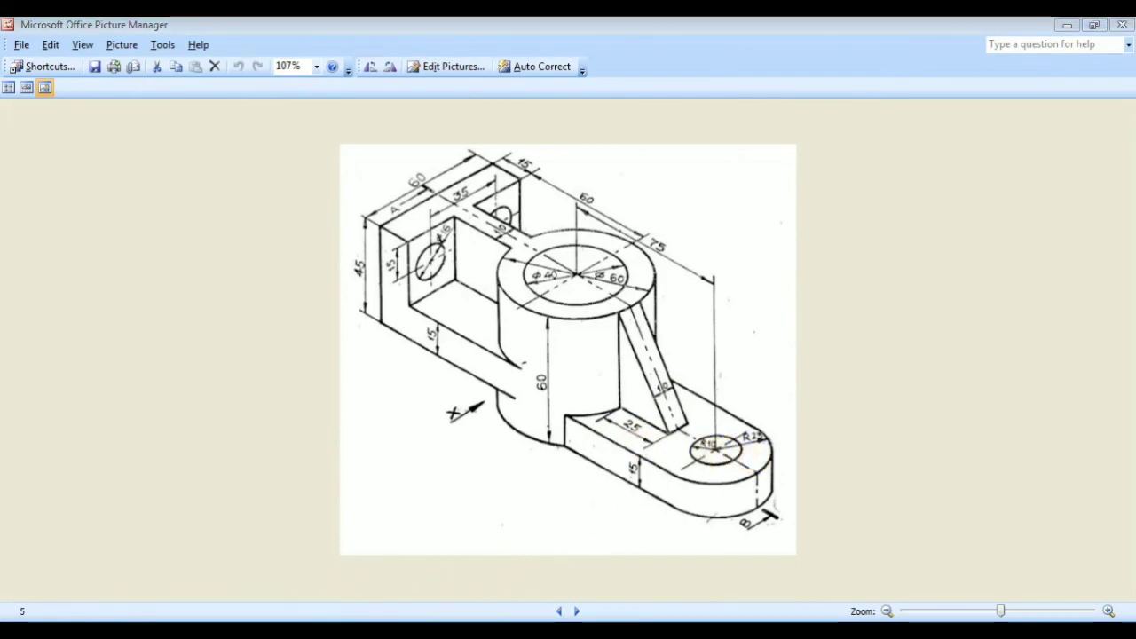
{"action": "key", "text": "alt+Tab"}
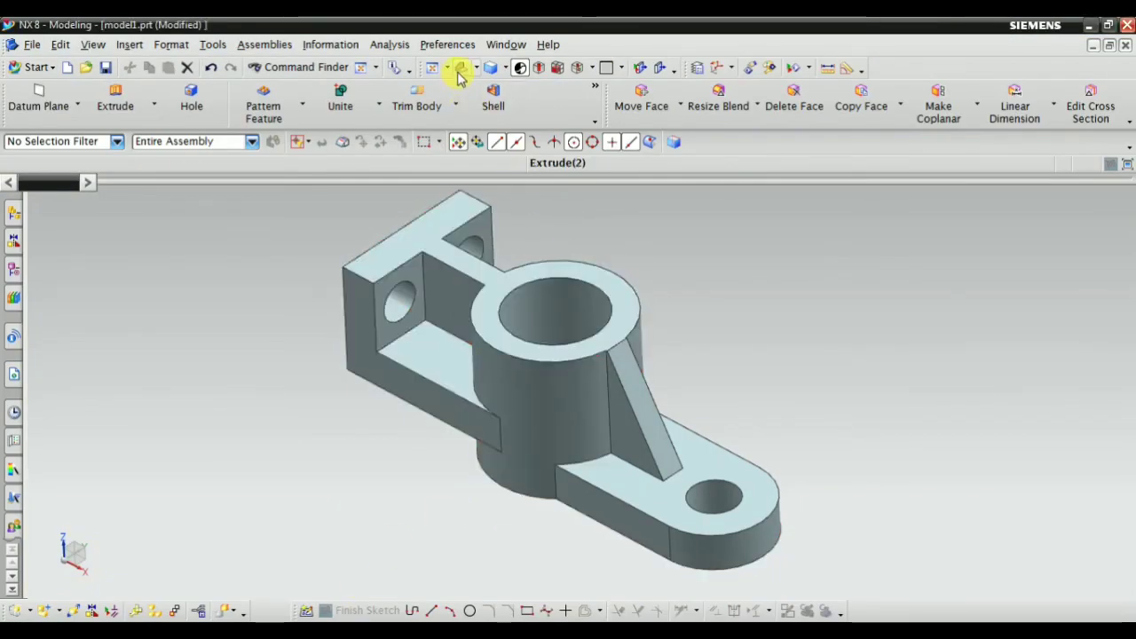
{"action": "left_click", "coordinate": [458, 70]}
{"action": "left_click", "coordinate": [754, 259]}
{"action": "scroll", "coordinate": [495, 362], "scroll_direction": "down", "scroll_amount": 2}
{"action": "middle_click_drag", "start_coordinate": [498, 358], "coordinate": [649, 373]}
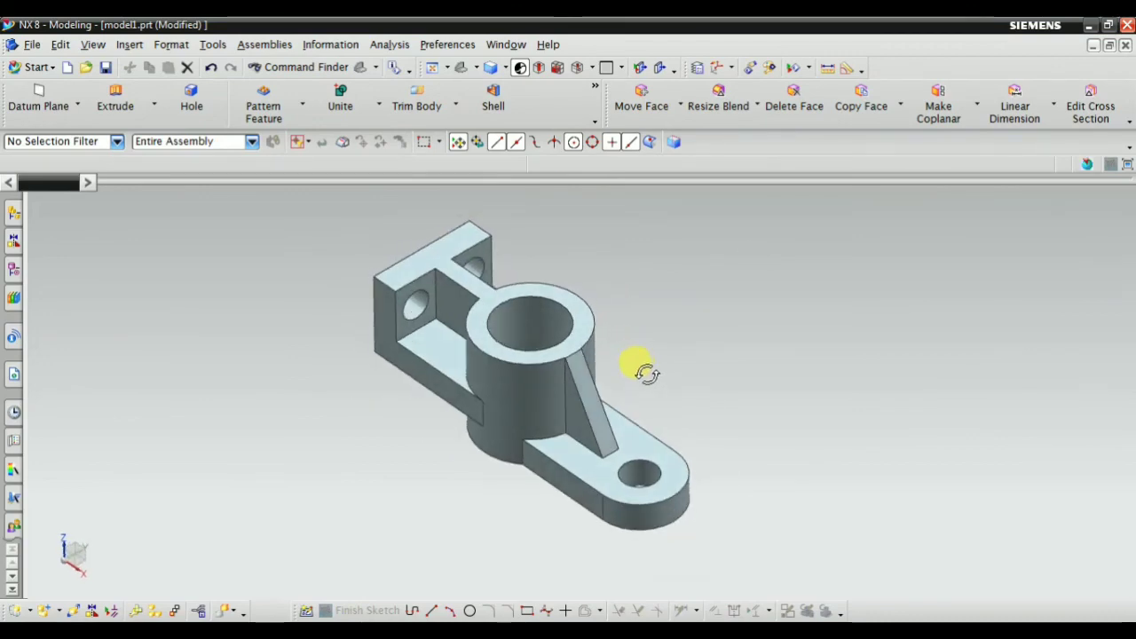
Change the whole bracket body's display colour to pale yellow with Edit Object Display.
{"action": "left_click", "coordinate": [98, 271]}
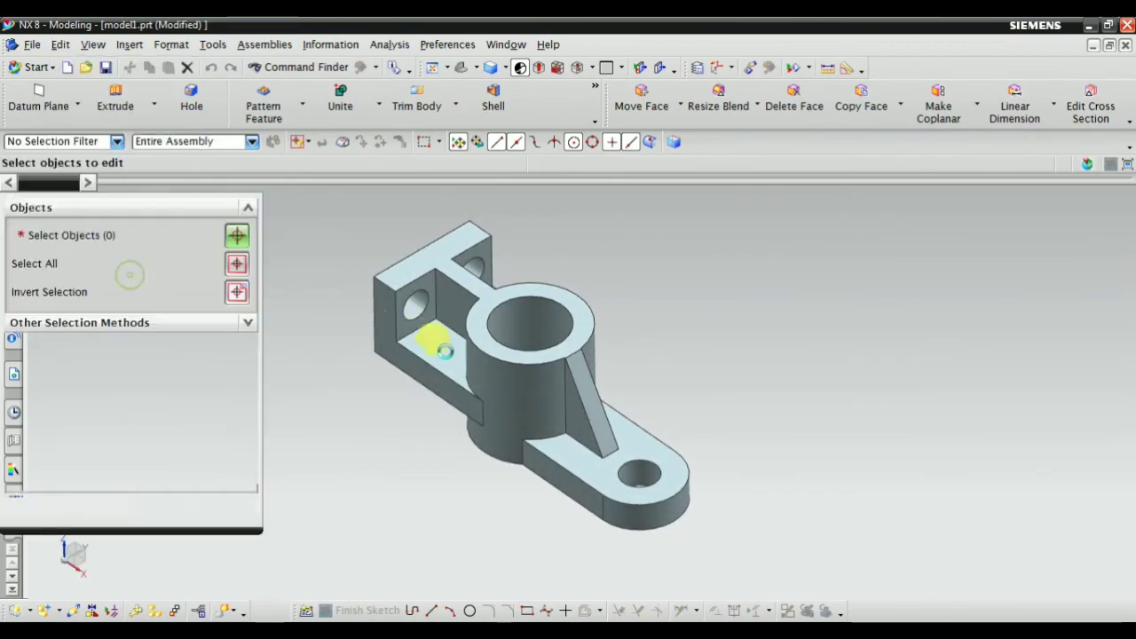
{"action": "left_click", "coordinate": [377, 302]}
{"action": "middle_click", "coordinate": [251, 277]}
{"action": "left_click", "coordinate": [206, 284]}
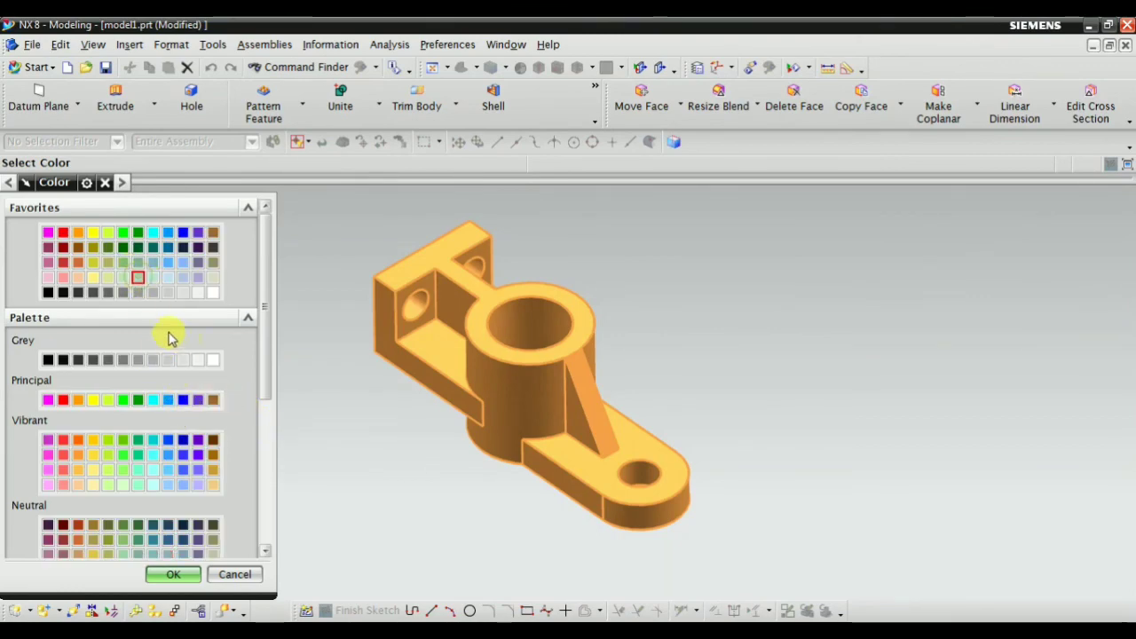
{"action": "left_click", "coordinate": [197, 276]}
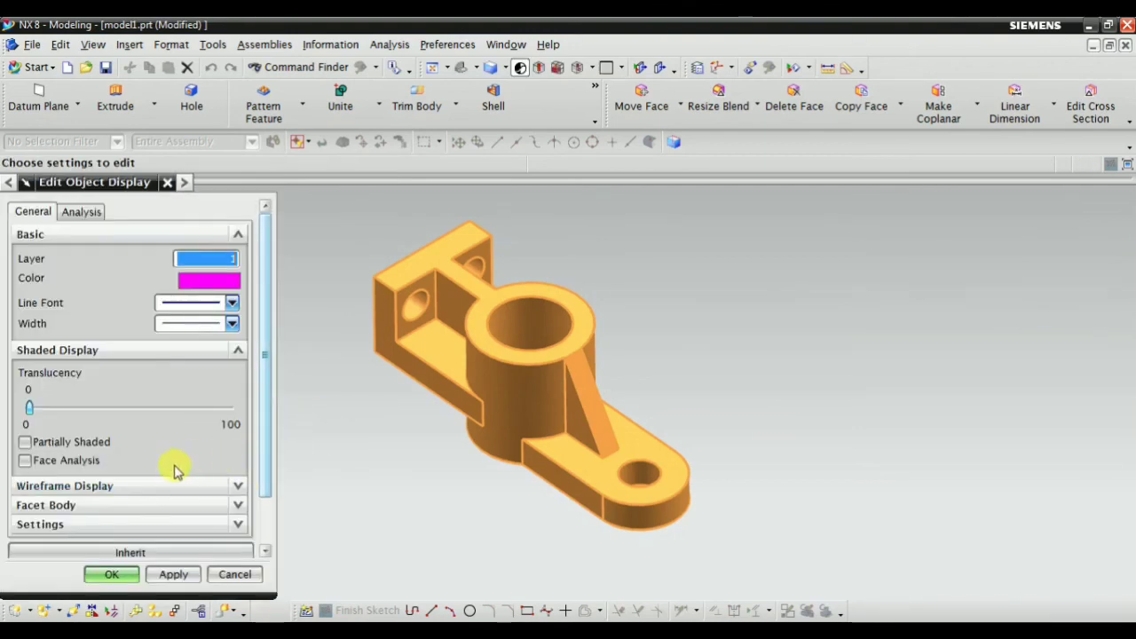
{"action": "left_click", "coordinate": [204, 290]}
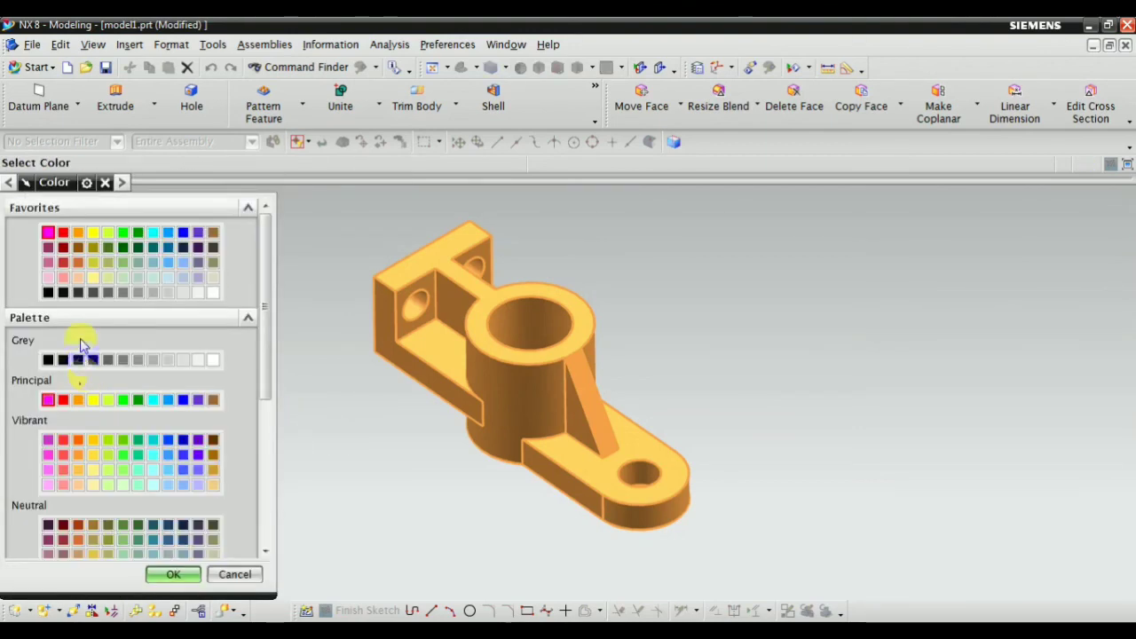
{"action": "left_click", "coordinate": [173, 574]}
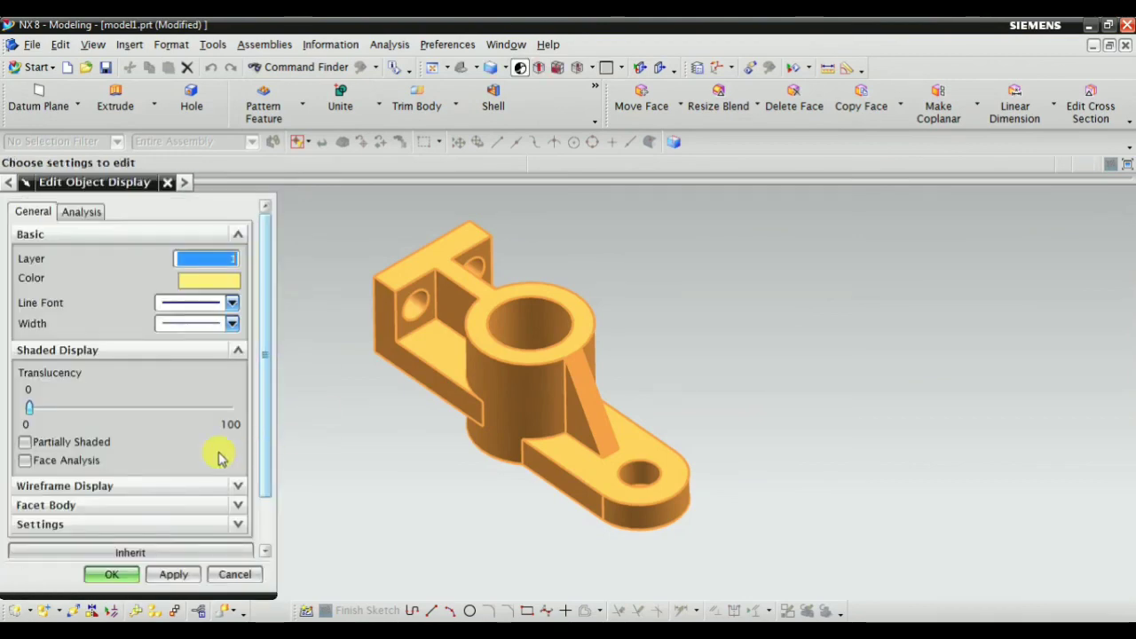
{"action": "left_click", "coordinate": [173, 574]}
{"action": "left_click", "coordinate": [110, 576]}
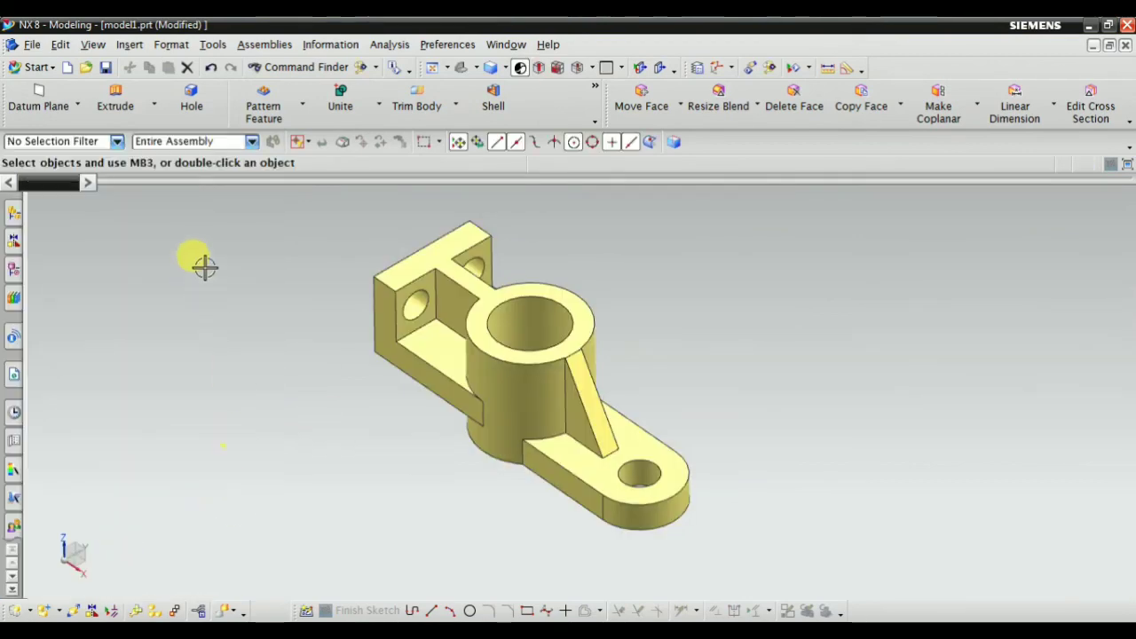
{"action": "scroll", "coordinate": [231, 300], "scroll_direction": "up", "scroll_amount": 3}
{"action": "left_click", "coordinate": [458, 68]}
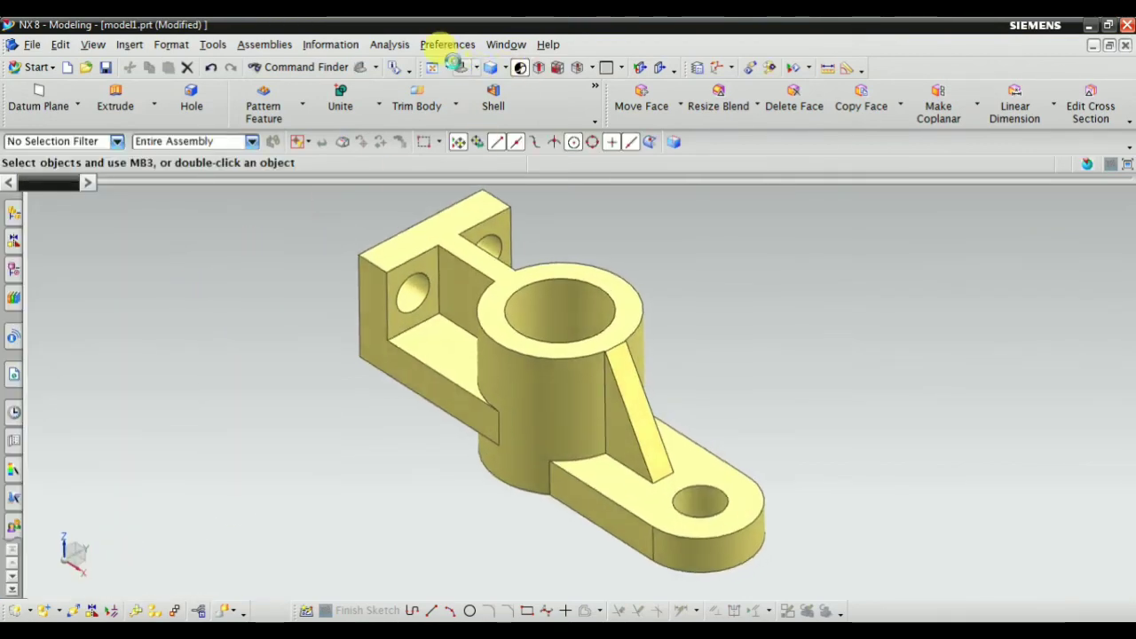
{"action": "middle_click_drag", "start_coordinate": [748, 355], "coordinate": [763, 337]}
{"action": "right_click", "coordinate": [818, 298]}
{"action": "middle_click_drag", "start_coordinate": [818, 298], "coordinate": [793, 279]}
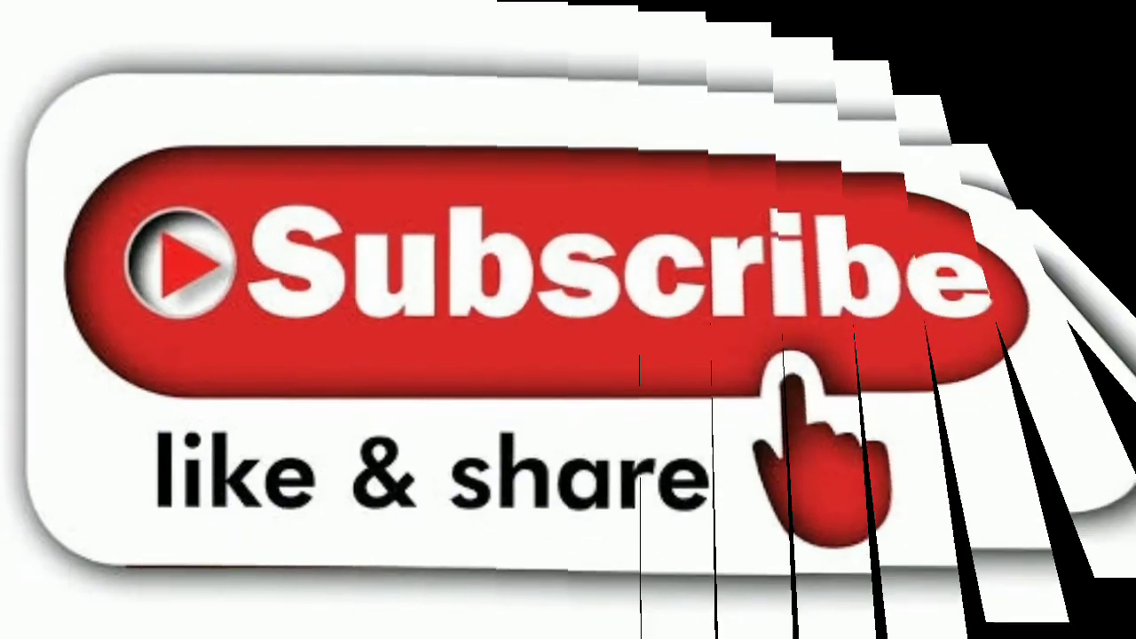